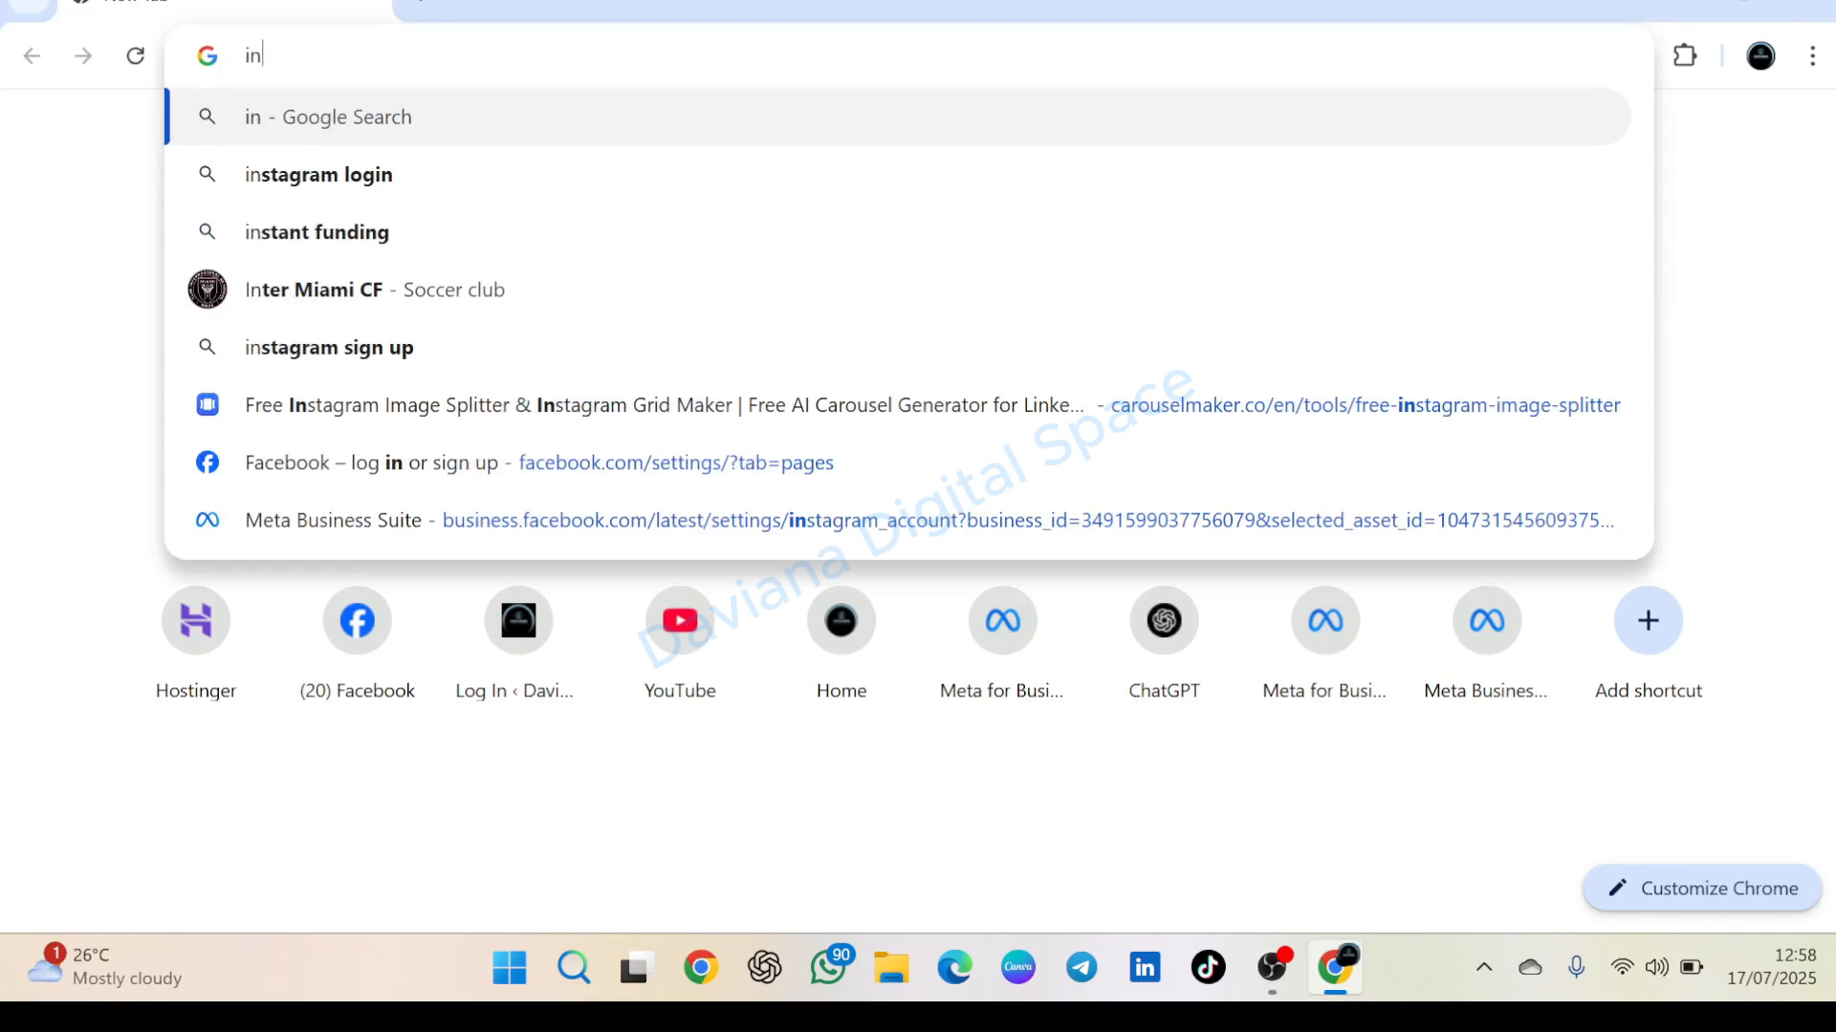
Search Google for 'infinityfree' and open the InfinityFree: Free Web Hosting result
text(fin)
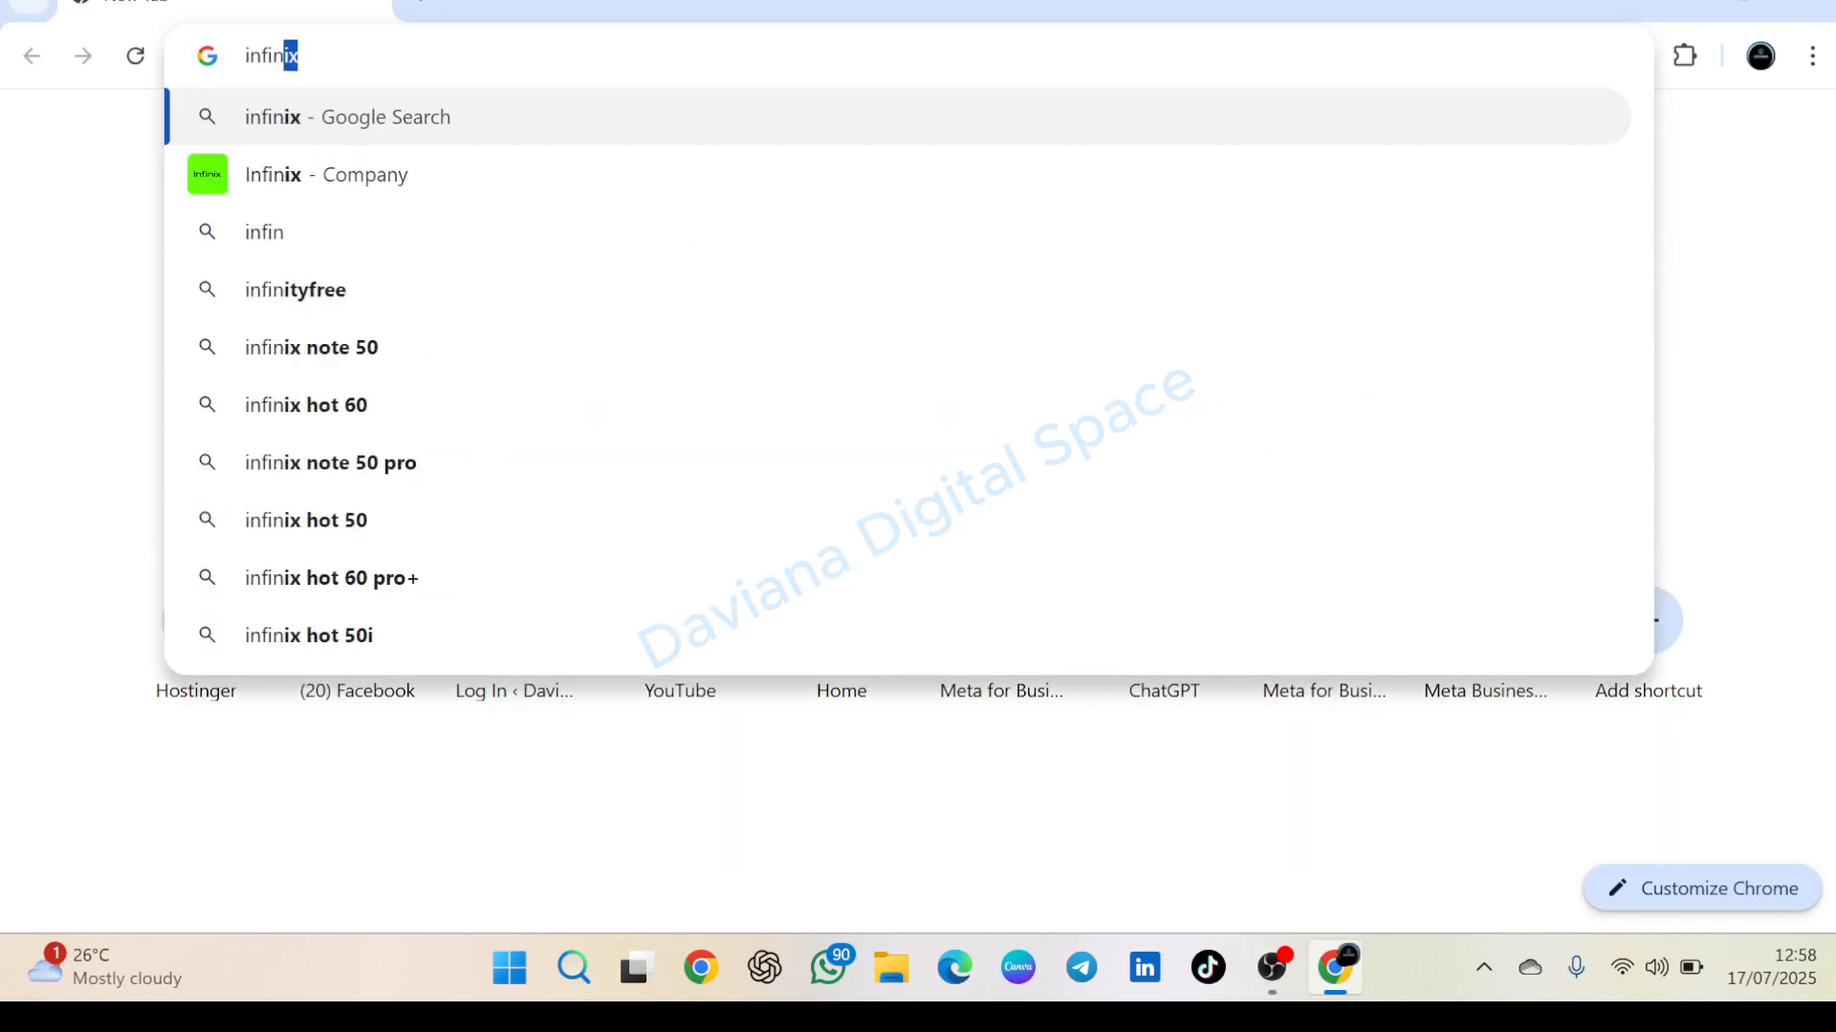
text(i)
text(ty)
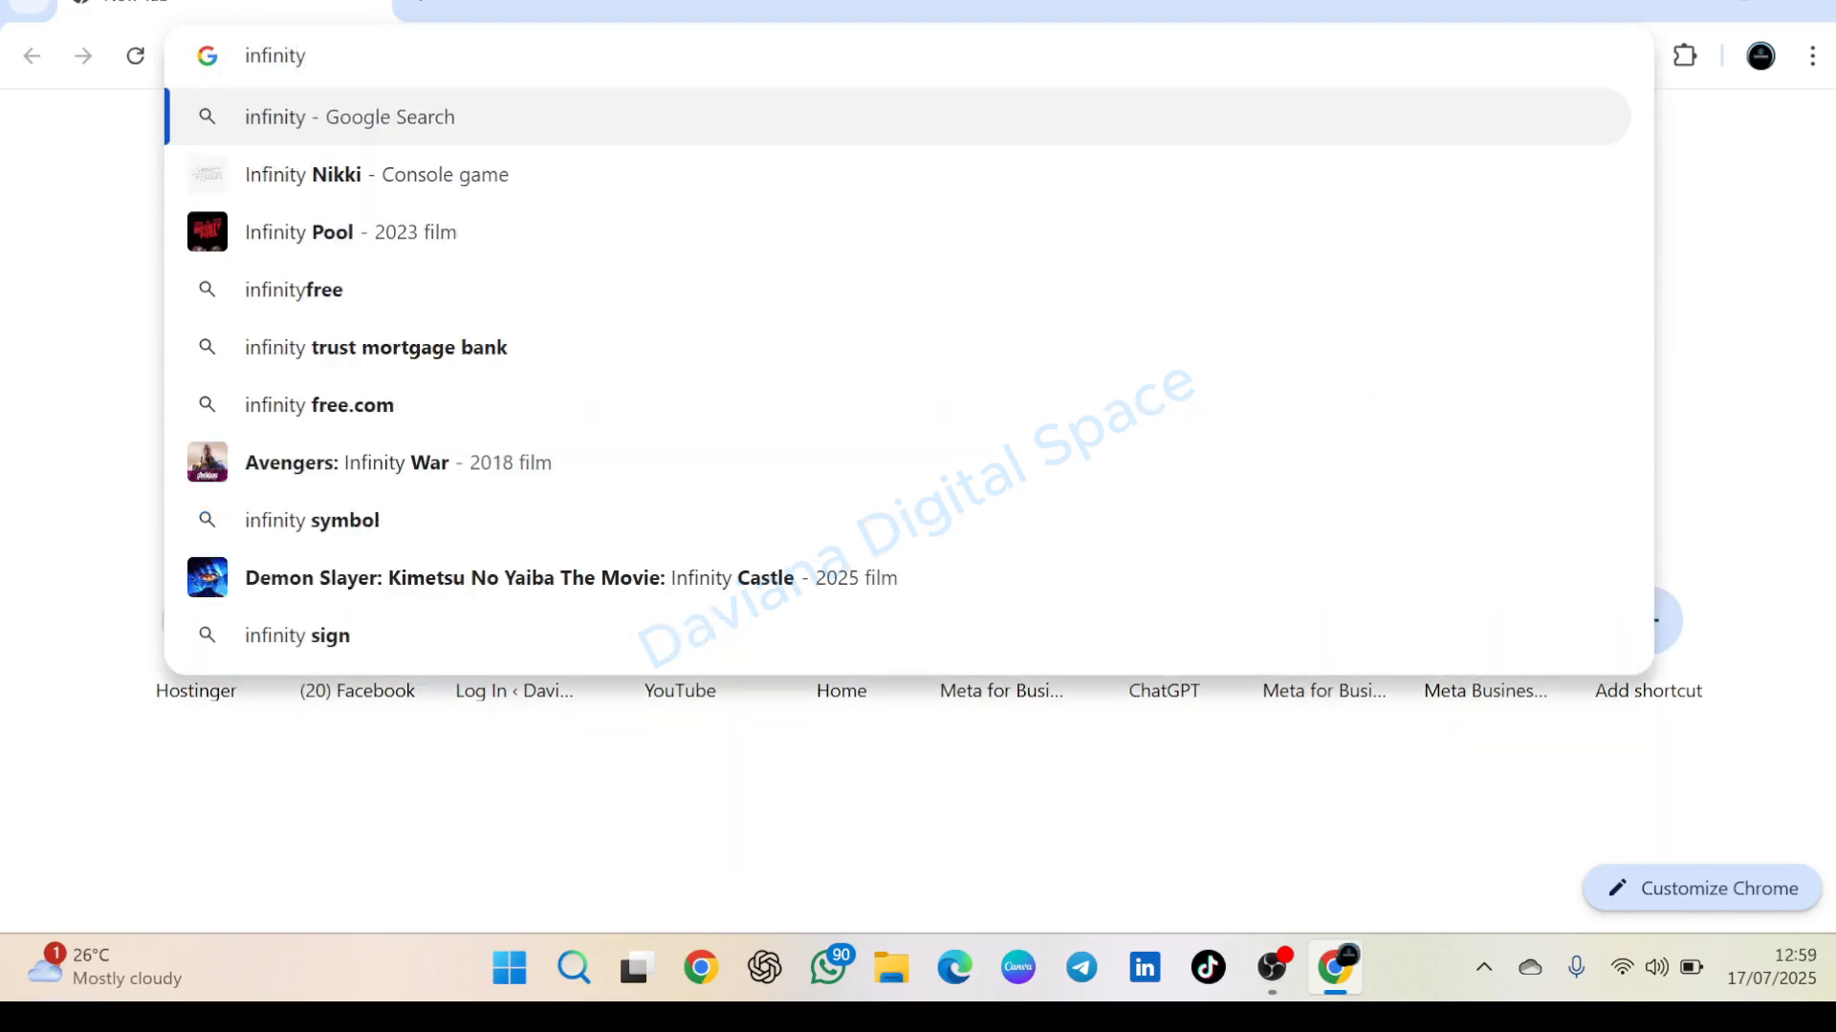
text(fre)
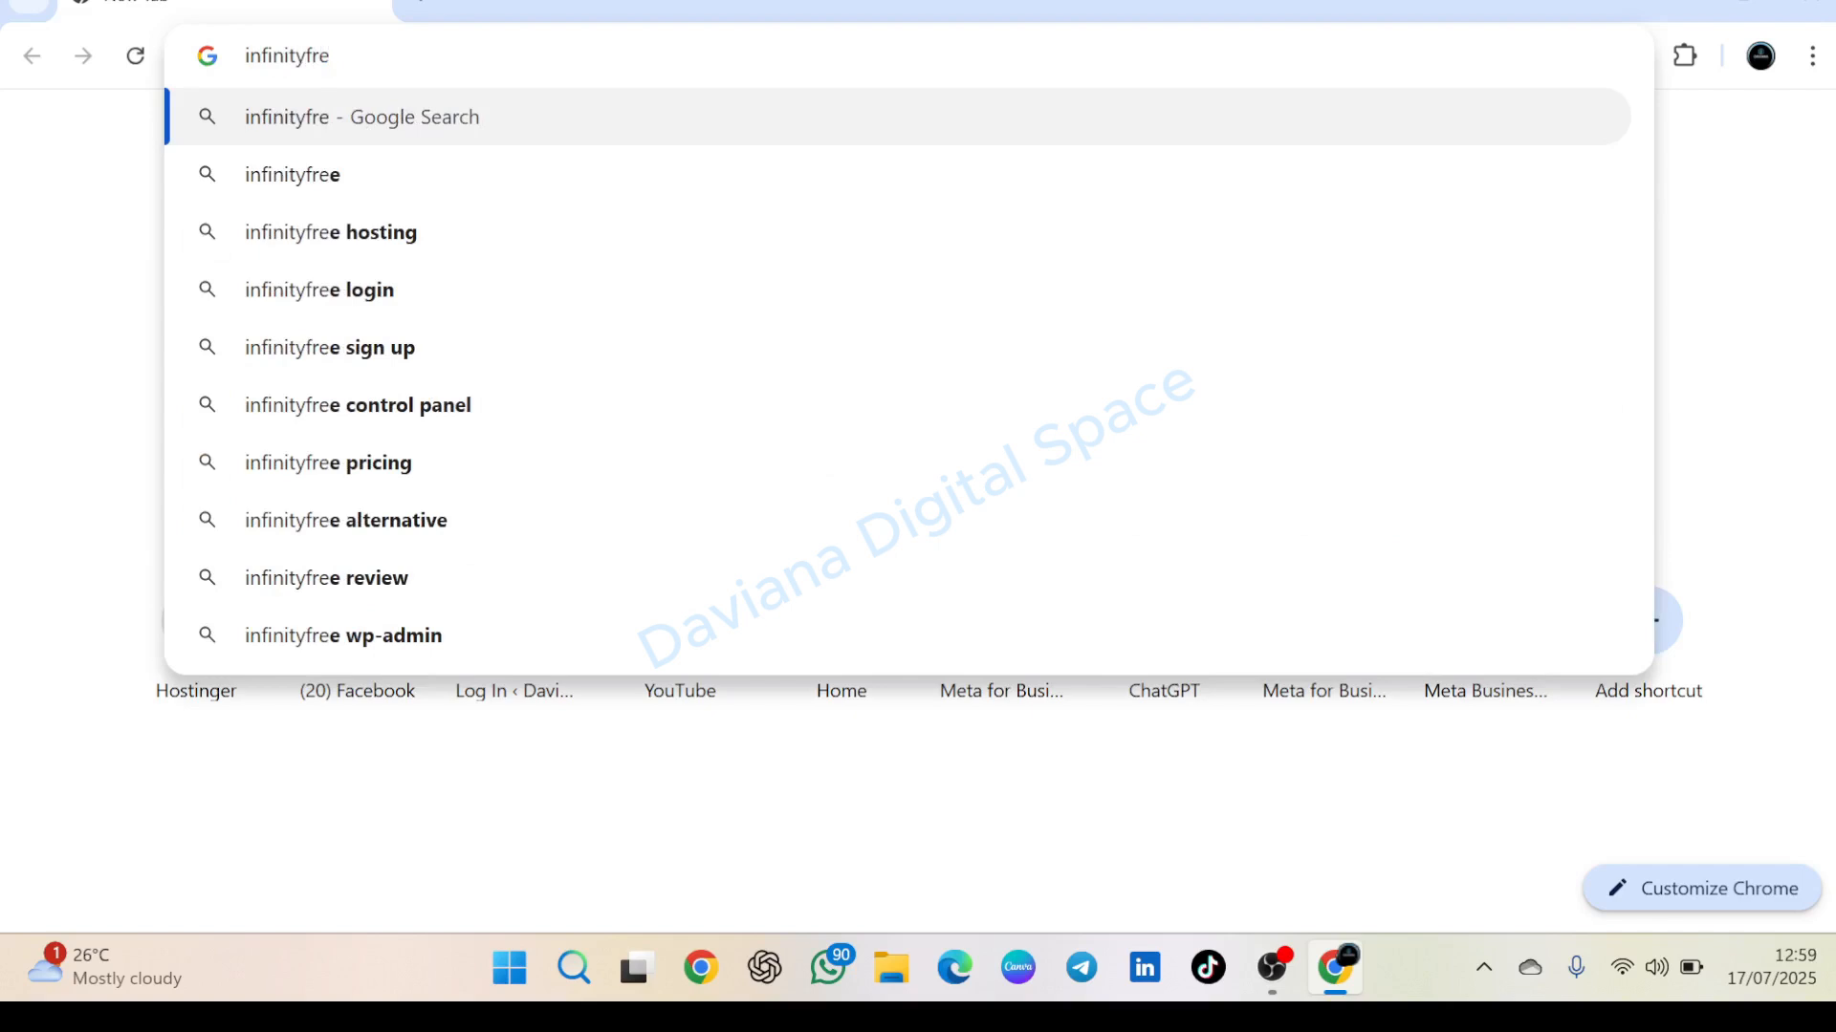
text(e)
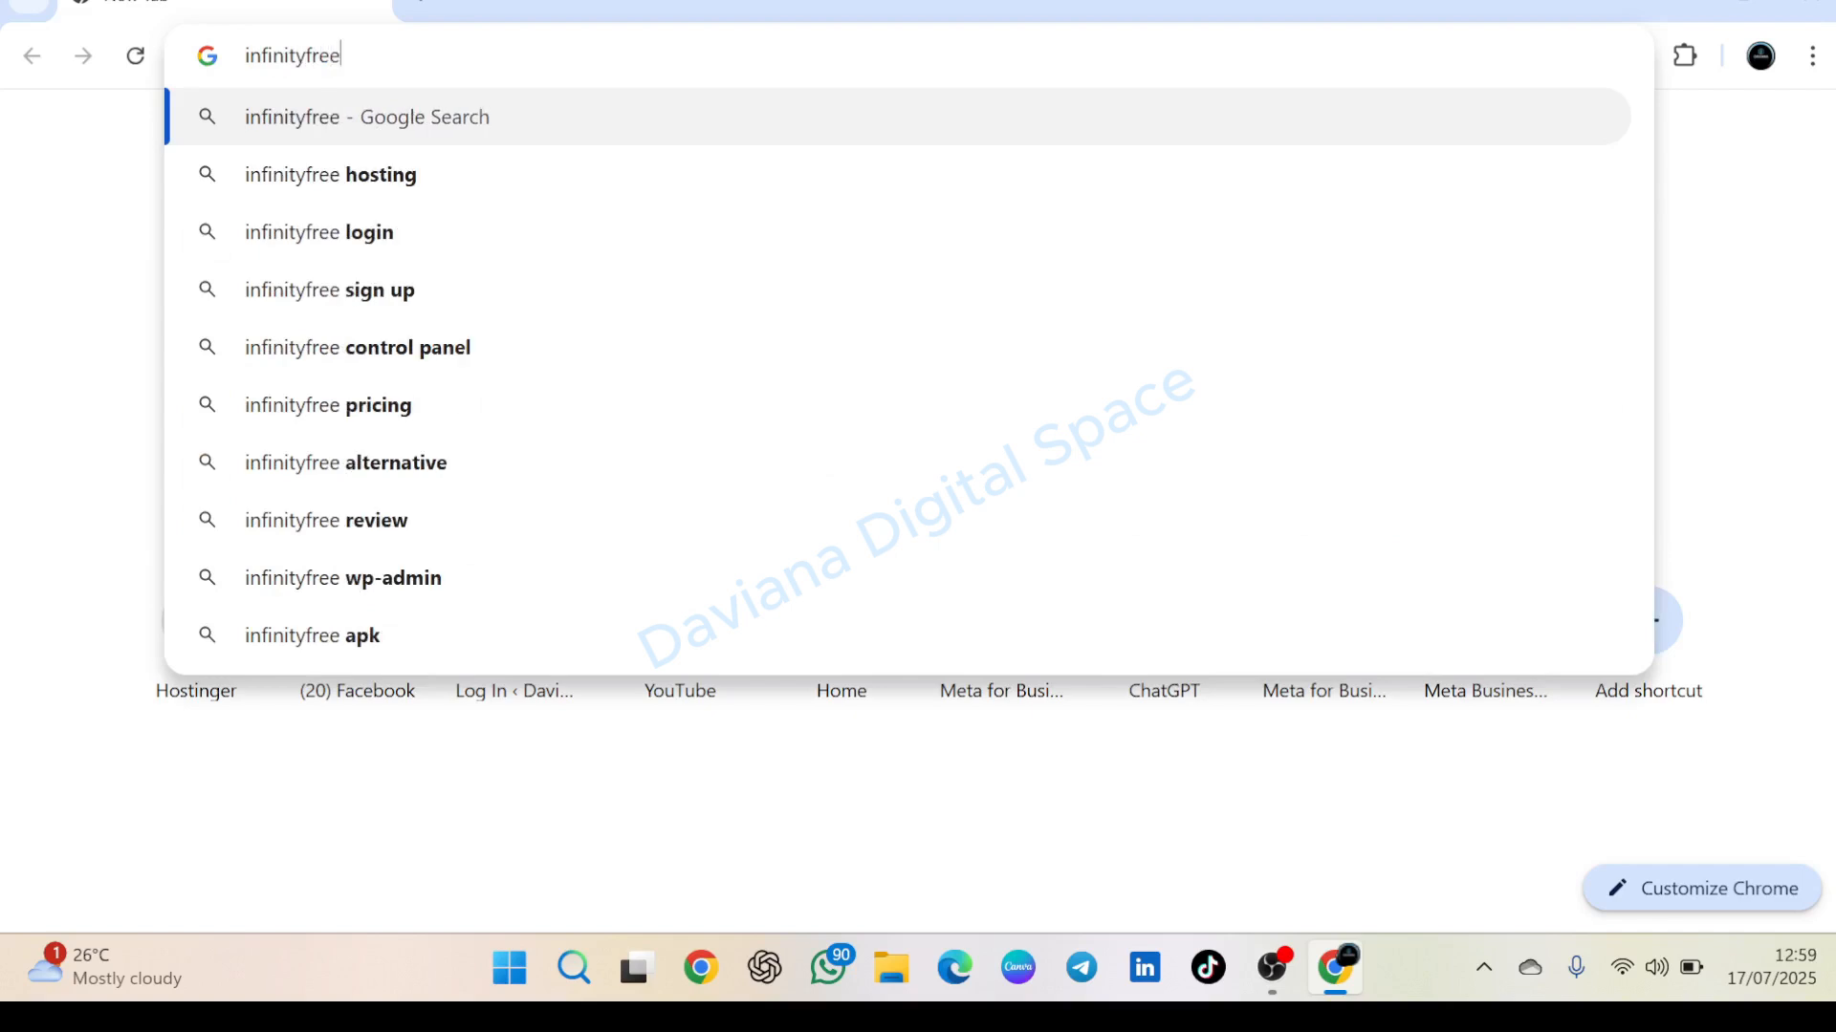
click(374, 128)
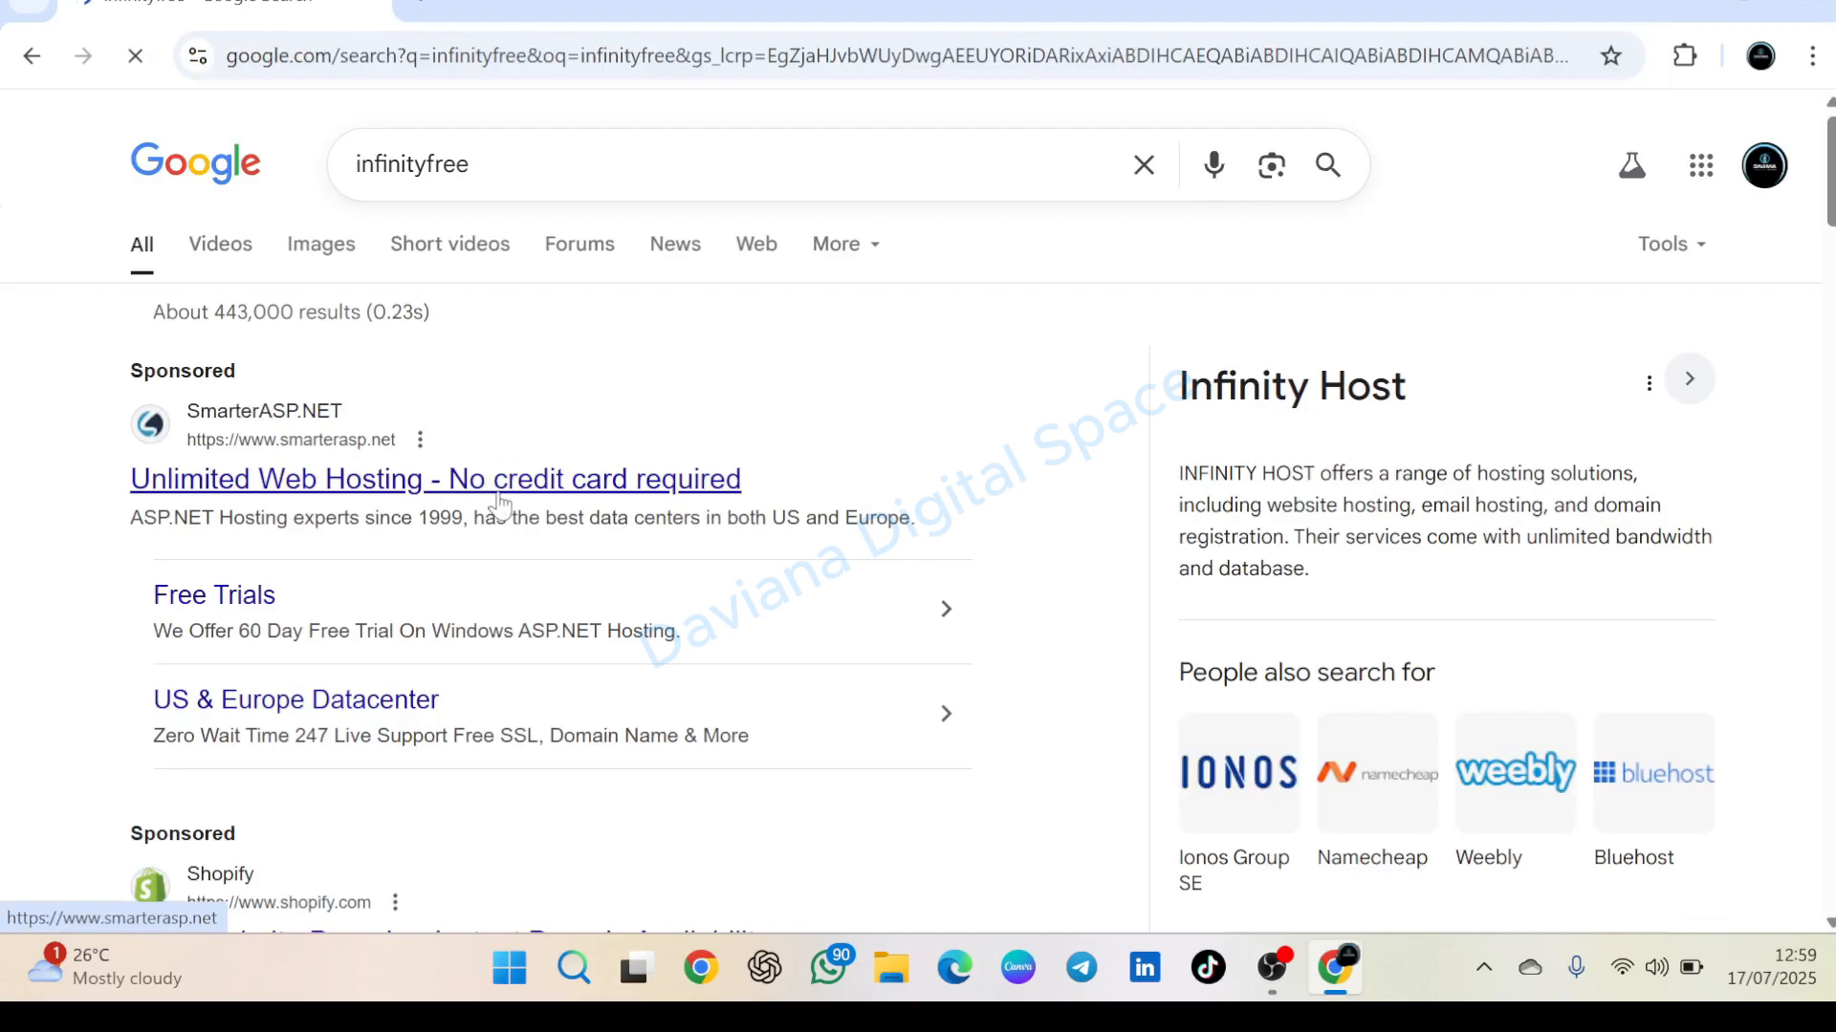
scroll(499, 504, down, 7)
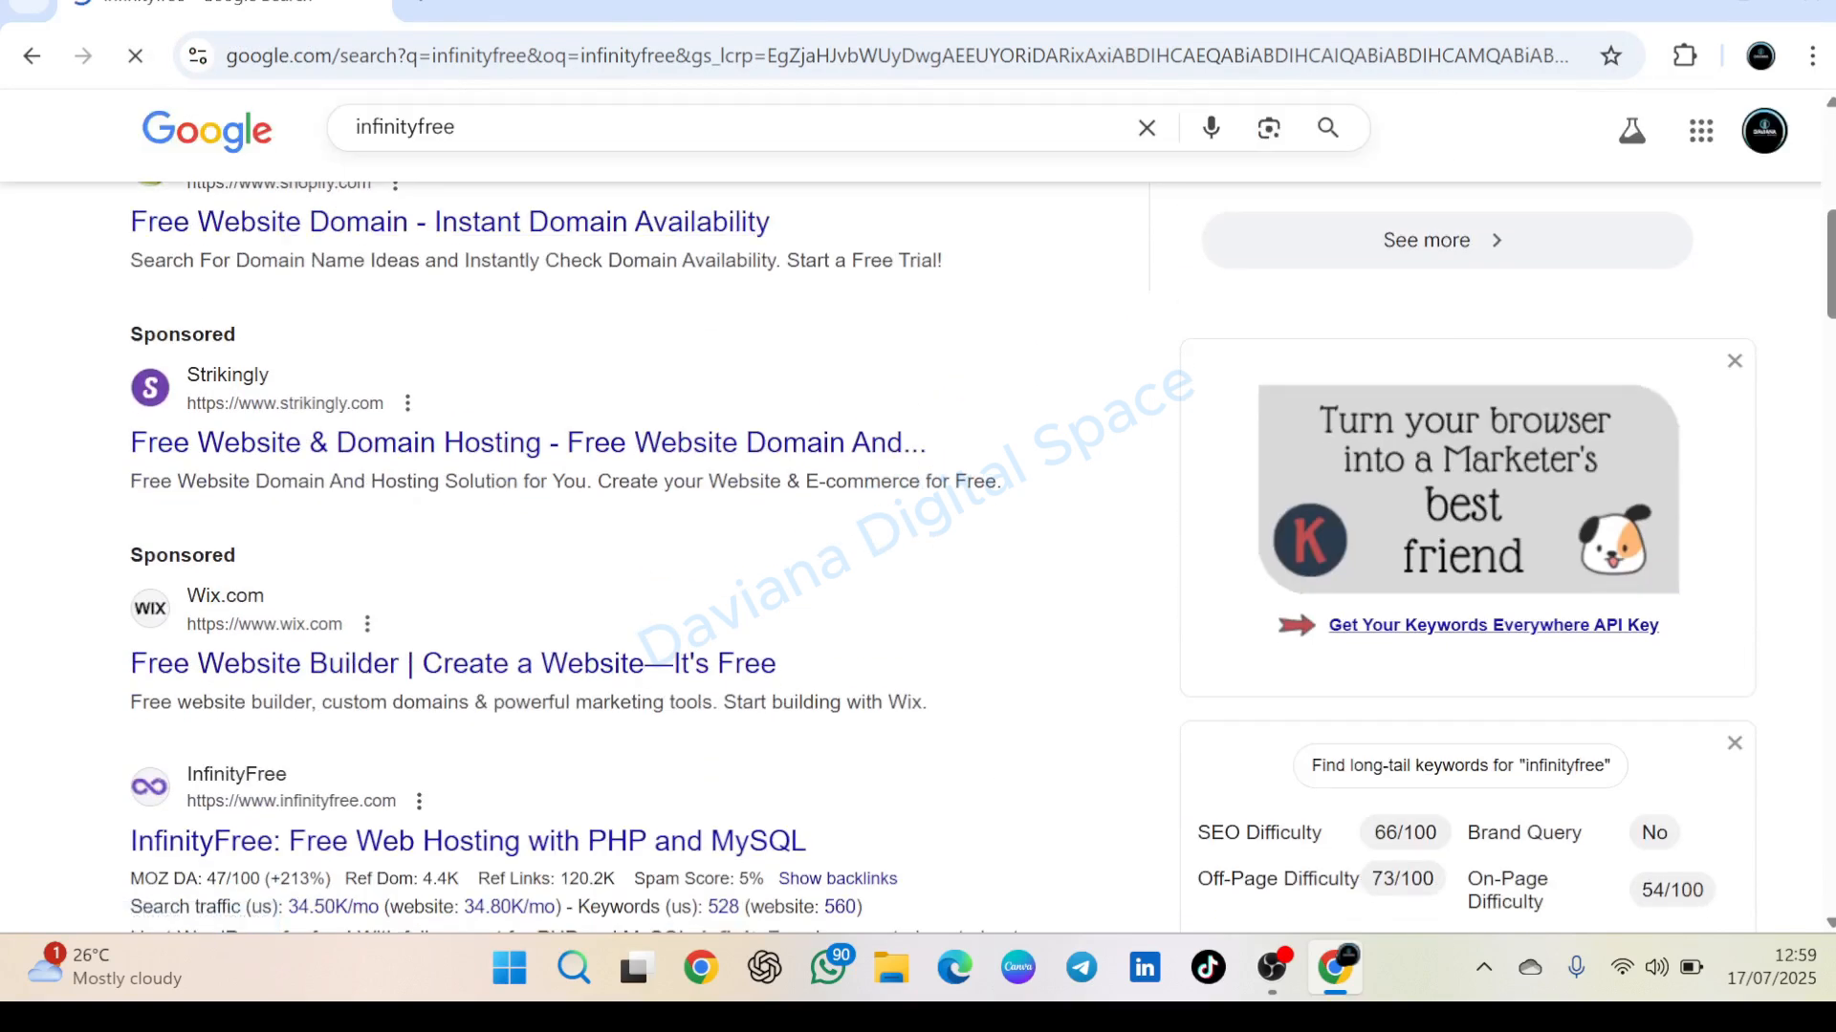
scroll(504, 504, down, 6)
scroll(504, 504, up, 2)
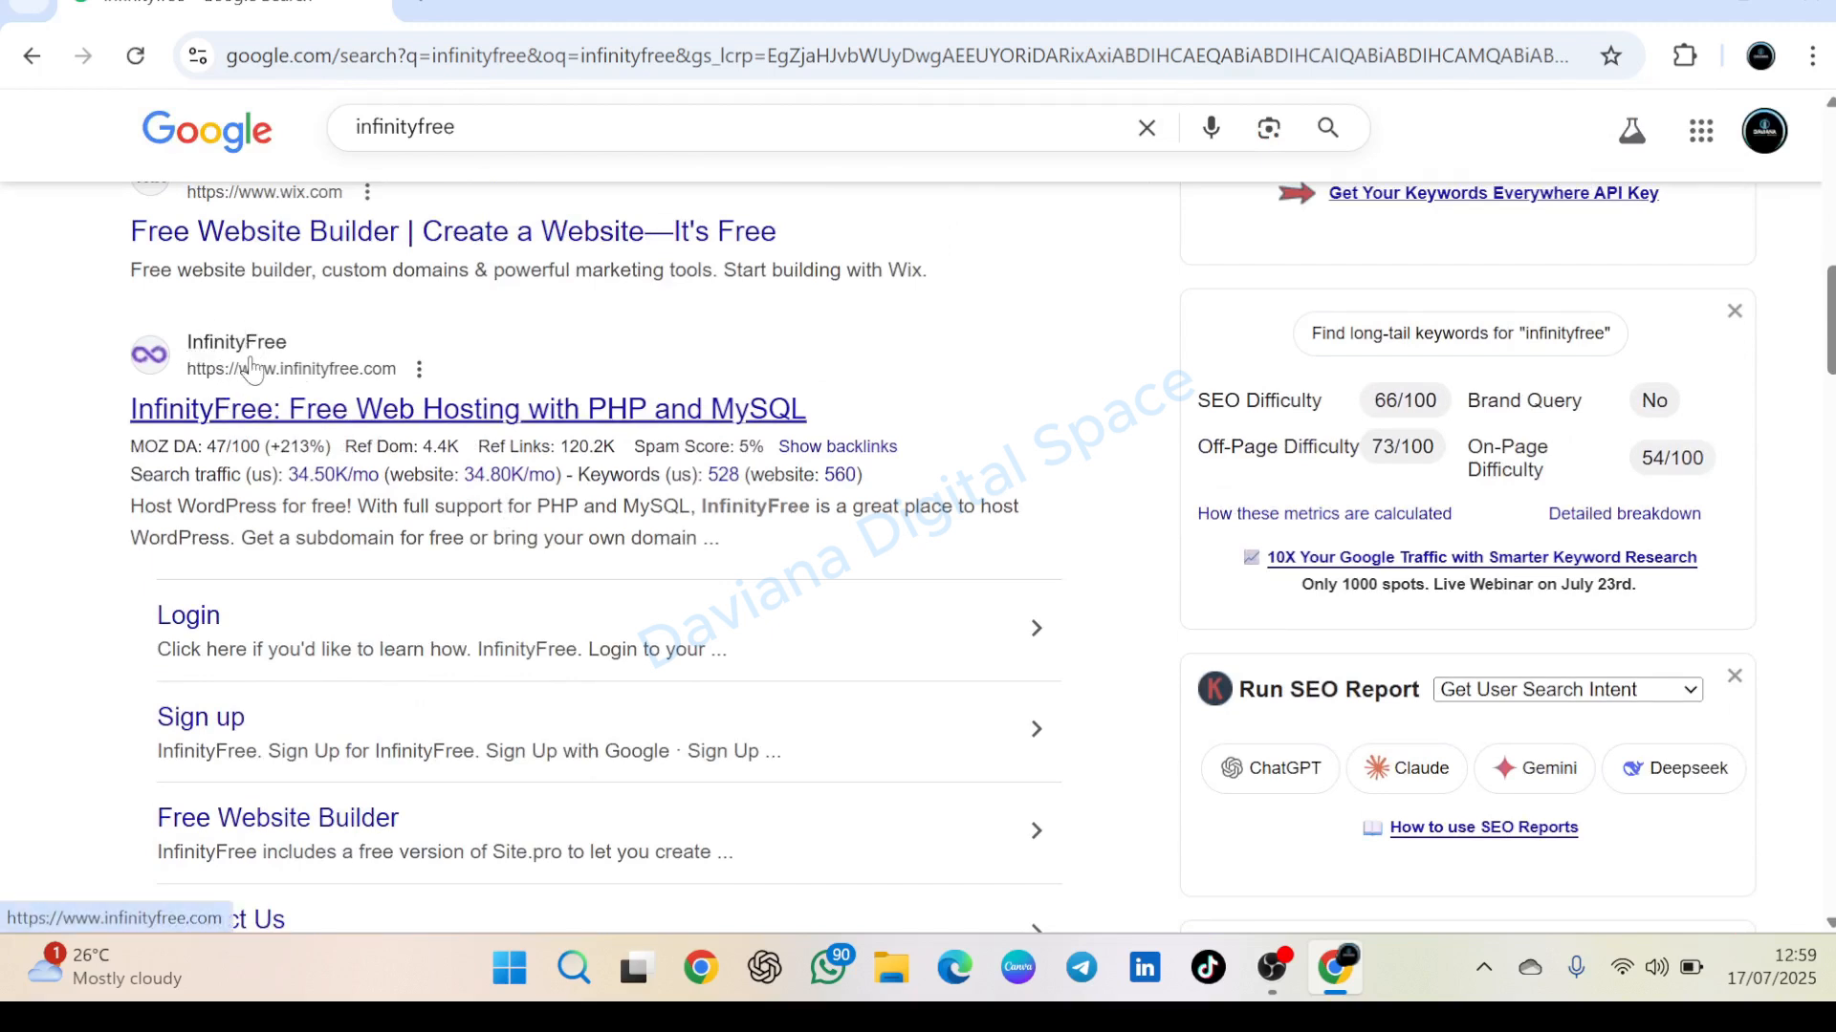
click(349, 409)
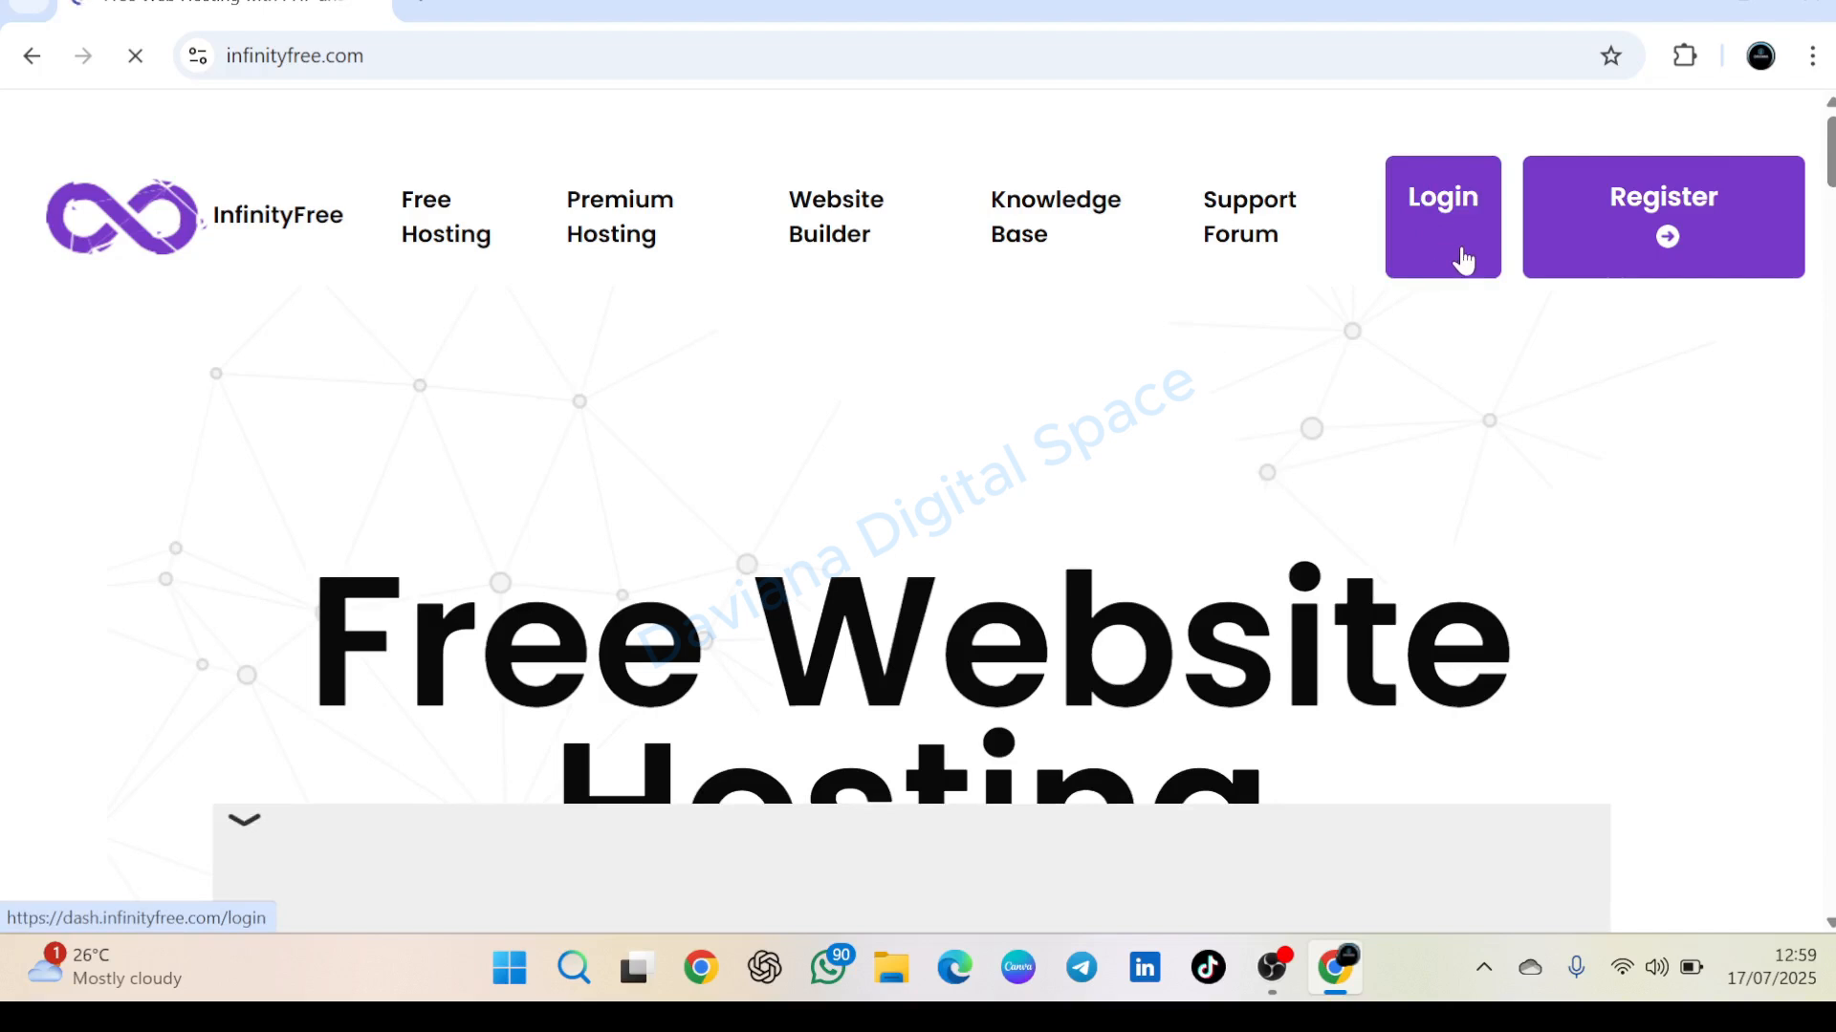
Open InfinityFree's Sign Up page from the Register button in the header
click(1668, 229)
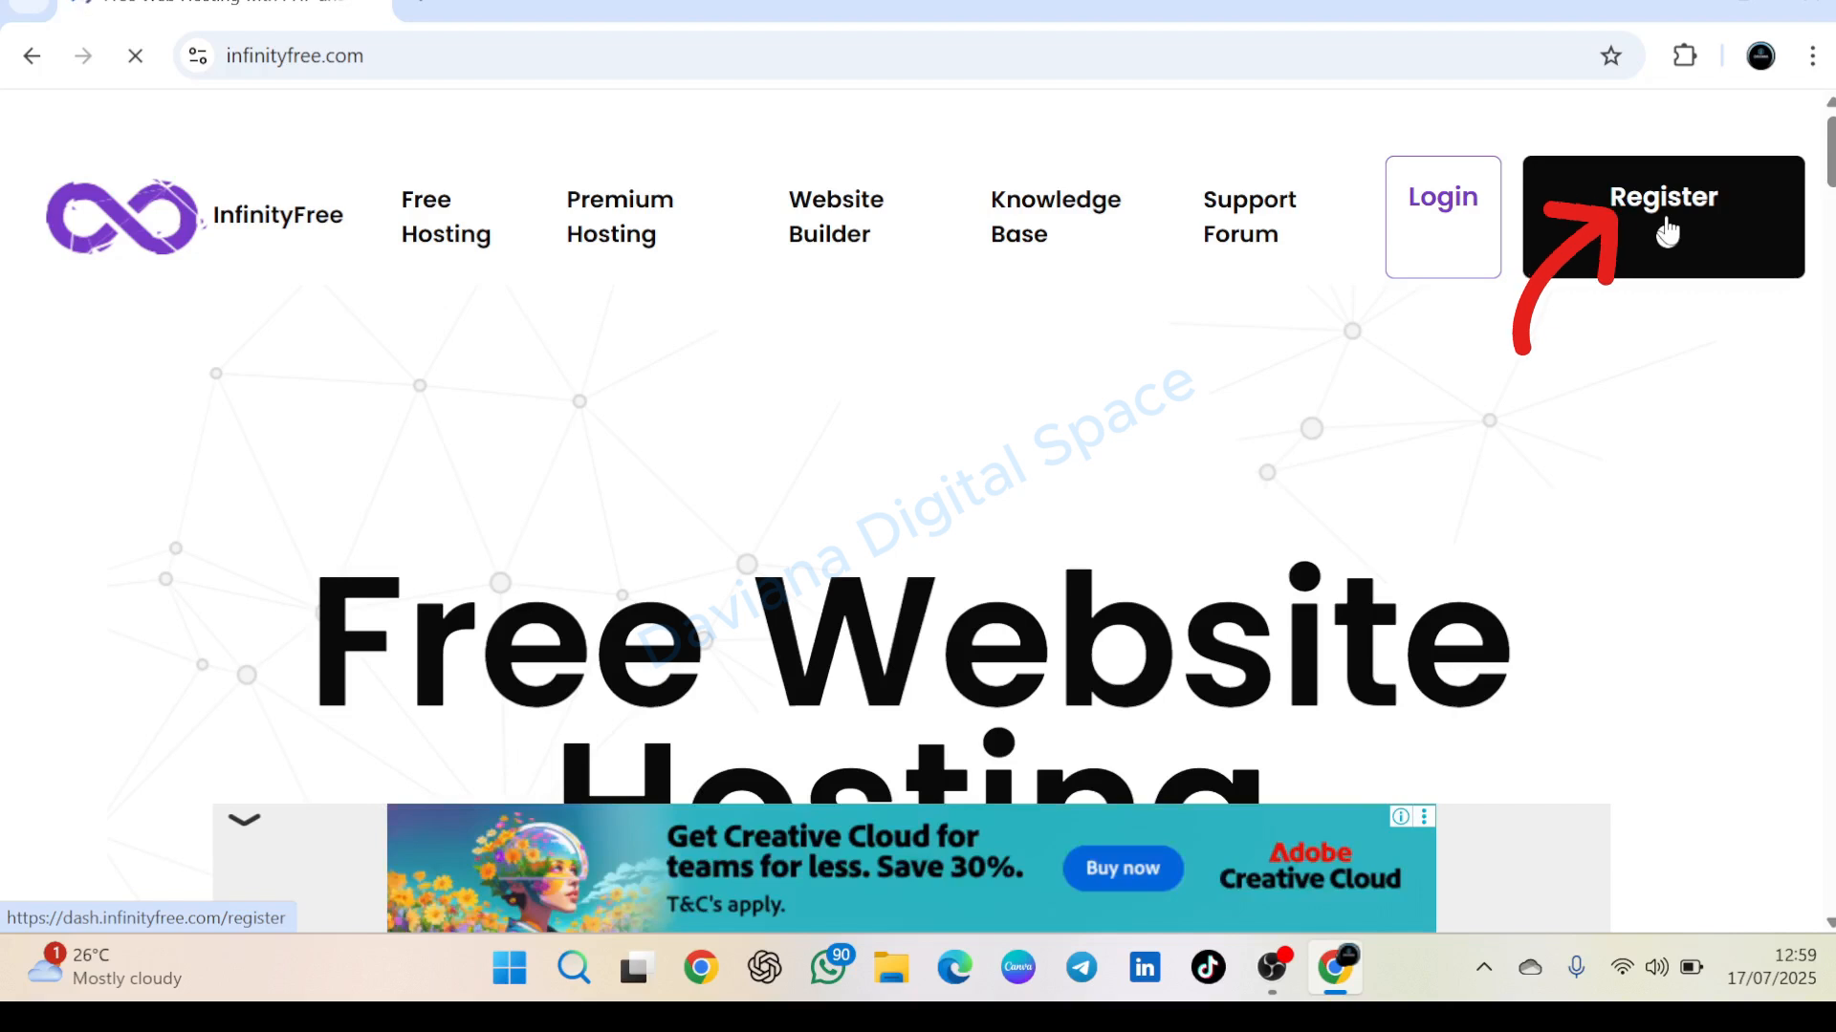
click(1668, 233)
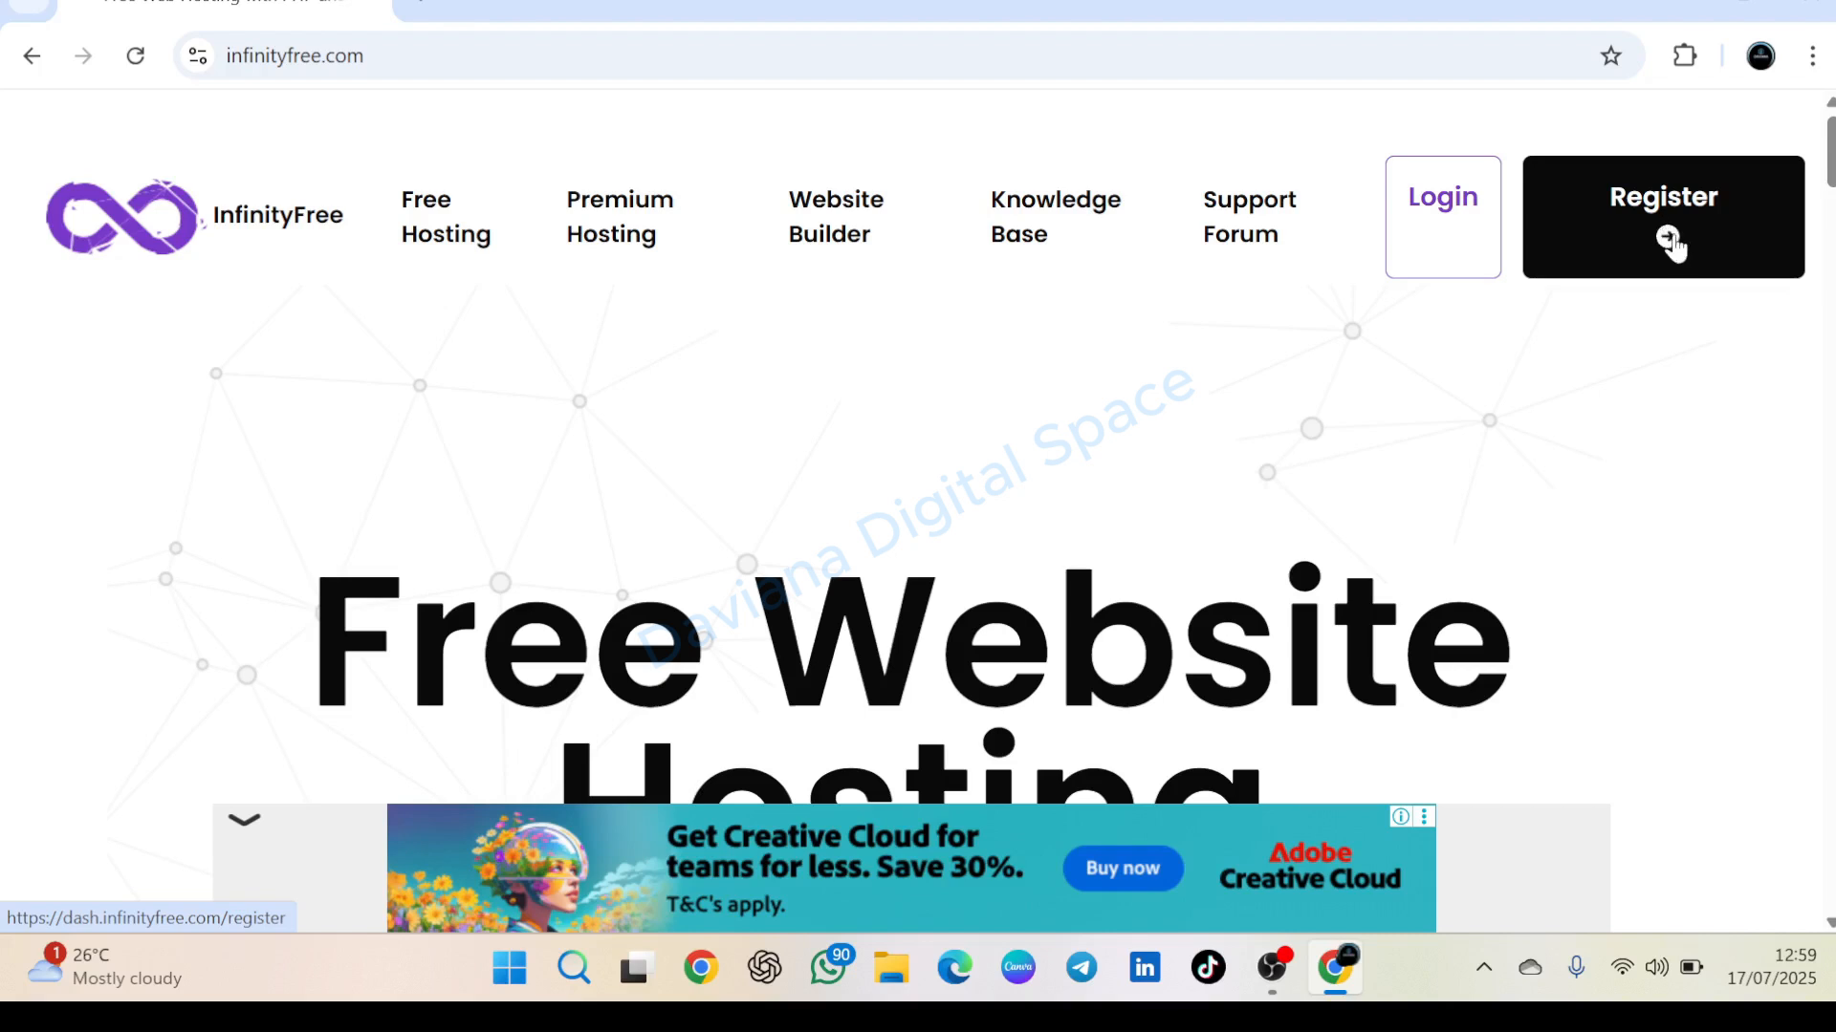
click(1671, 239)
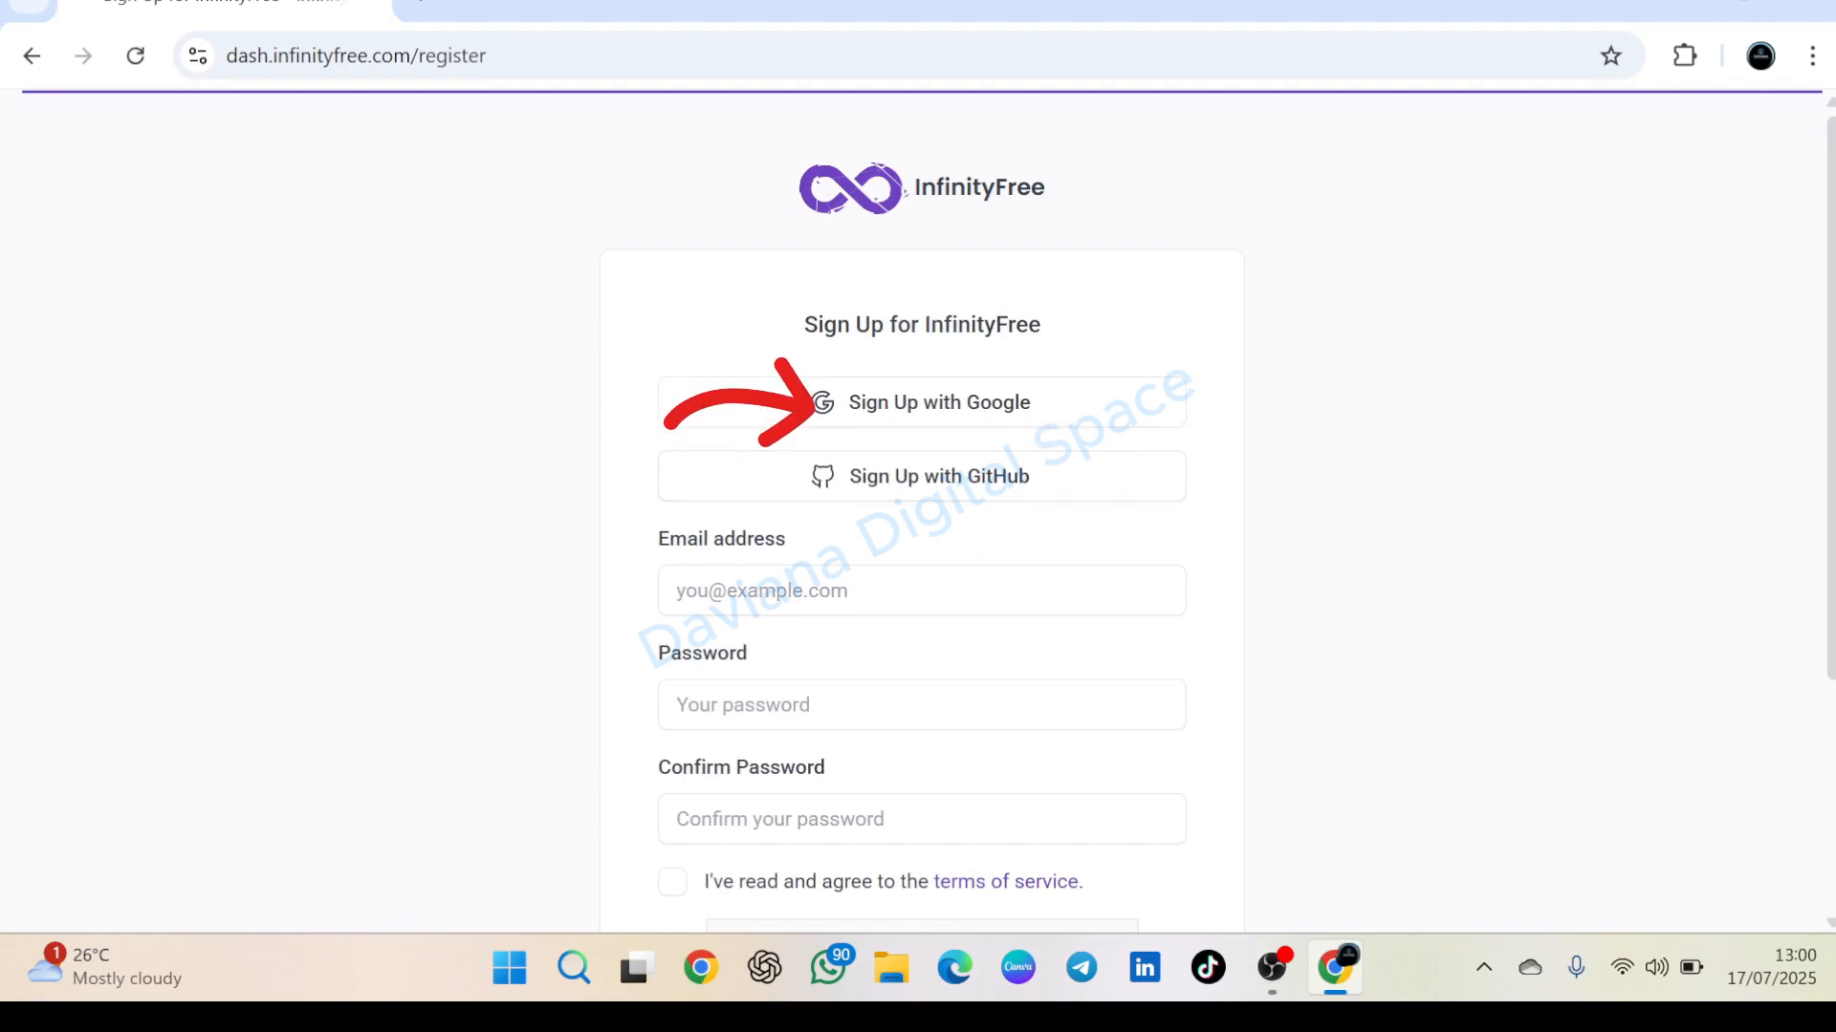
Sign up with Google, choosing the Google account and allowing InfinityFree access
click(955, 417)
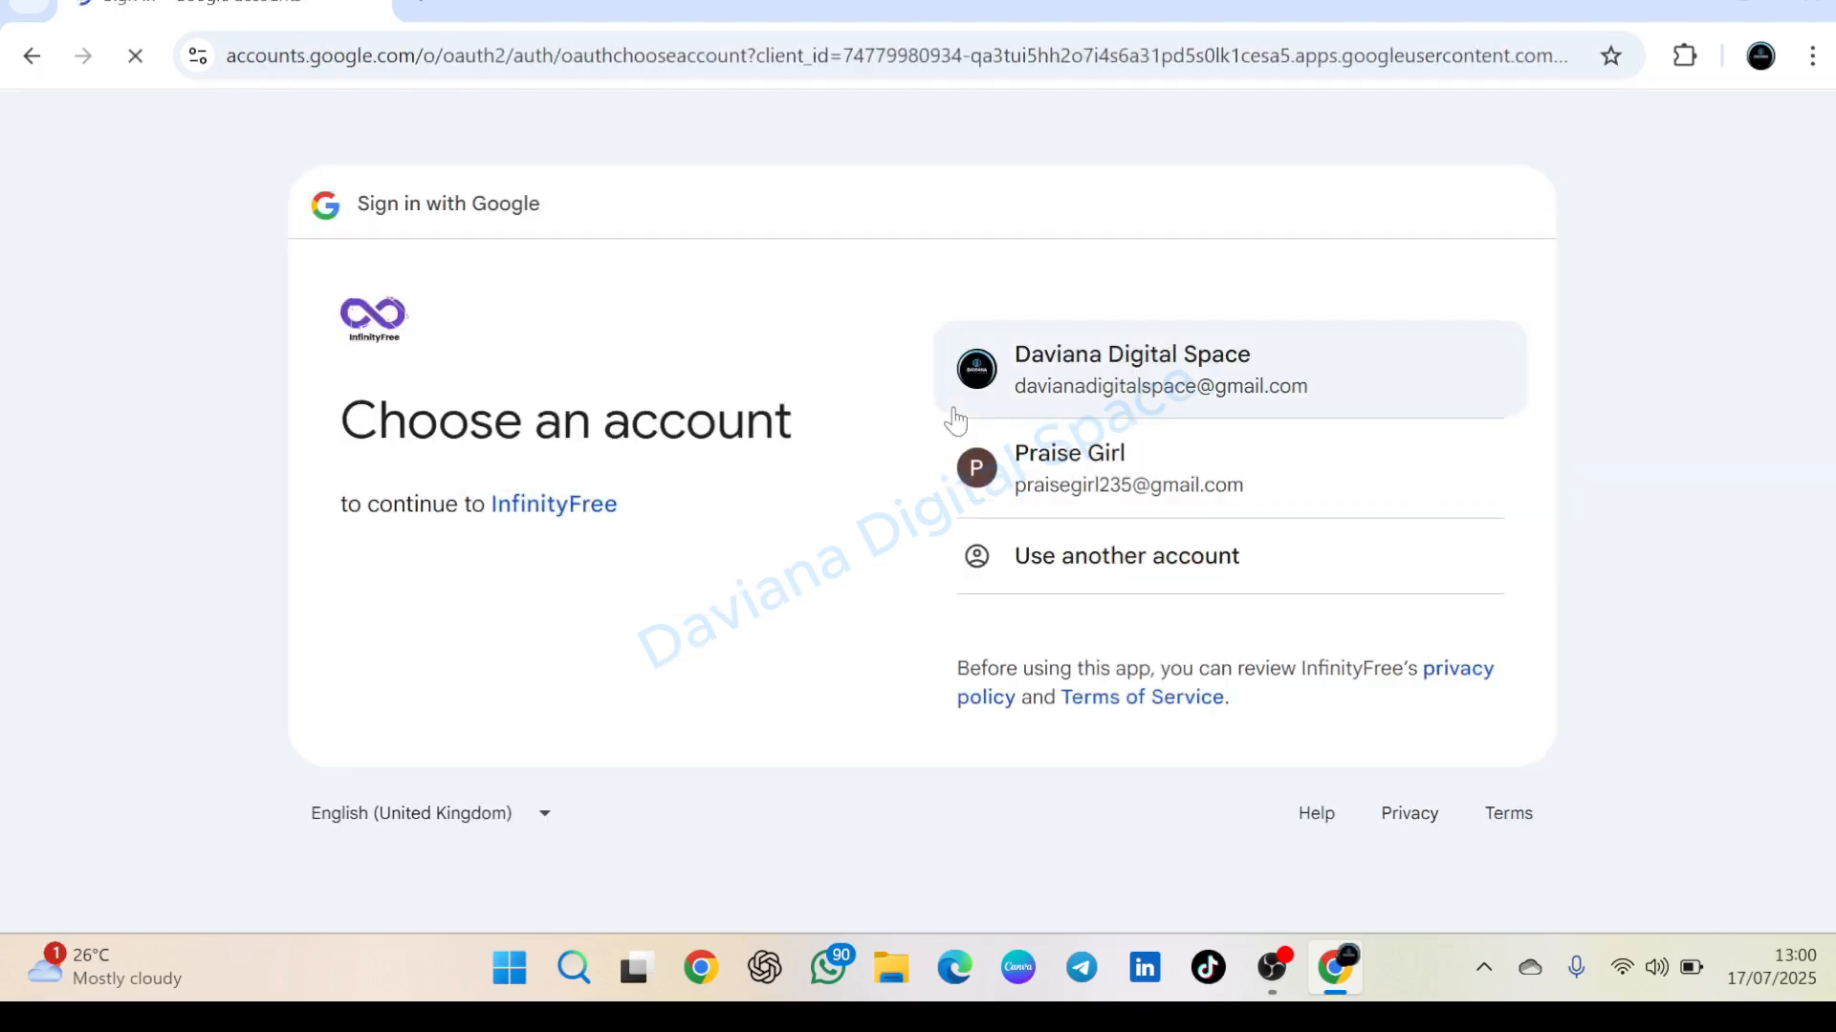
click(1089, 365)
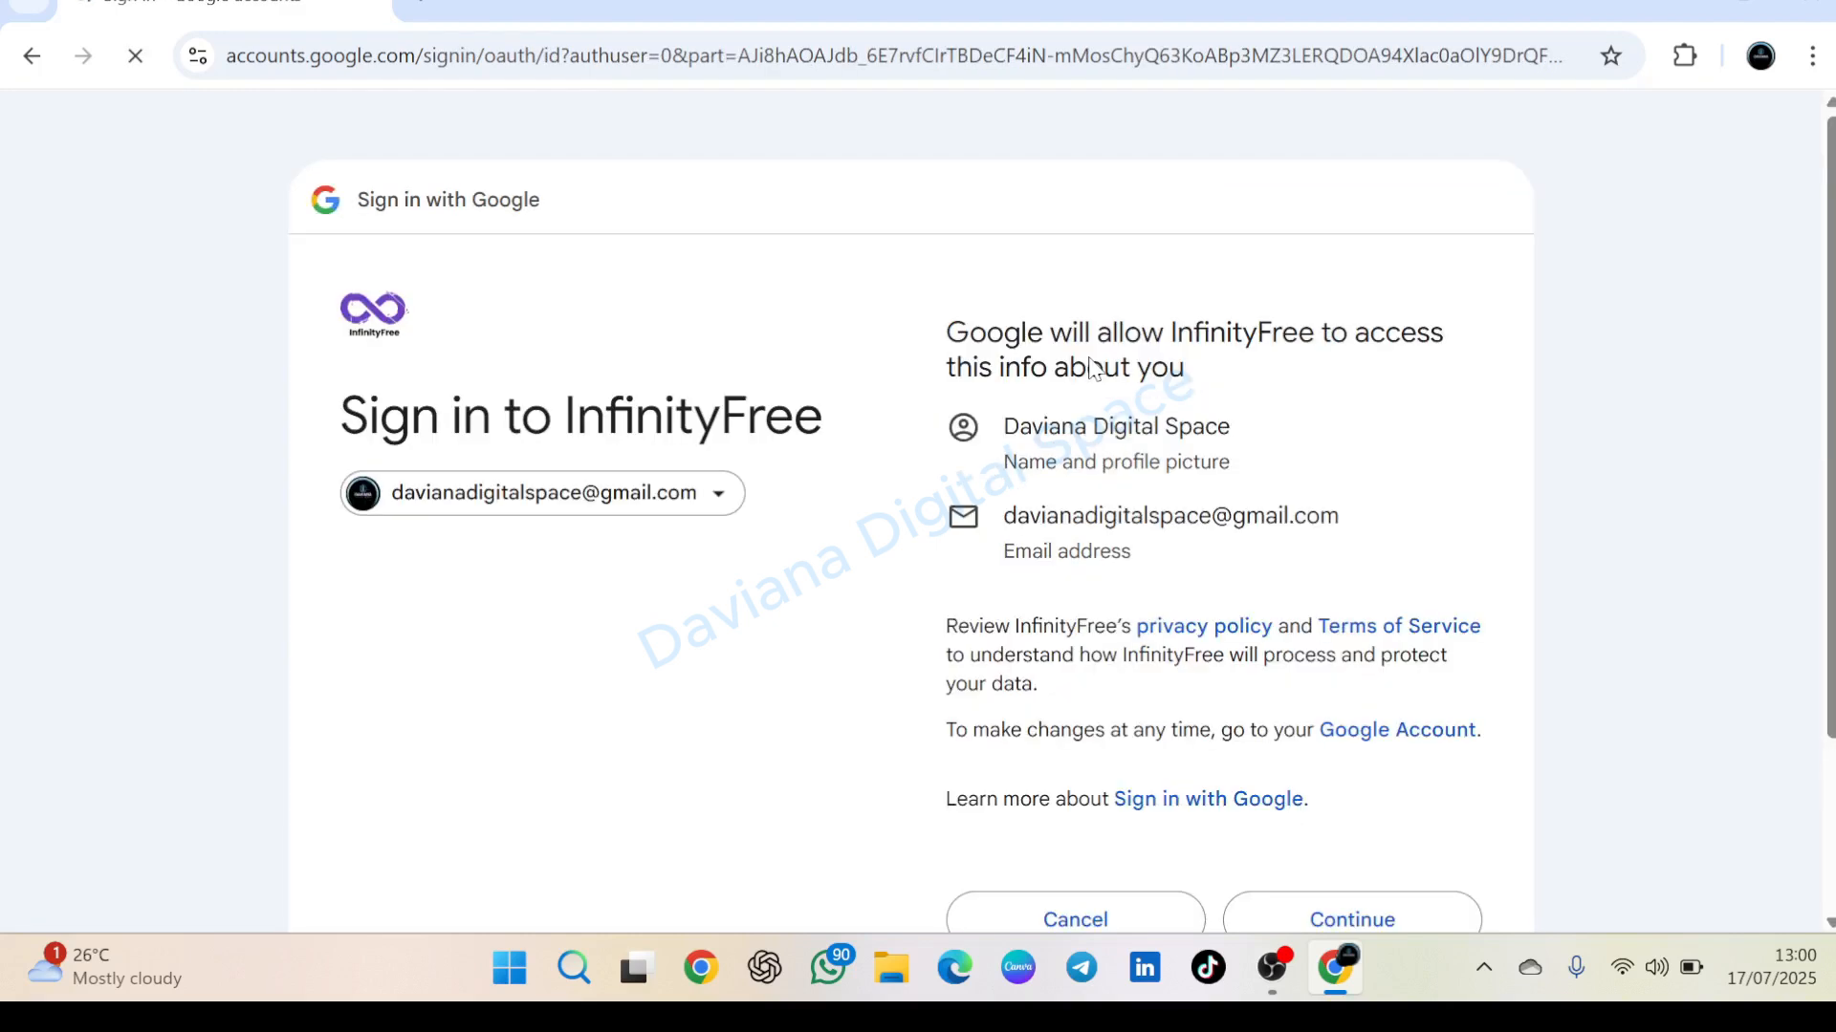
scroll(1240, 495, down, 3)
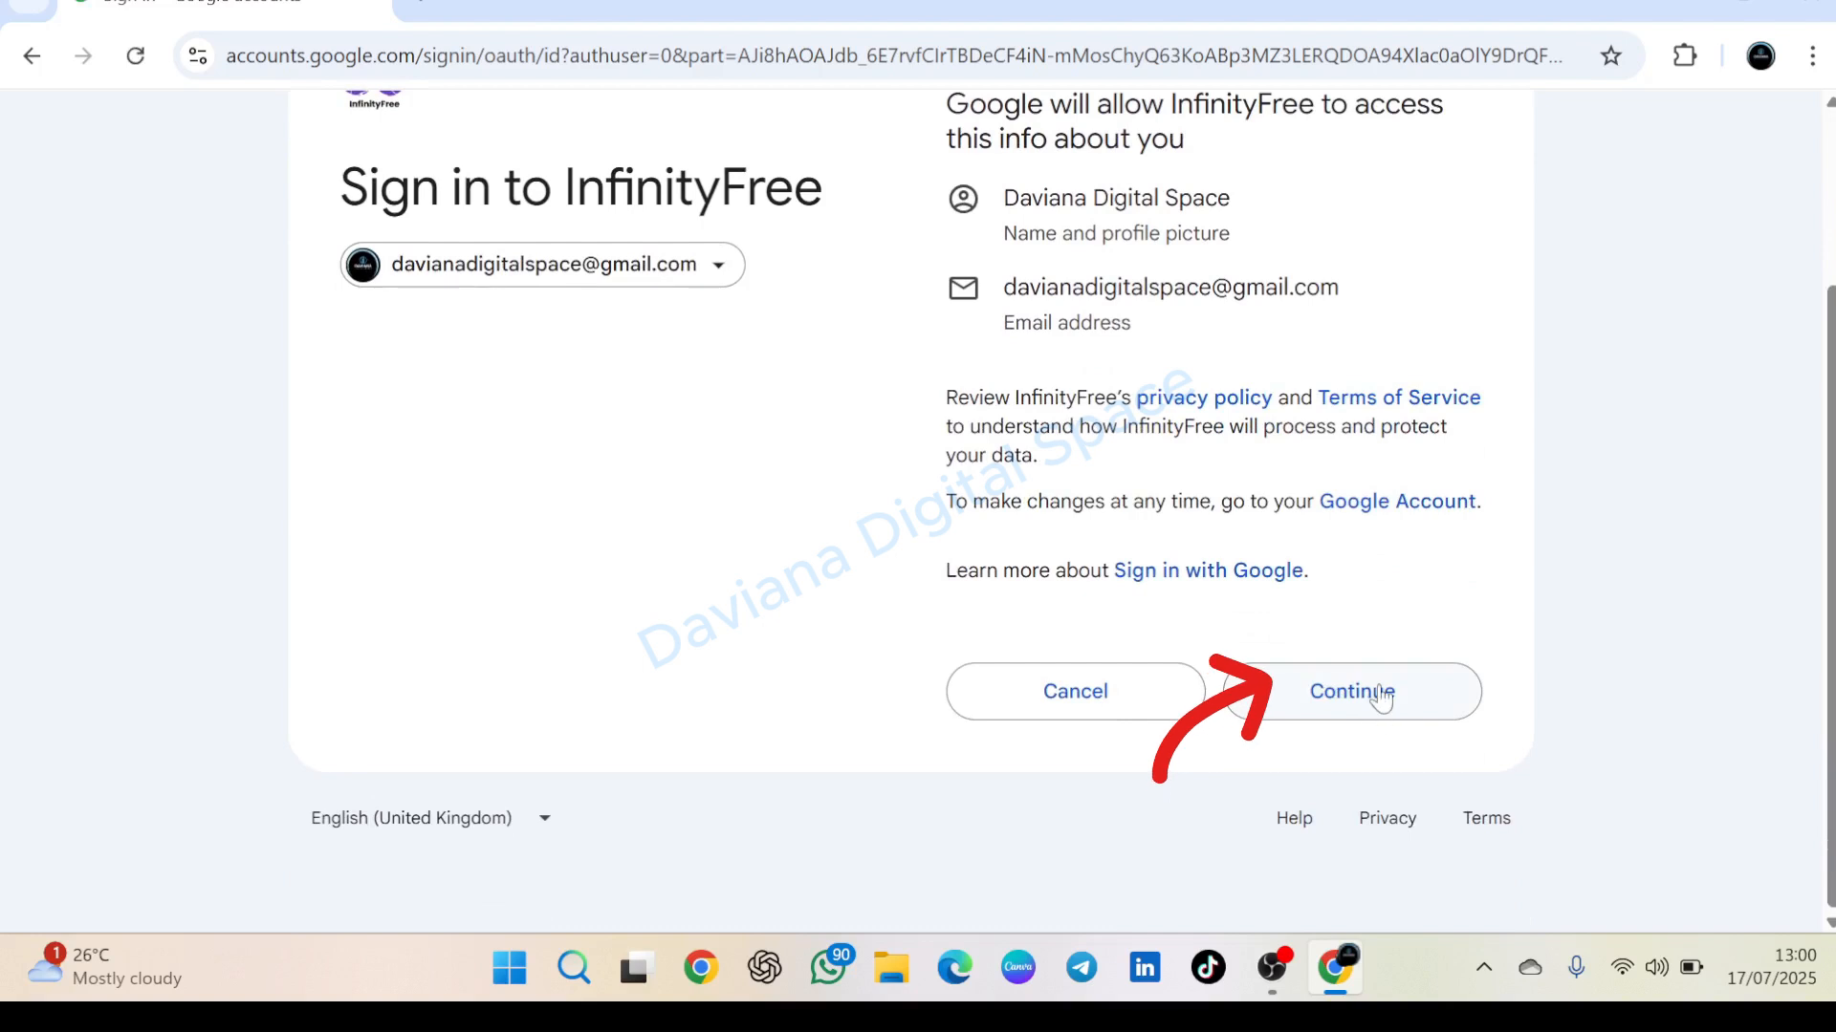
click(1379, 690)
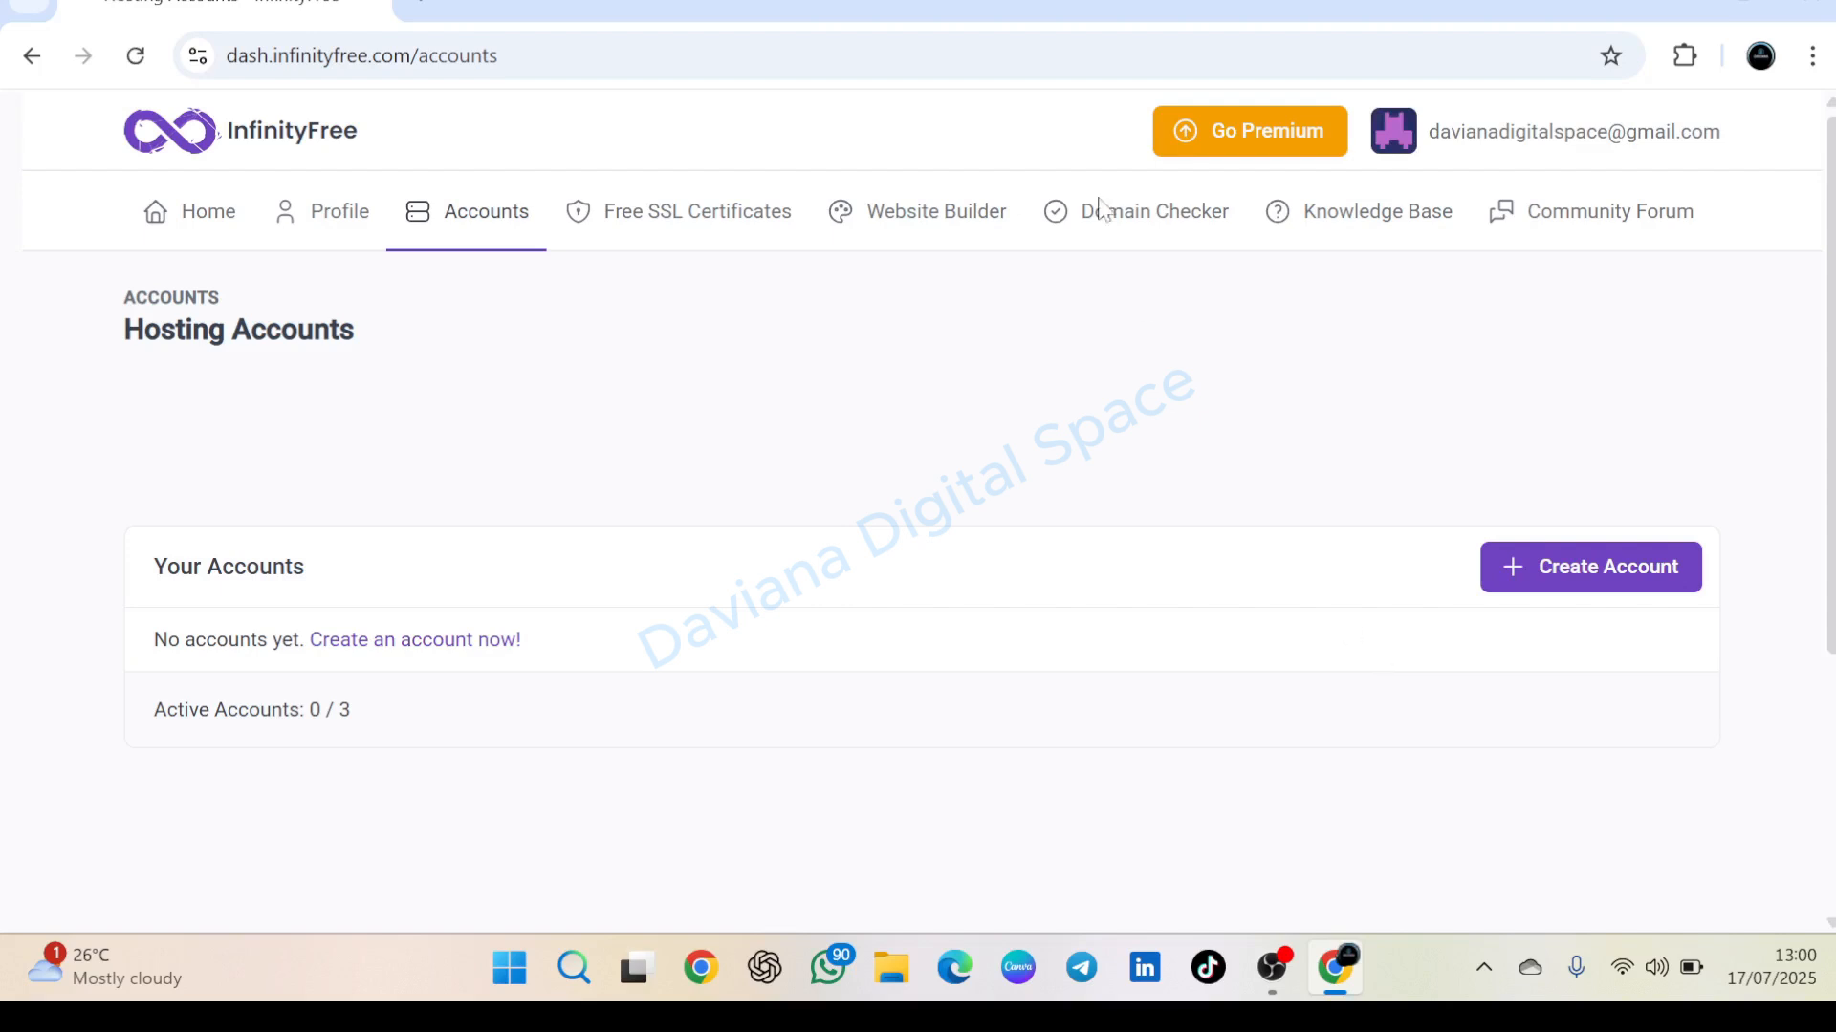
Start a new hosting account with Create Account and close the vignette advertisement
scroll(1205, 377, down, 4)
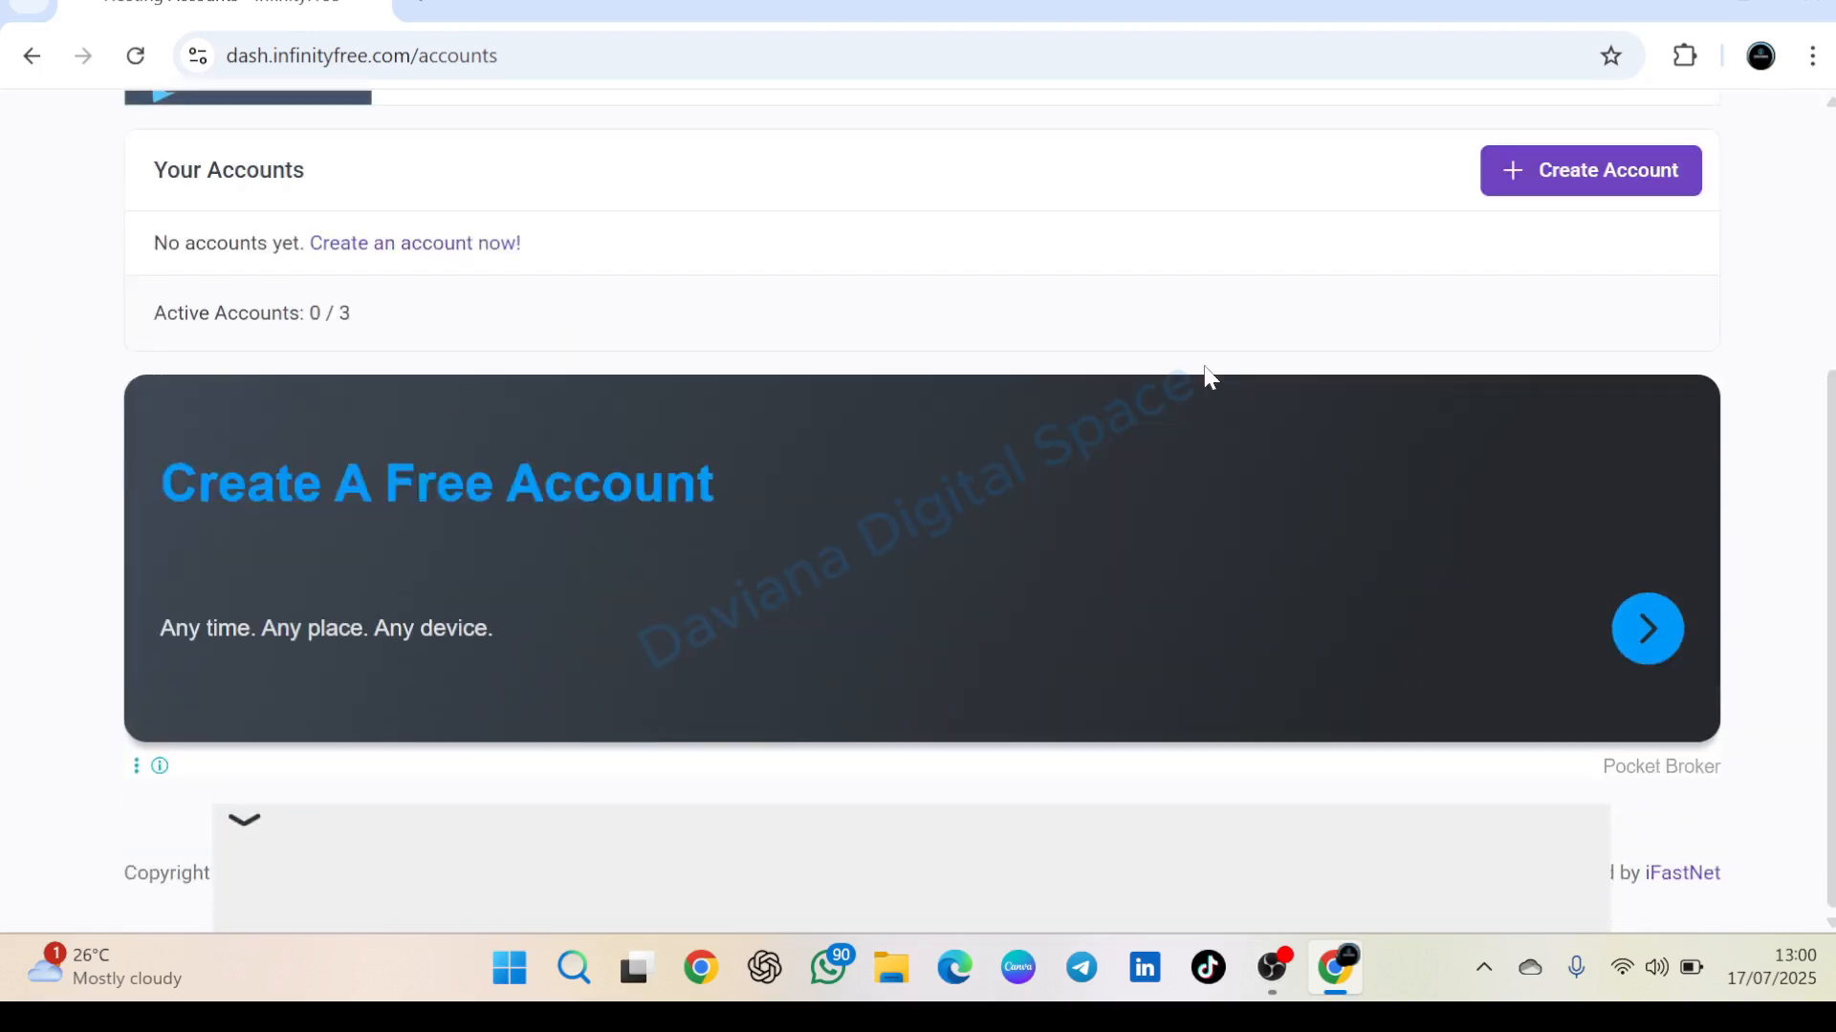
scroll(1209, 378, up, 3)
scroll(1209, 378, up, 1)
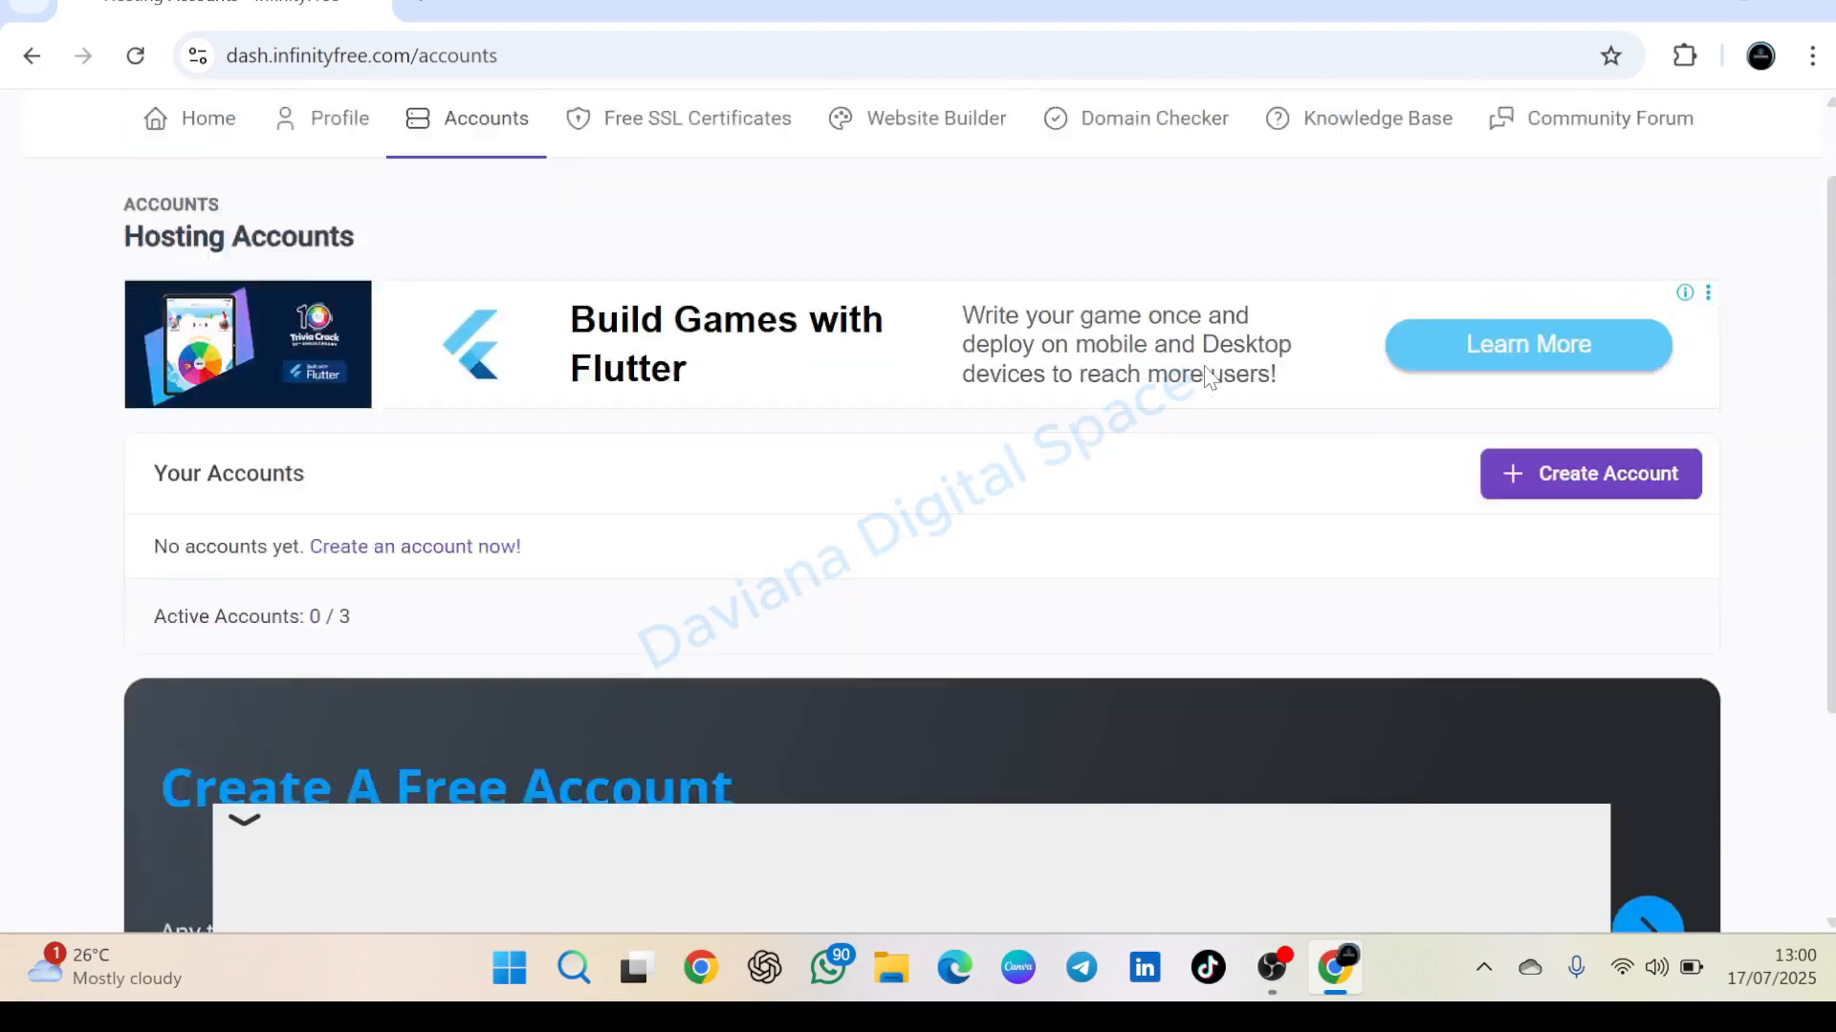
scroll(1210, 378, down, 3)
scroll(1210, 377, up, 4)
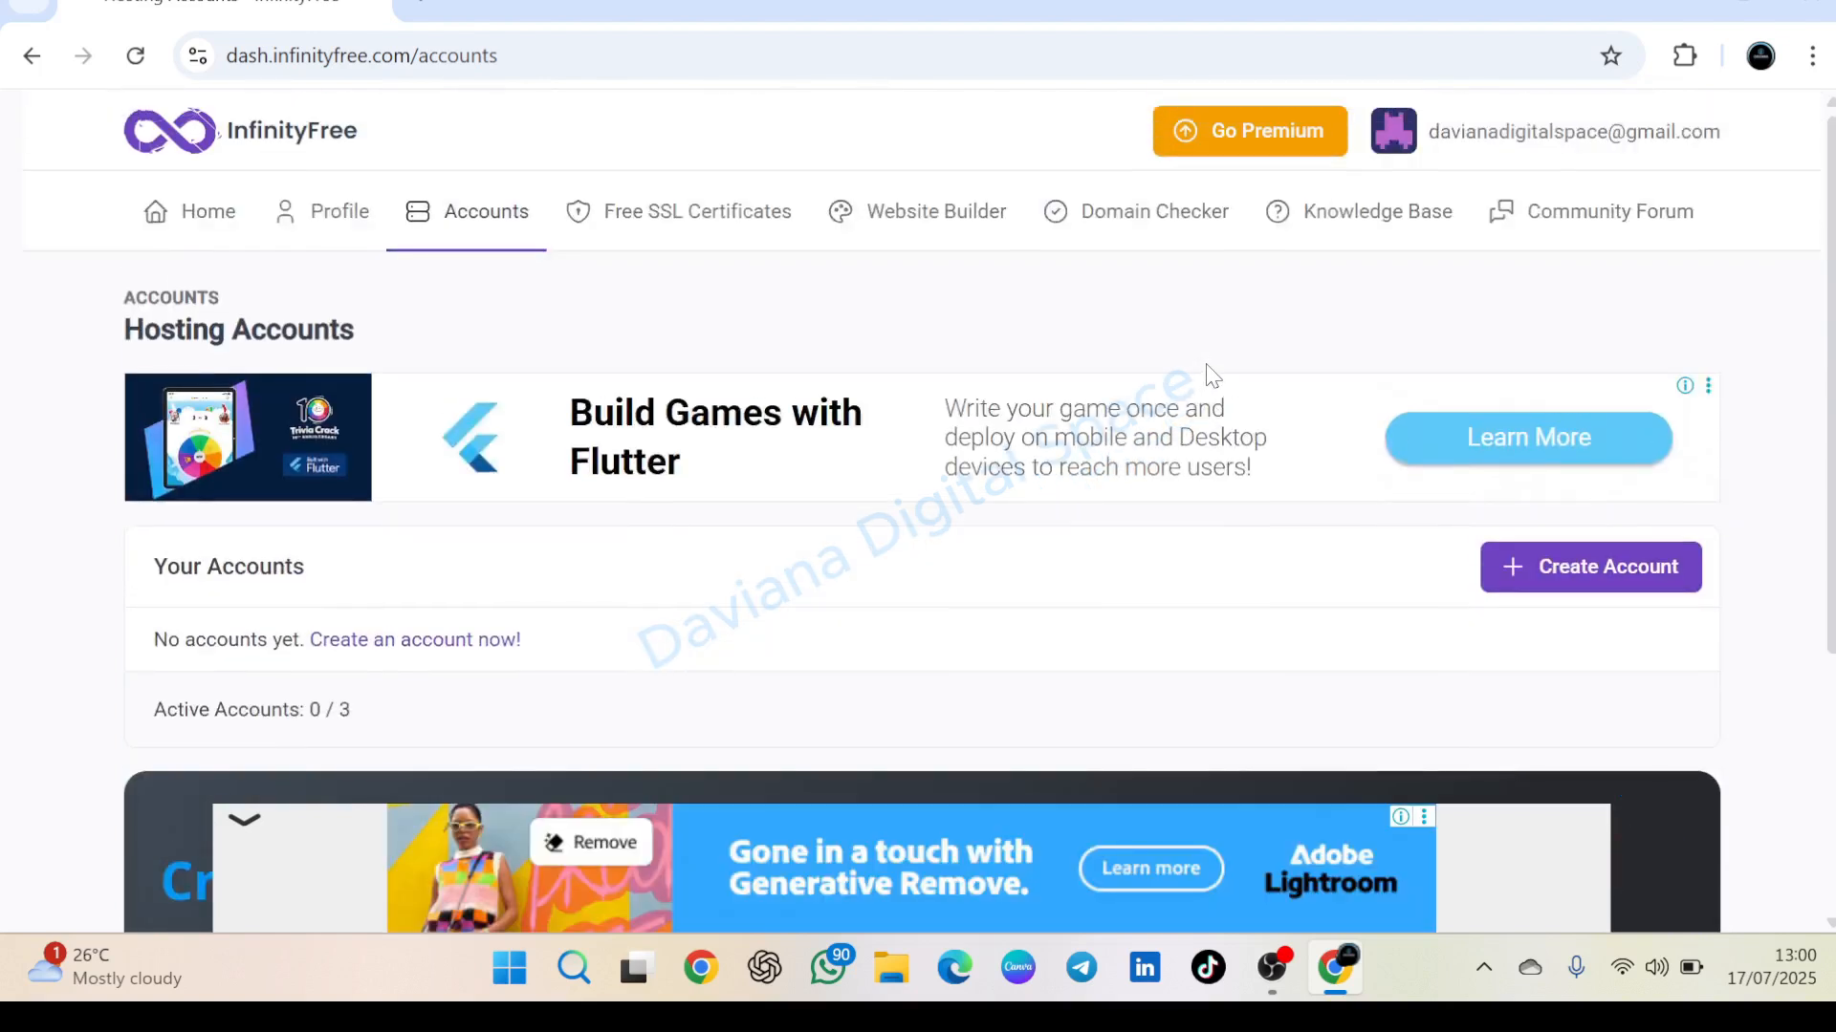
scroll(1212, 374, down, 2)
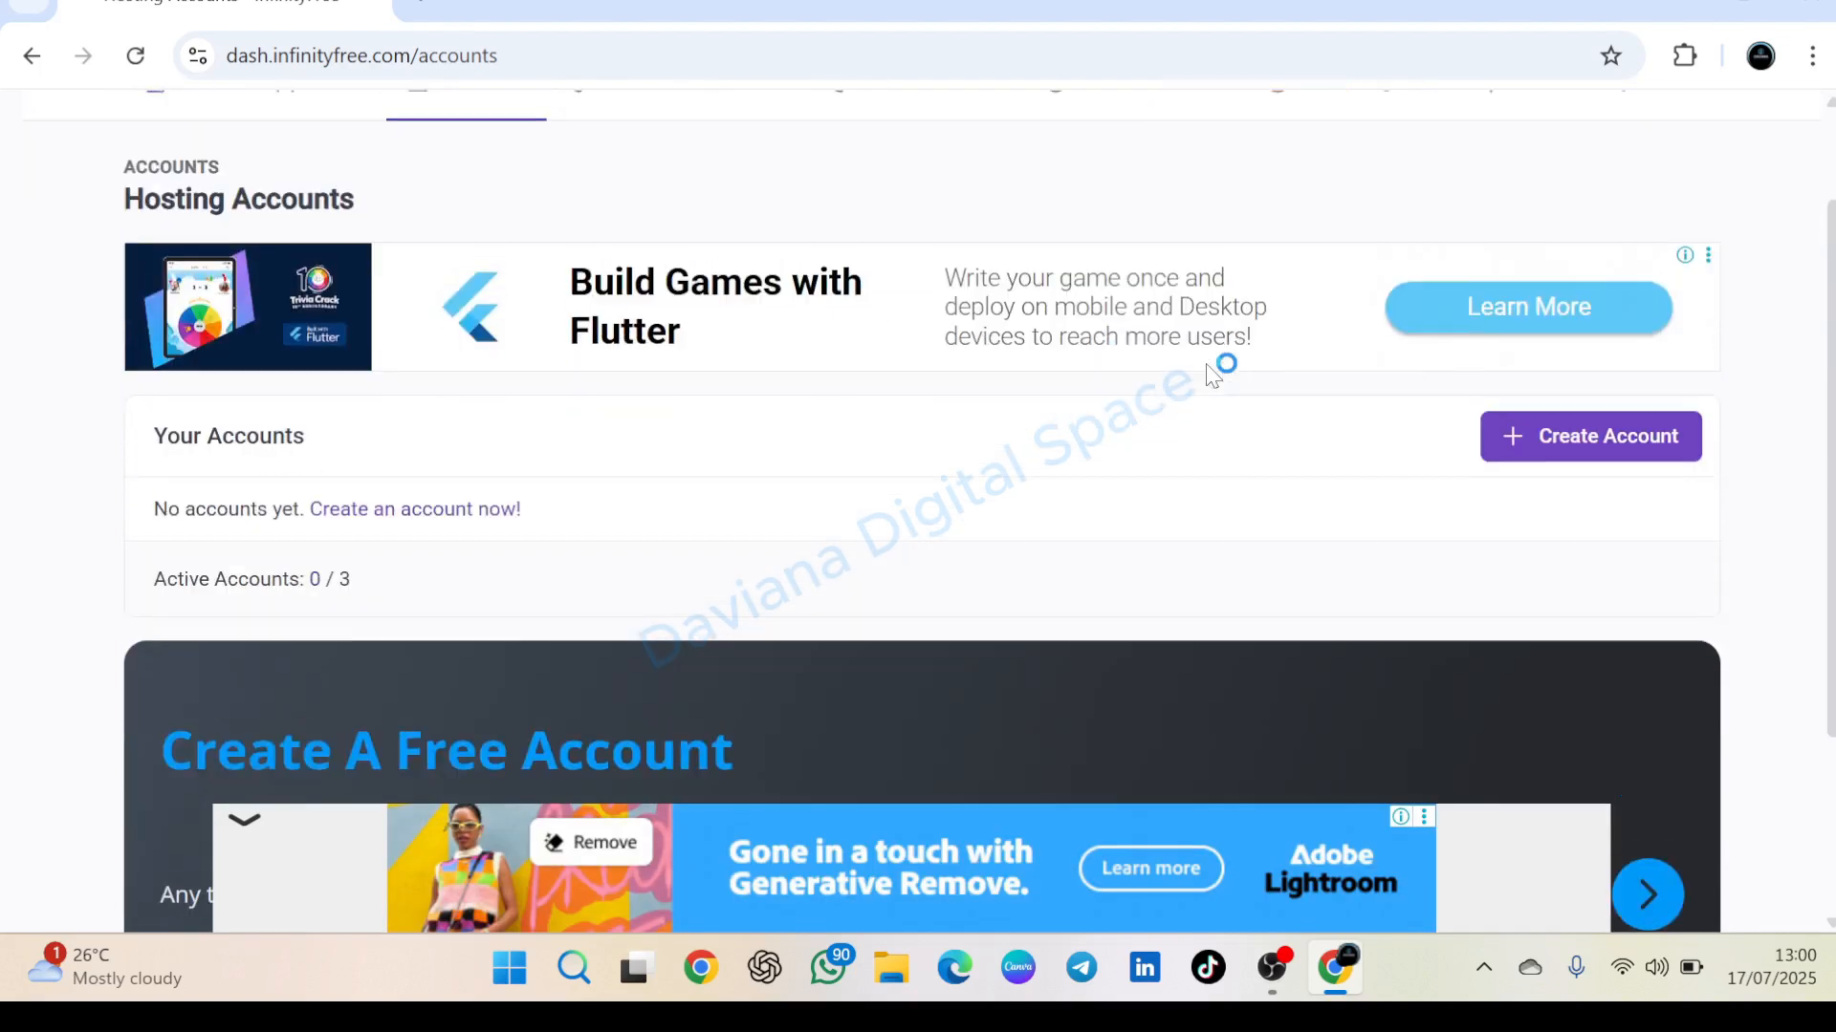
click(1565, 438)
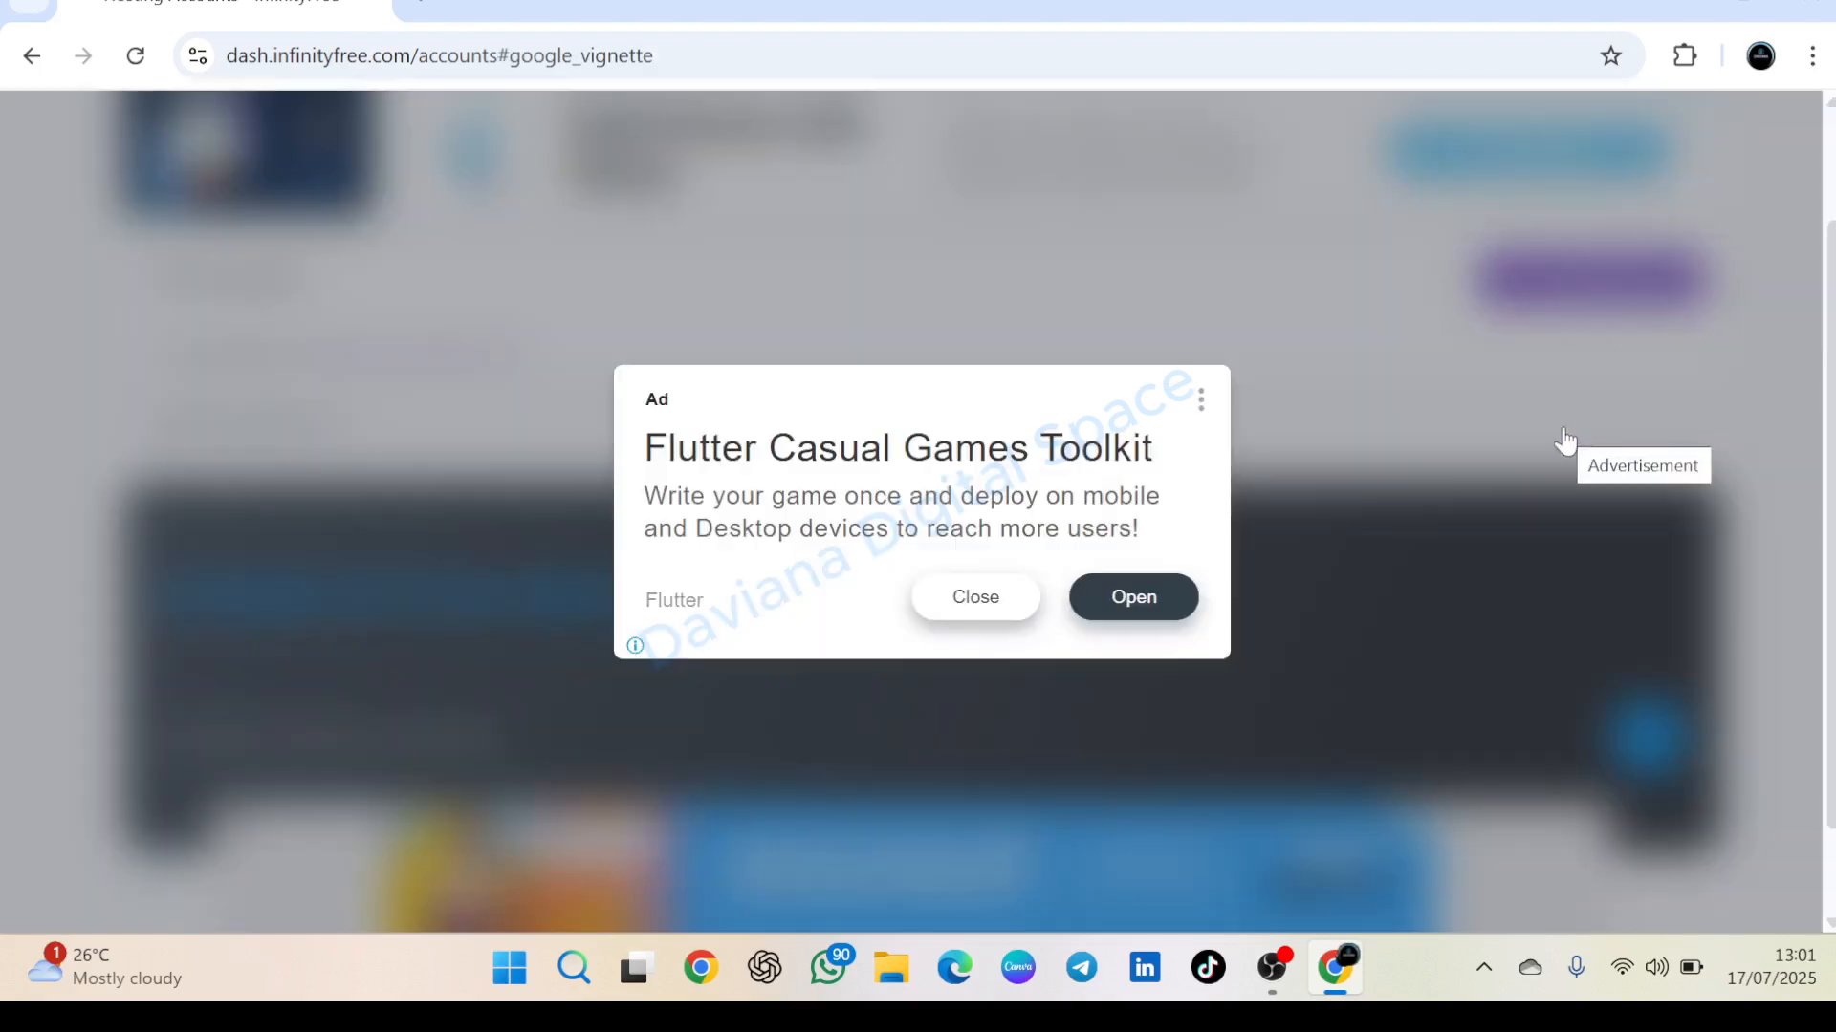
click(1027, 600)
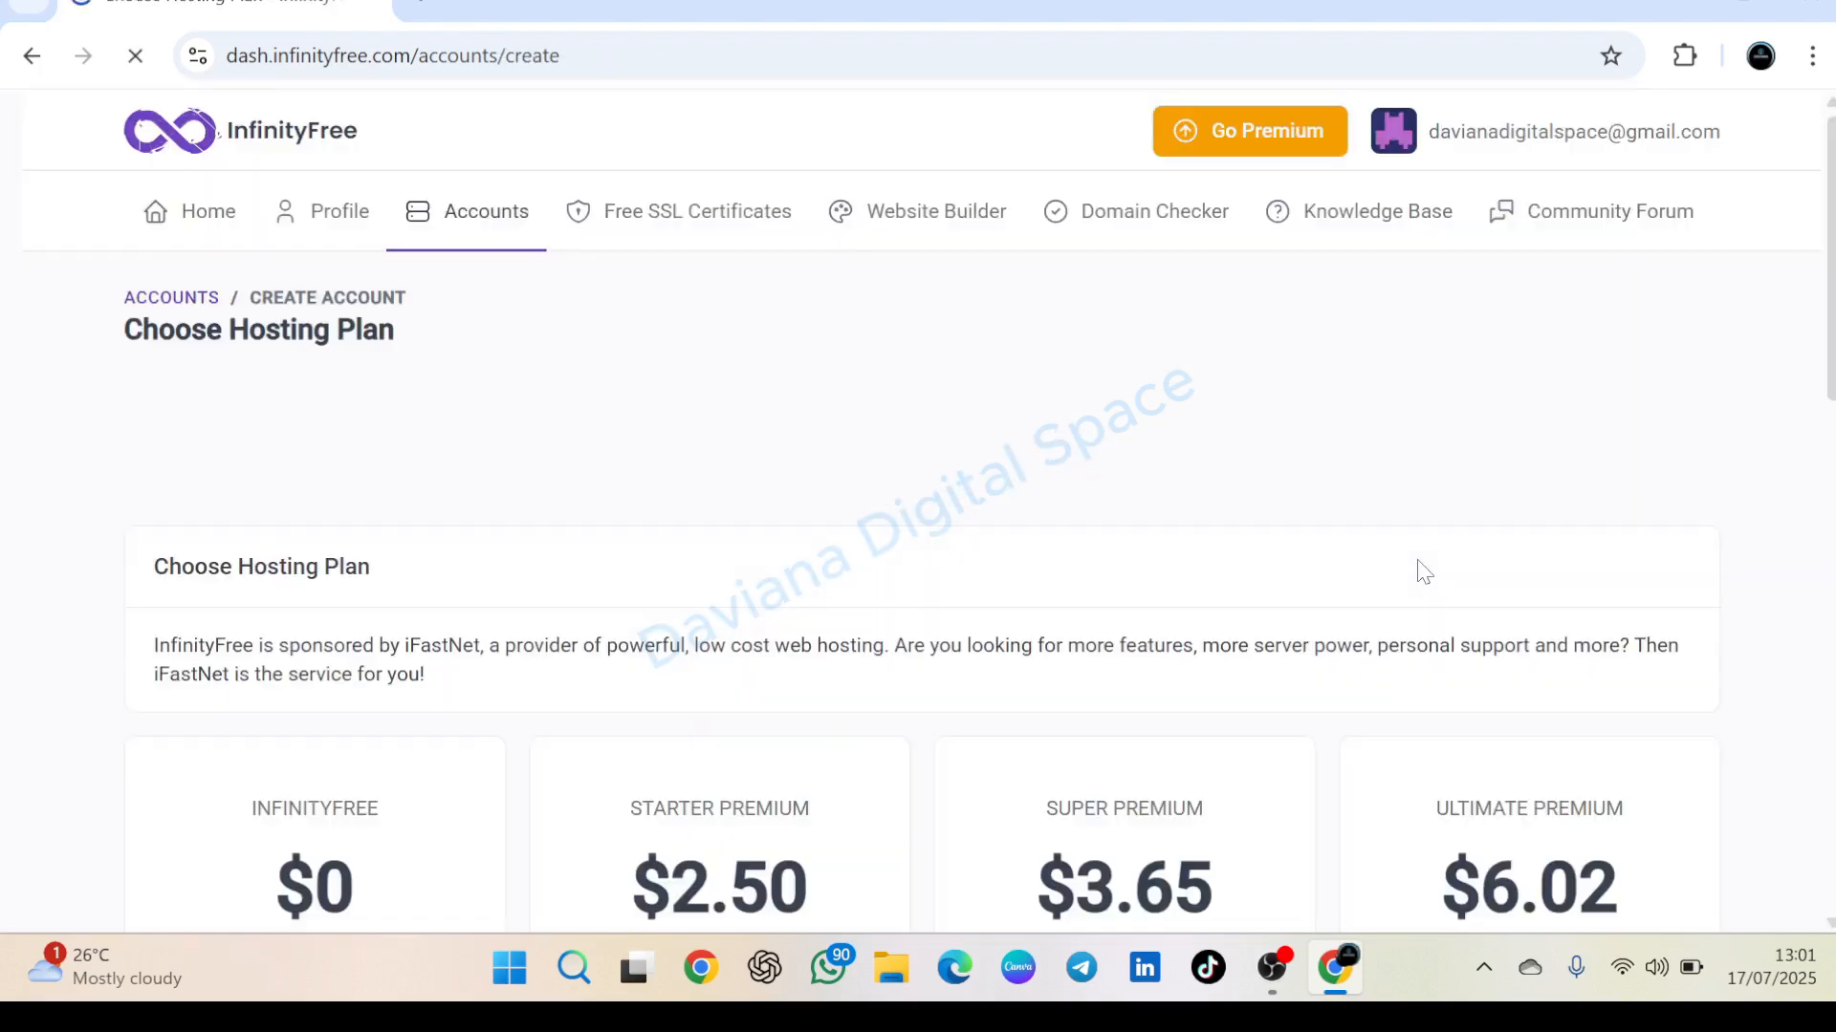
Compare the pricing plans and choose Create Now under the free INFINITYFREE $0 plan
scroll(975, 542, down, 2)
scroll(976, 542, down, 7)
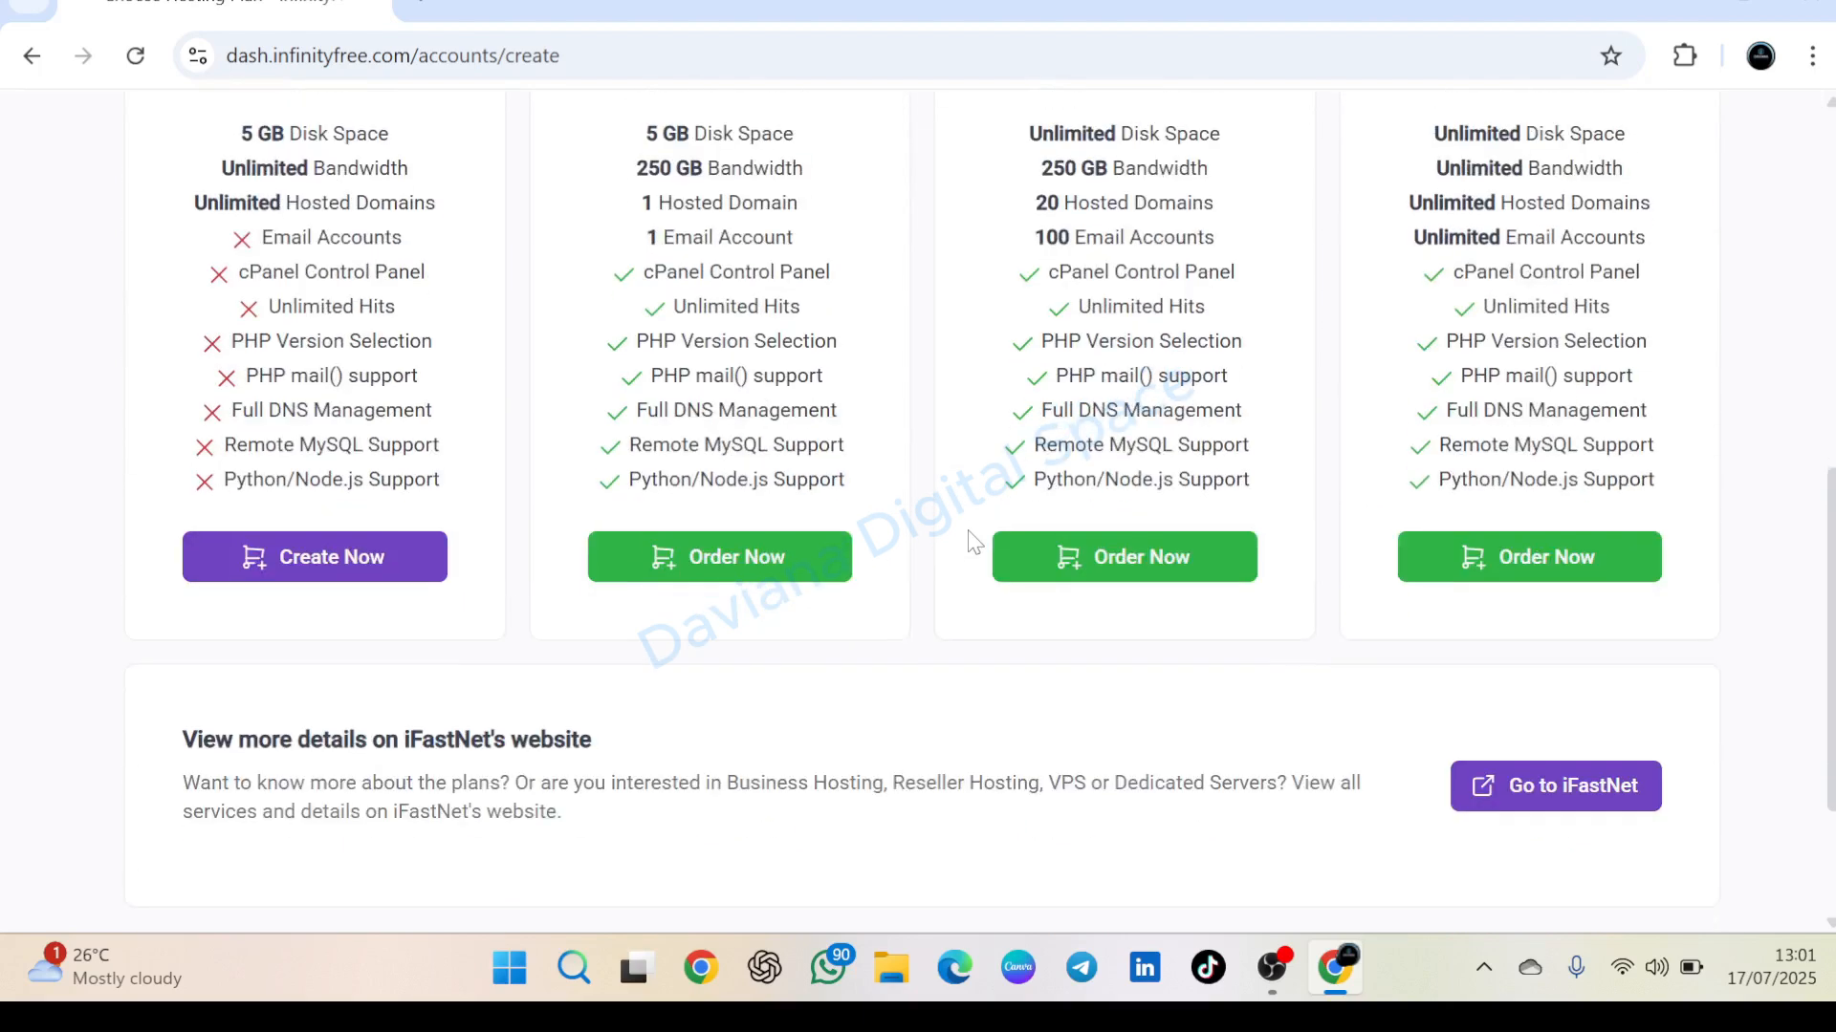
scroll(975, 542, up, 4)
scroll(975, 542, down, 1)
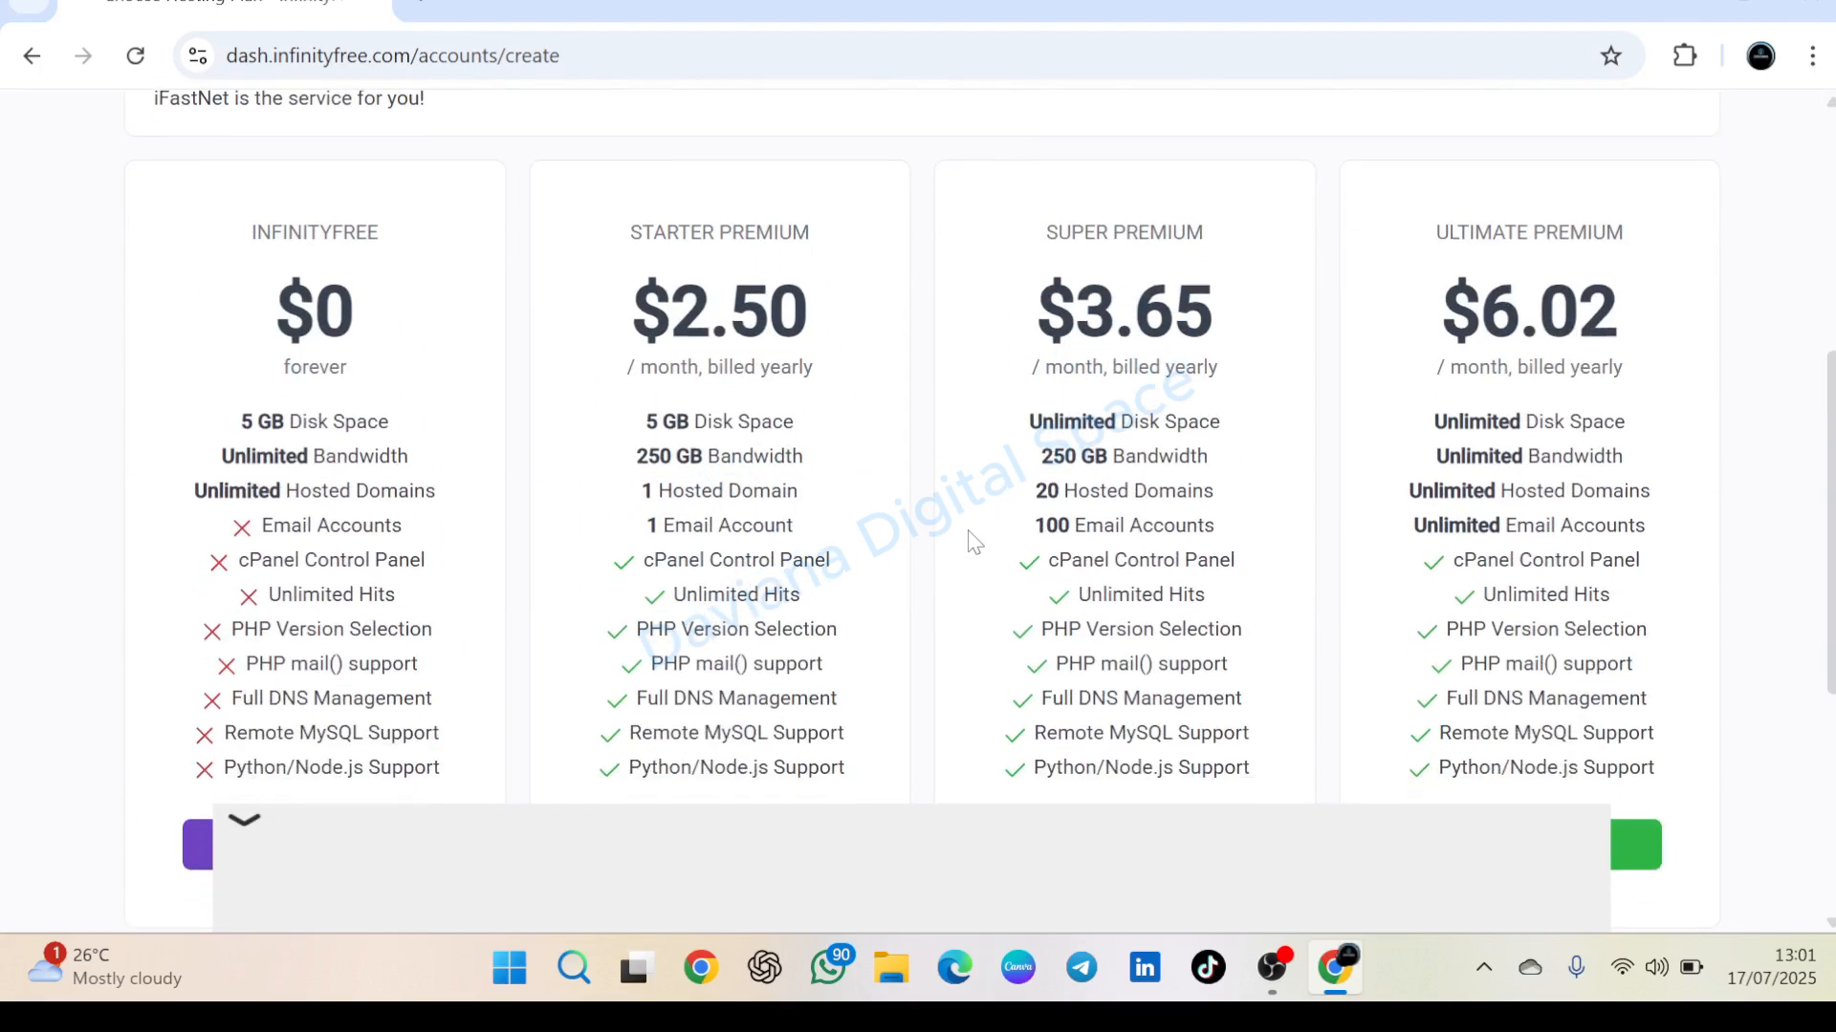
scroll(976, 542, down, 5)
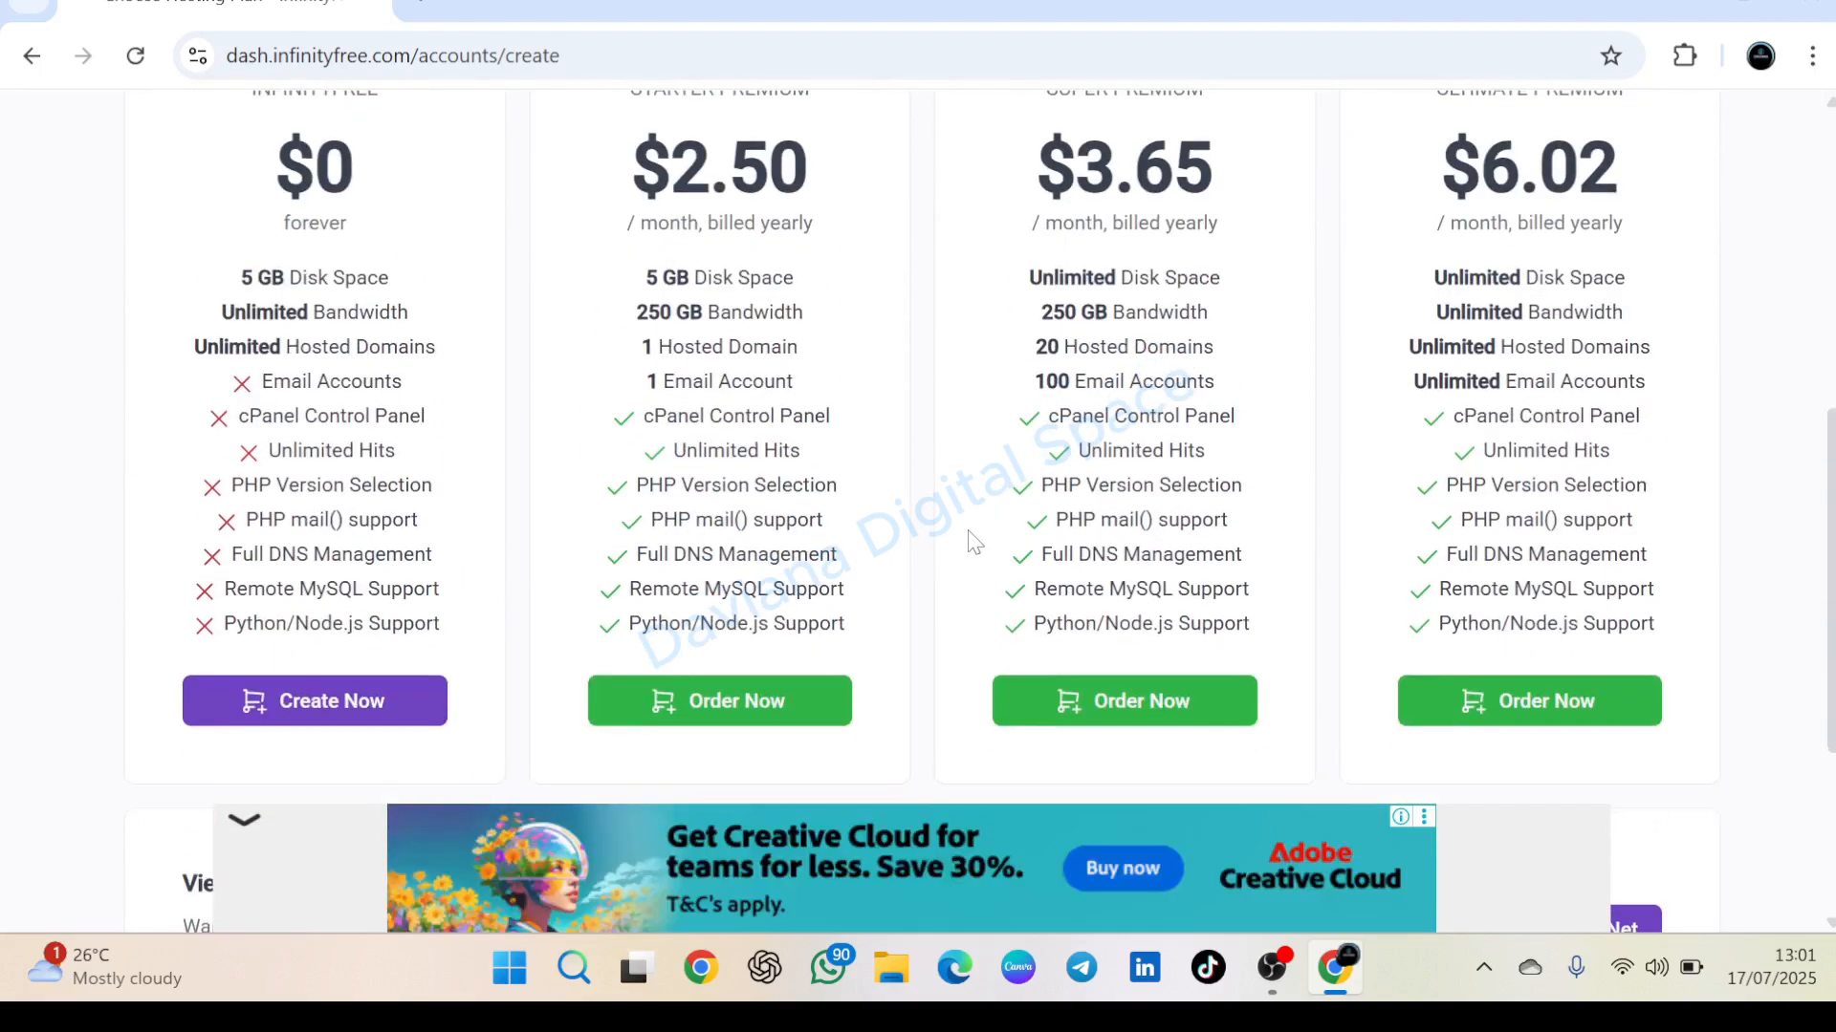
scroll(975, 542, up, 8)
scroll(975, 542, up, 2)
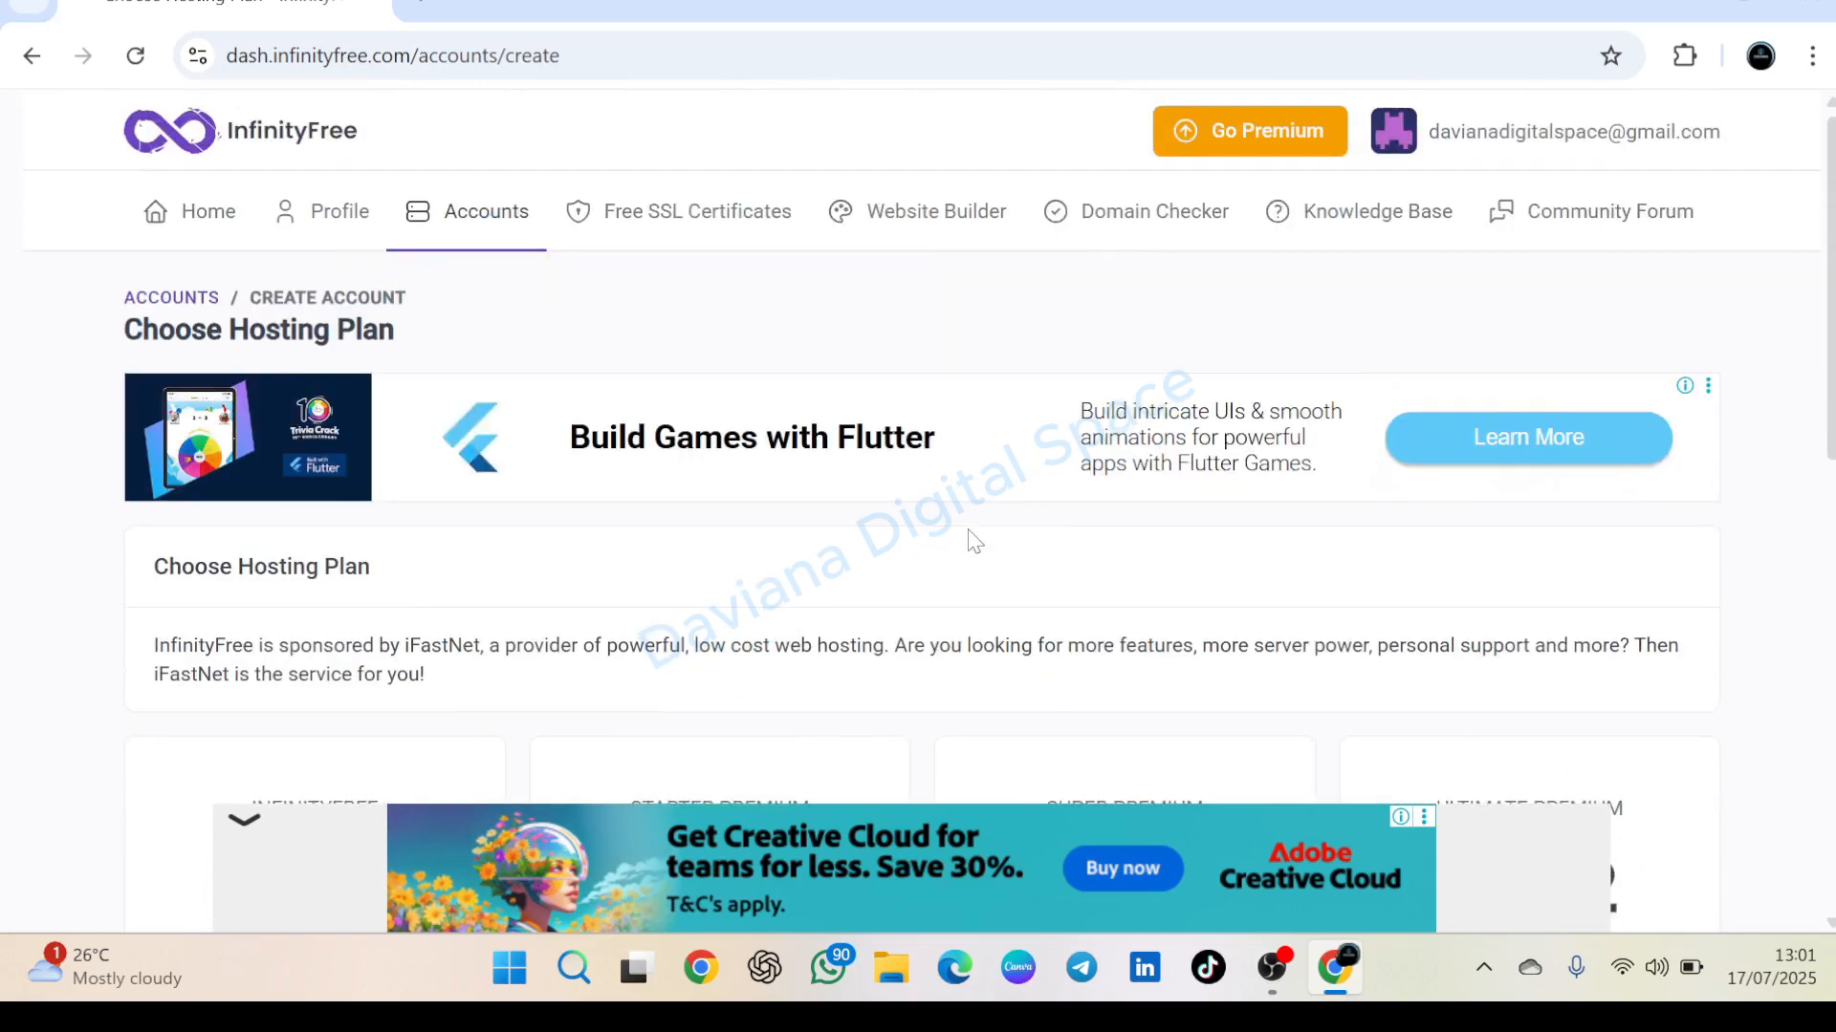
scroll(975, 542, down, 2)
scroll(975, 542, down, 1)
scroll(976, 542, down, 2)
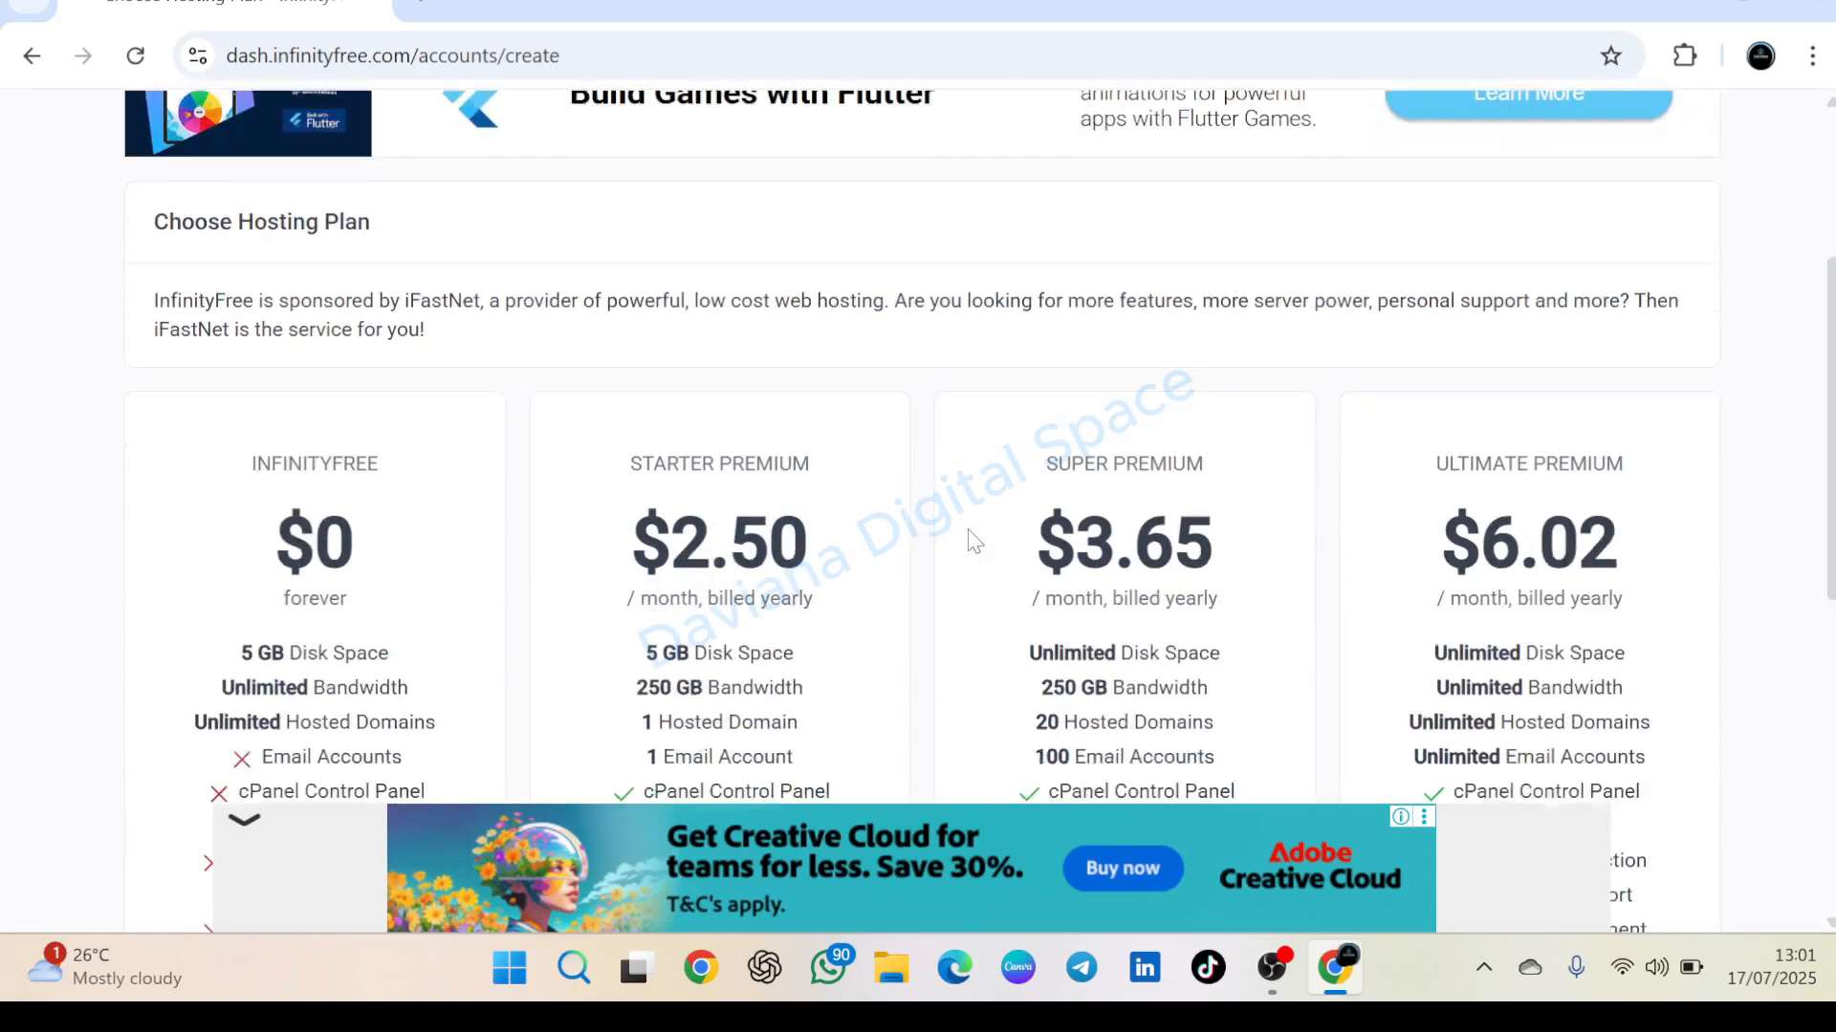
scroll(973, 540, down, 6)
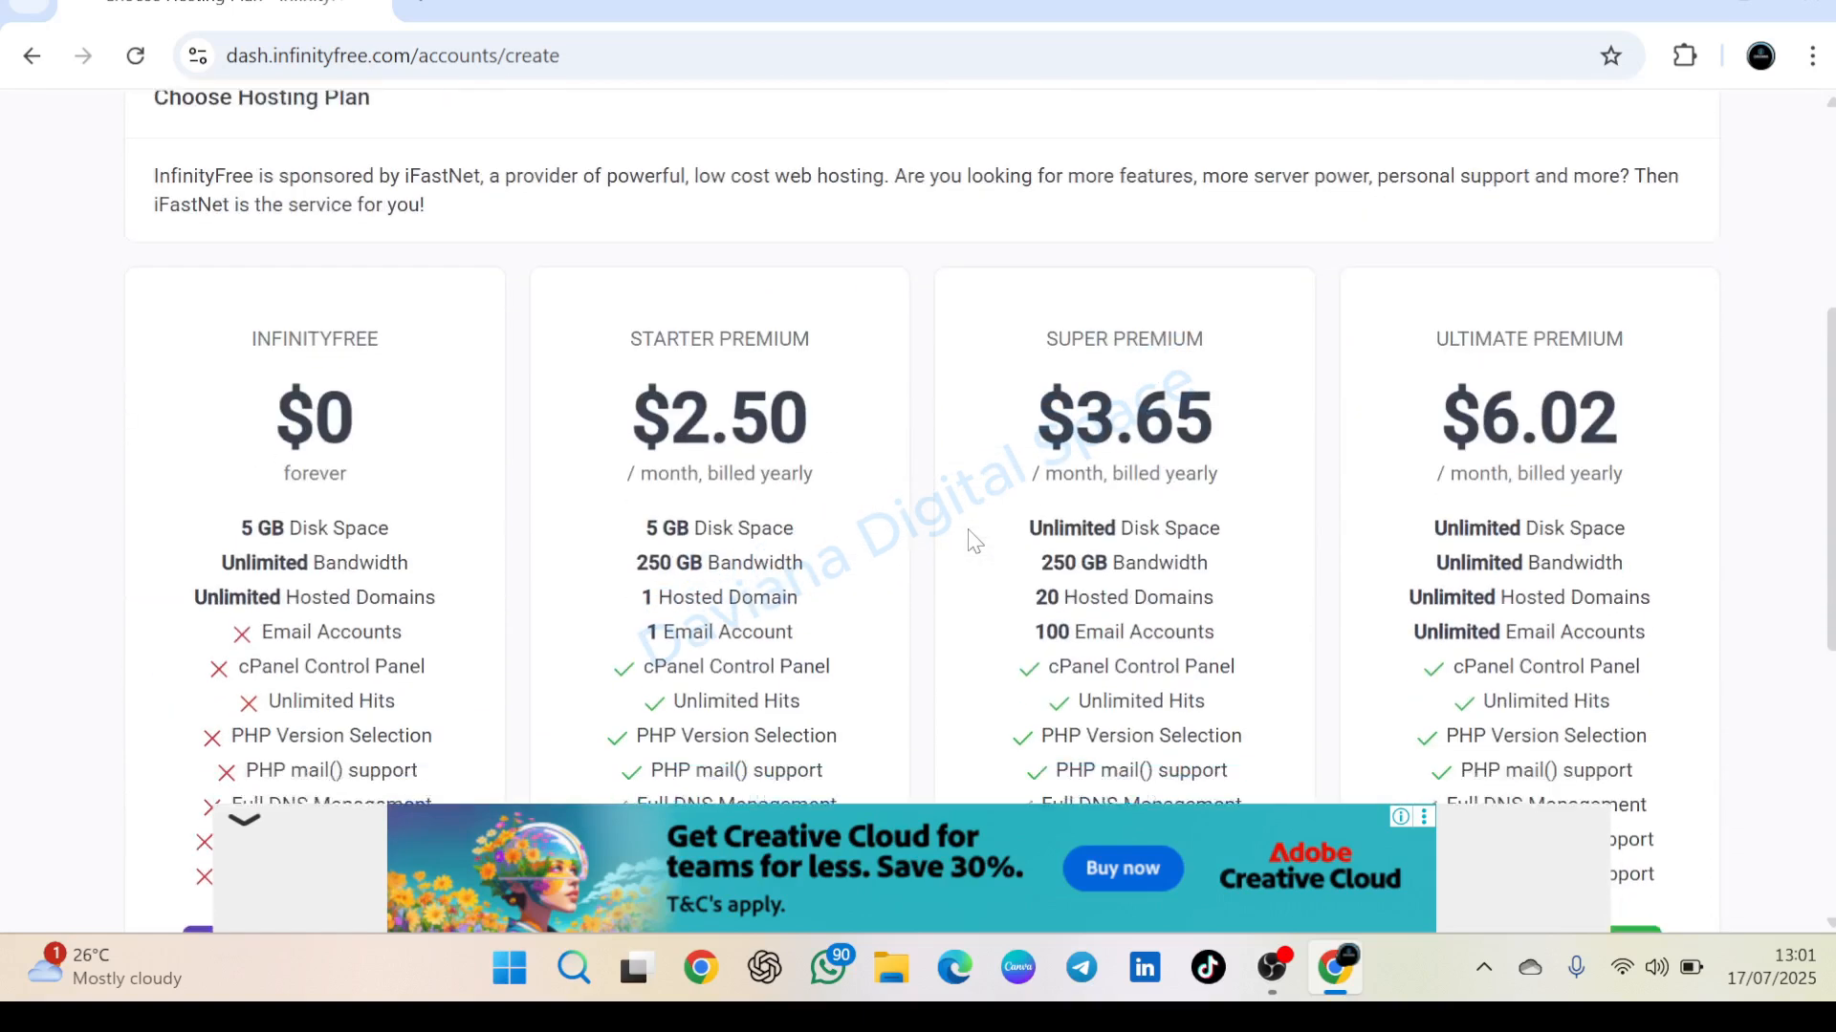
scroll(973, 540, up, 2)
scroll(974, 540, down, 2)
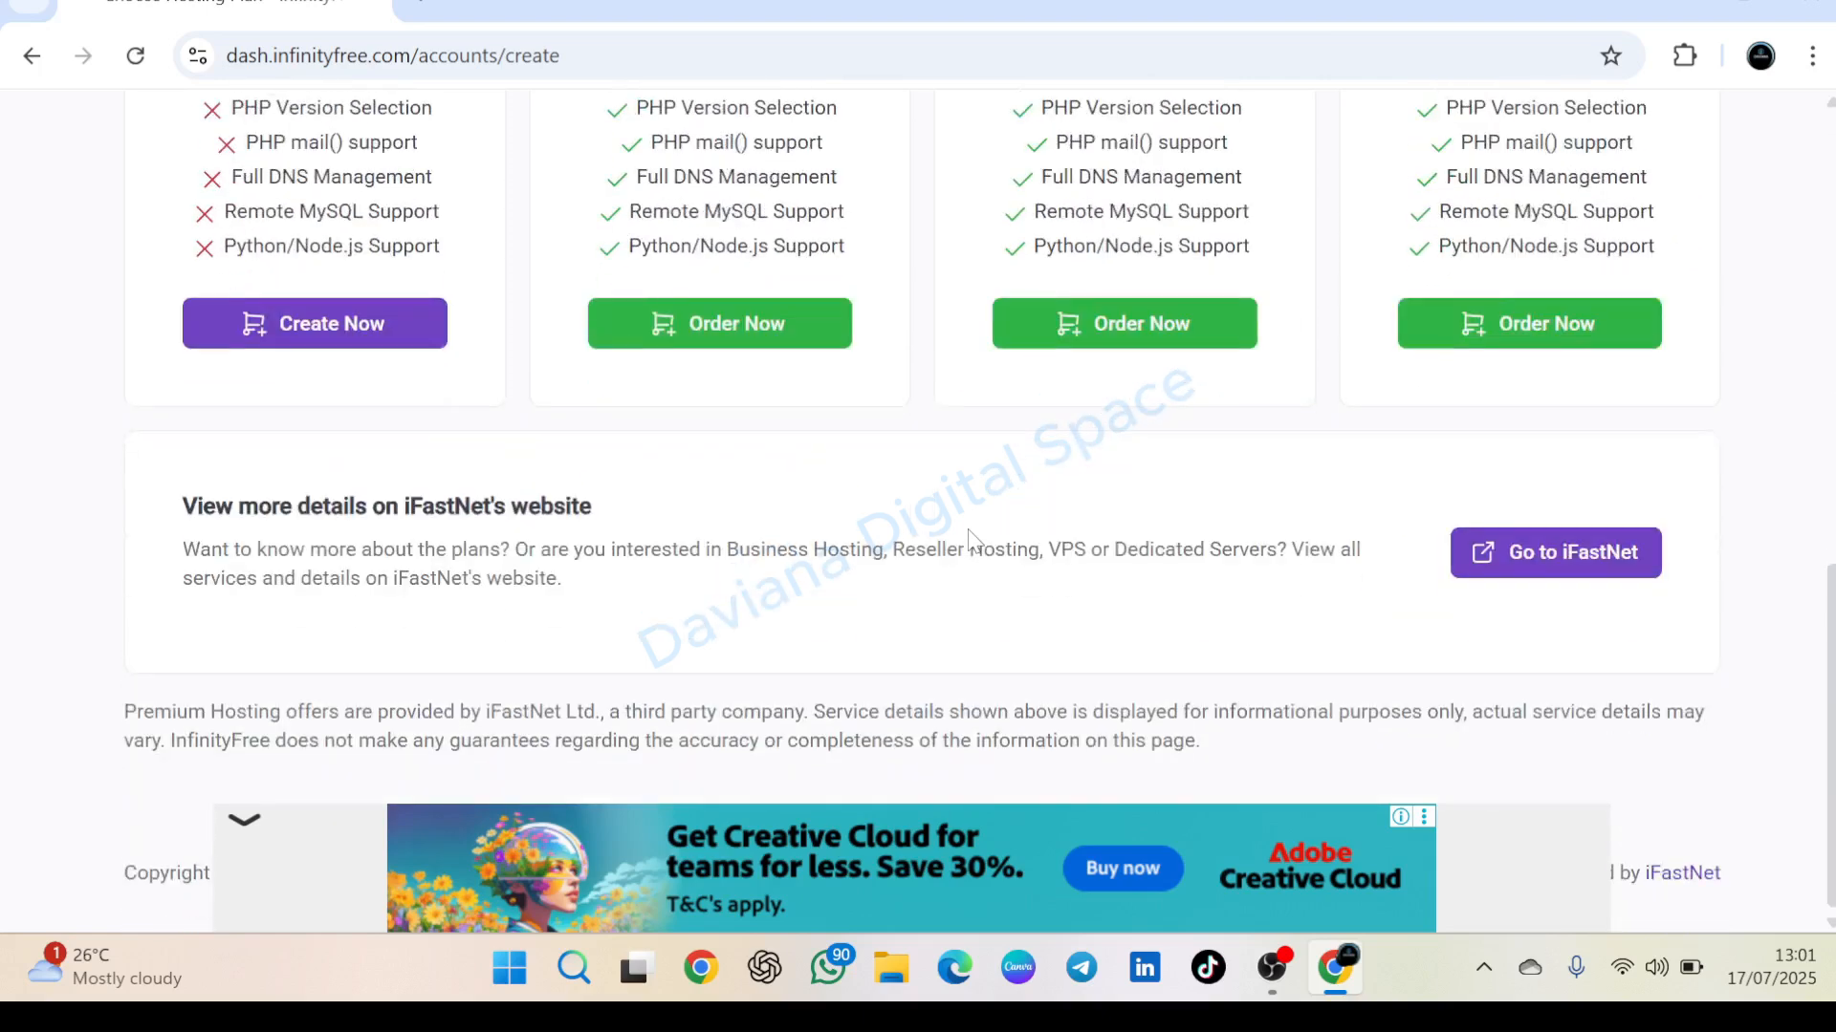
scroll(973, 540, up, 5)
scroll(975, 538, down, 2)
scroll(976, 537, down, 3)
scroll(976, 537, up, 6)
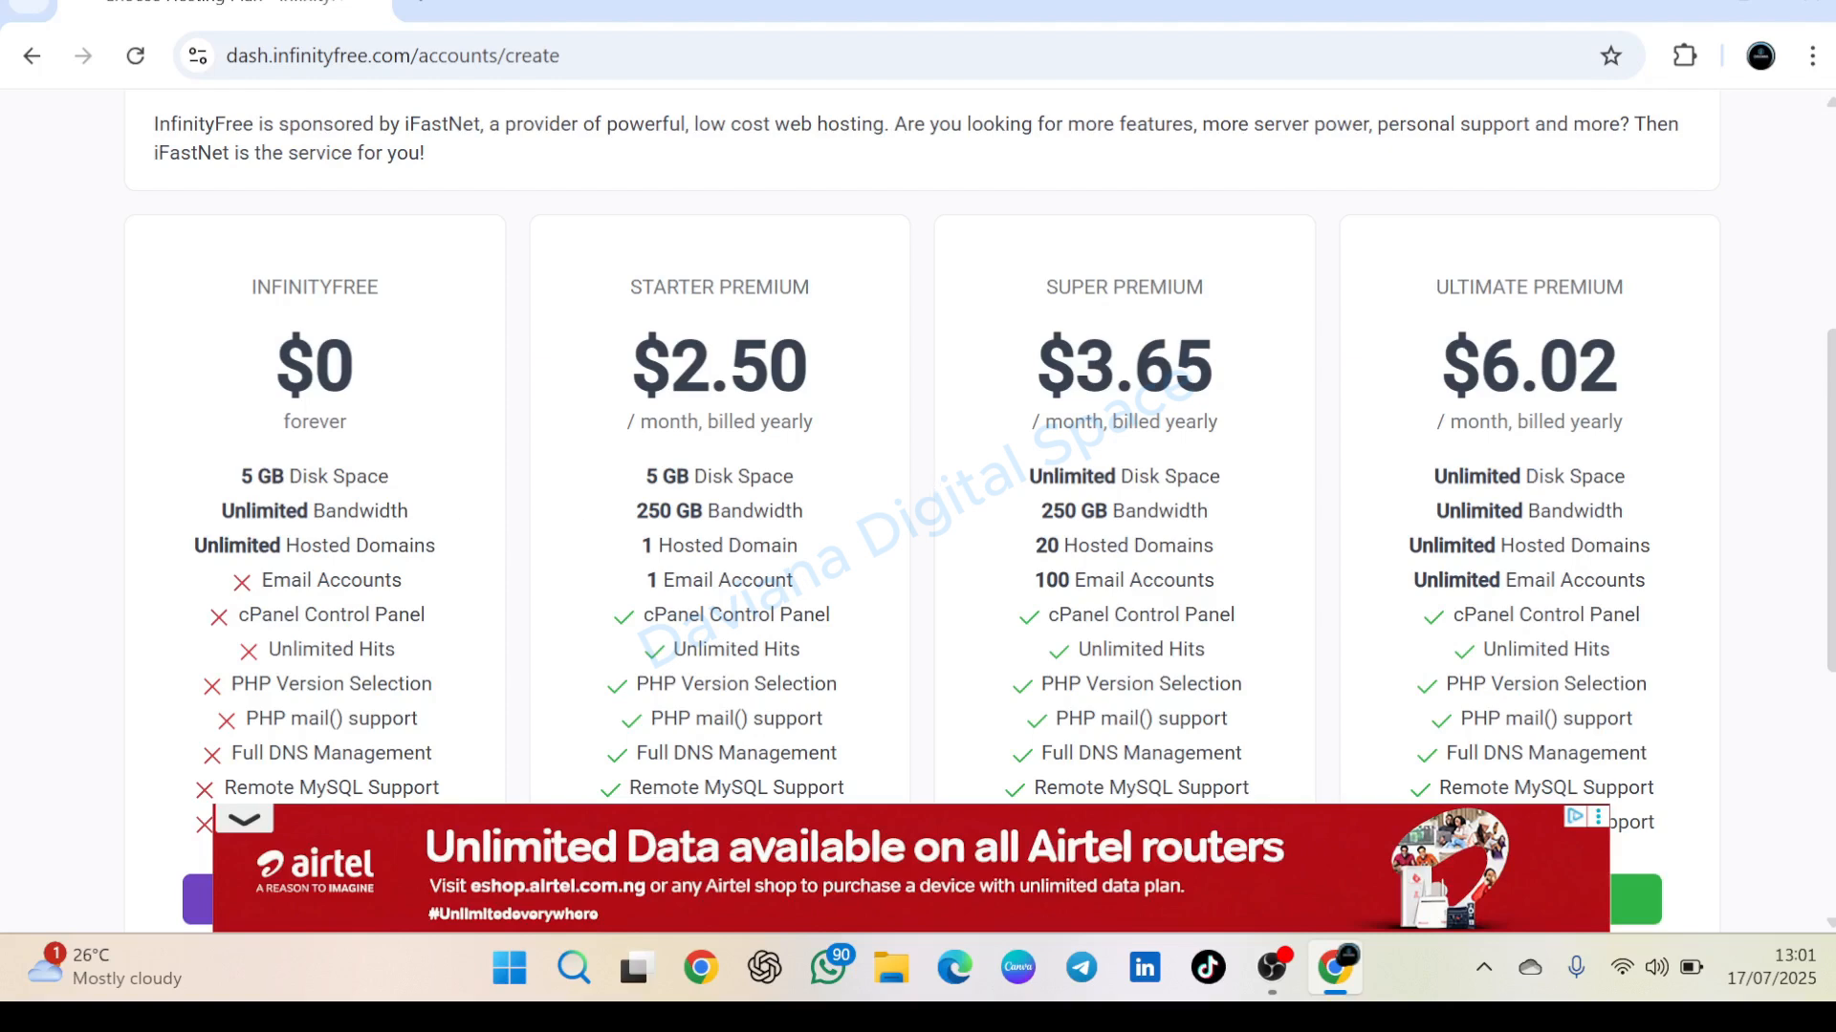
scroll(347, 529, down, 3)
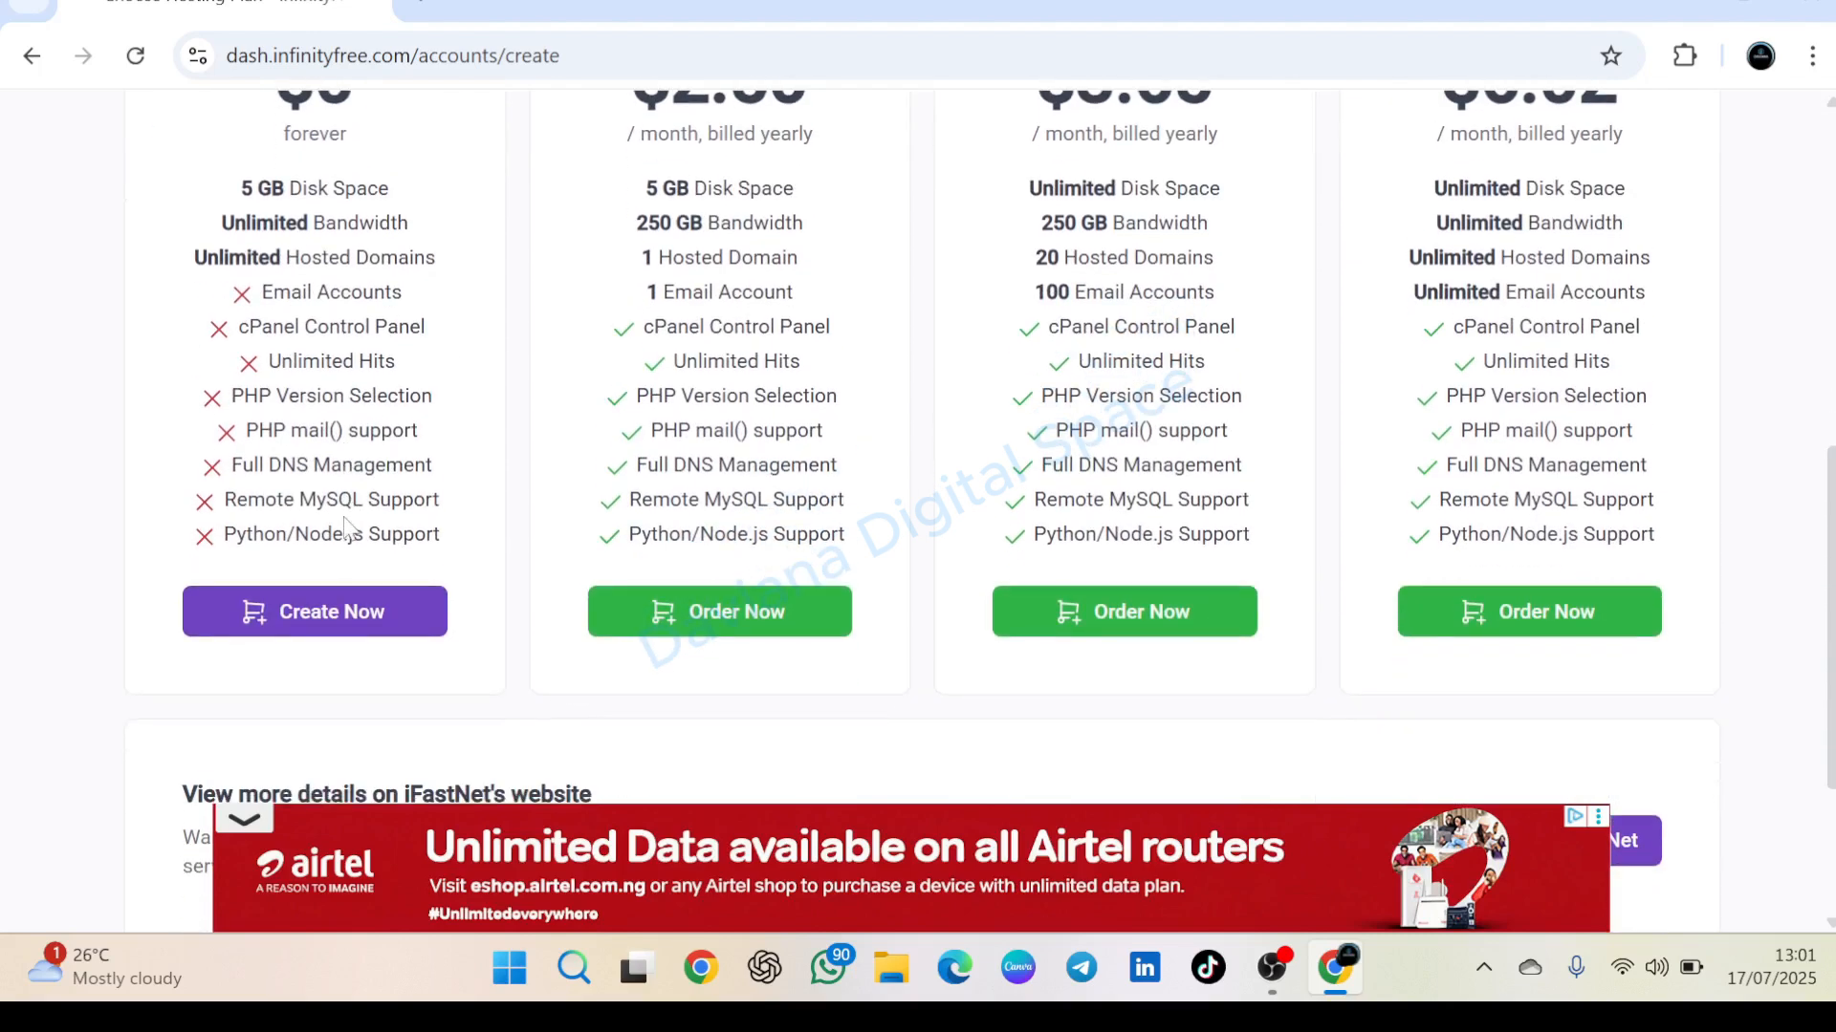
scroll(347, 529, down, 1)
scroll(347, 529, up, 3)
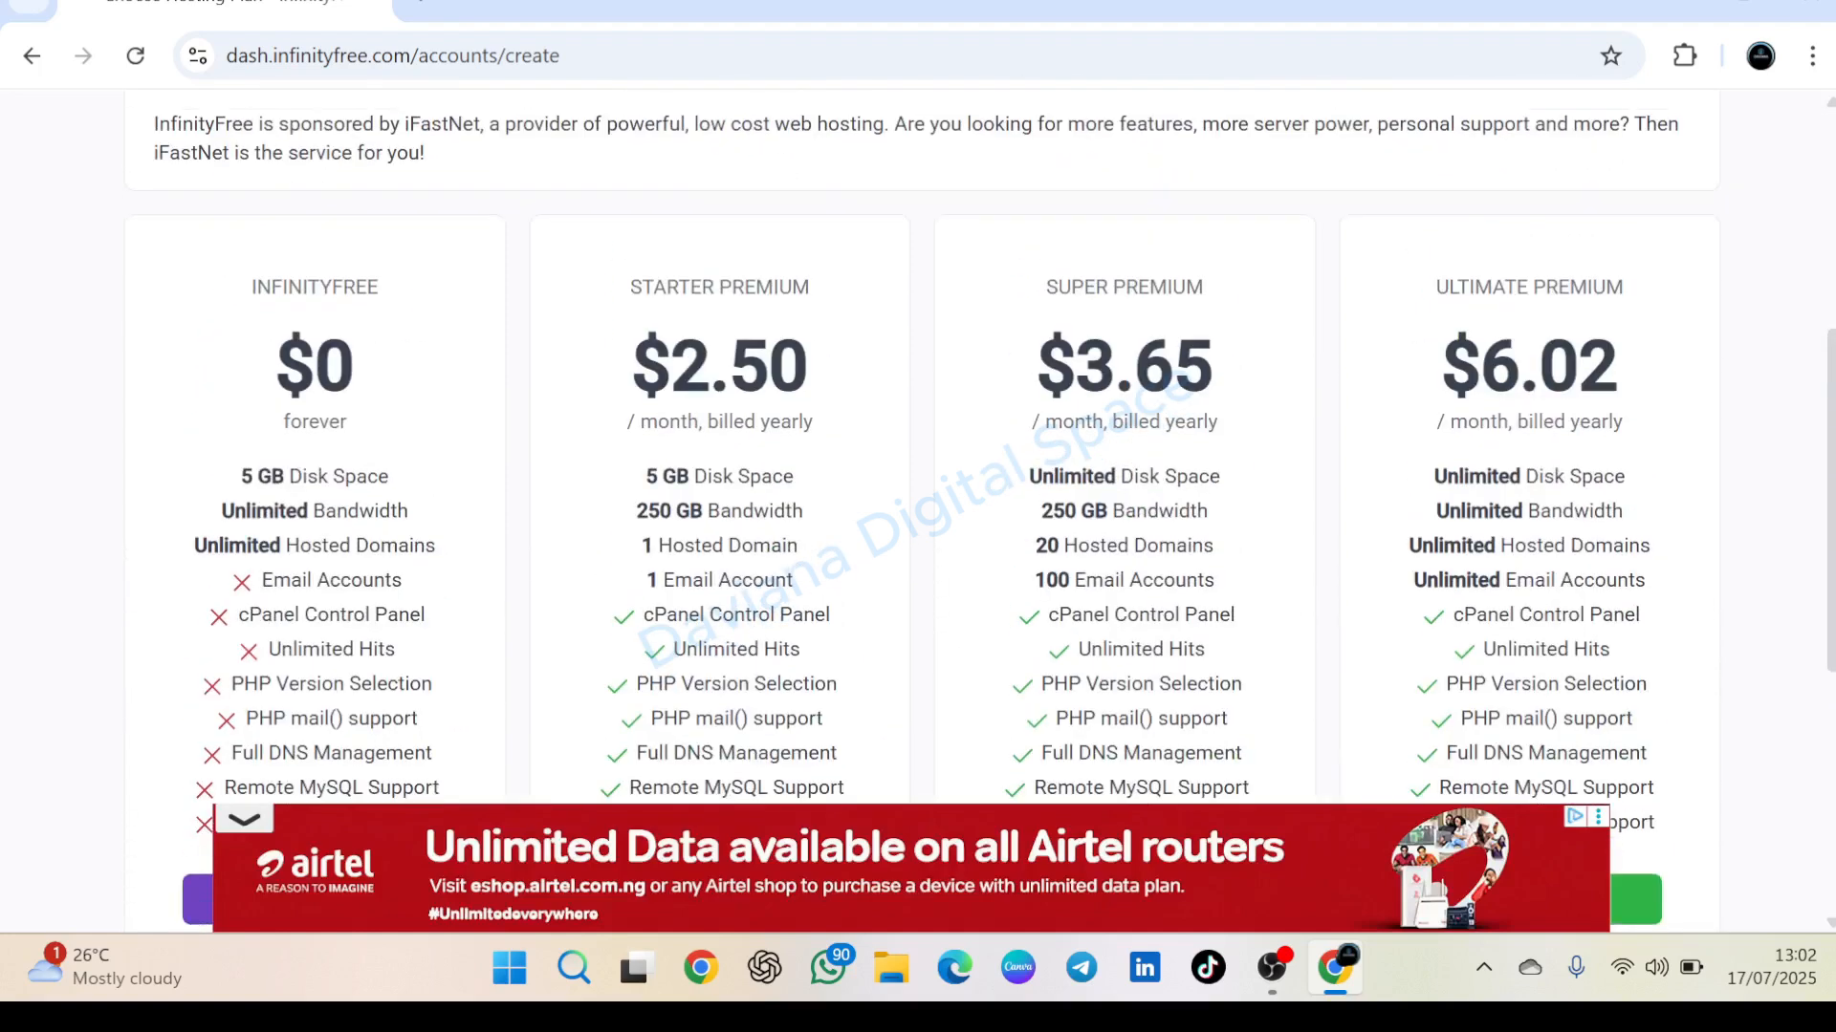
scroll(347, 528, up, 3)
scroll(347, 529, down, 3)
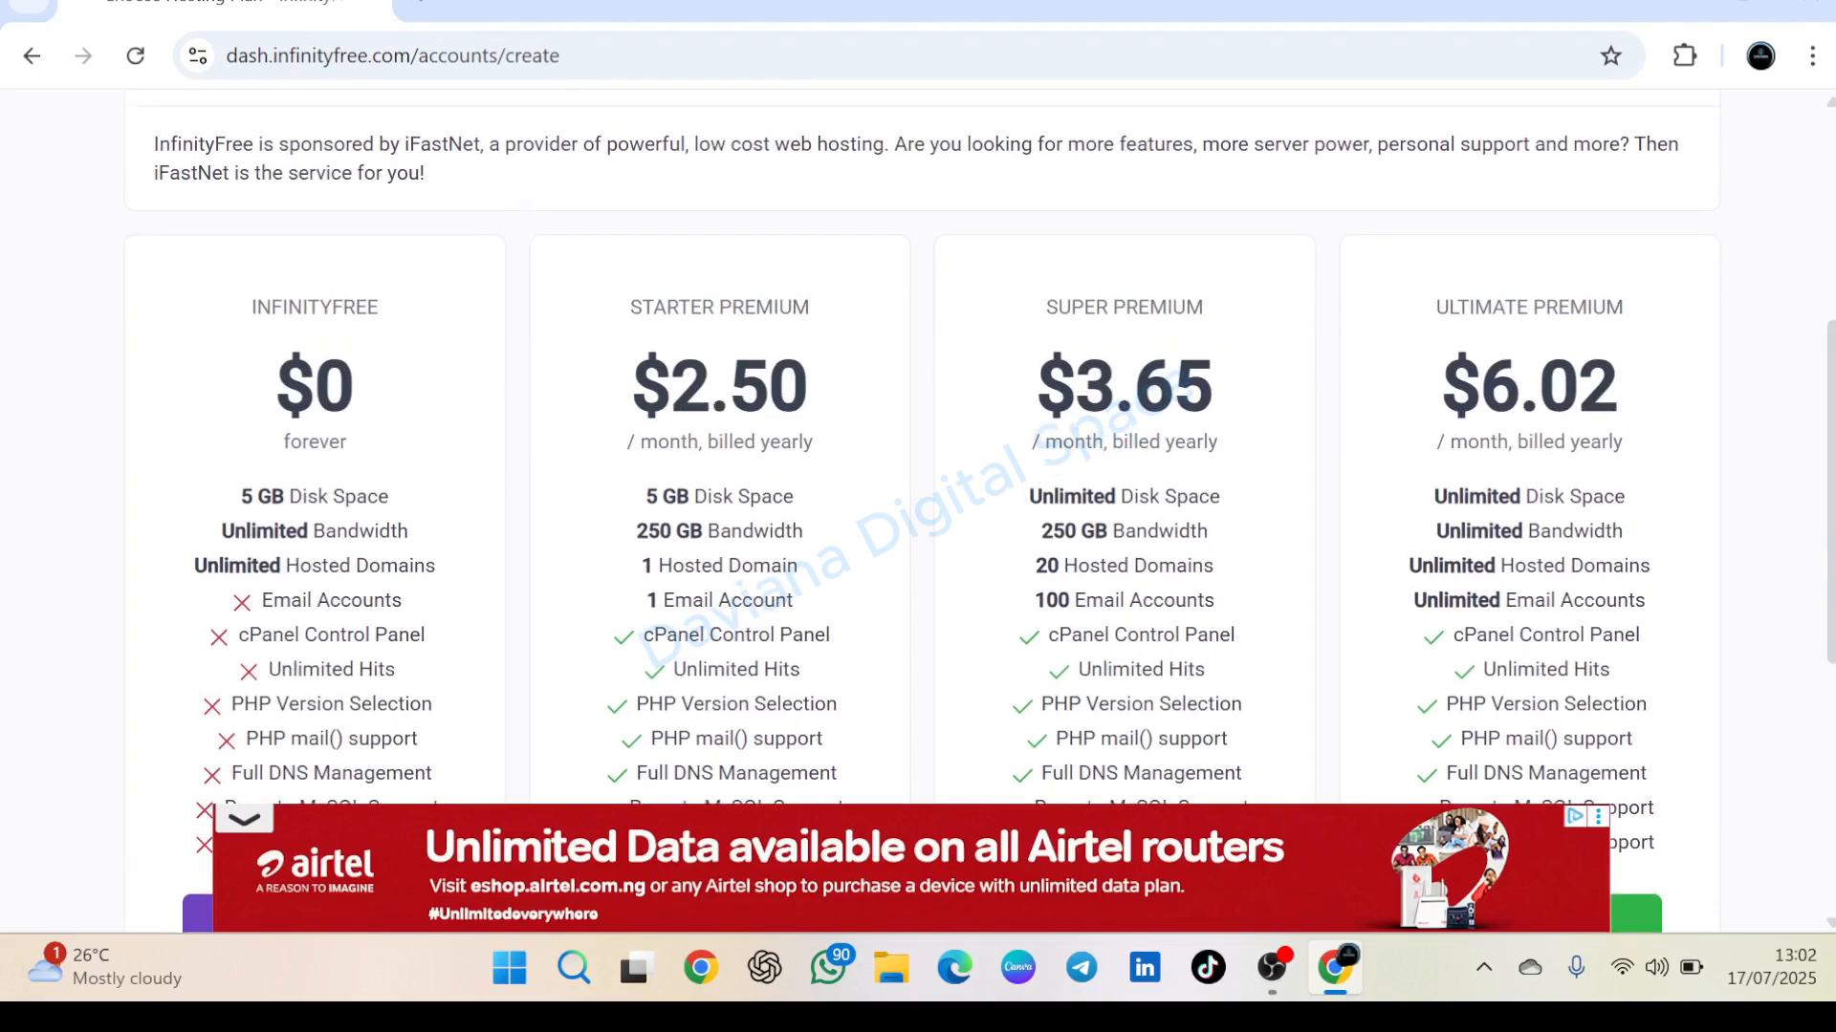
scroll(918, 516, down, 3)
scroll(918, 517, up, 2)
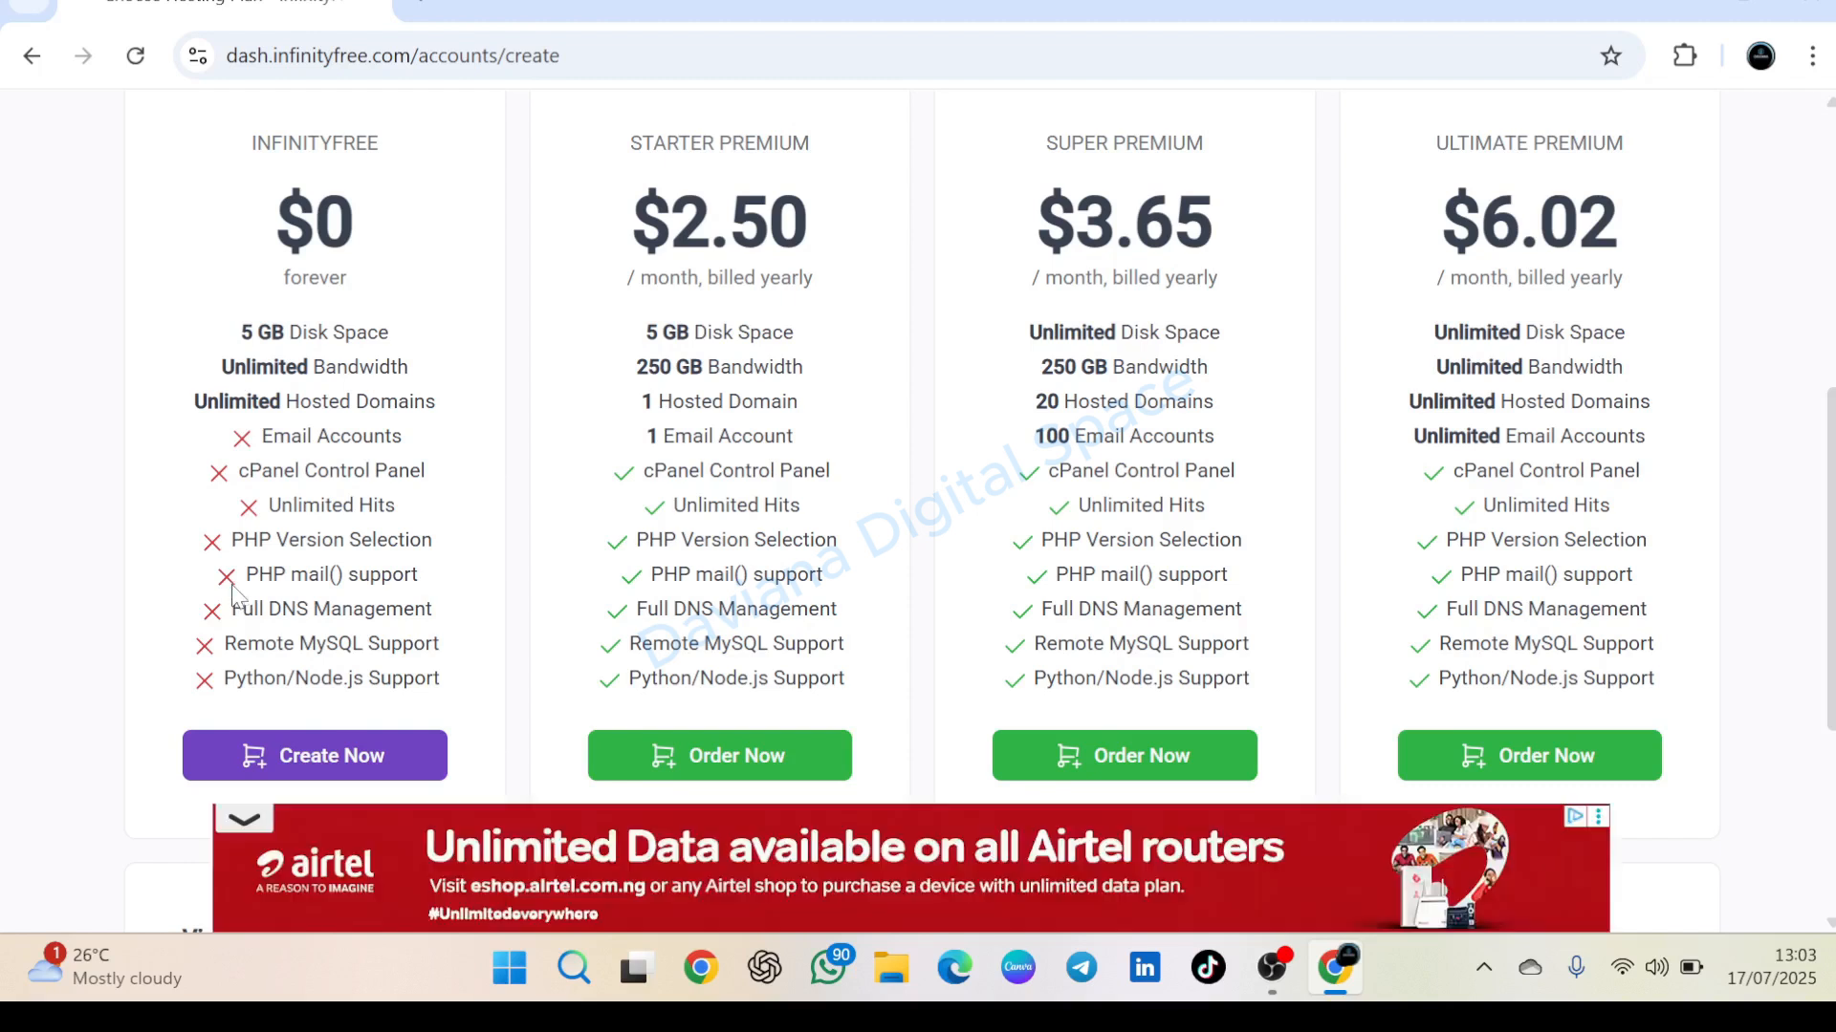
click(352, 762)
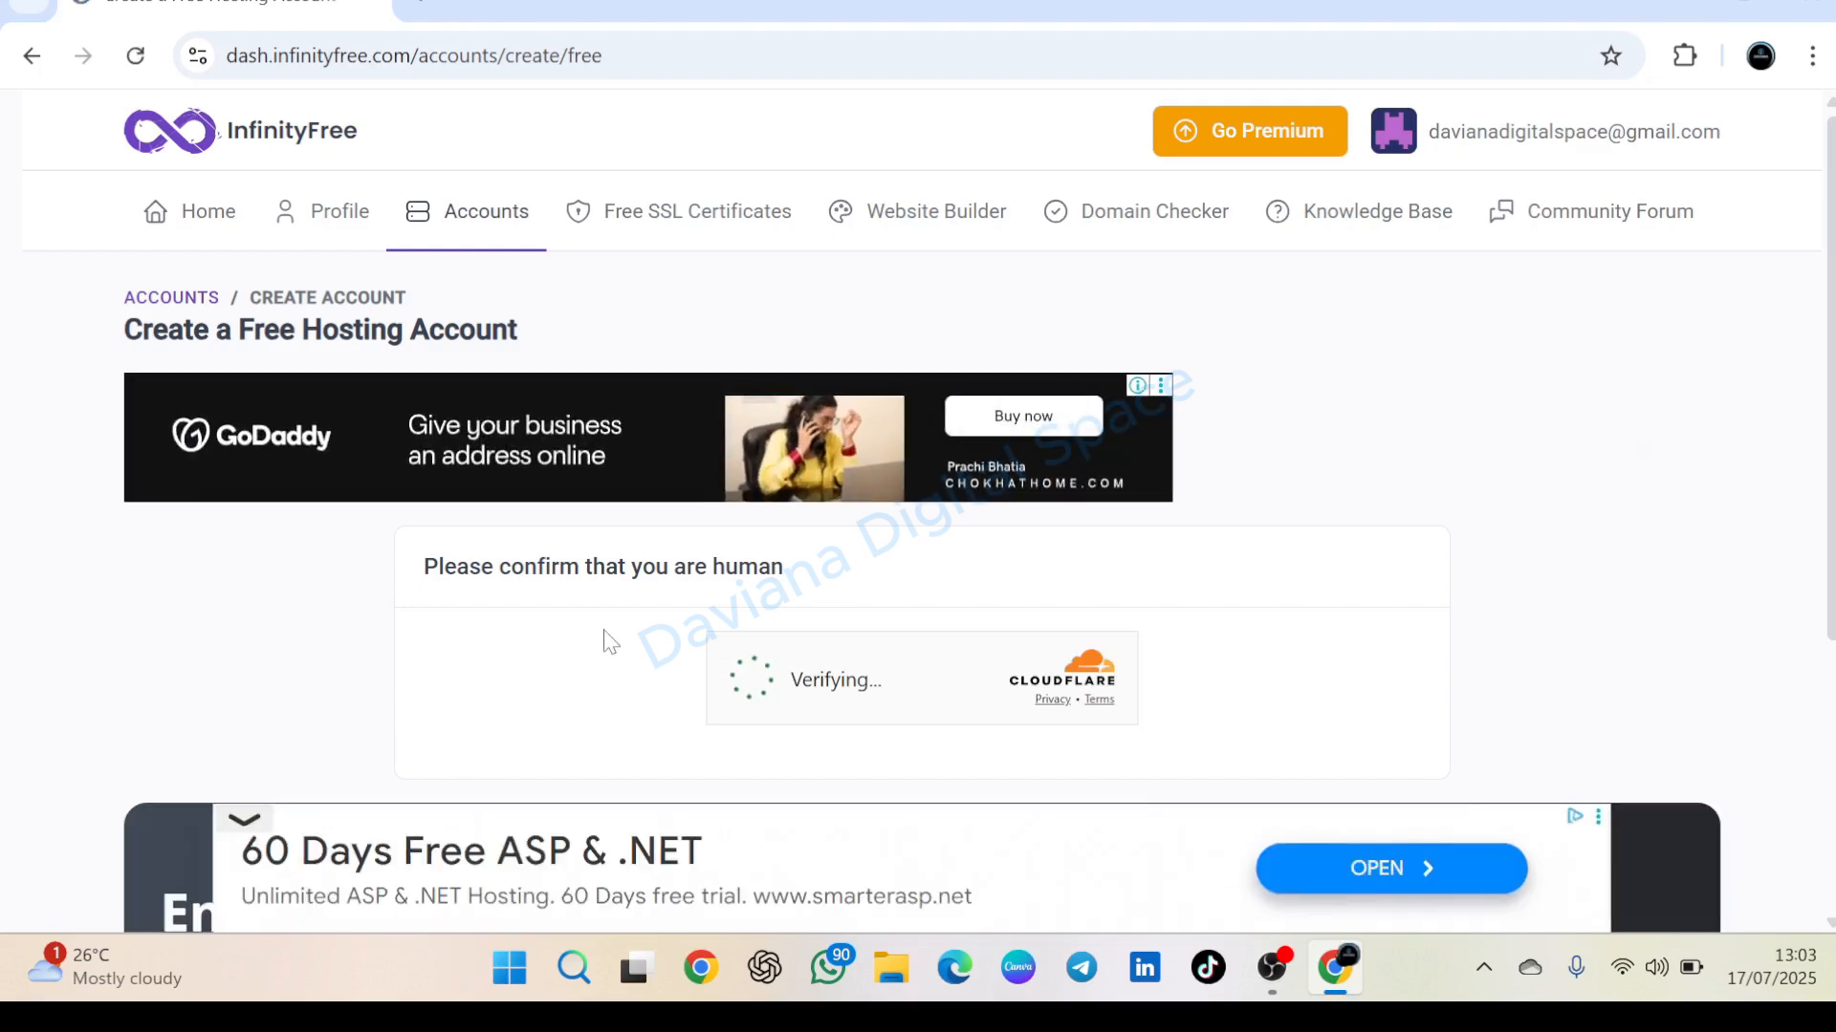
Enter 'emmanel' as the subdomain name
scroll(608, 615, down, 1)
scroll(608, 620, down, 4)
scroll(608, 620, up, 5)
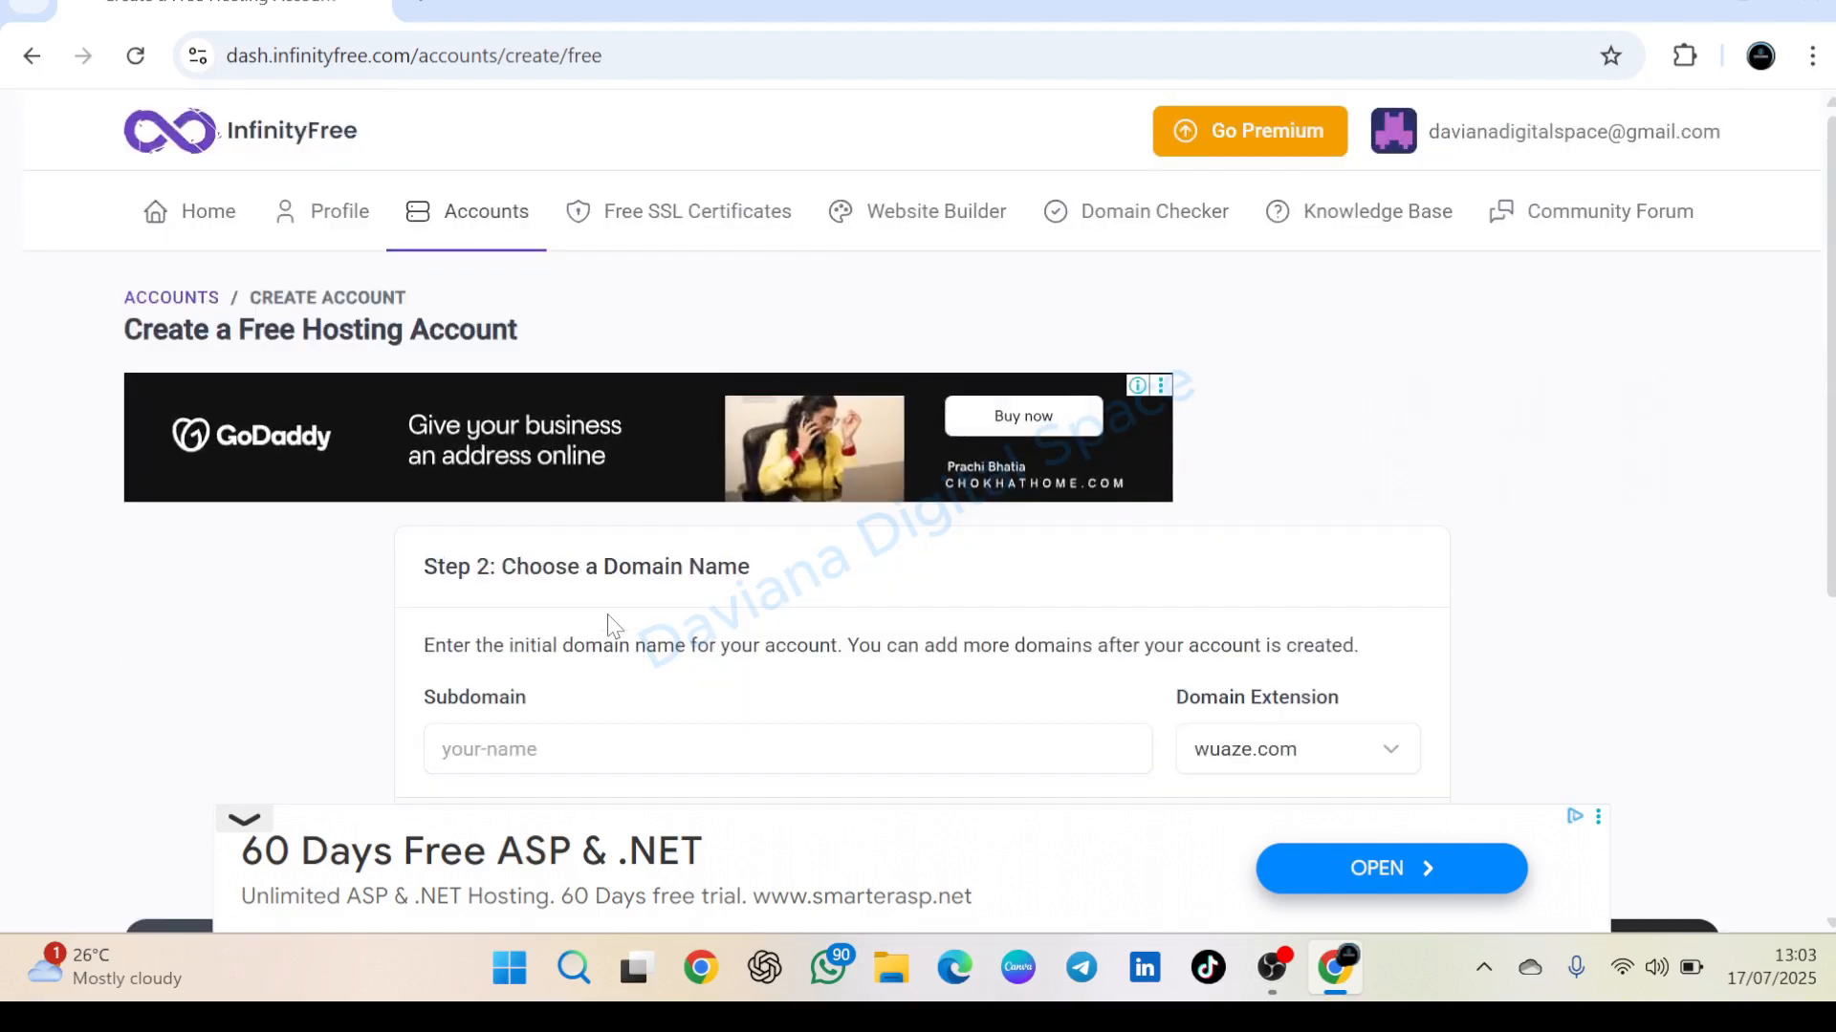
scroll(765, 784, down, 1)
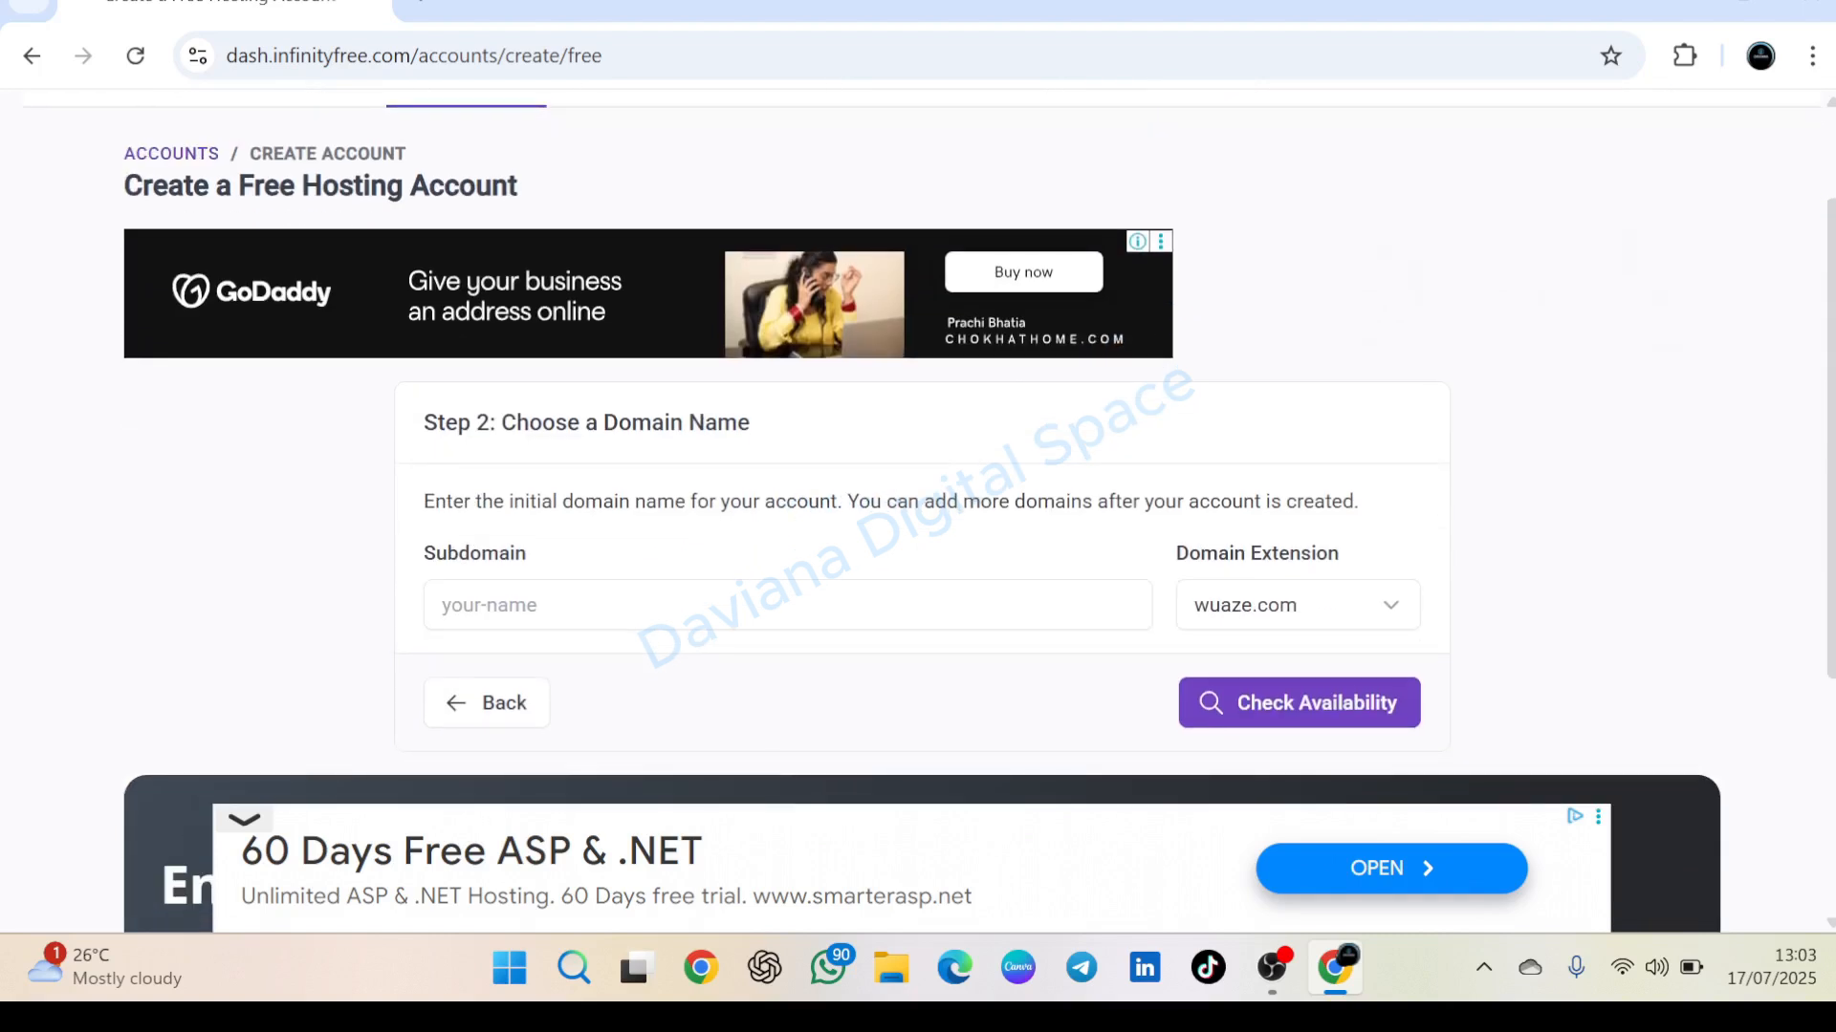
click(1391, 605)
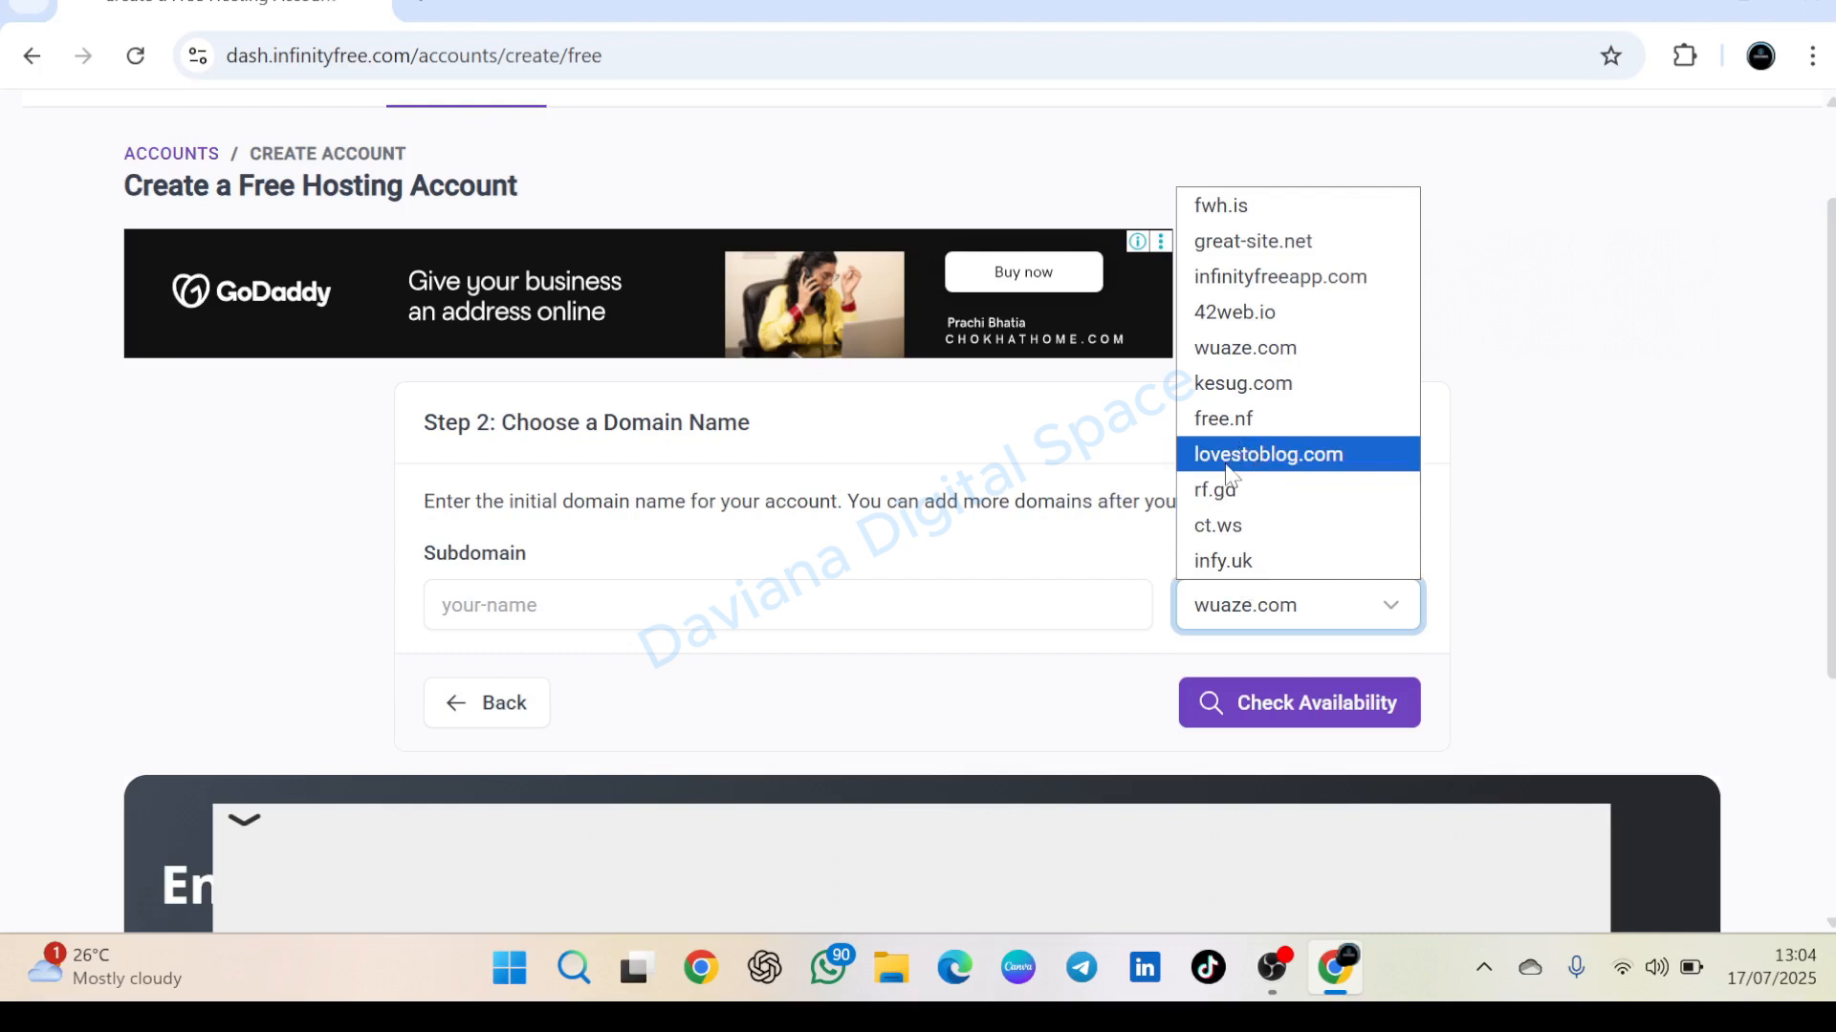
click(761, 612)
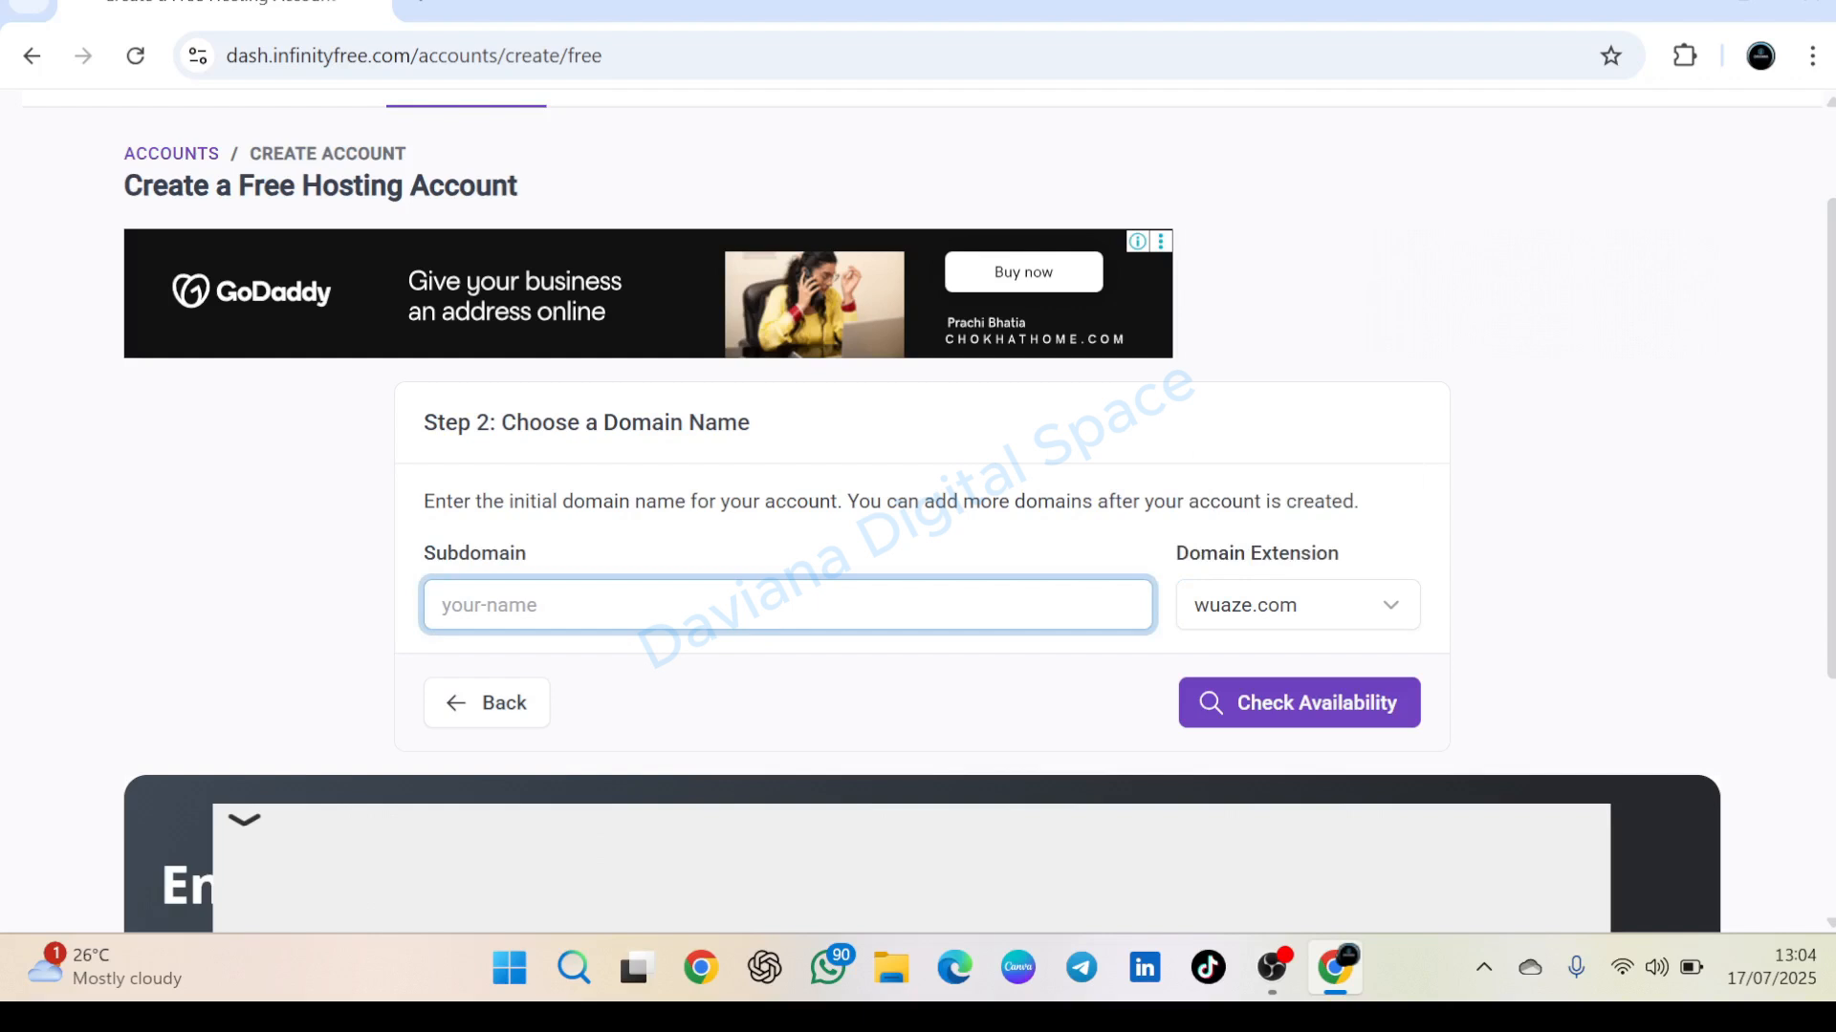
text(f)
key(BackSpace)
text(emmanel)
Pick infinityfreeapp.com as the domain extension and check the subdomain's availability
click(1400, 610)
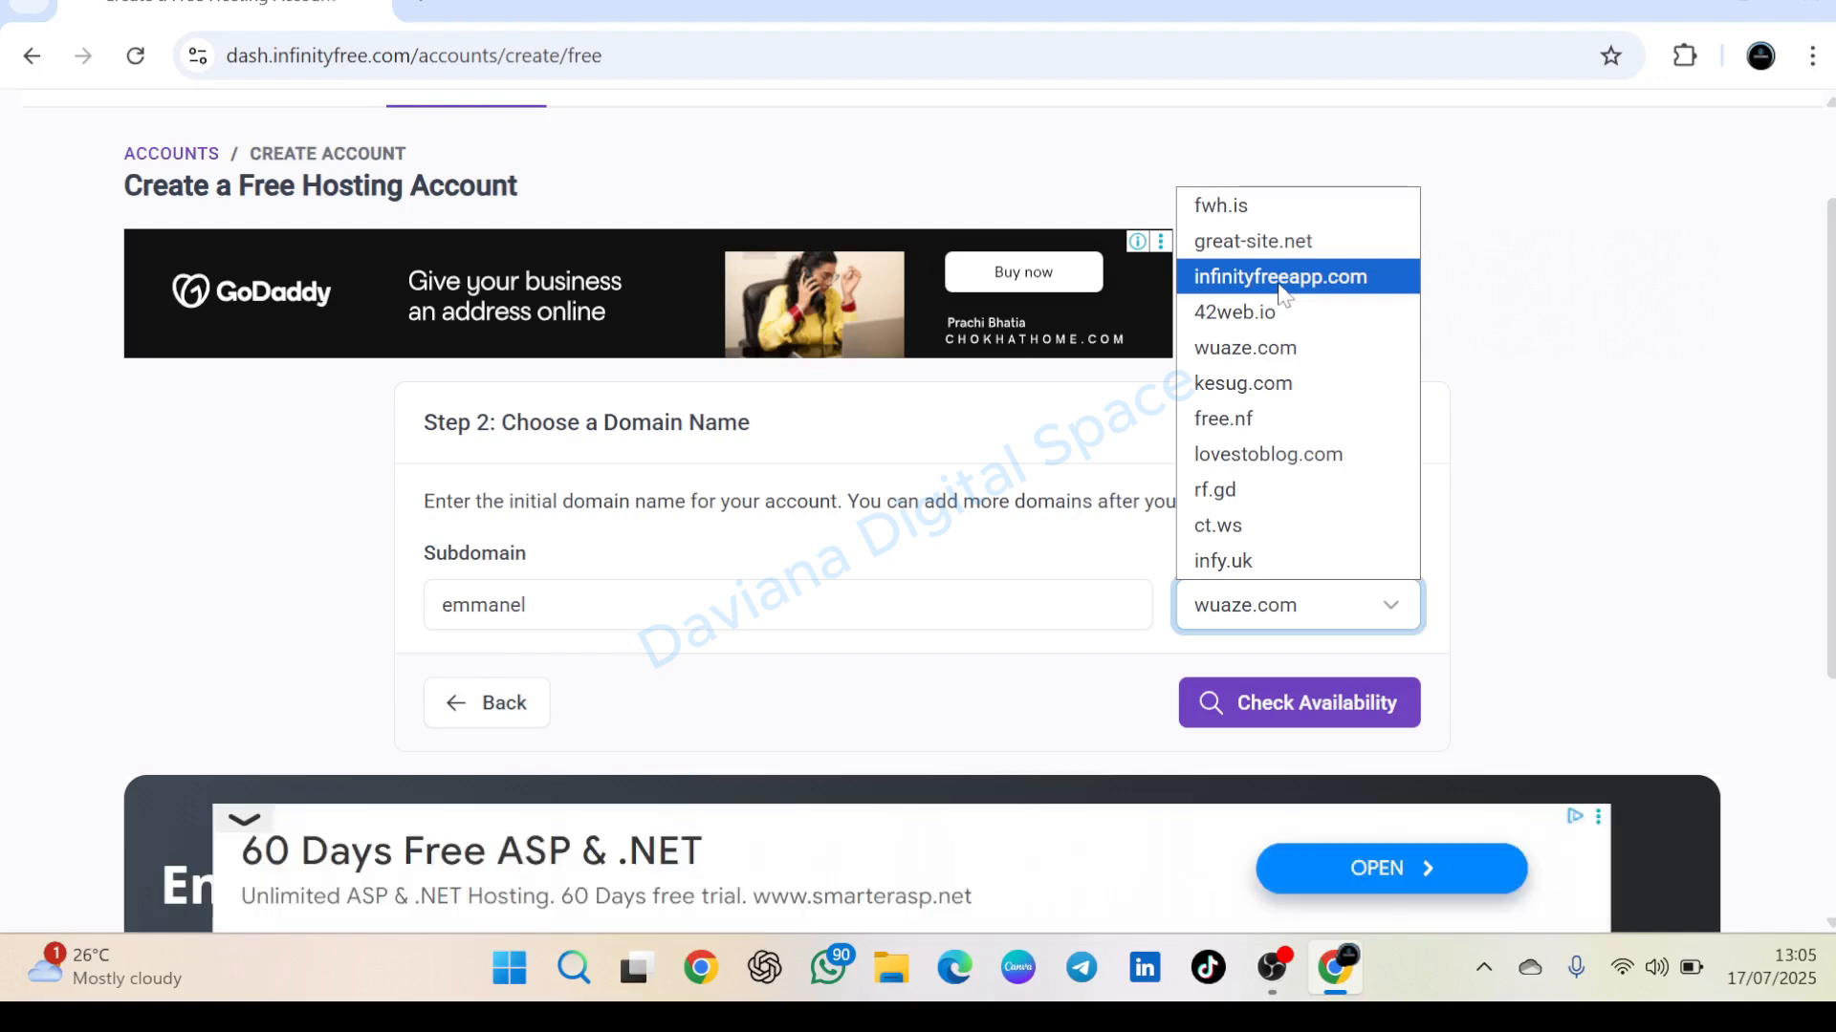
click(1282, 287)
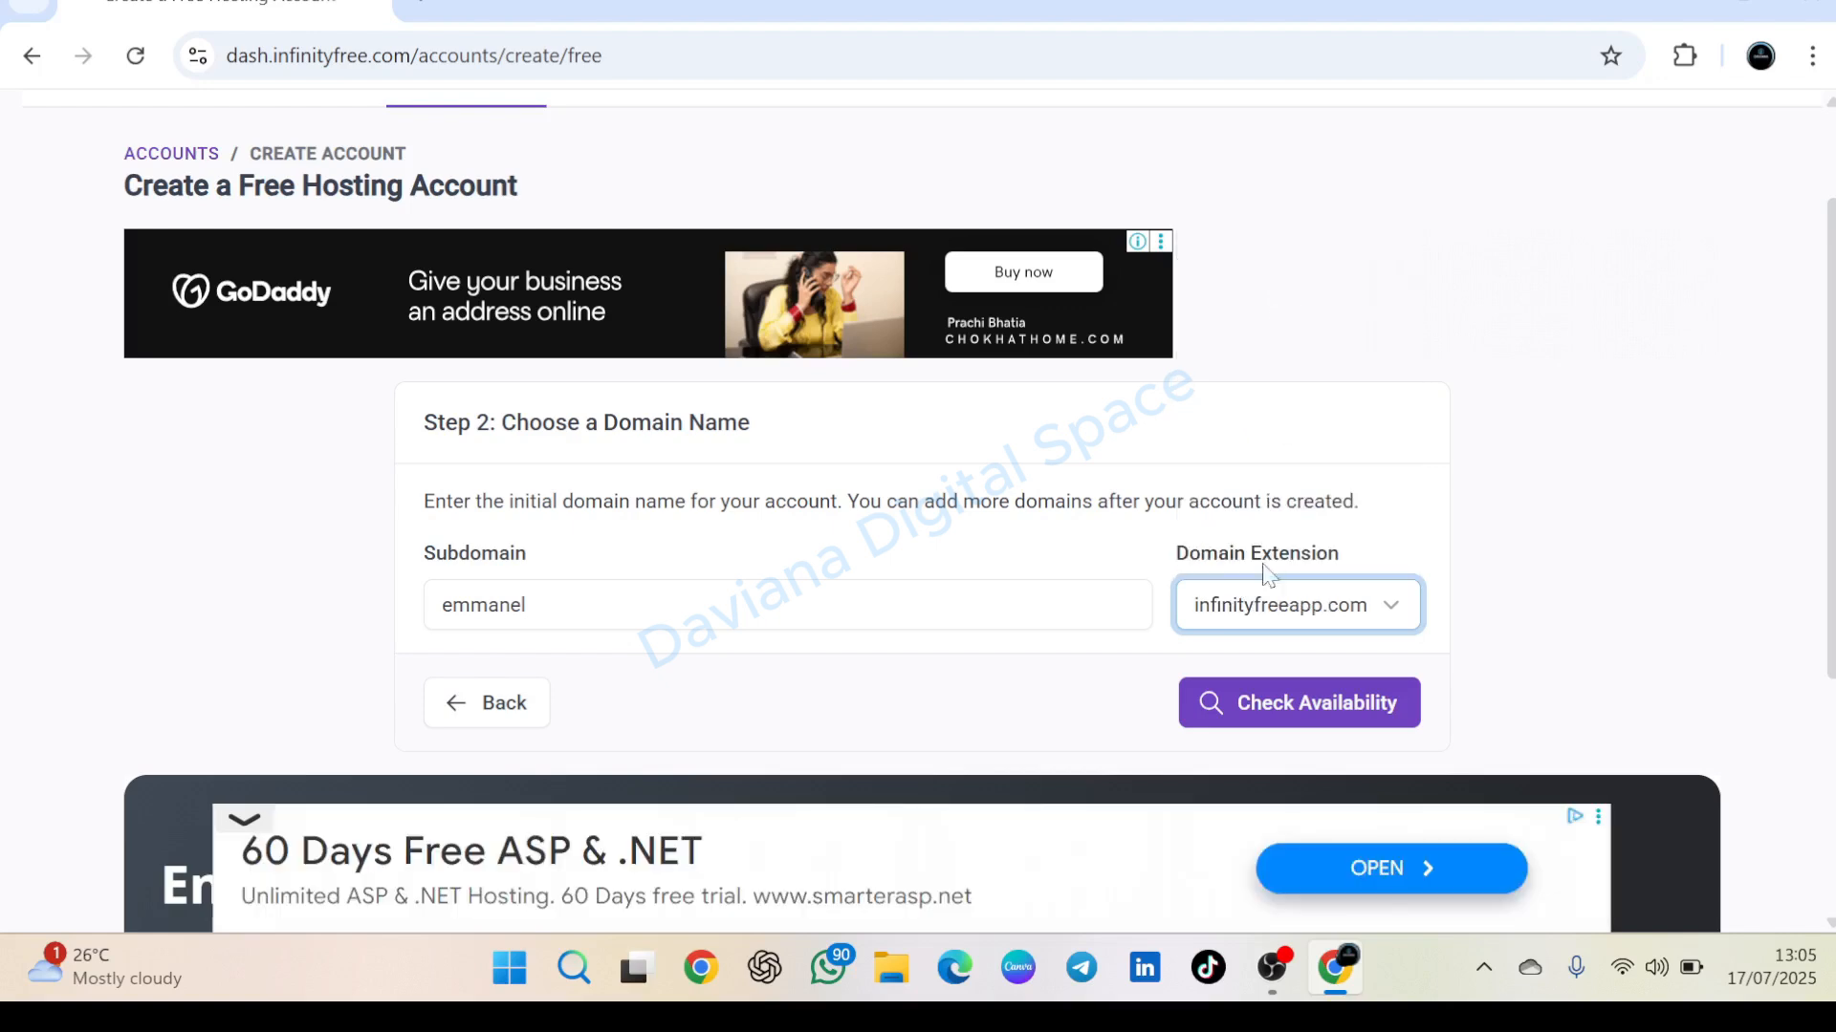
scroll(1197, 580, up, 1)
scroll(1193, 577, down, 3)
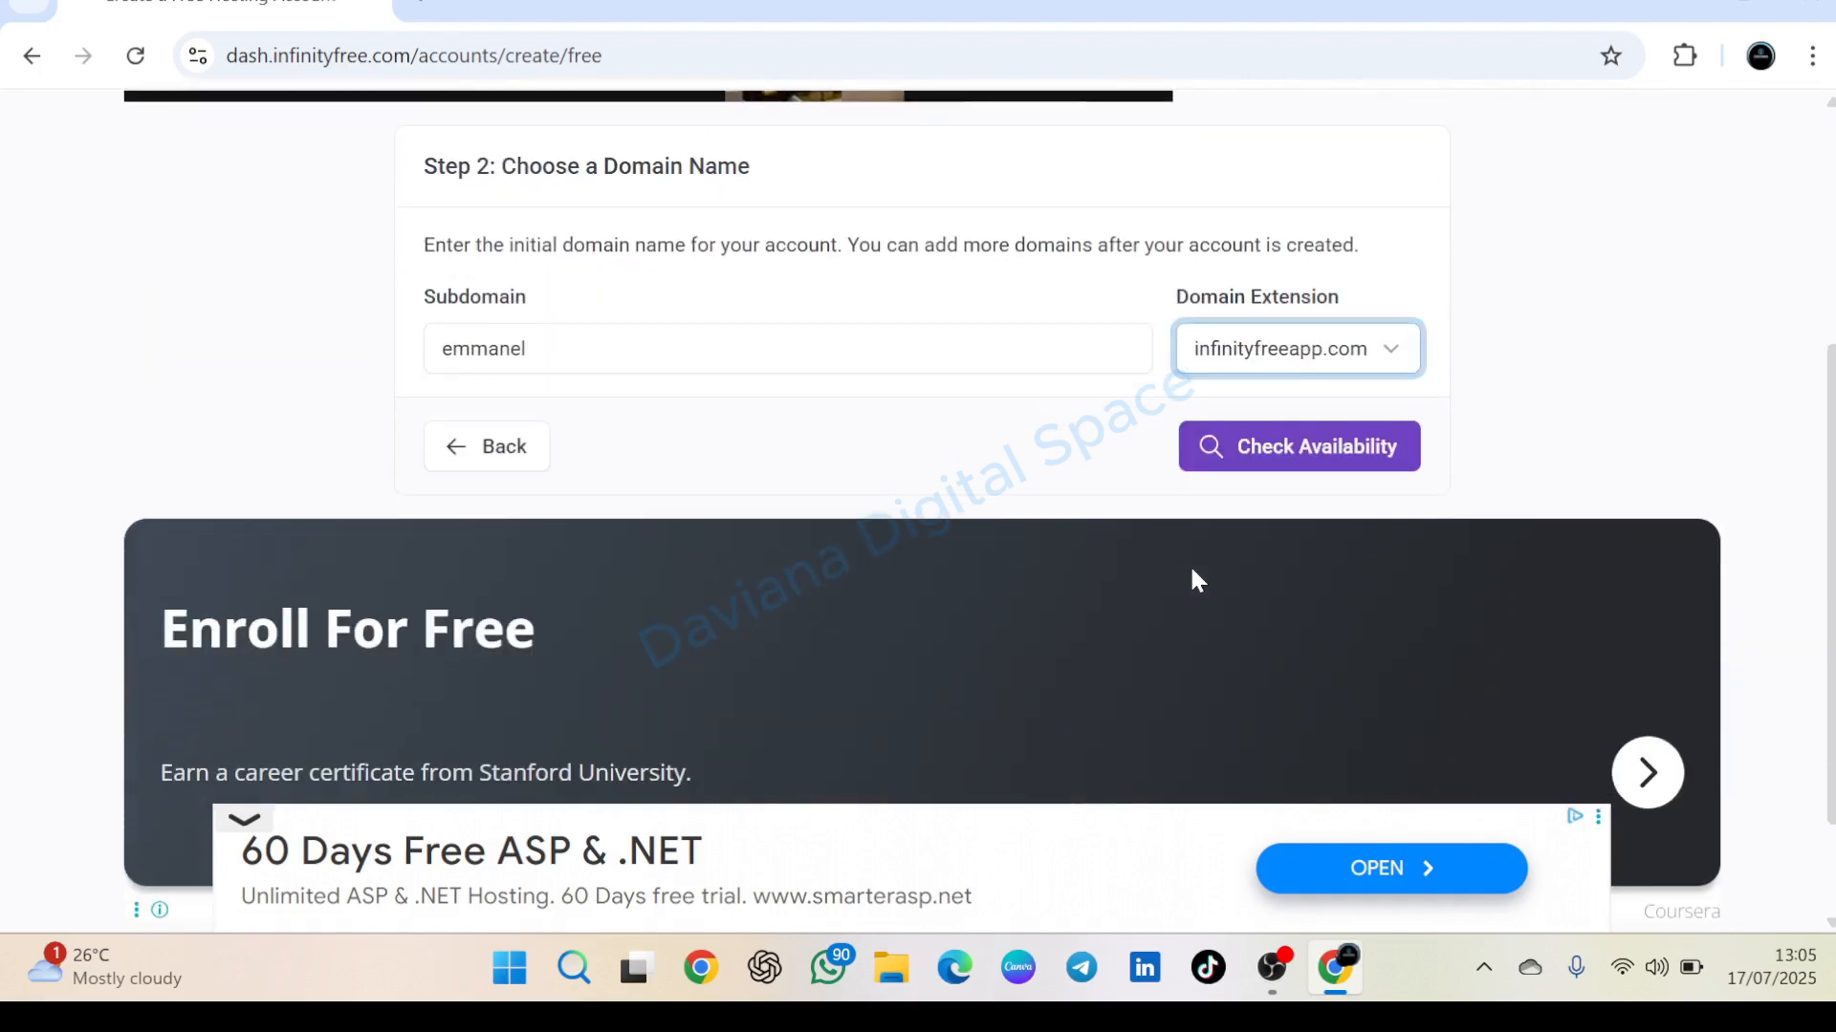
click(1328, 461)
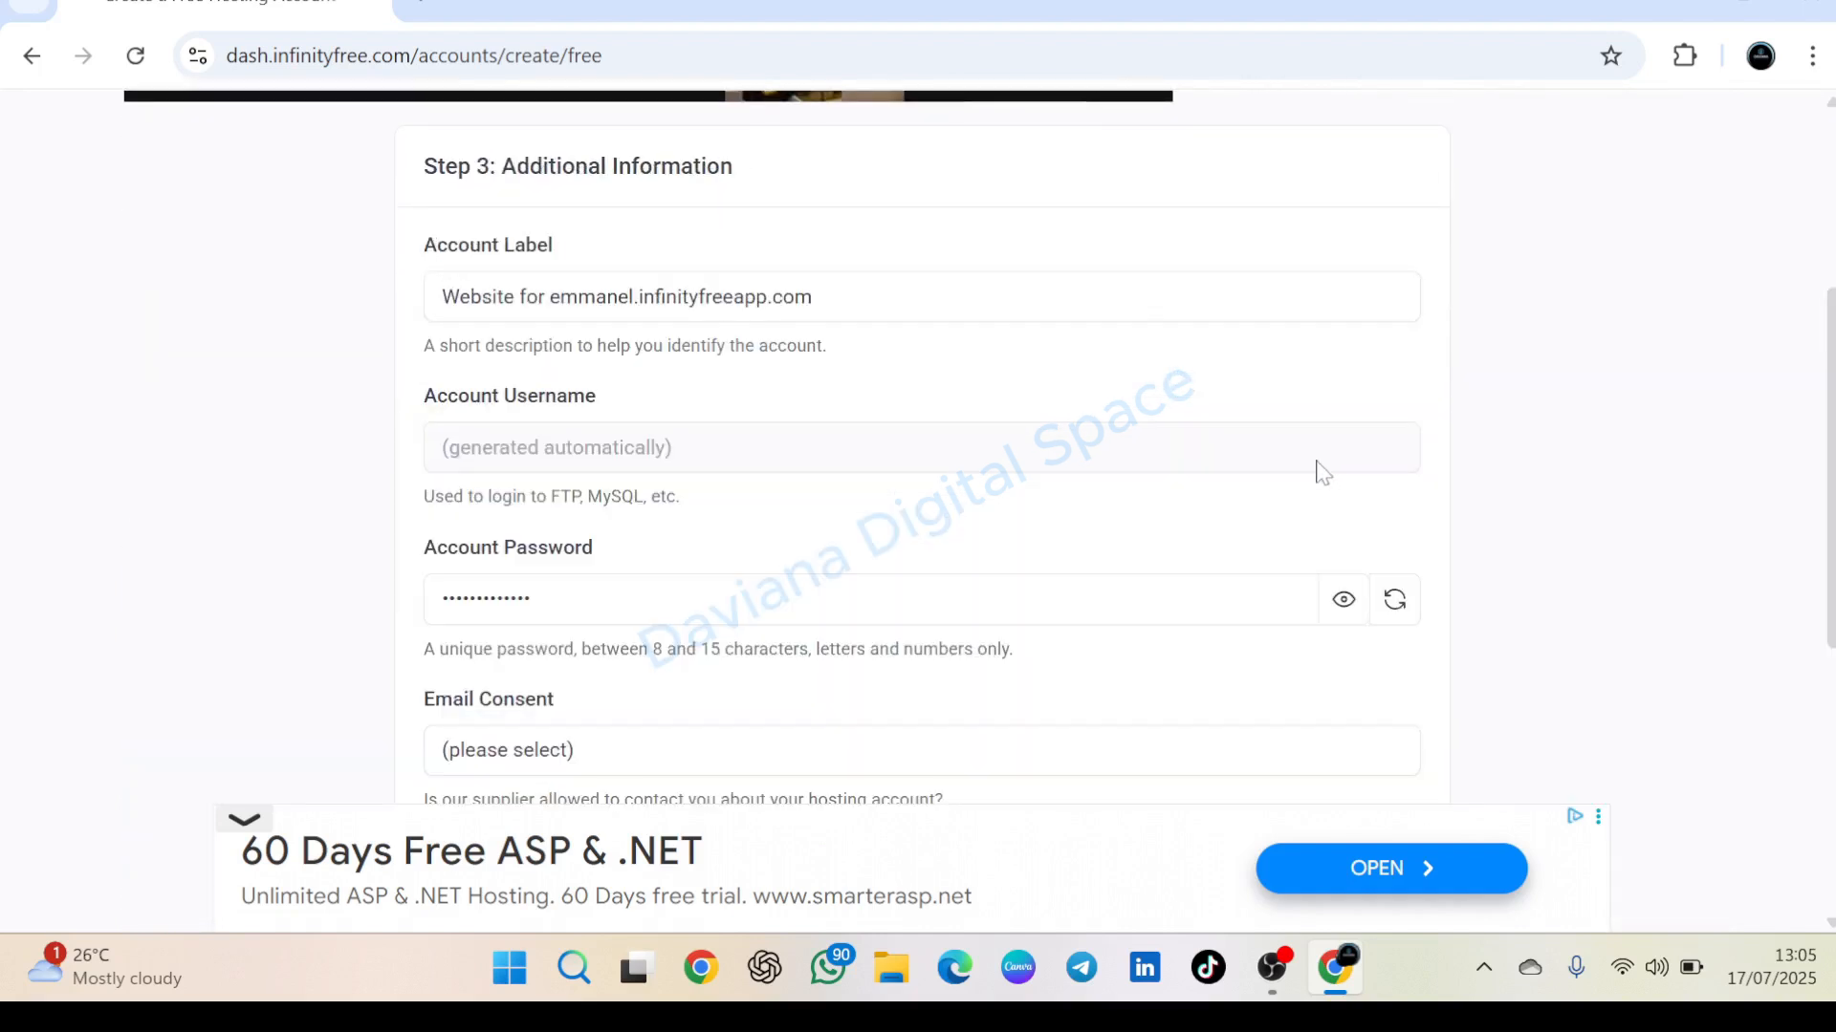
Replace the generated account password with a custom one and submit the new account
scroll(918, 571, down, 2)
scroll(917, 571, up, 5)
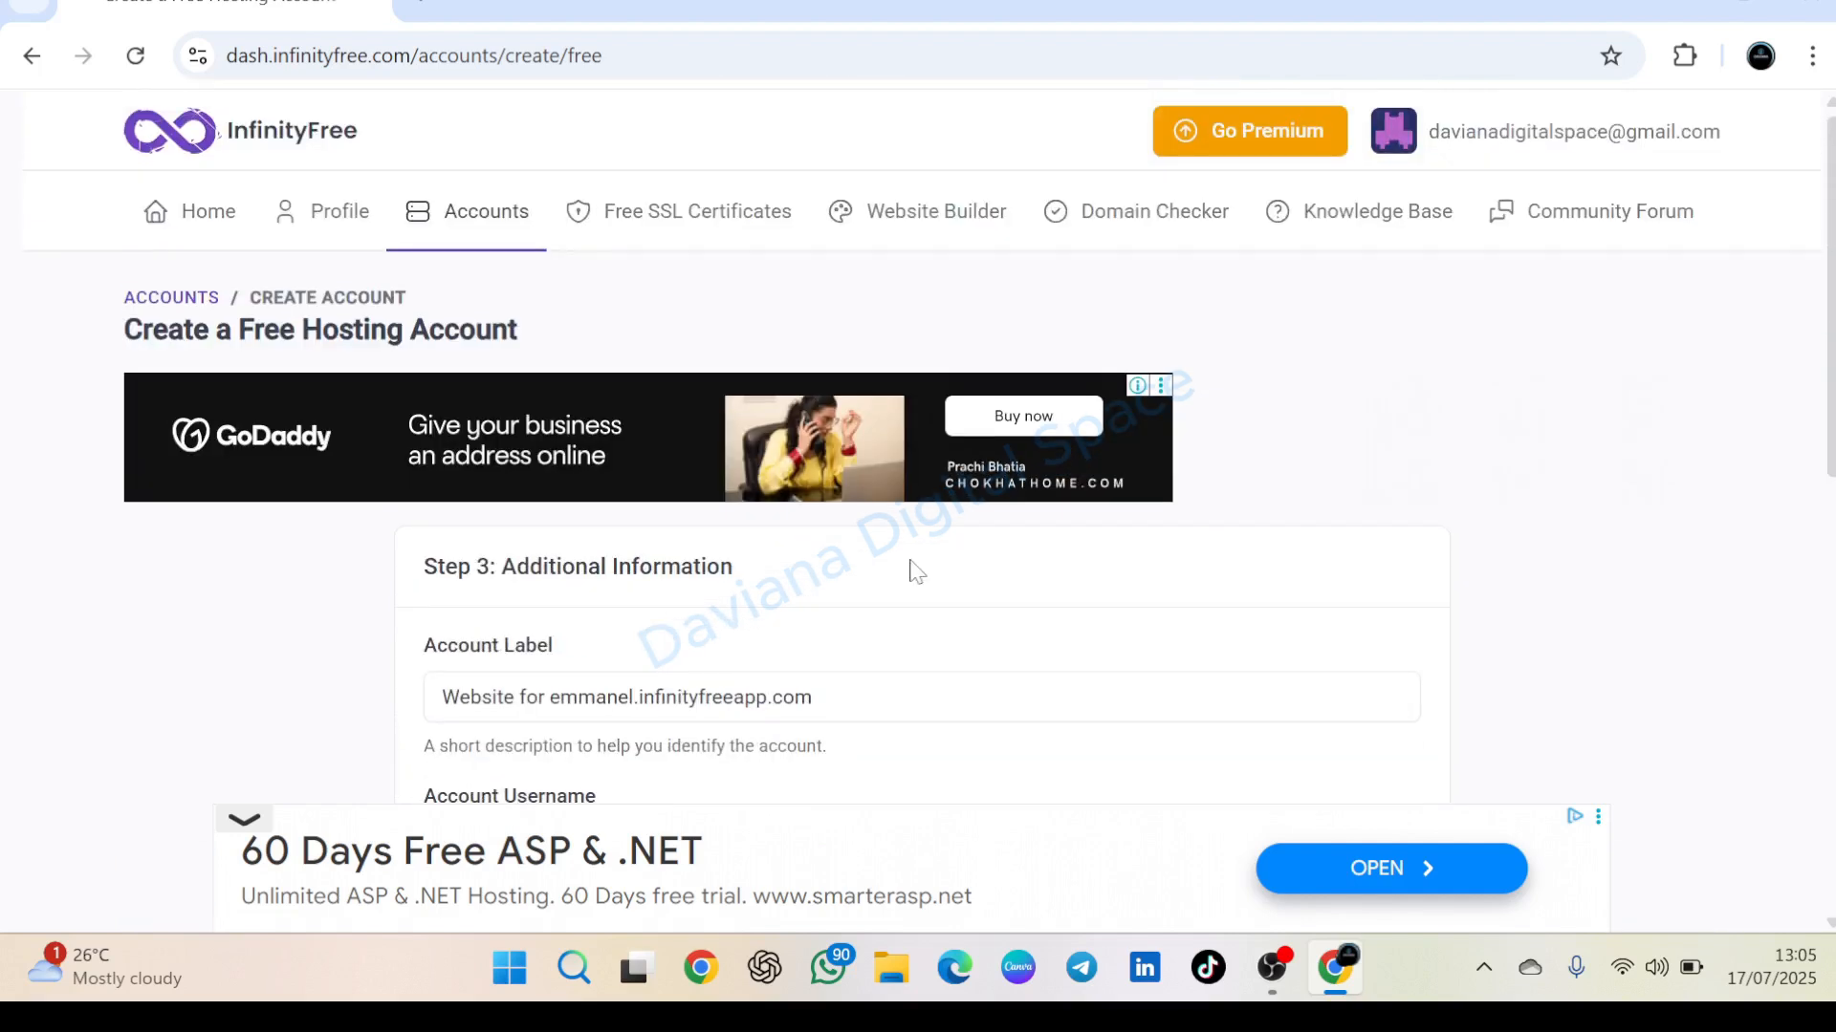
scroll(916, 572, down, 2)
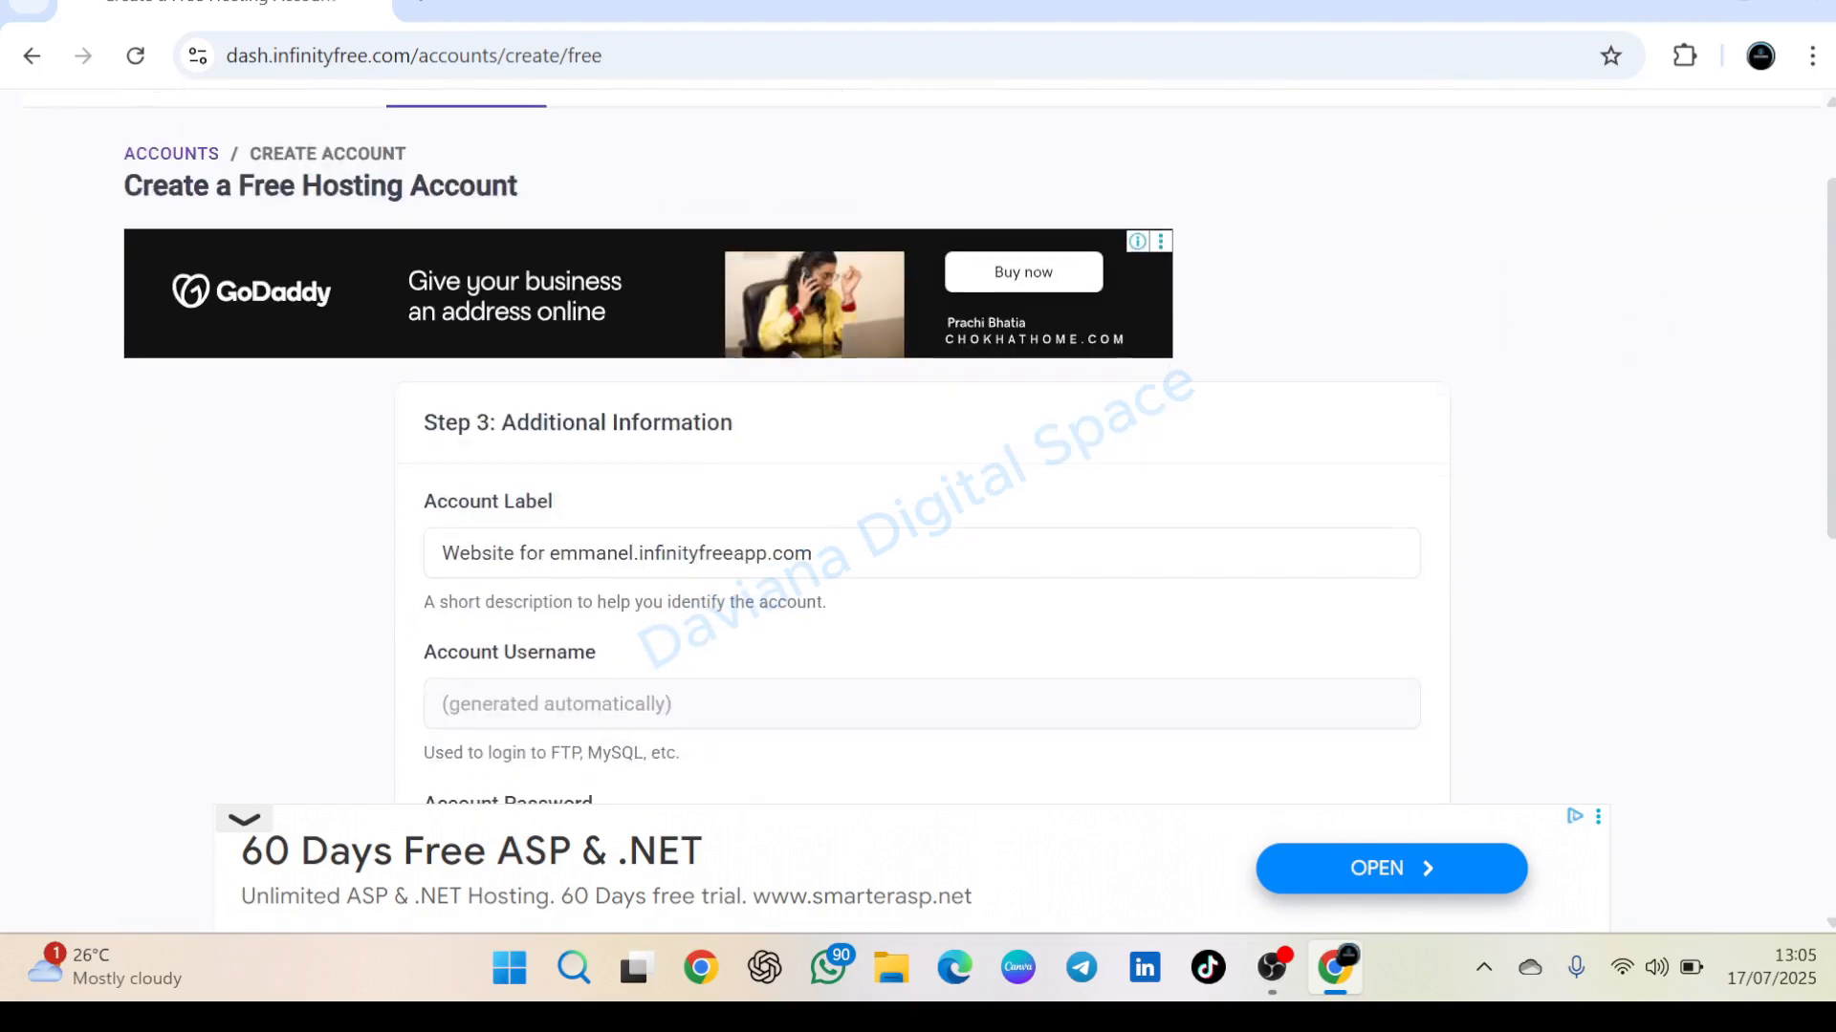
scroll(913, 571, up, 2)
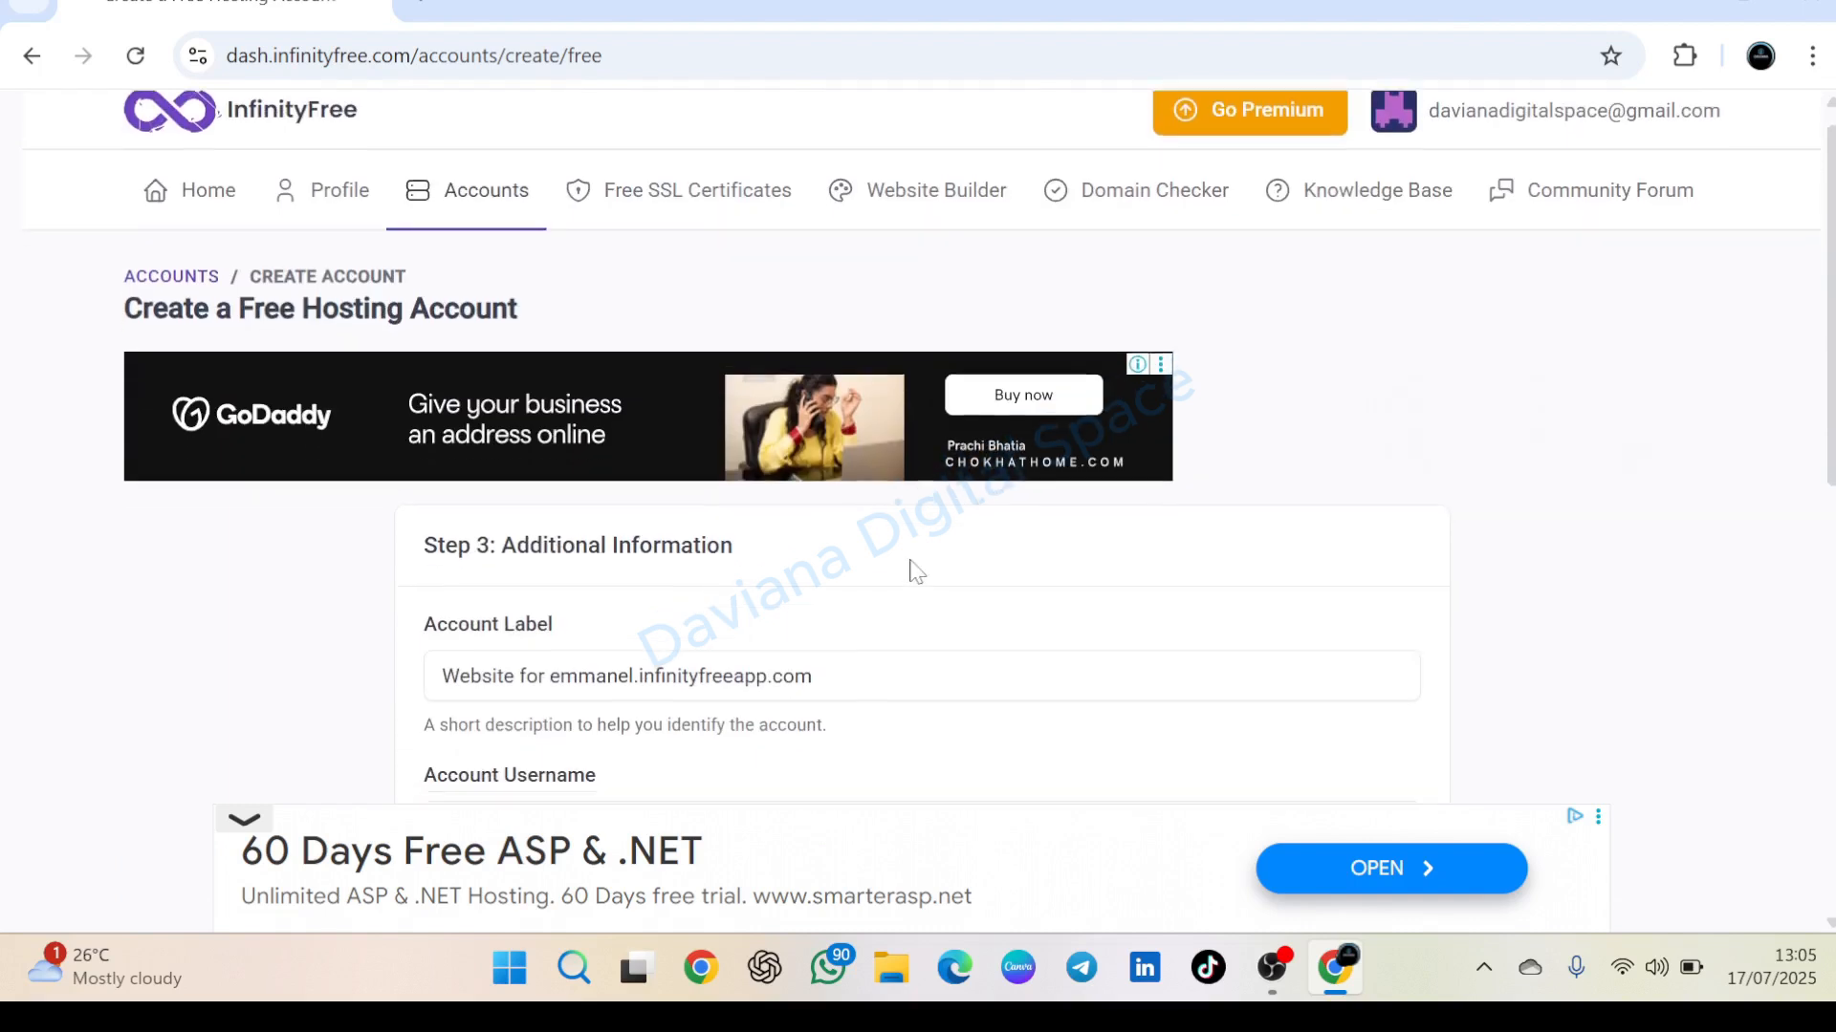
scroll(913, 571, down, 3)
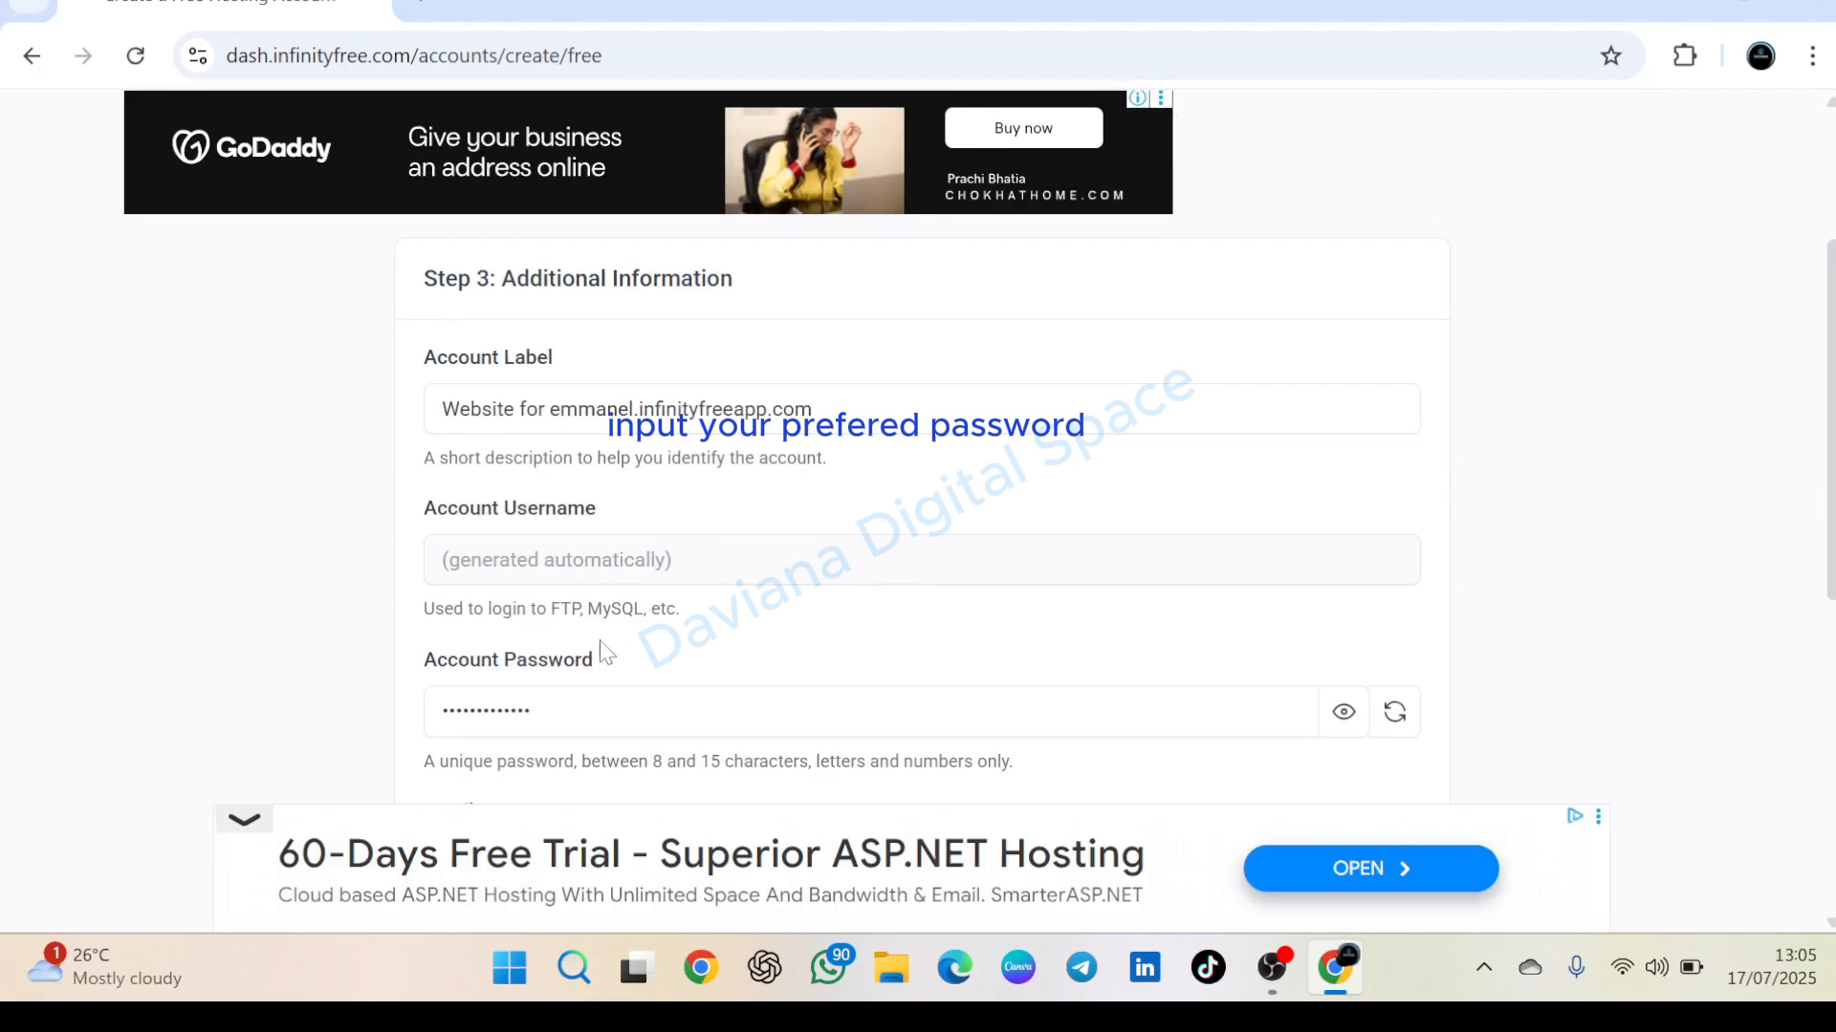
click(1343, 715)
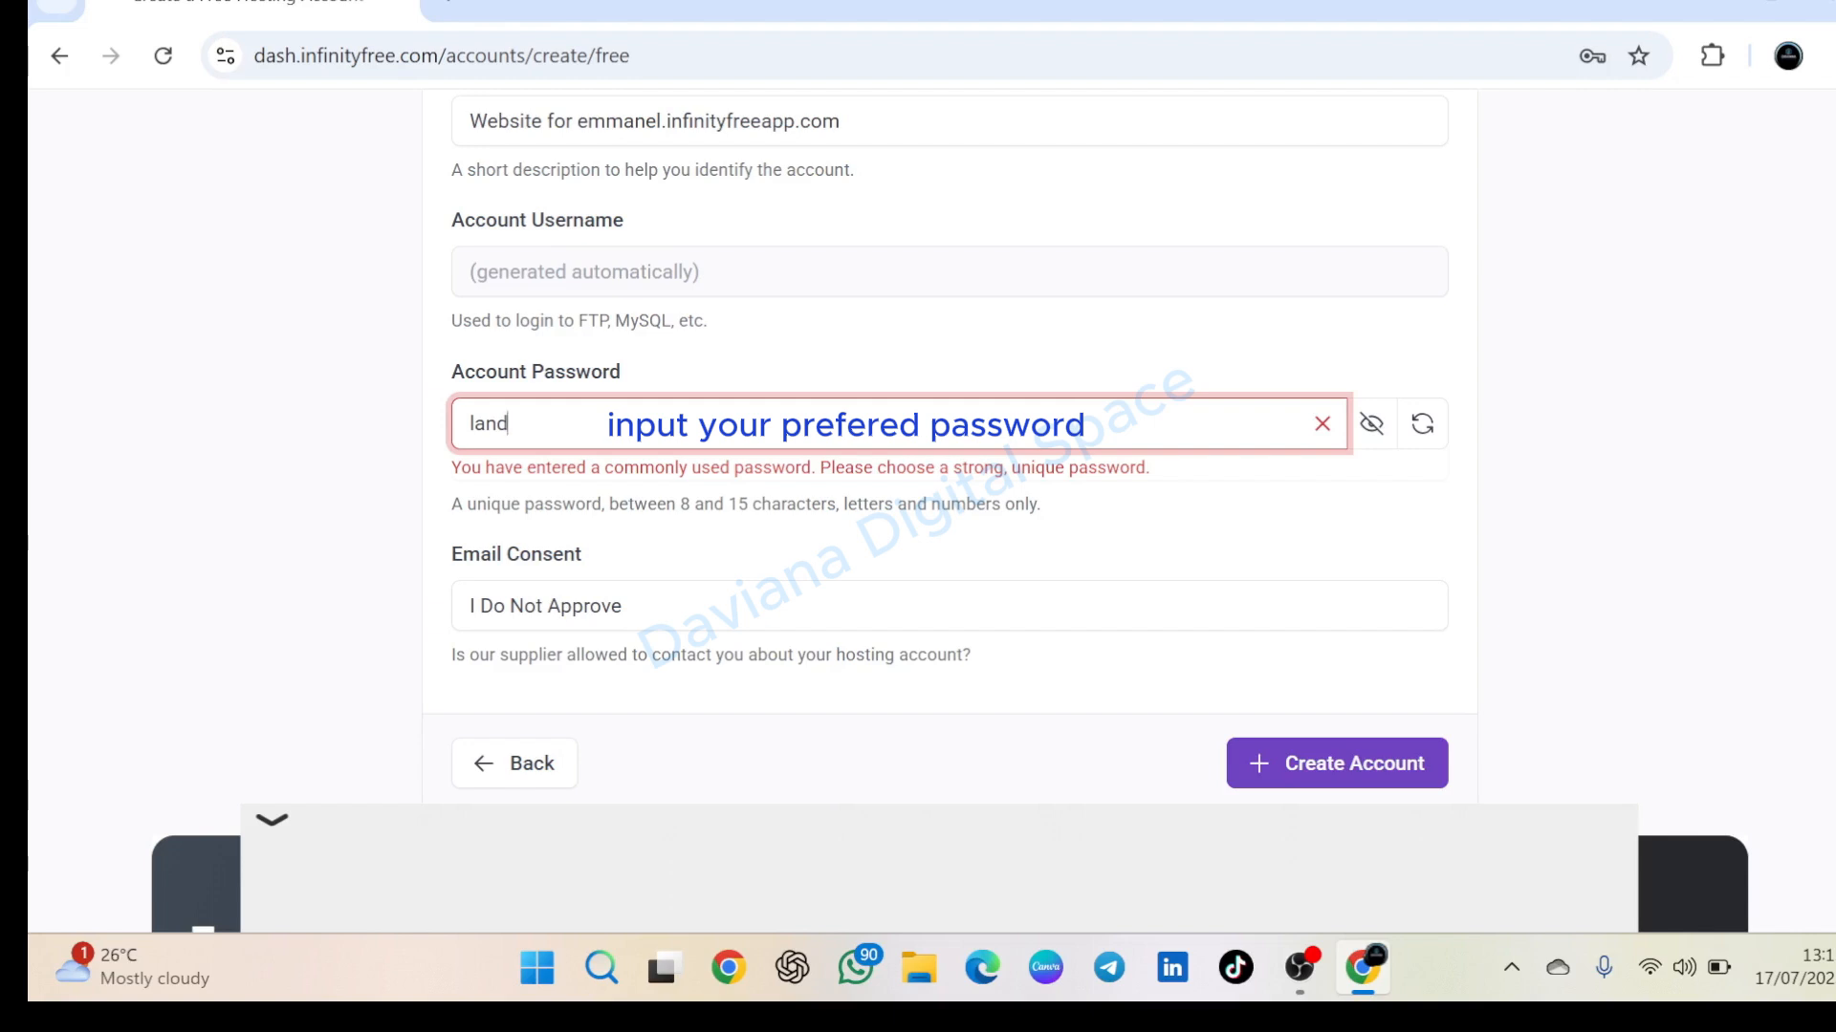
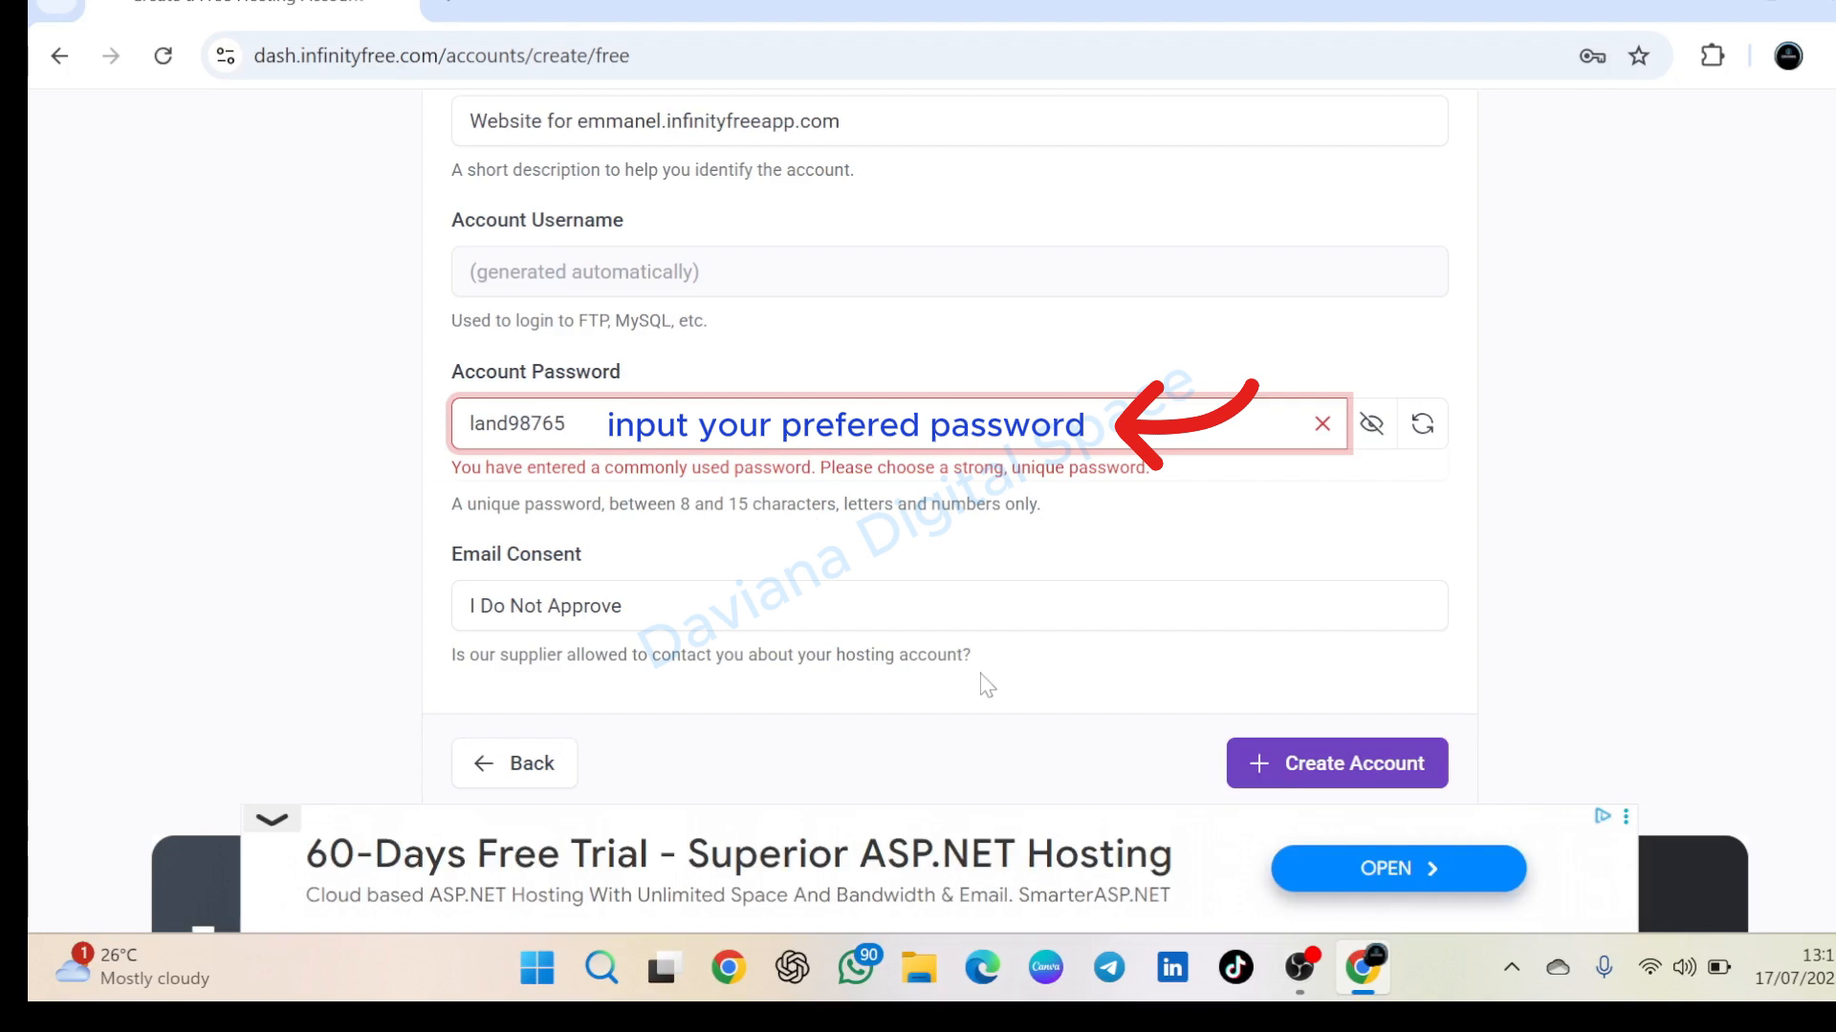
click(1322, 760)
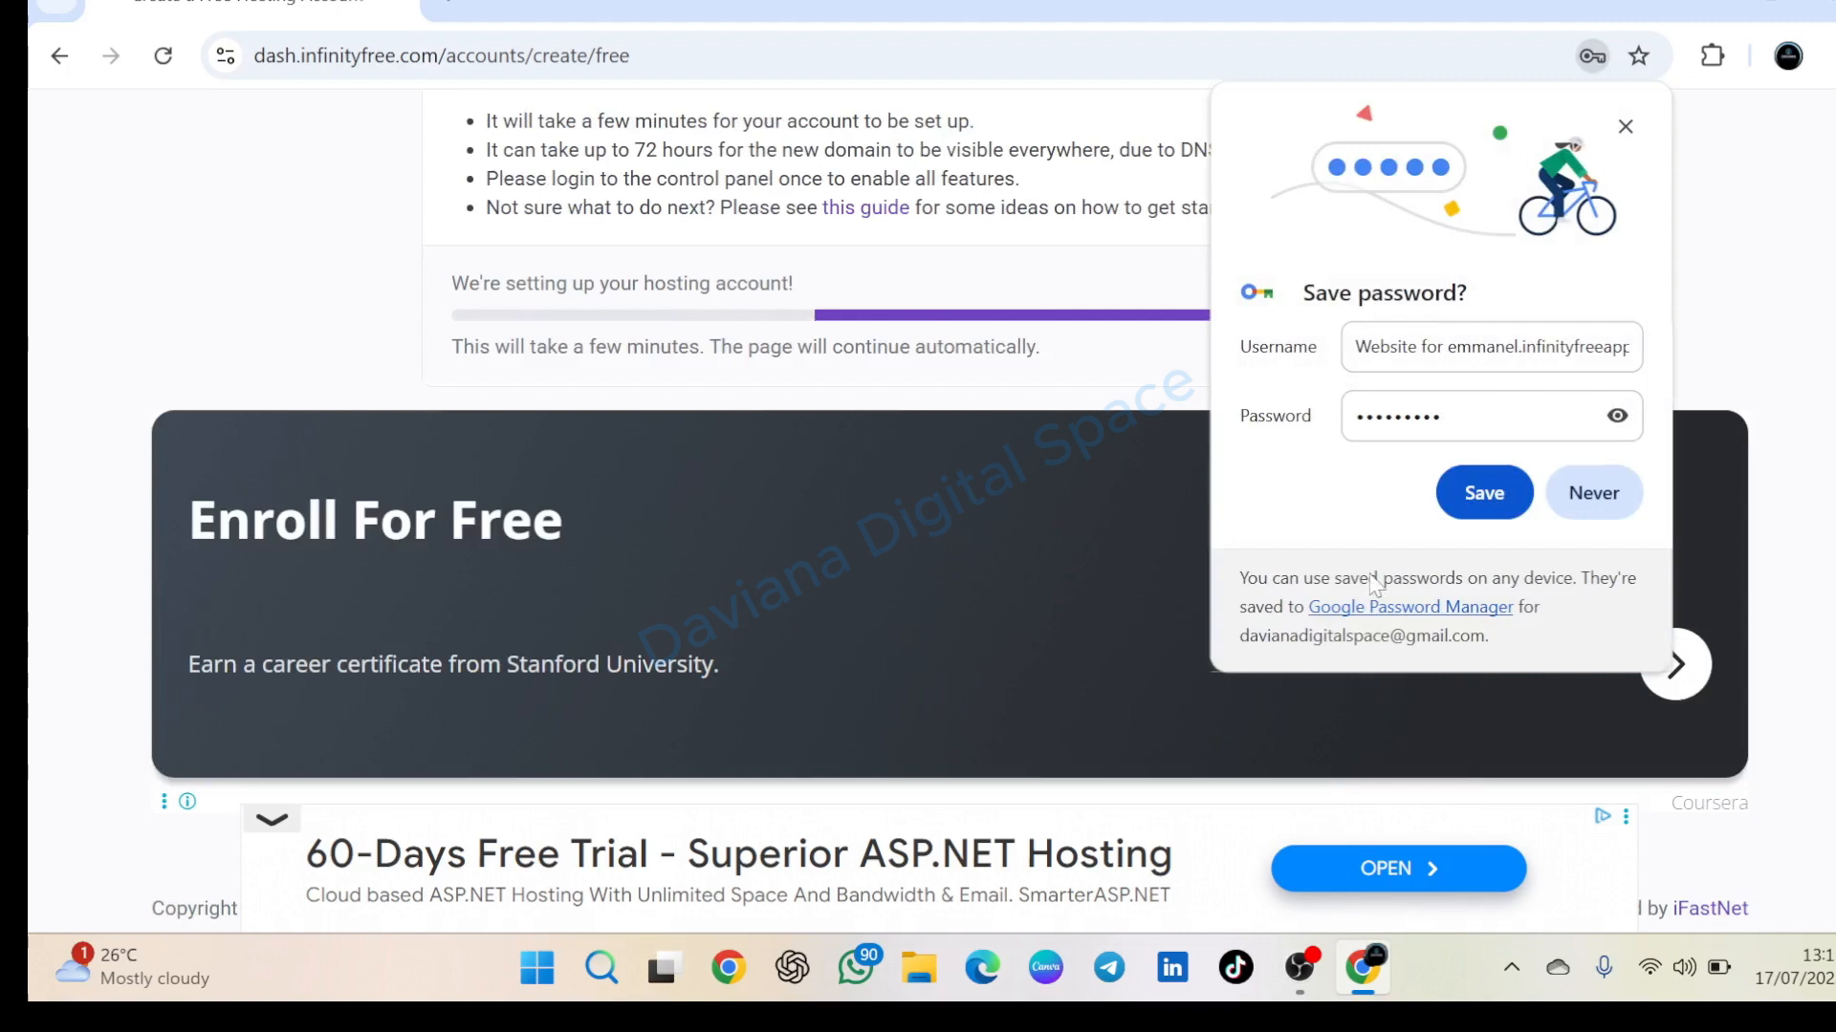
Save the account password in Chrome and wait for the emmanel.infinityfreeapp.com account page
click(1483, 489)
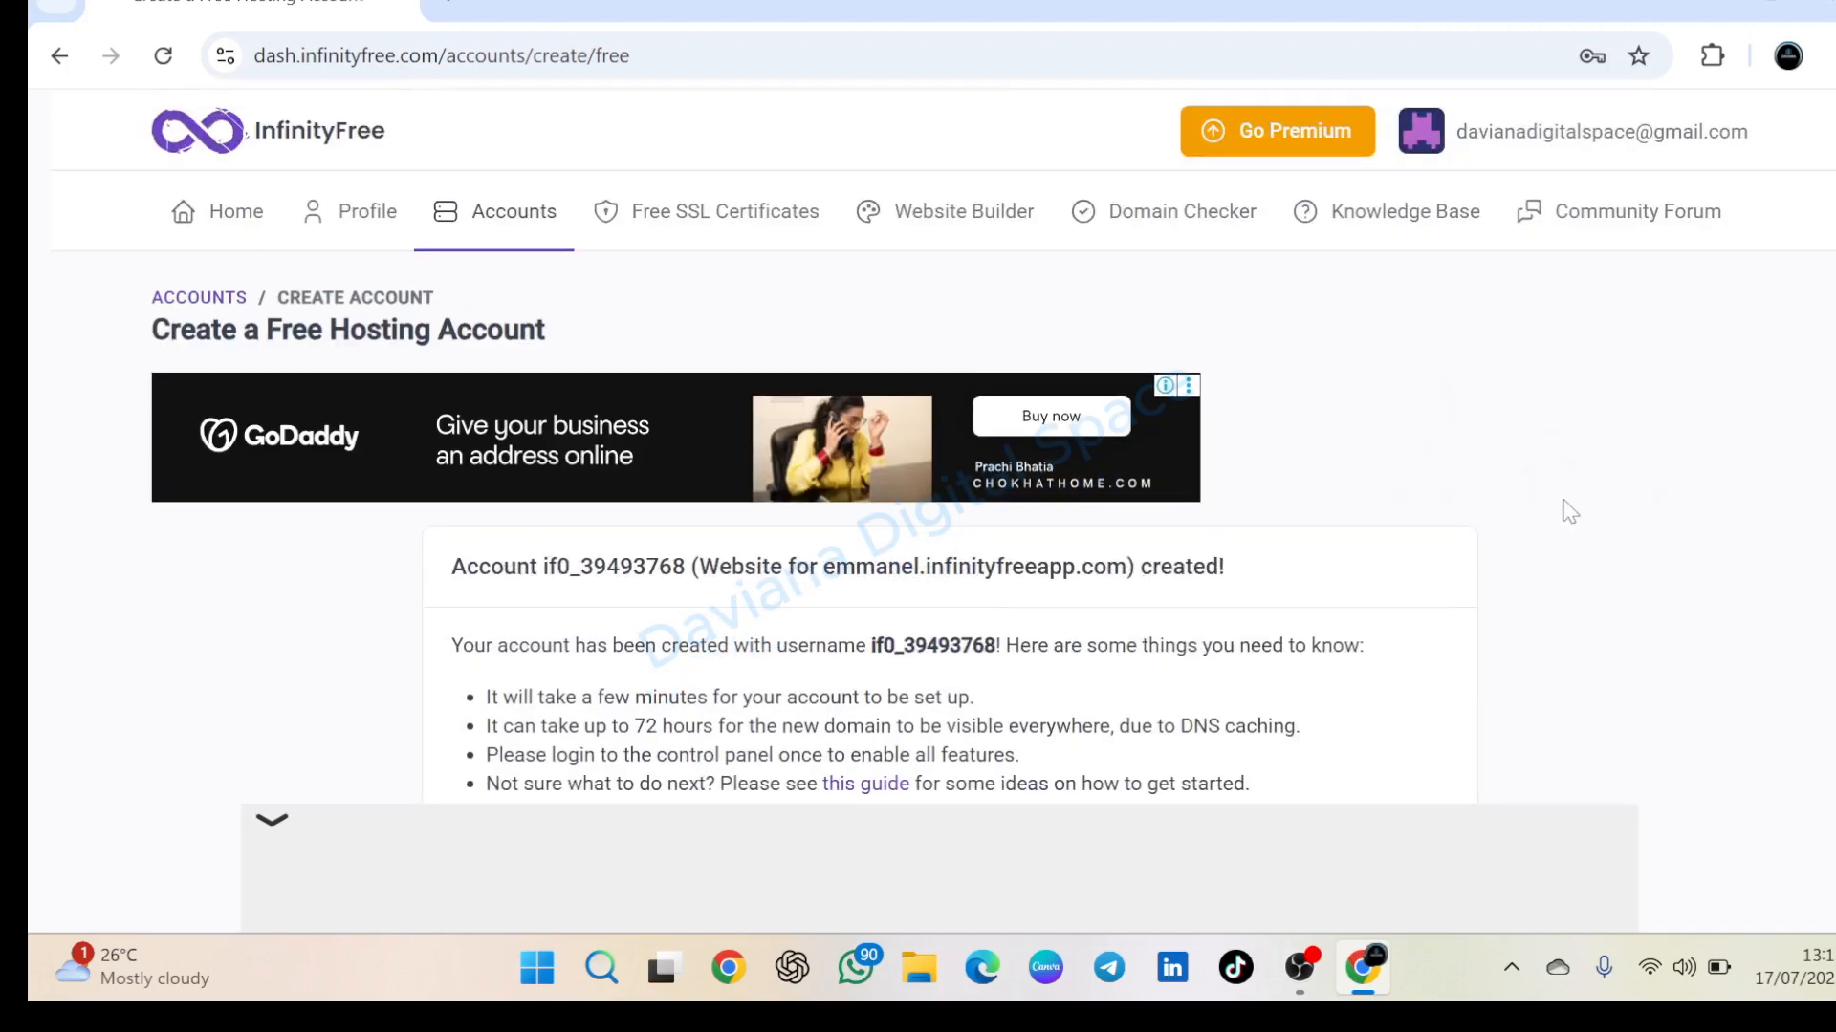
scroll(1570, 512, down, 2)
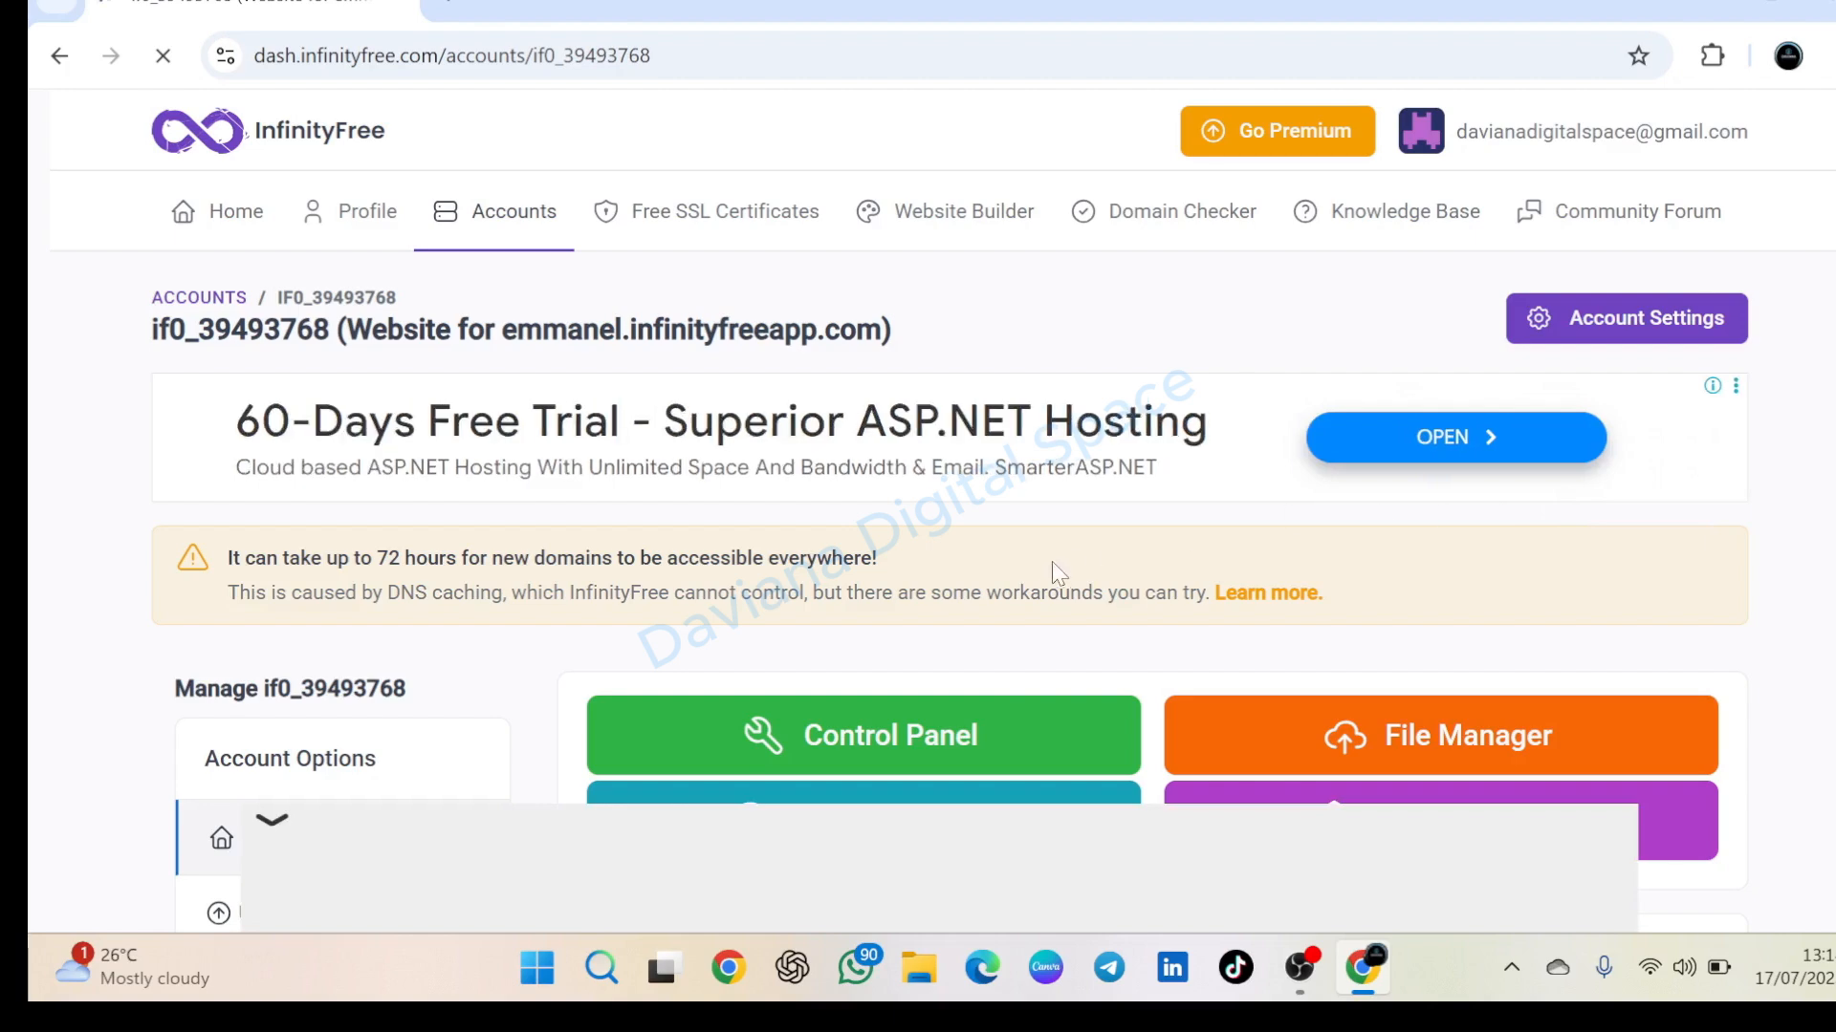
Scroll the account page to confirm it is Active with domain emmanel.infinityfreeapp.com
scroll(1052, 560, down, 3)
scroll(1055, 571, down, 3)
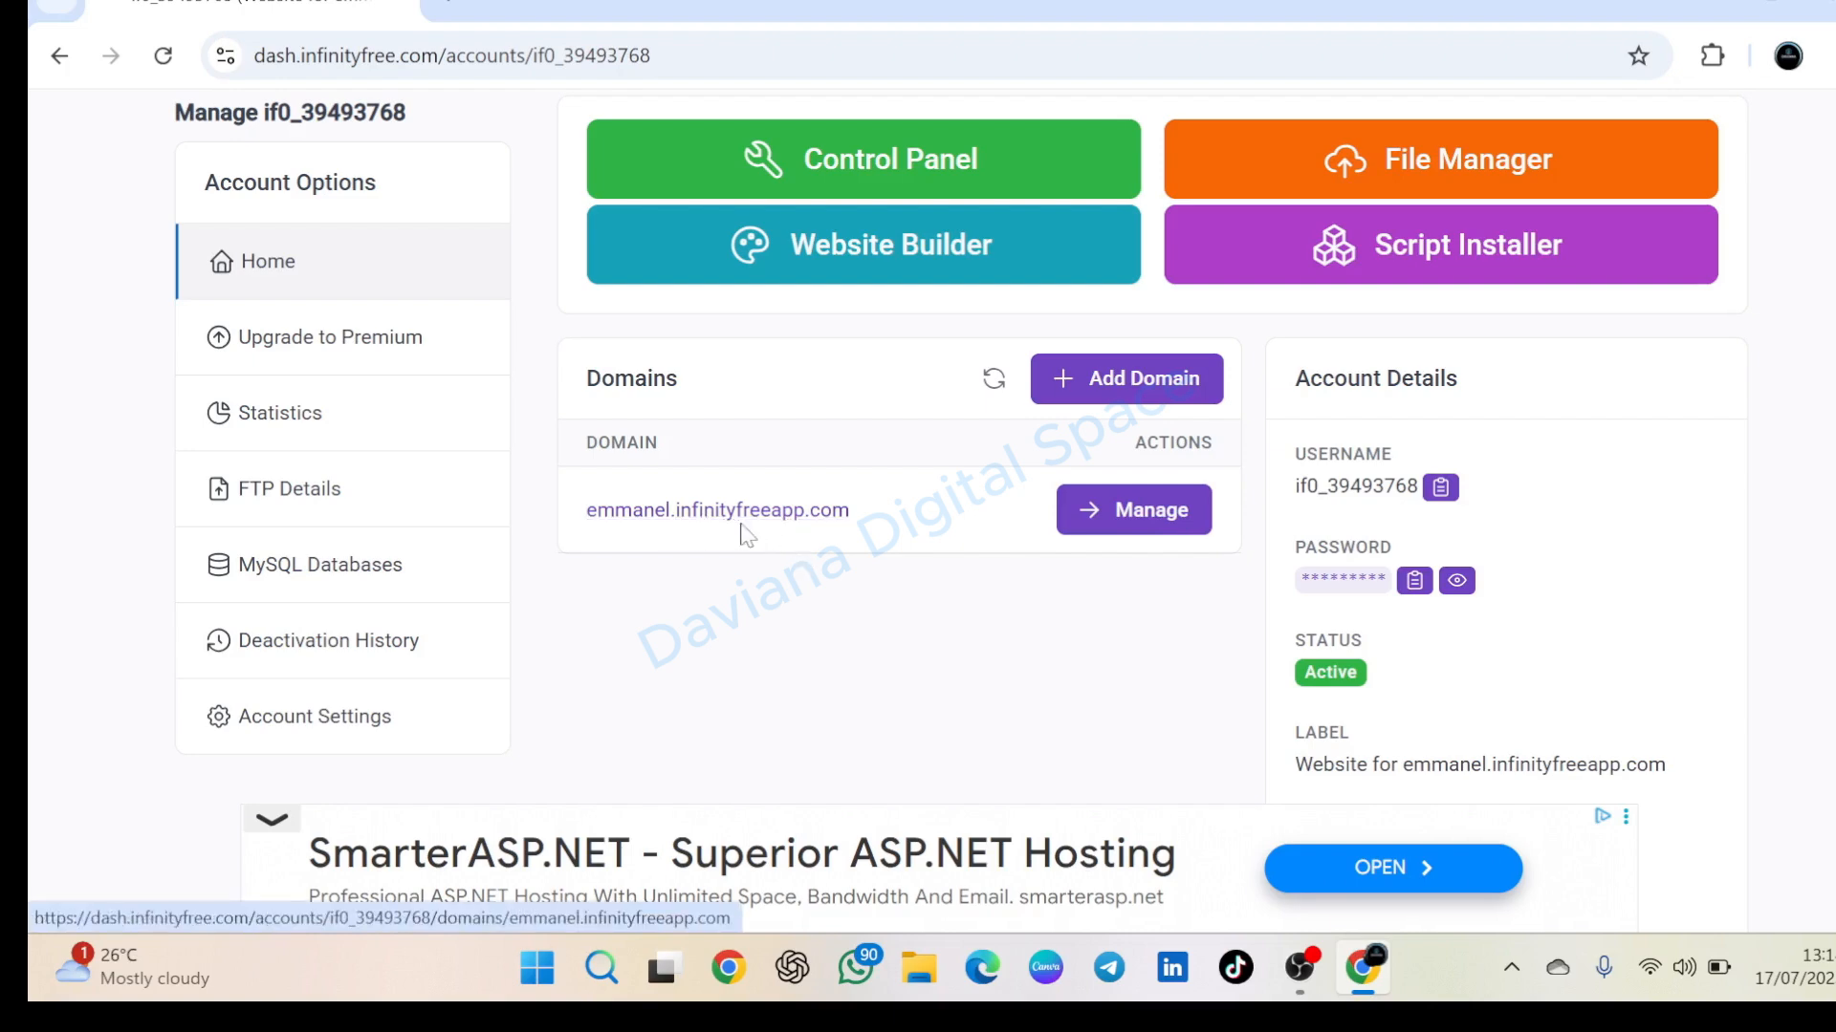
scroll(954, 586, up, 1)
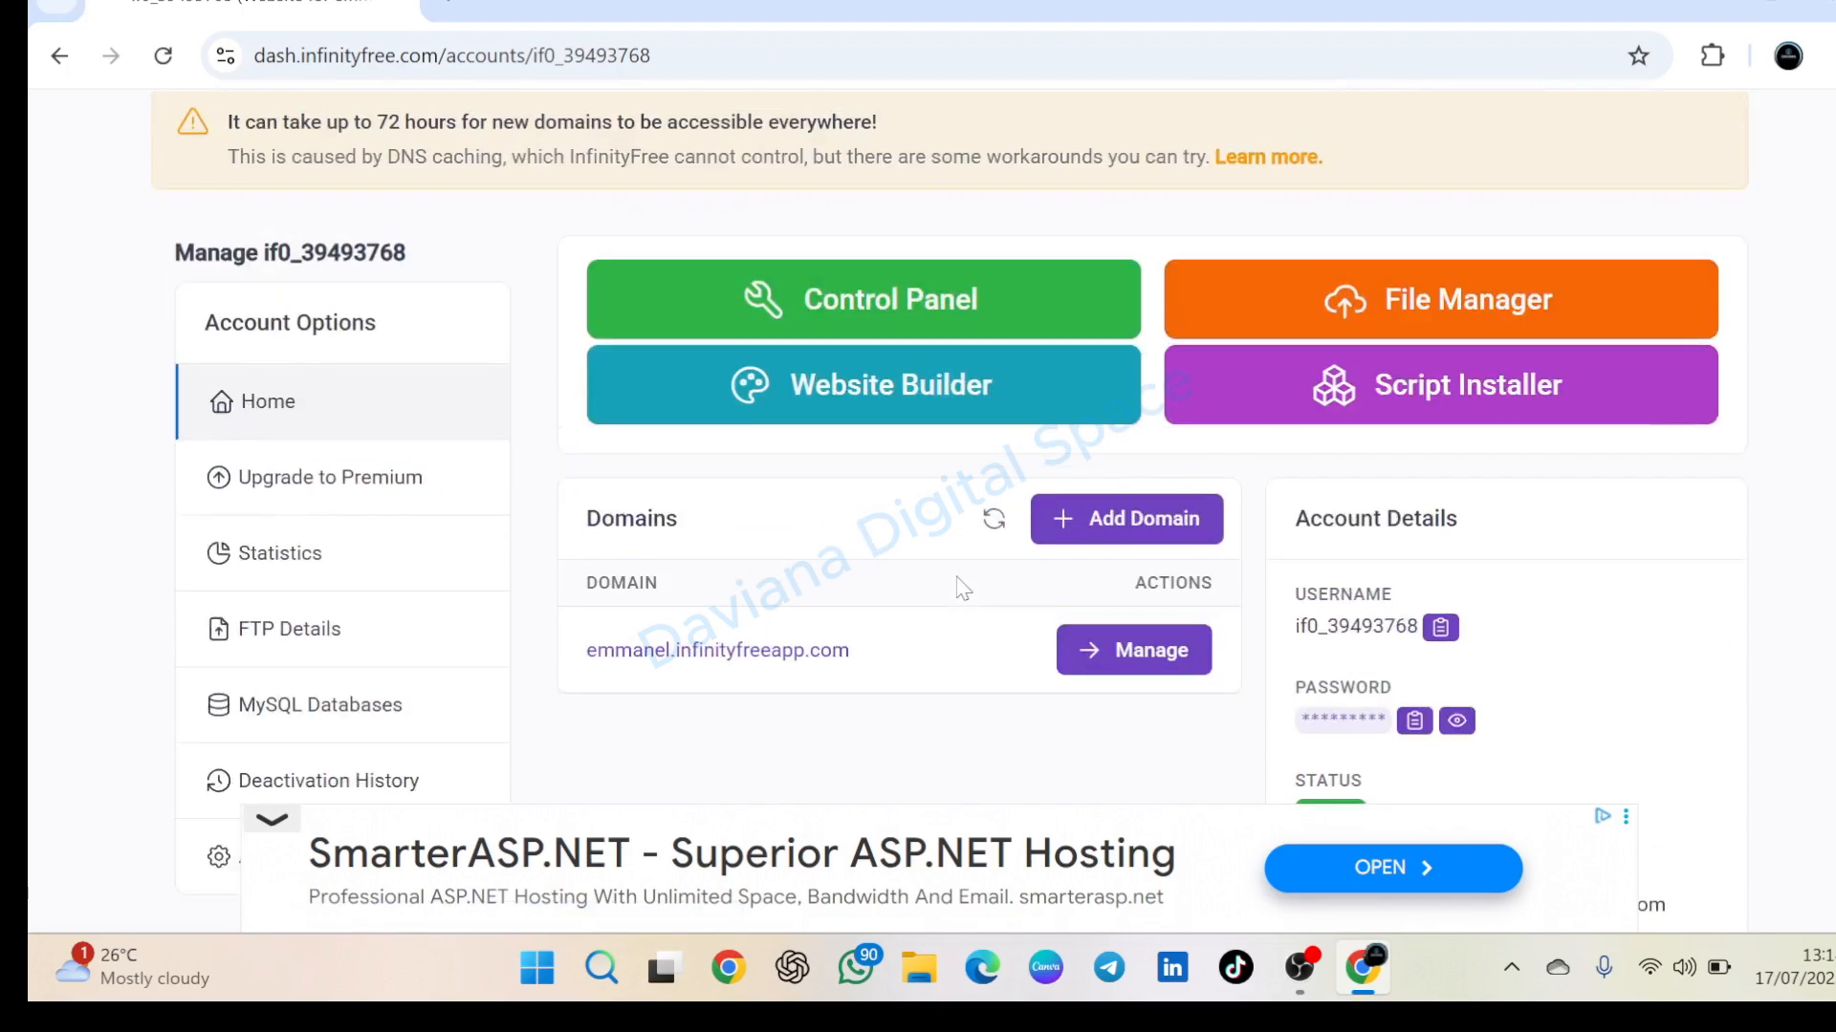
scroll(956, 577, up, 1)
scroll(971, 602, down, 3)
scroll(971, 602, up, 2)
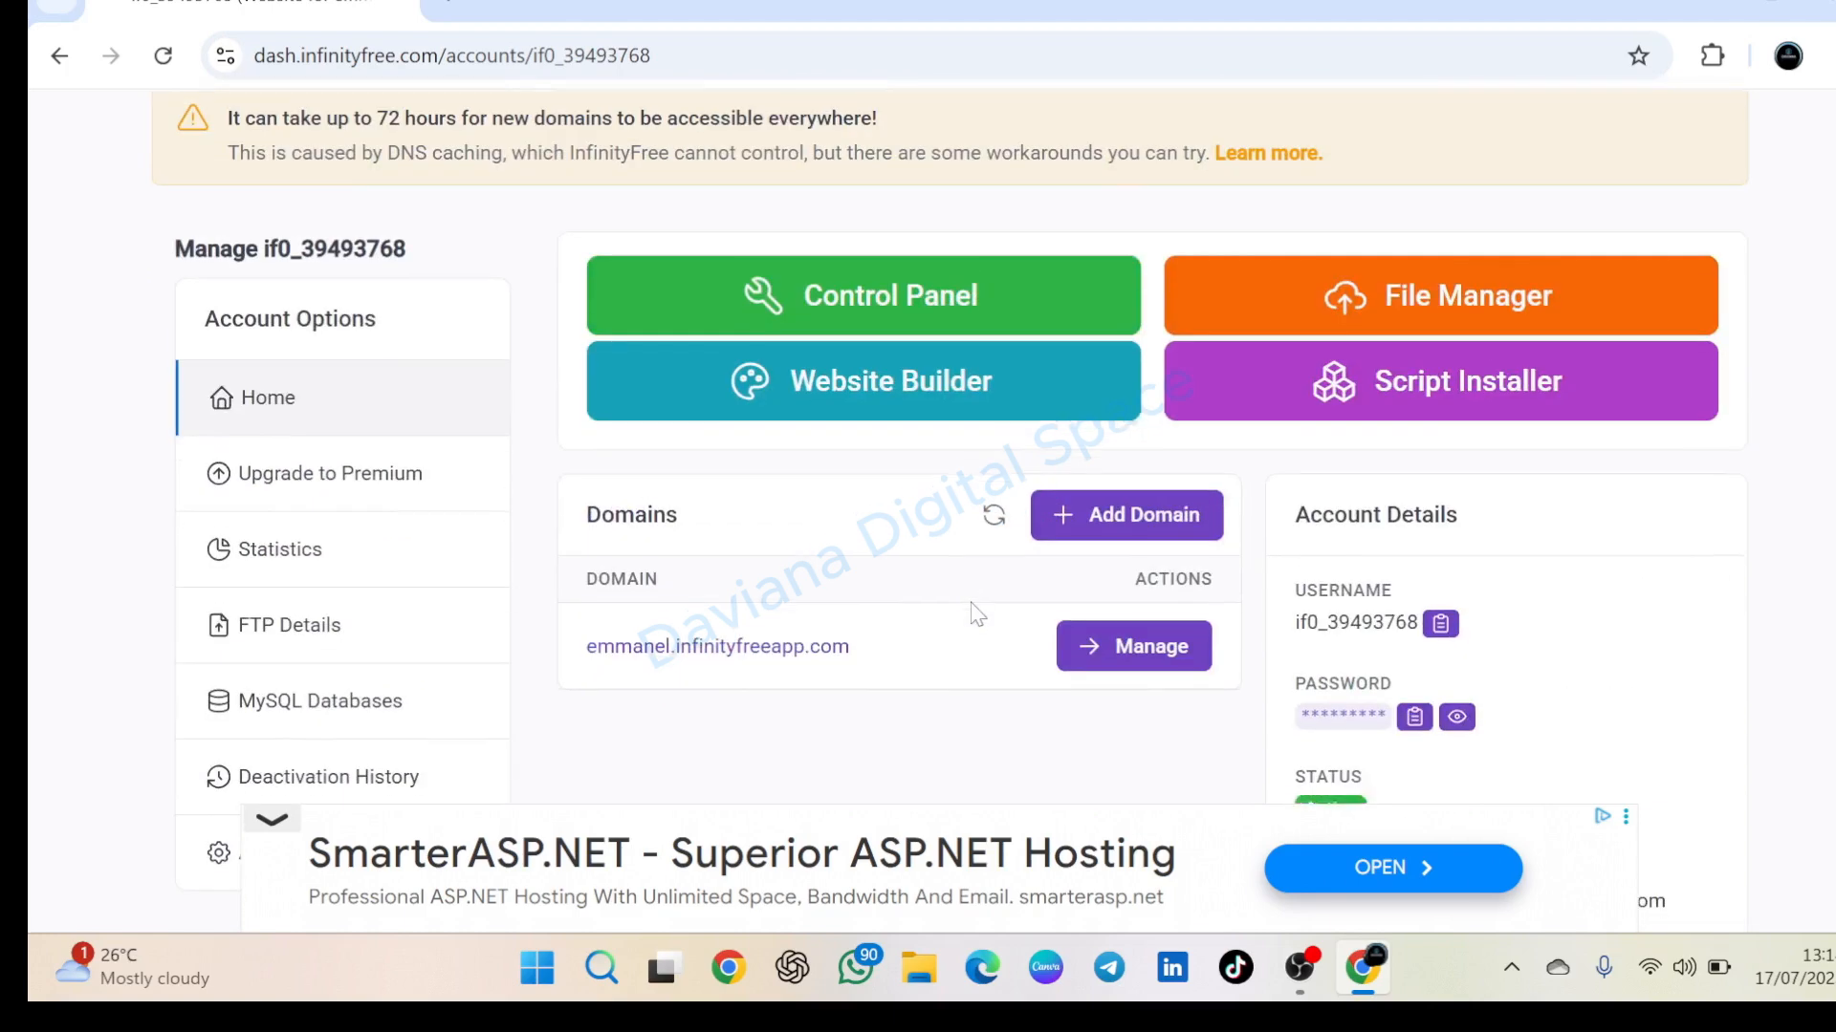
scroll(975, 613, up, 3)
scroll(974, 615, down, 1)
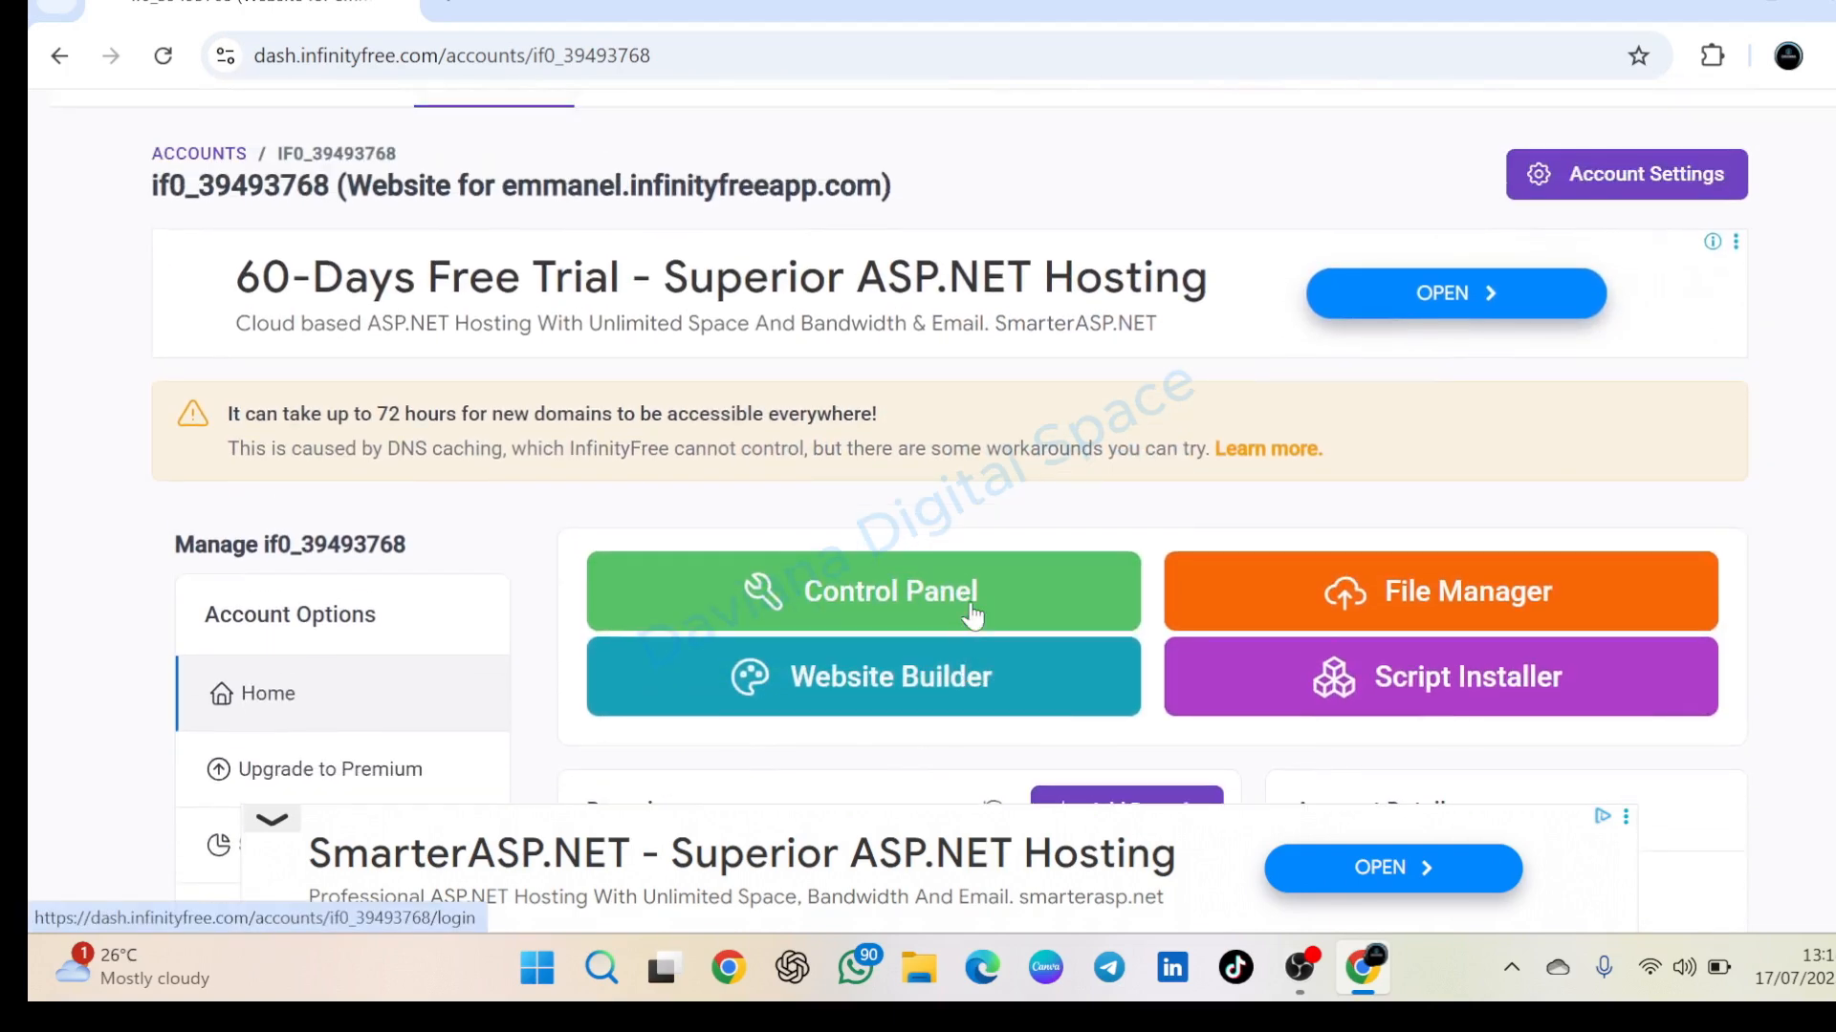
scroll(973, 617, up, 1)
scroll(973, 616, down, 3)
scroll(973, 616, up, 3)
scroll(974, 617, down, 3)
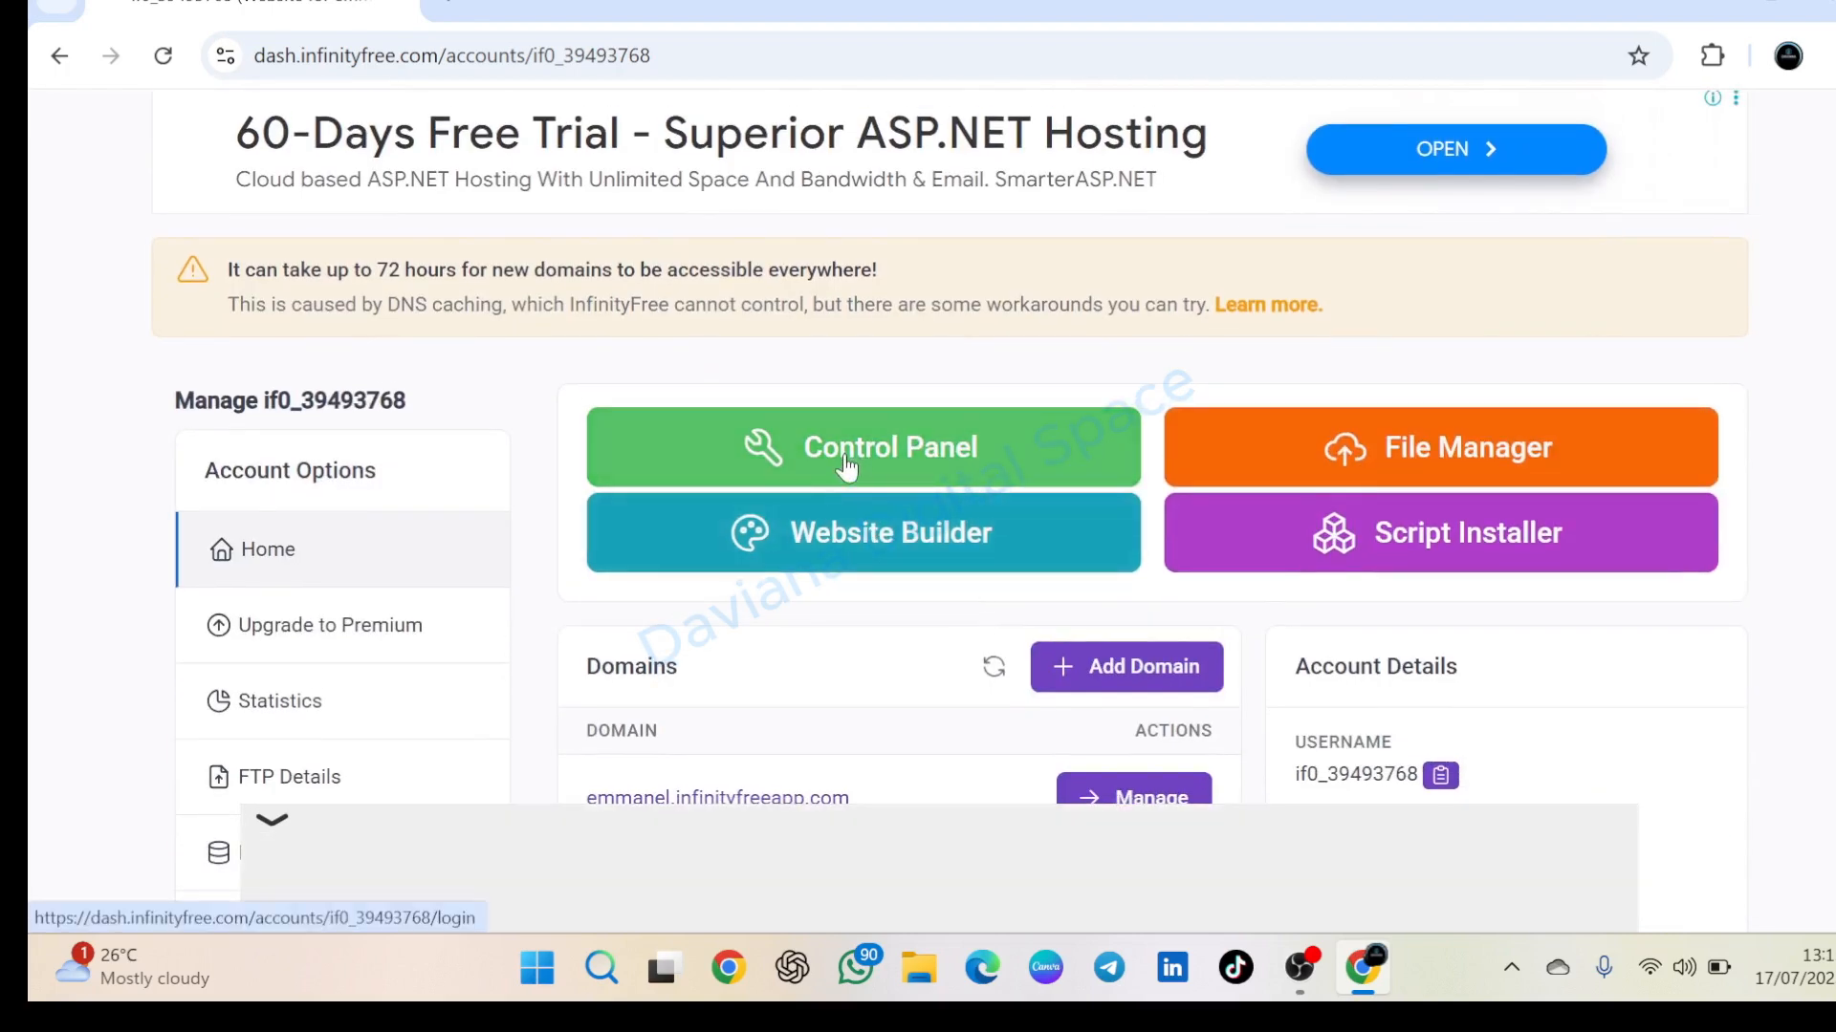
click(848, 465)
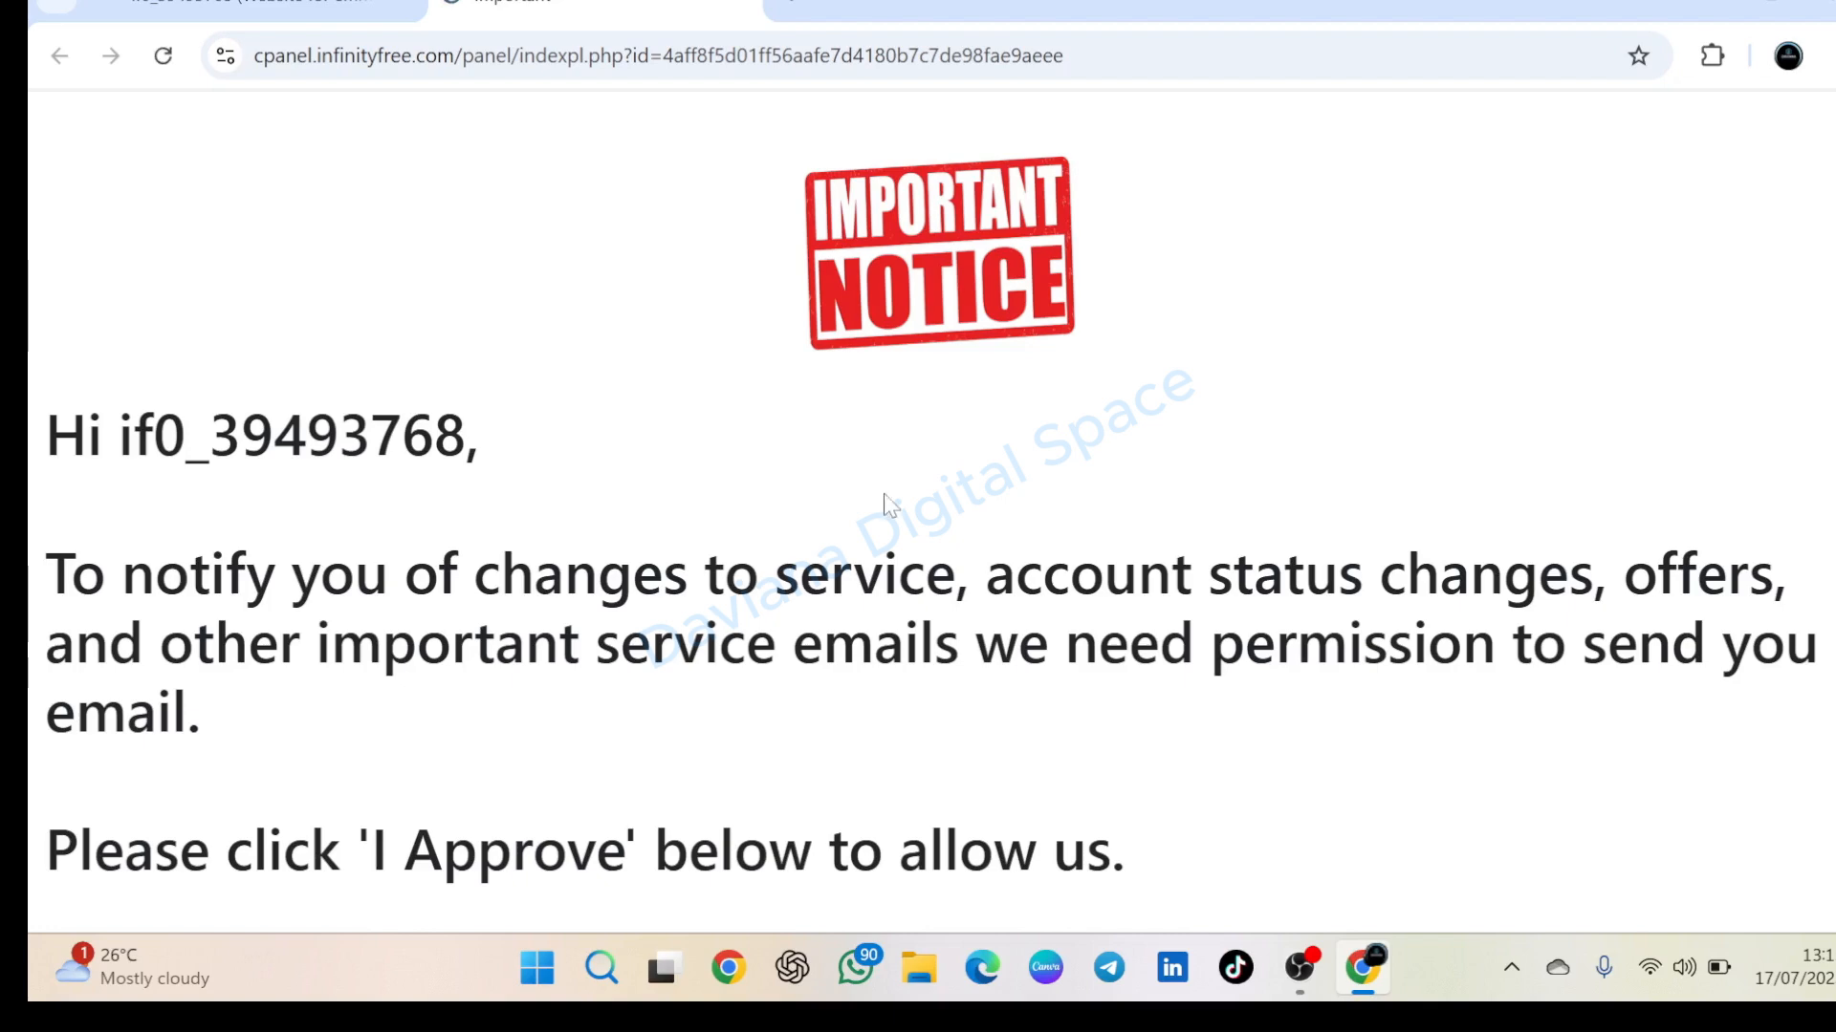
scroll(913, 531, down, 4)
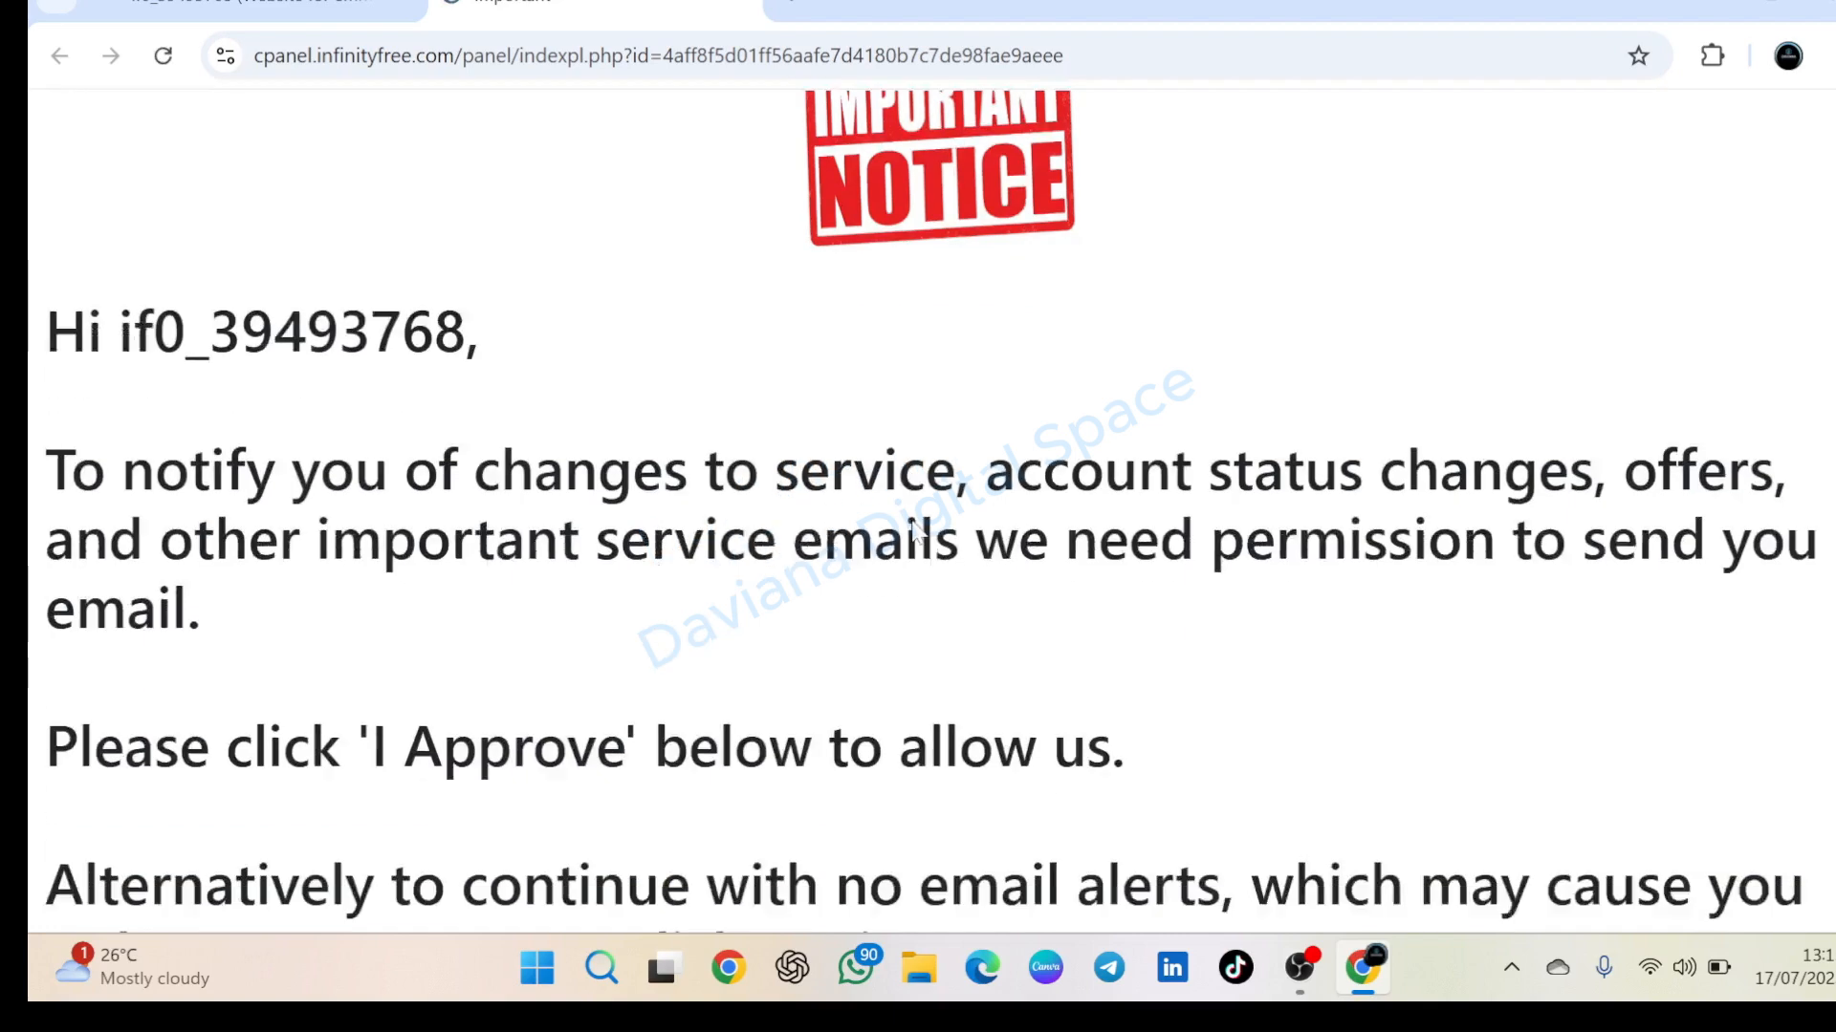
scroll(913, 530, up, 4)
scroll(913, 531, down, 4)
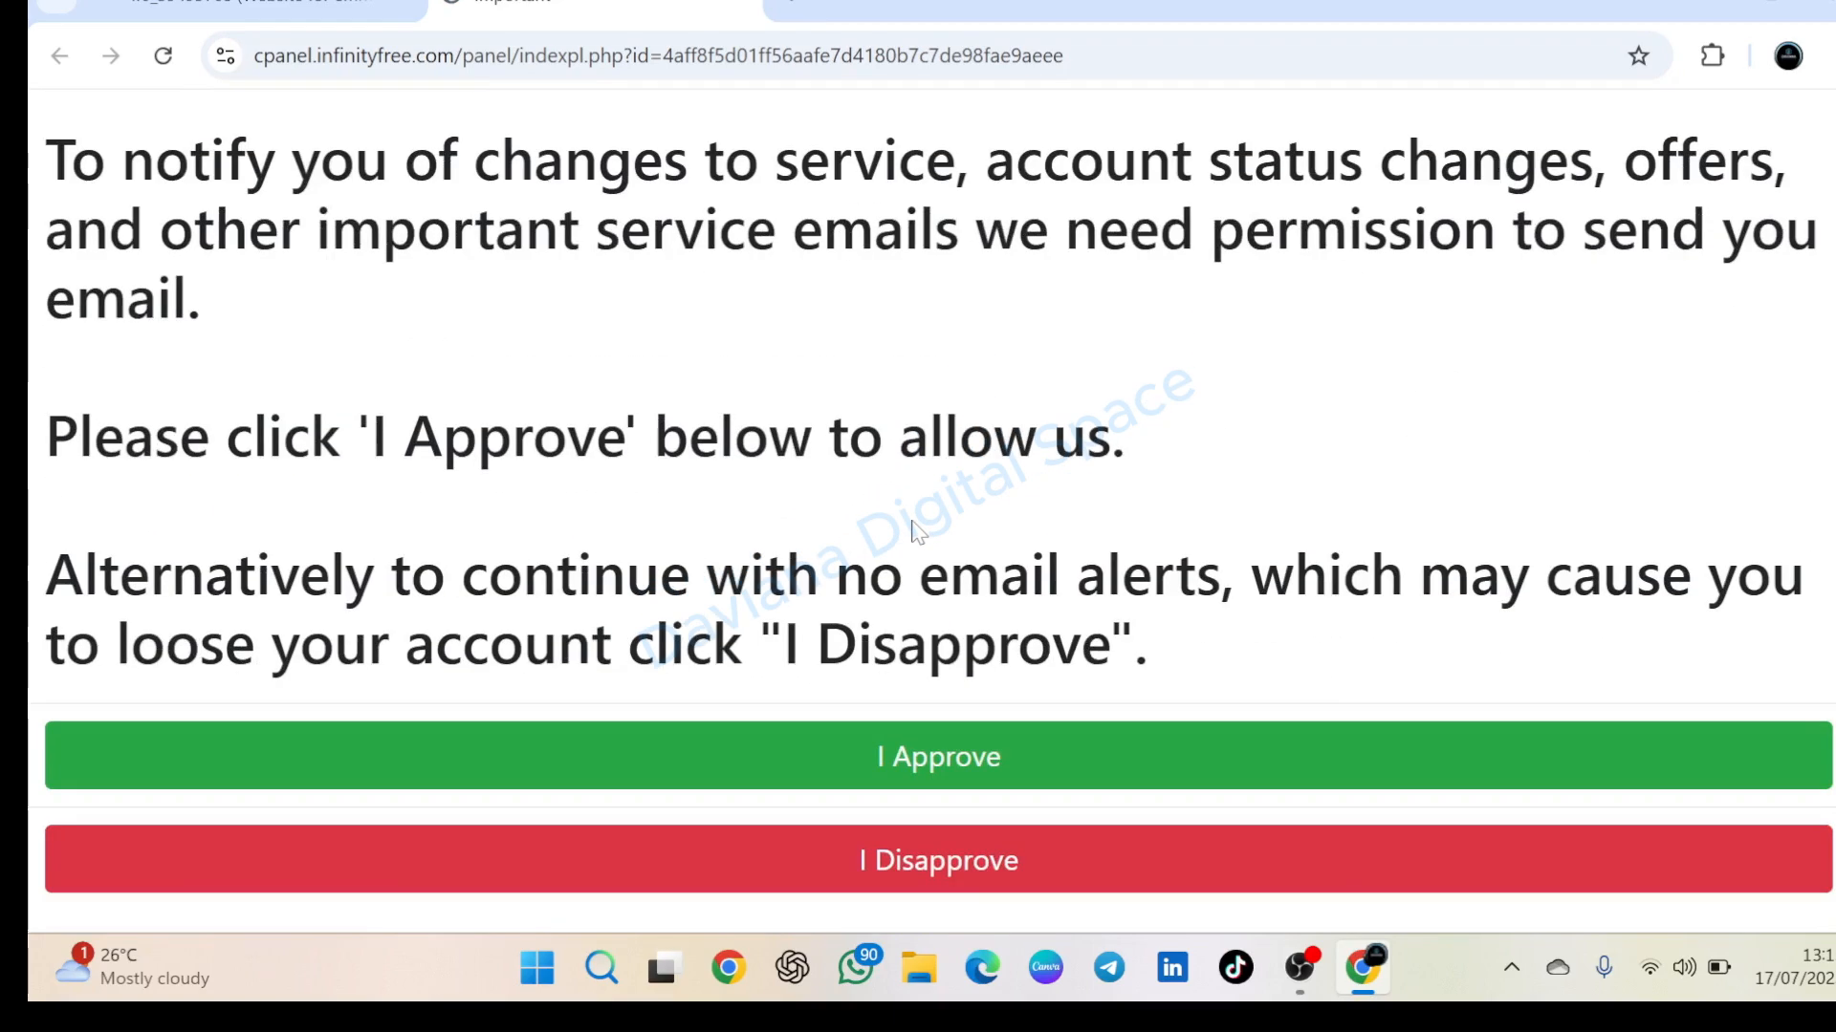
scroll(913, 530, up, 3)
scroll(913, 530, down, 1)
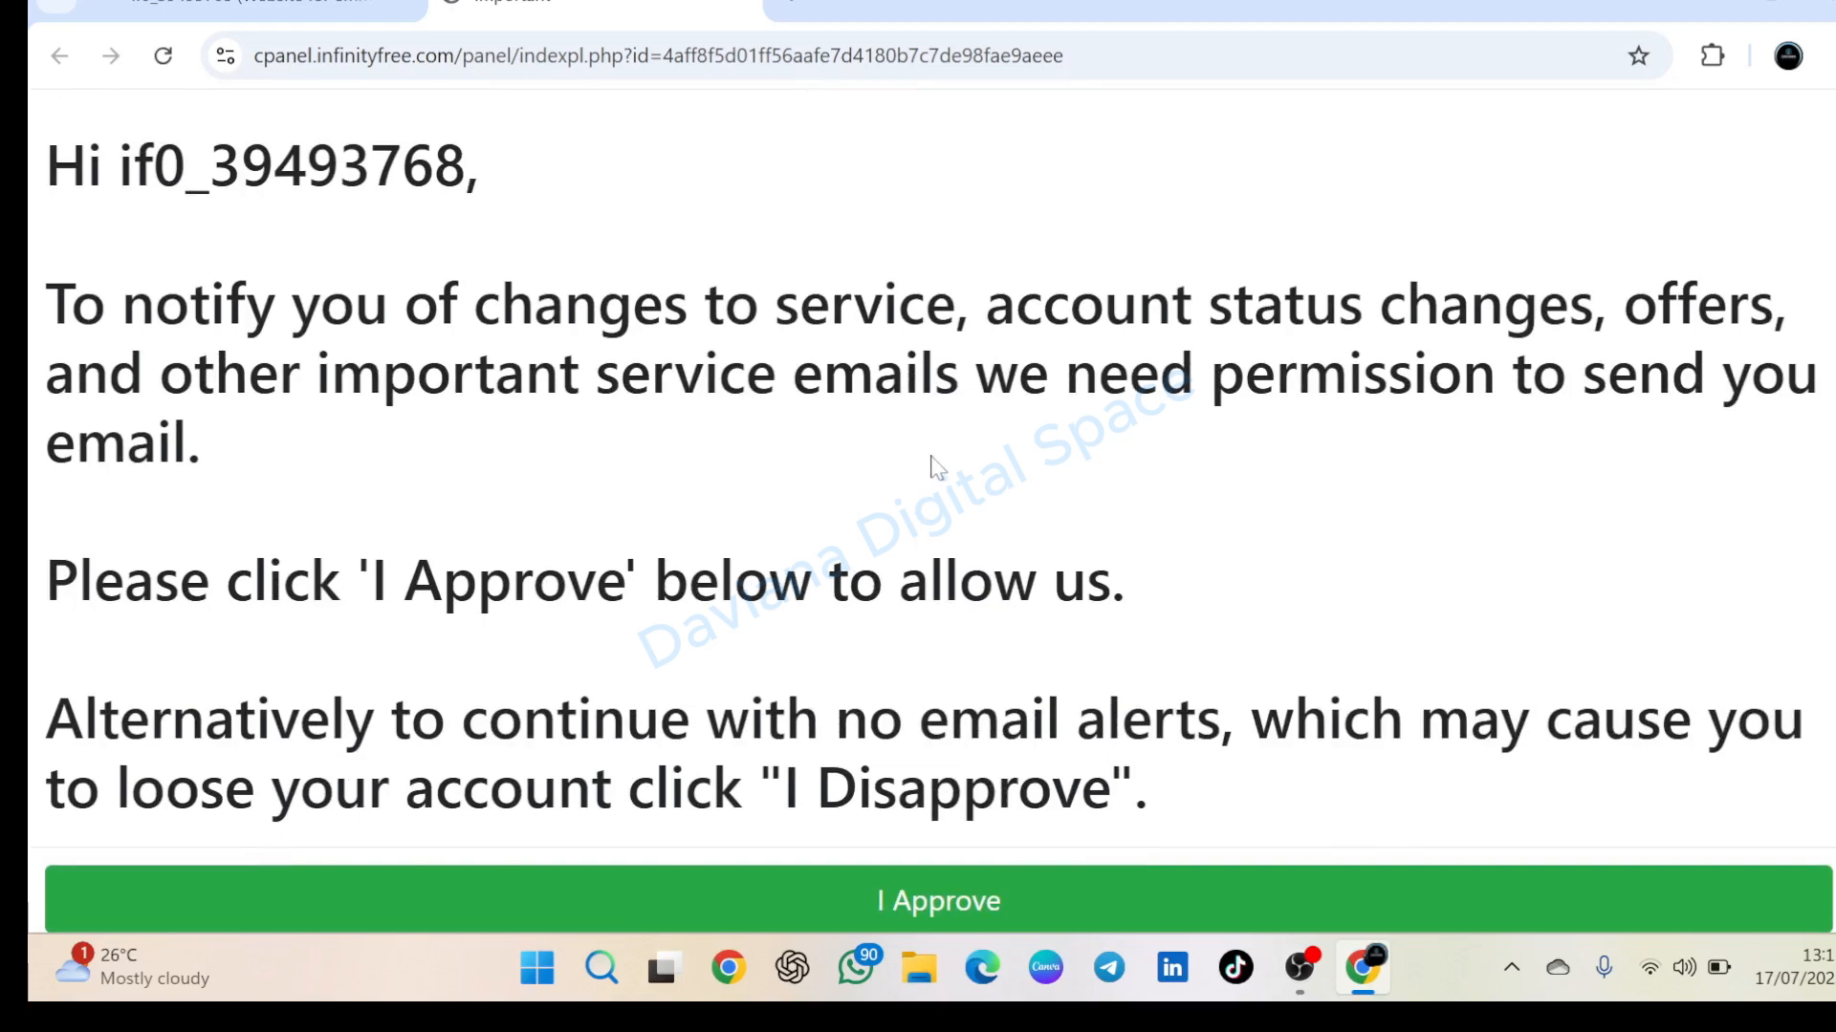
scroll(932, 474, up, 3)
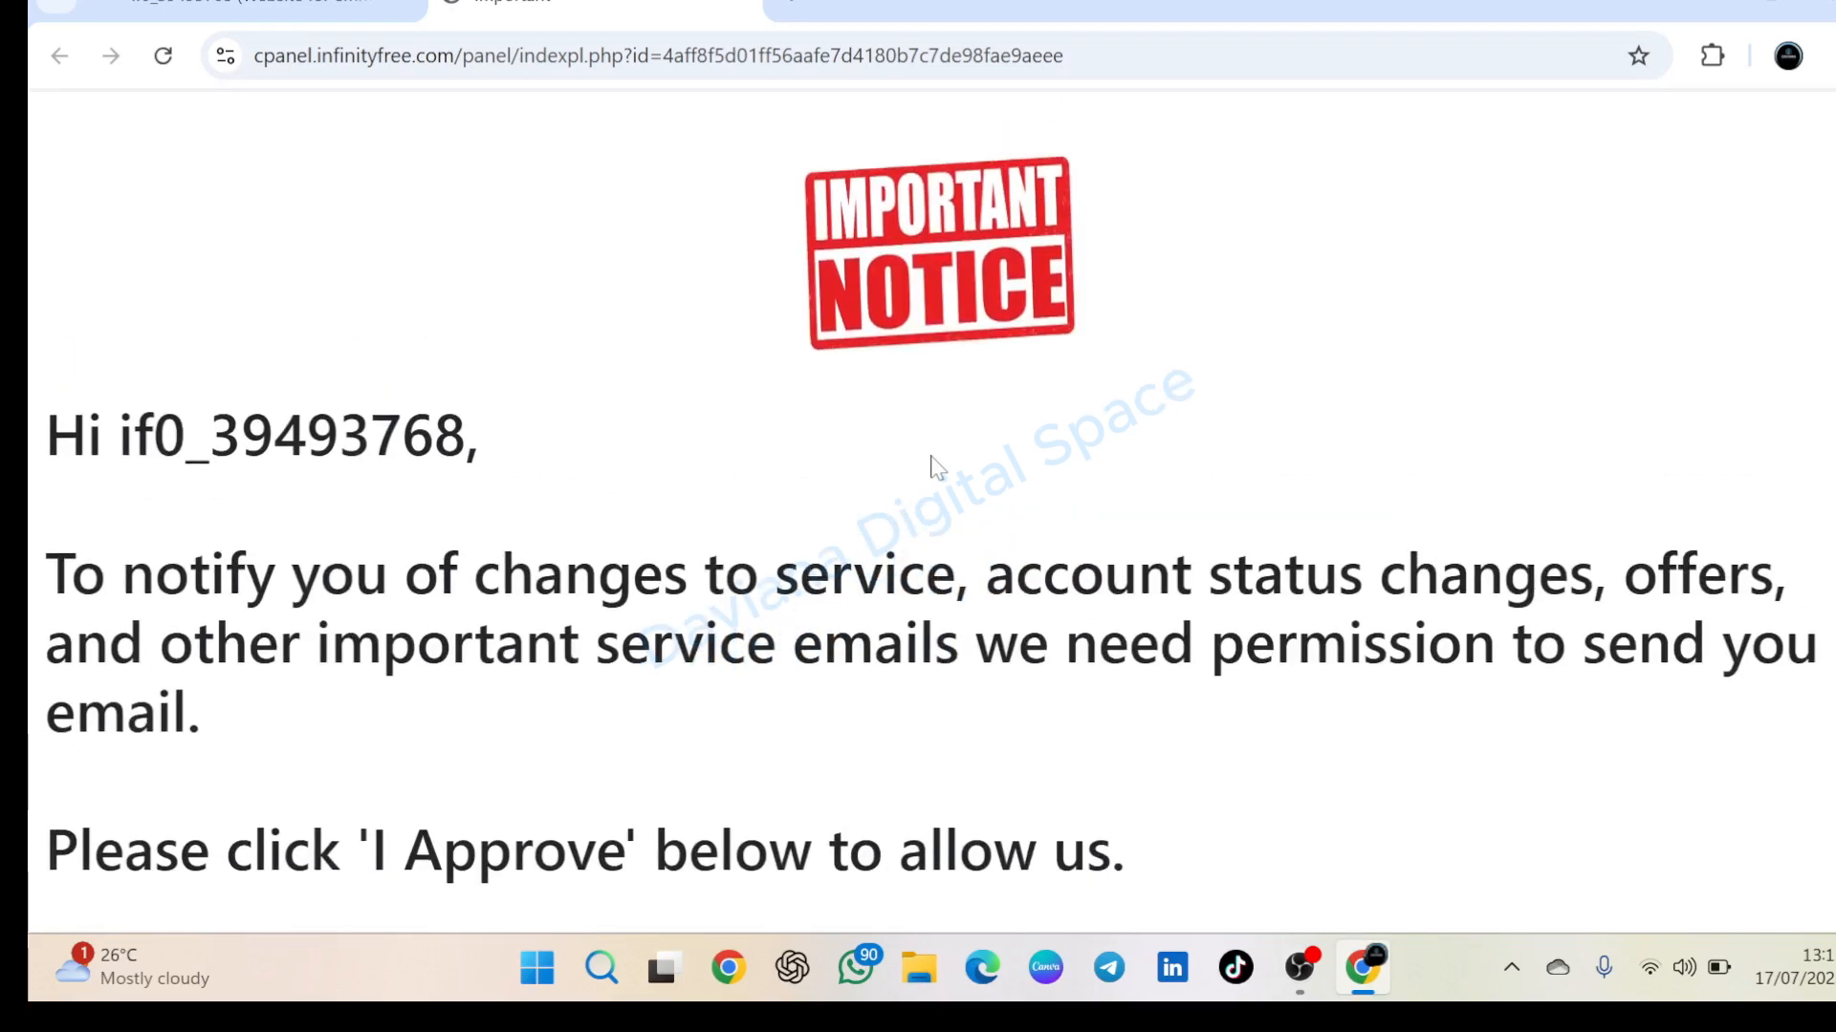
scroll(934, 464, down, 4)
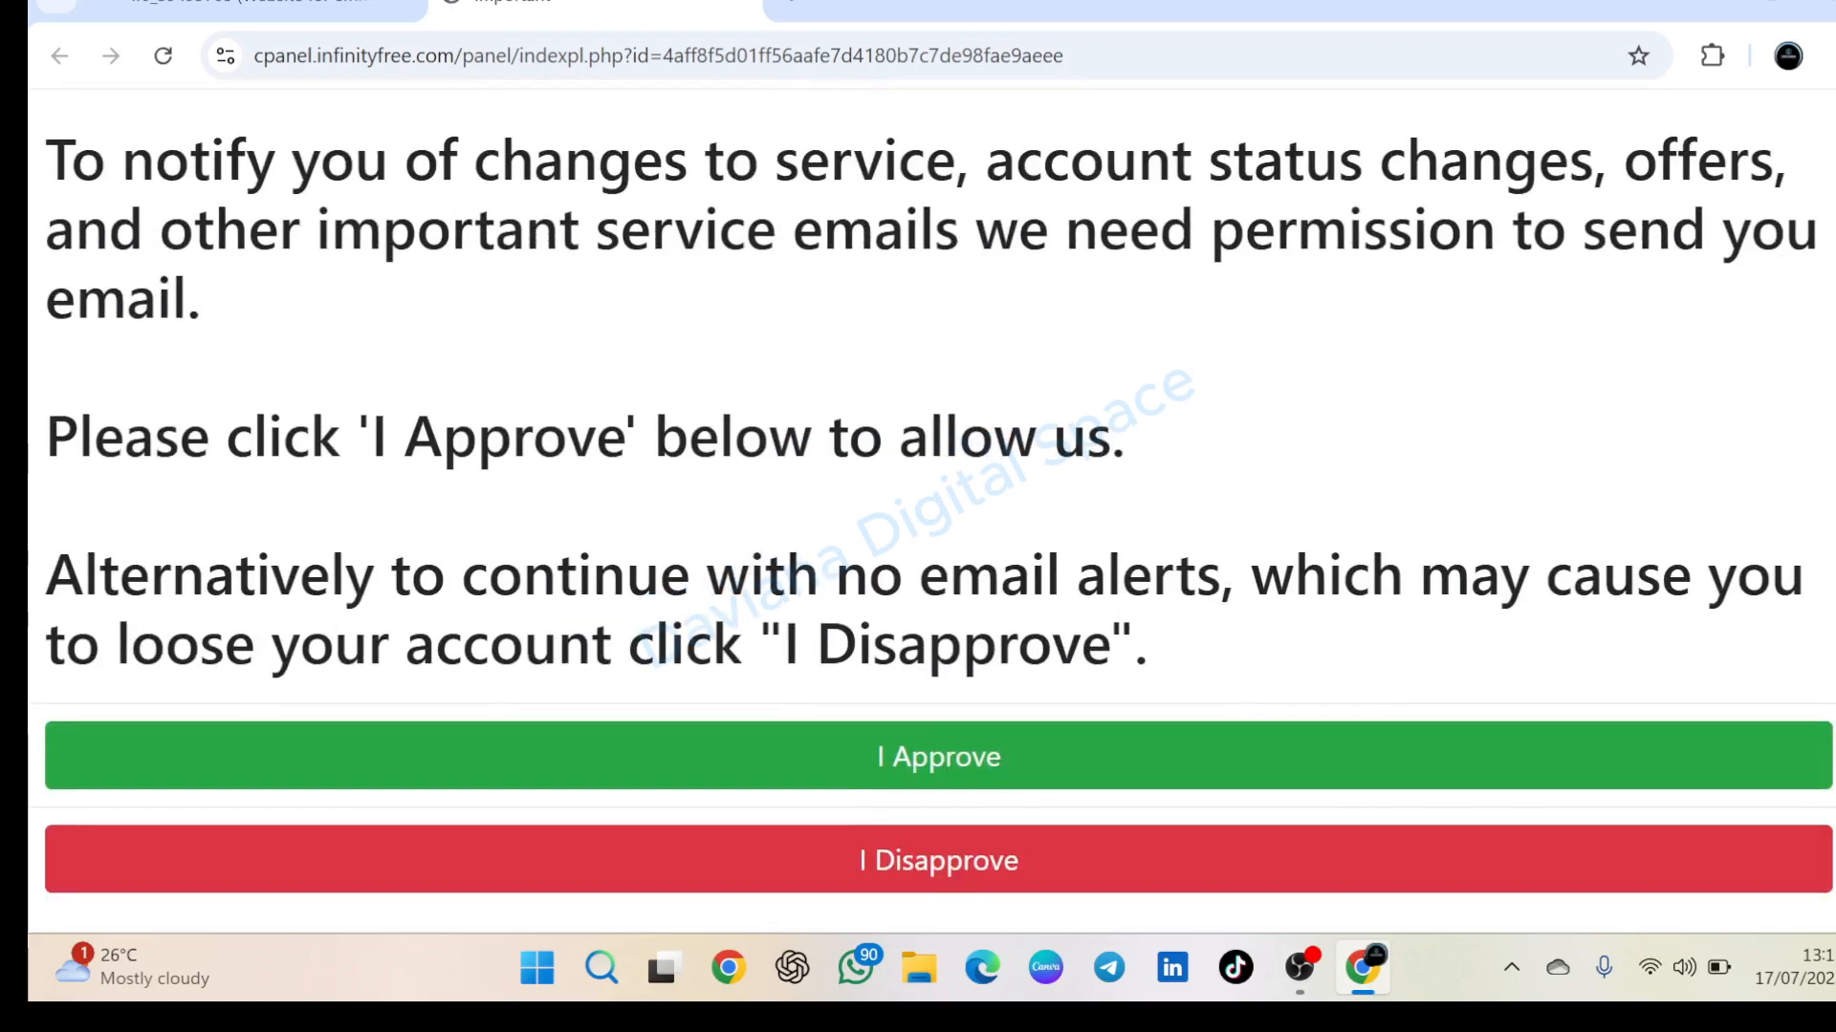
scroll(918, 516, up, 4)
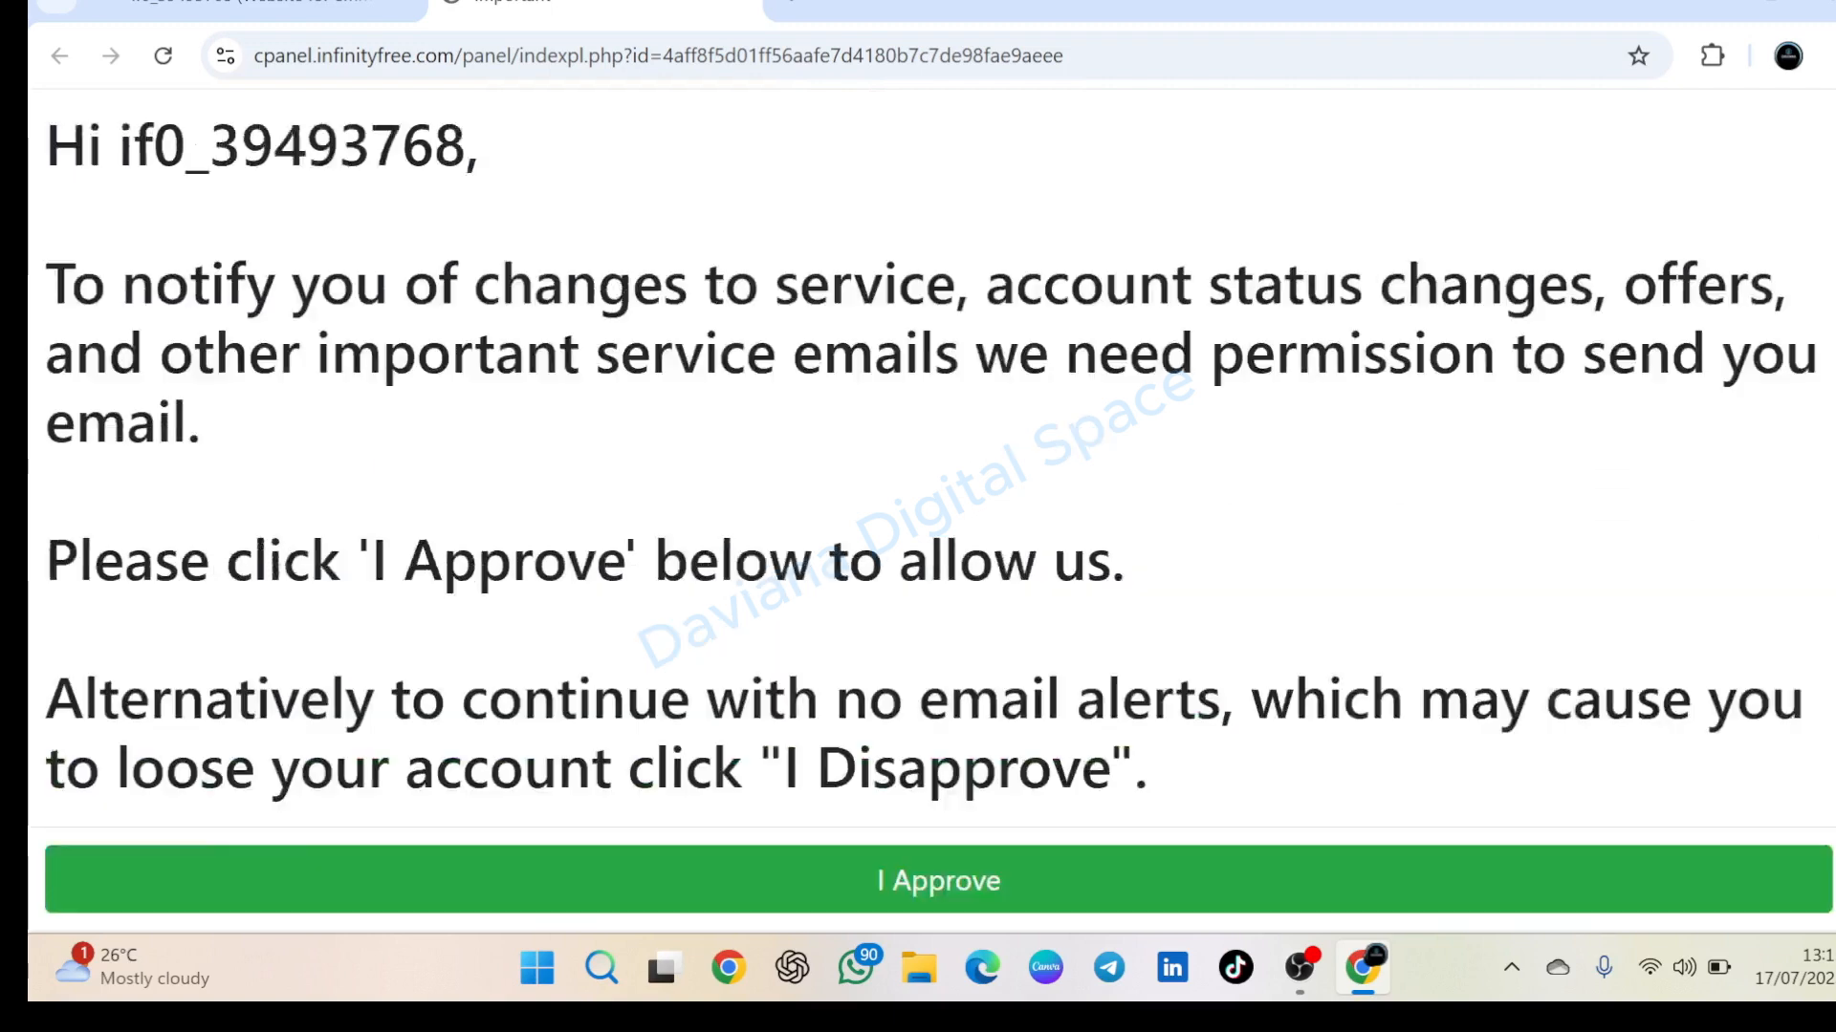
scroll(918, 516, down, 3)
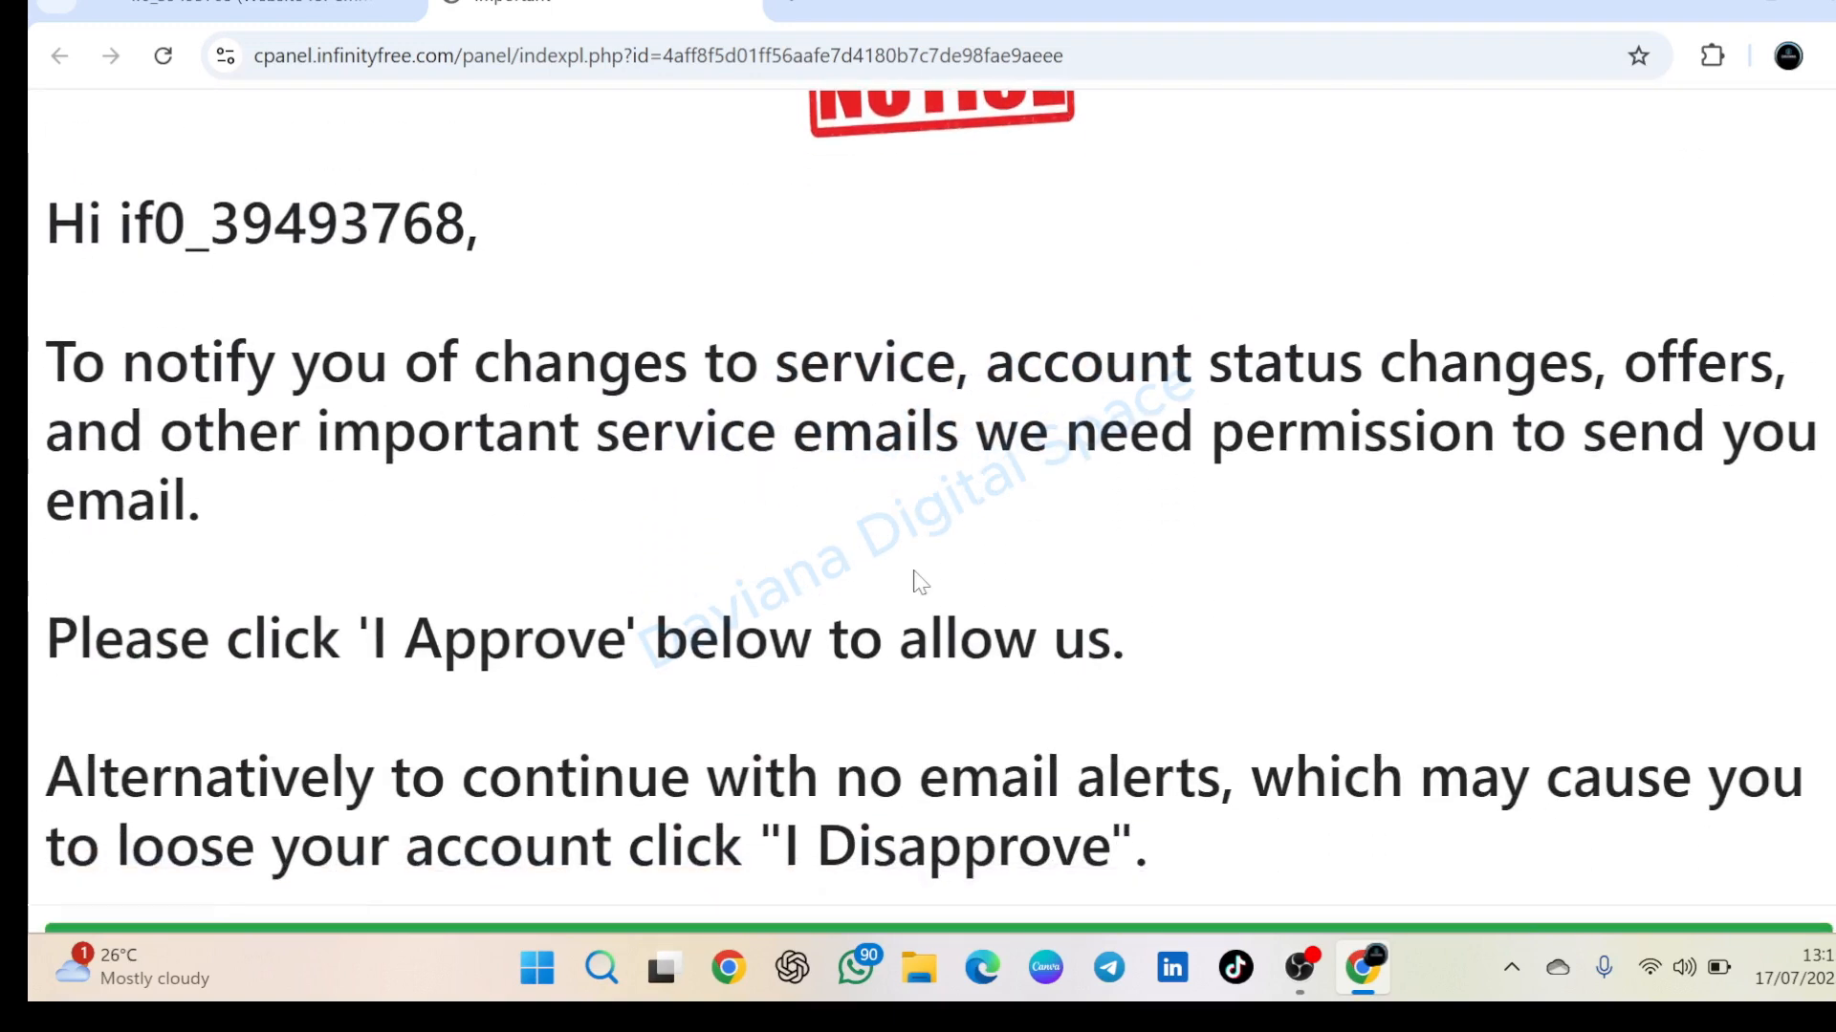
scroll(917, 517, down, 2)
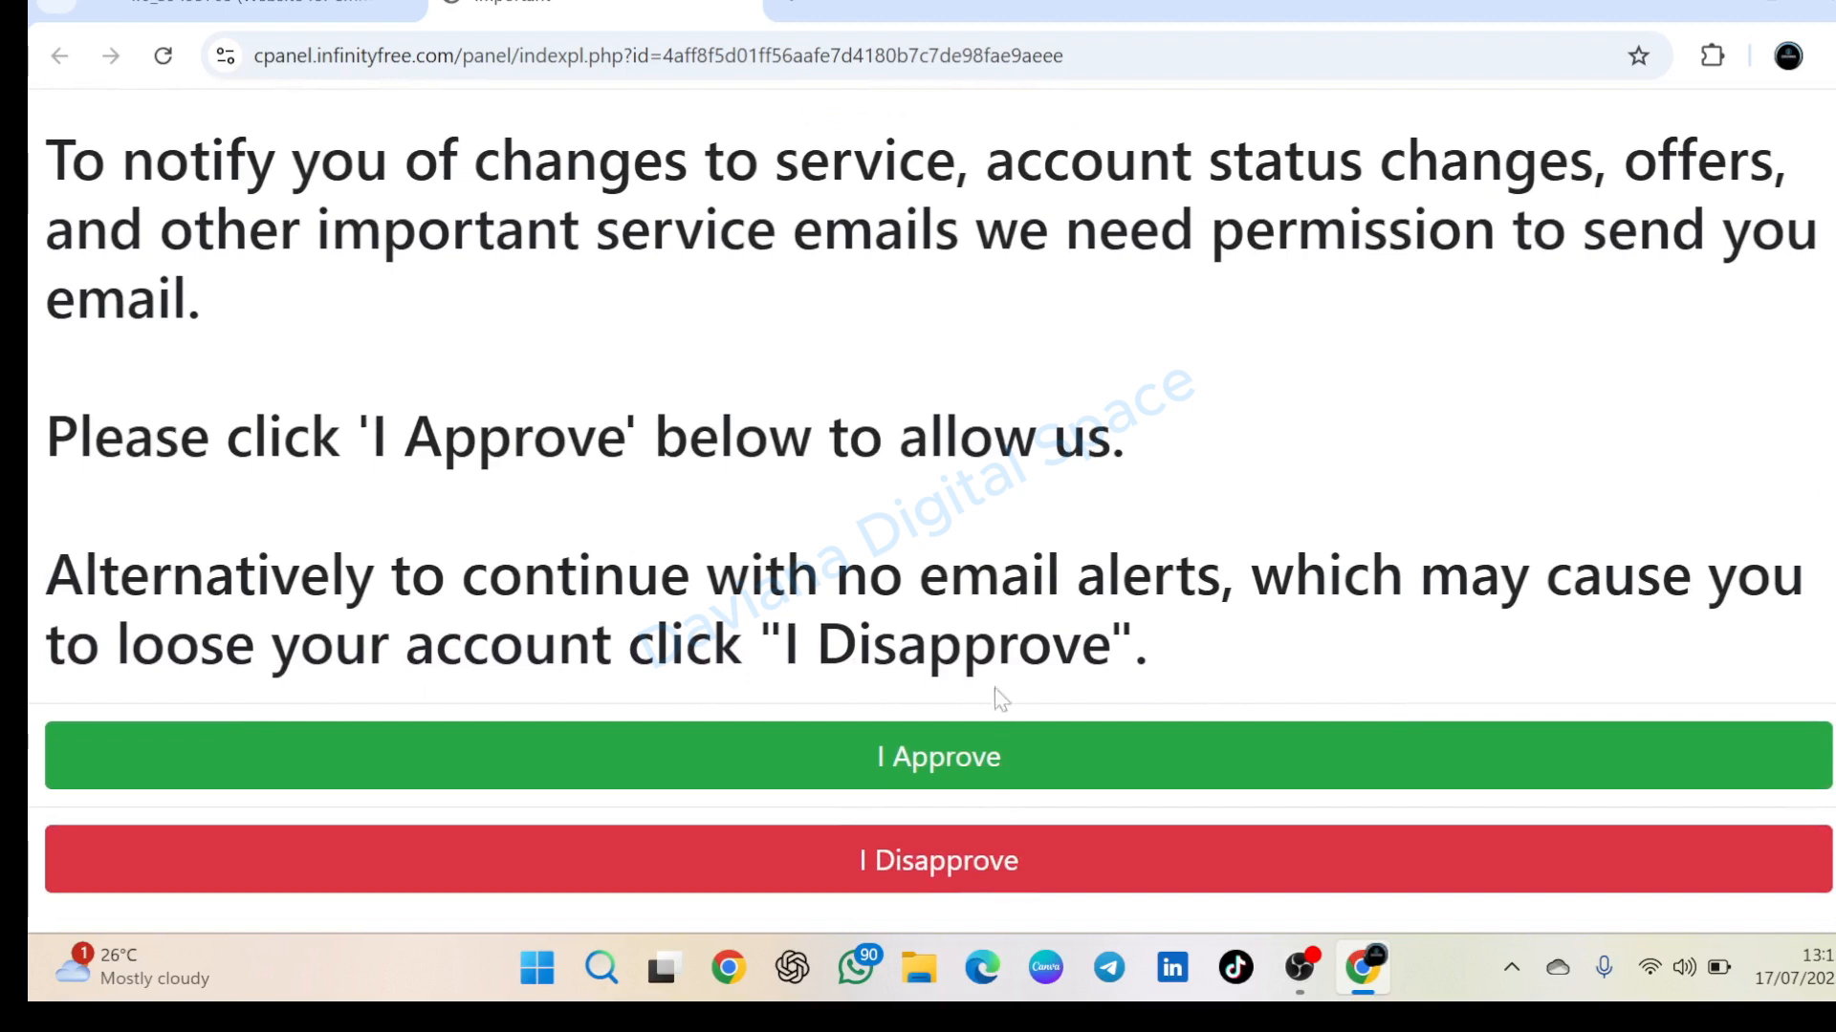
Approve service emails and scroll to the Software section with Softaculous Apps Installer
click(980, 760)
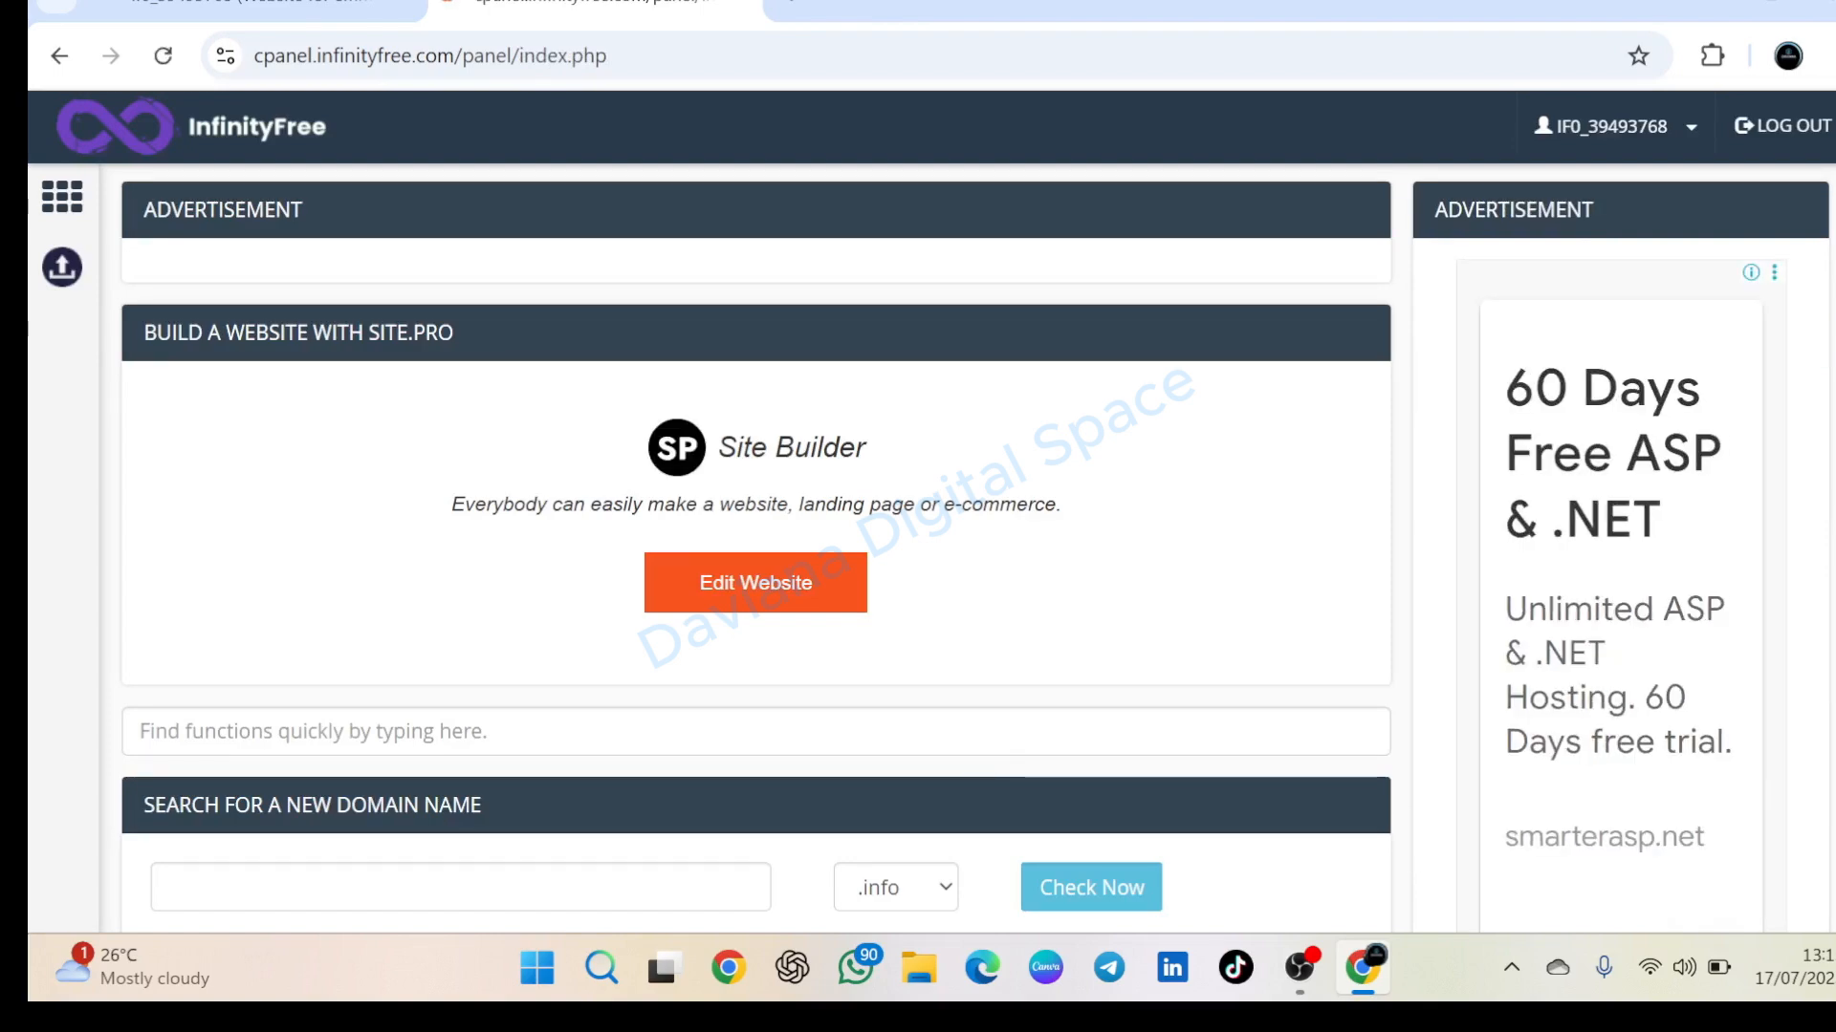
scroll(756, 545, down, 4)
scroll(997, 721, down, 3)
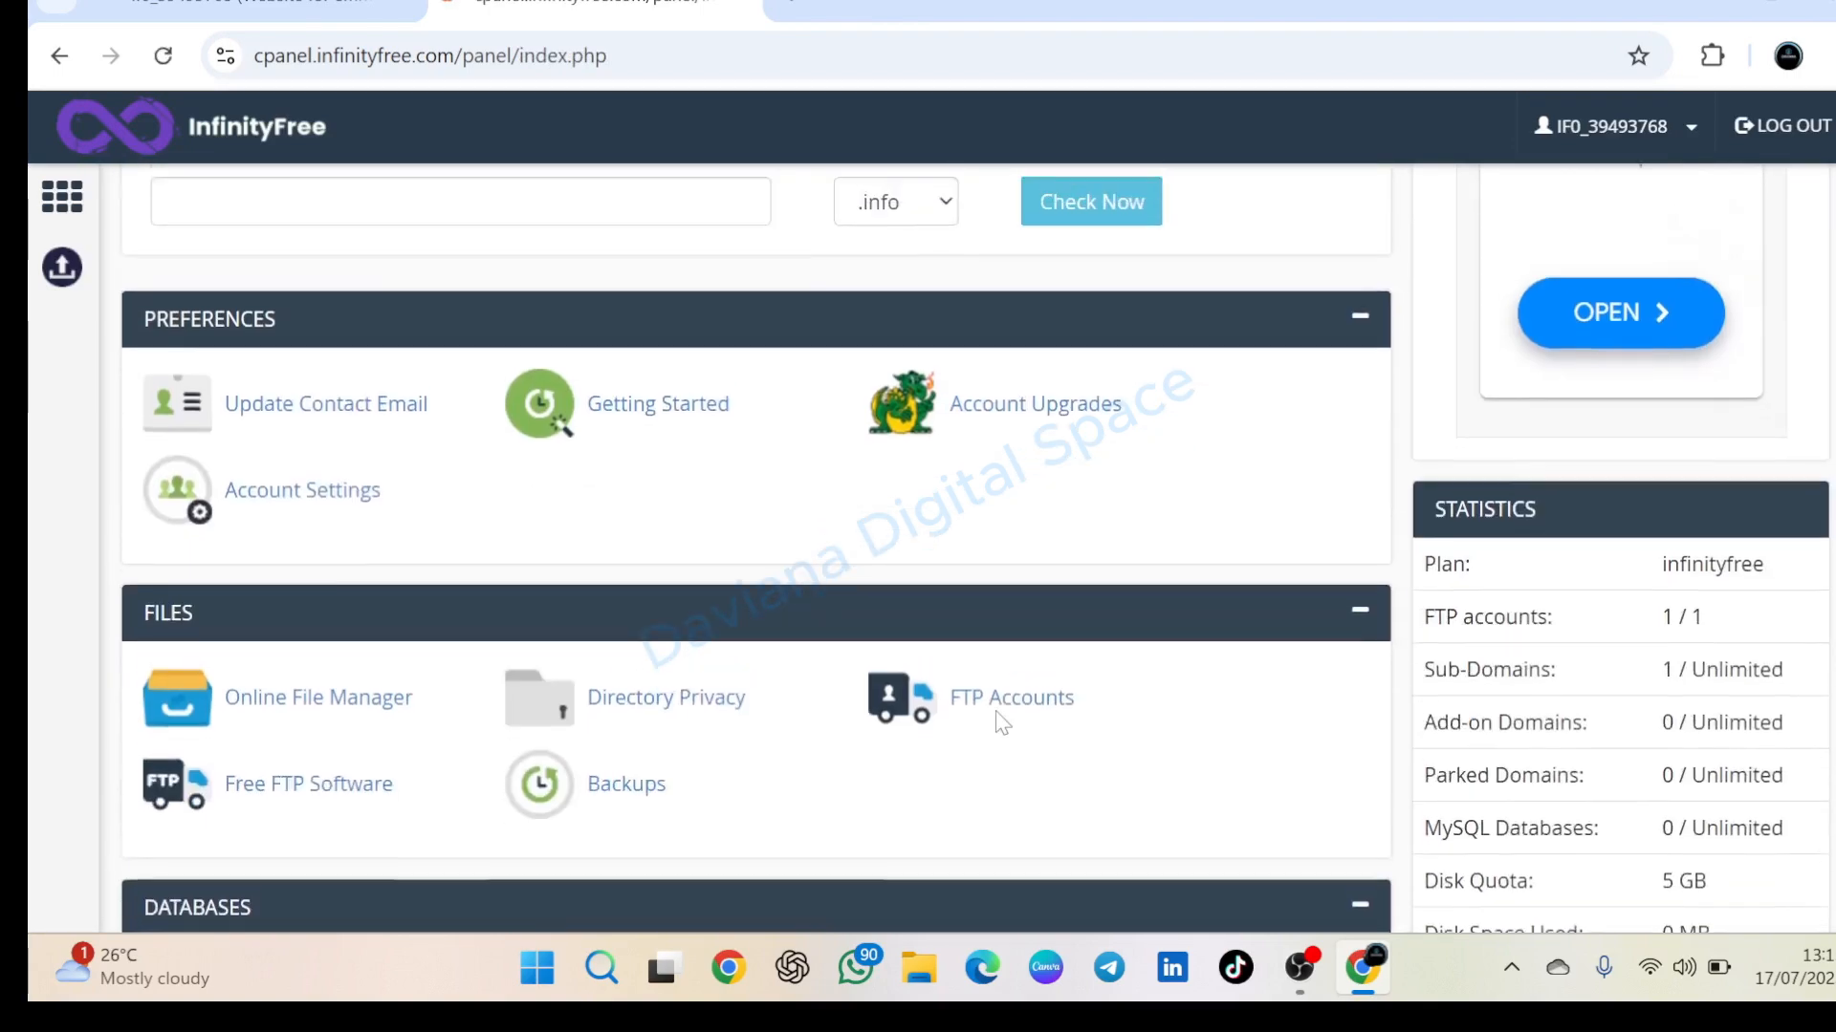
scroll(997, 717, up, 3)
scroll(995, 713, down, 5)
scroll(995, 713, up, 5)
scroll(994, 712, up, 4)
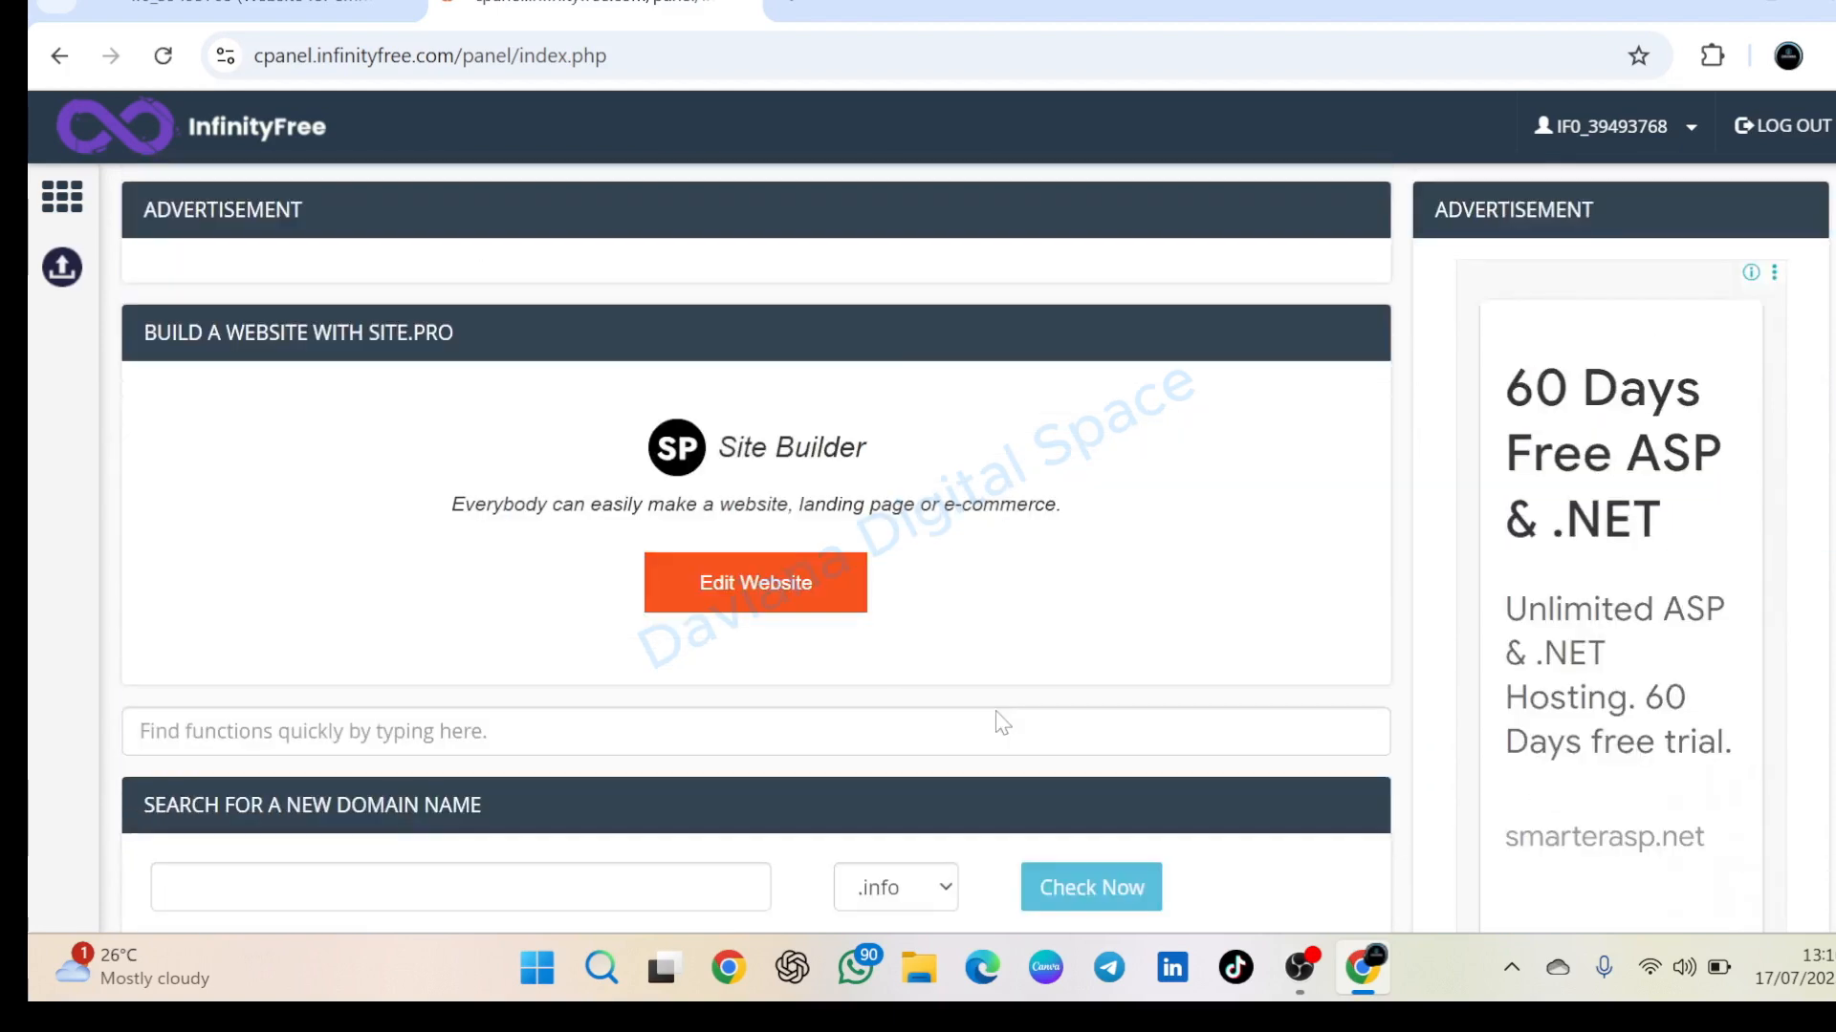
scroll(997, 724, down, 9)
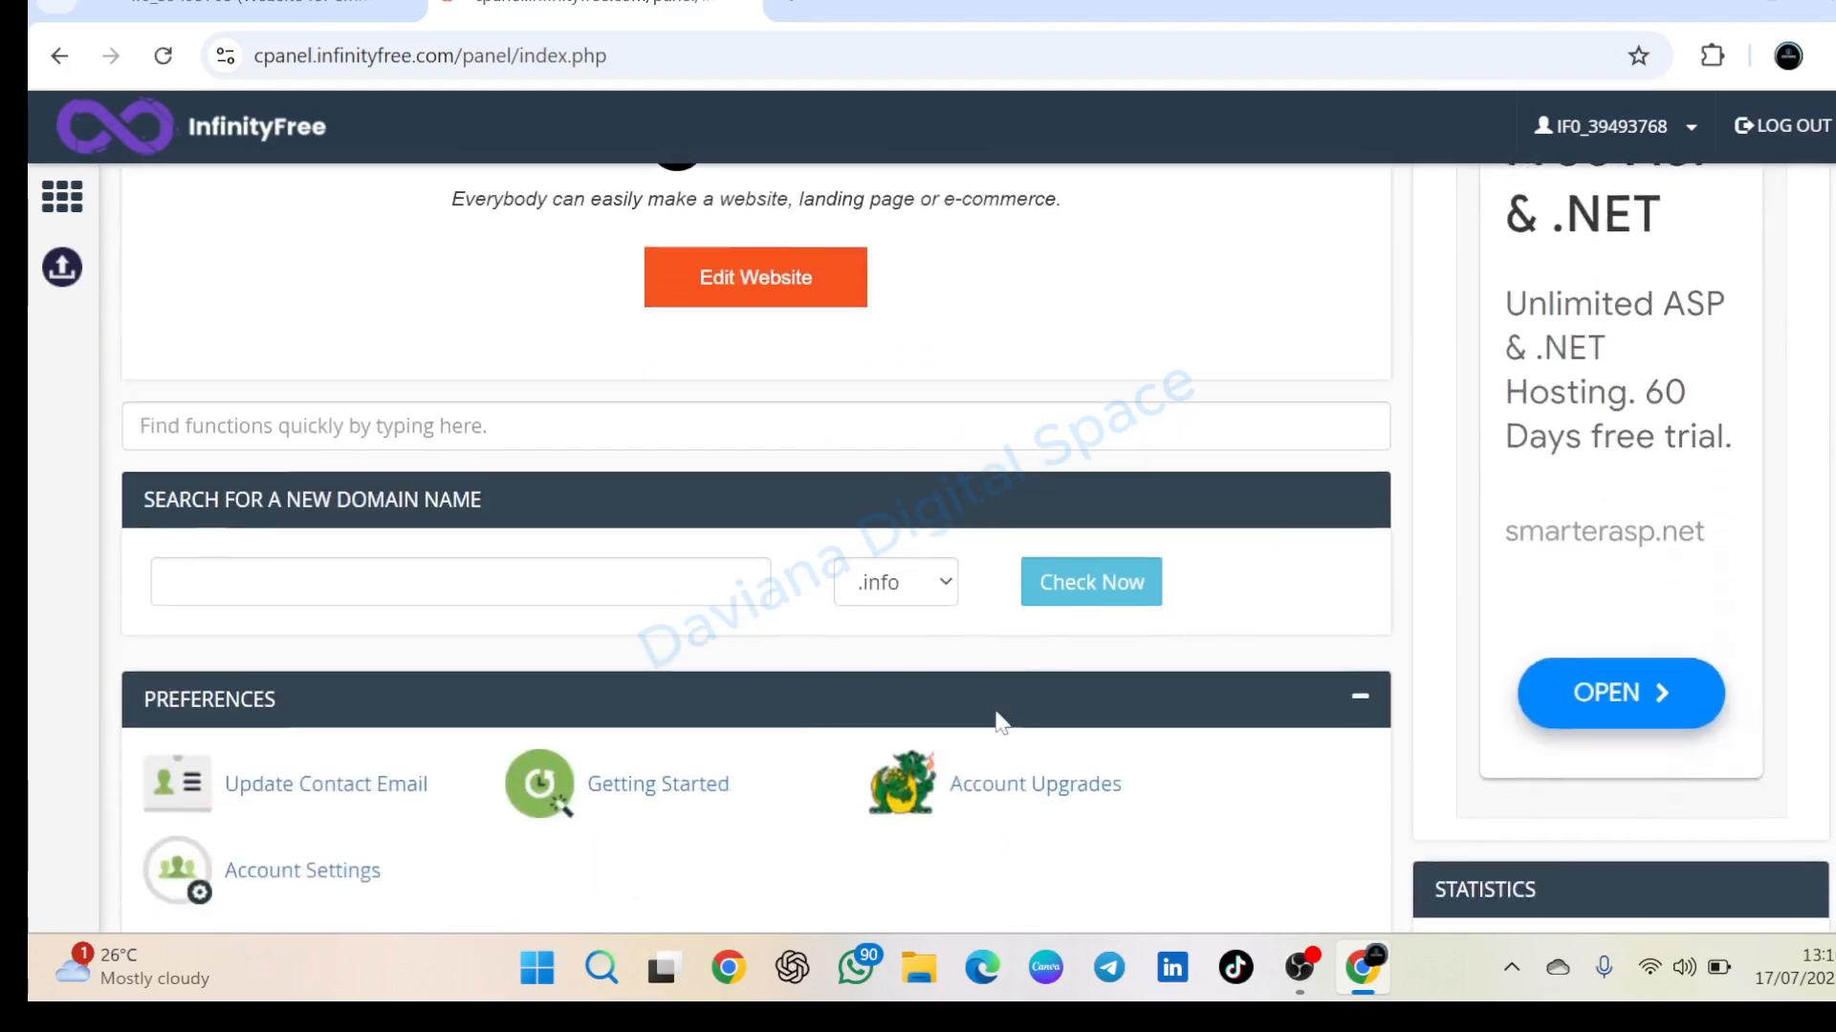
scroll(997, 724, down, 7)
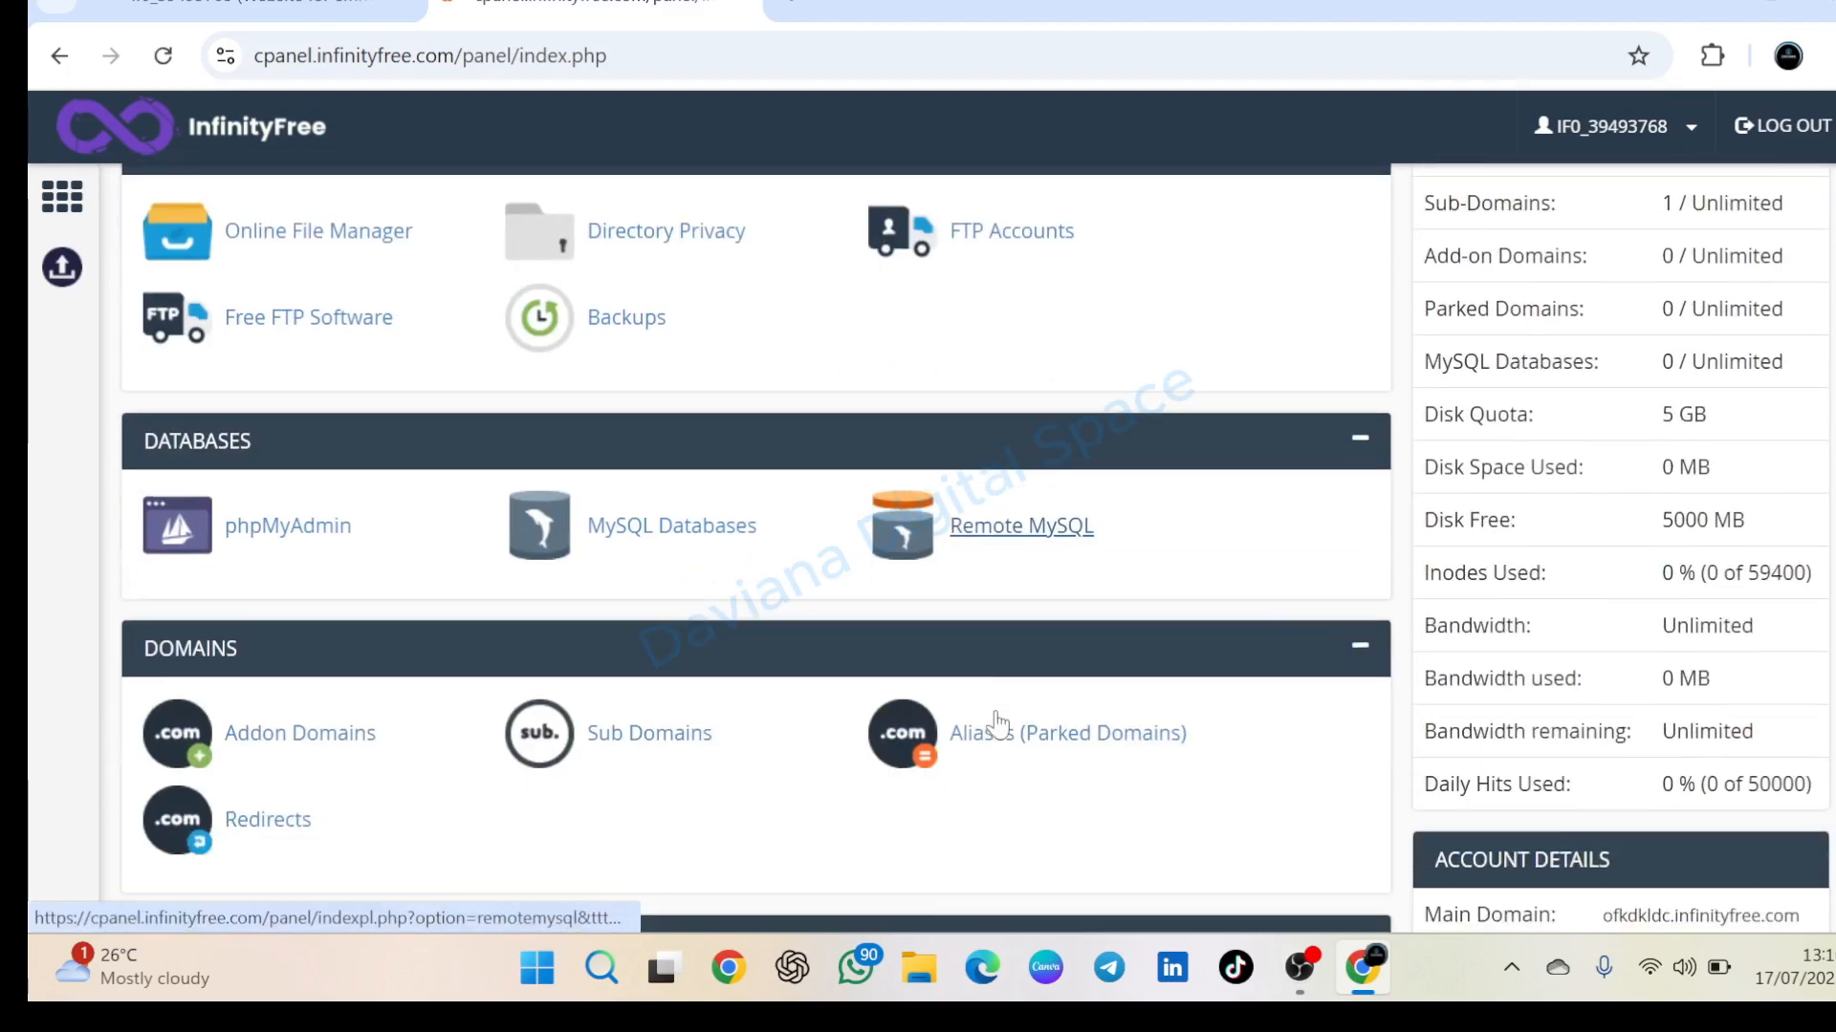
scroll(997, 724, down, 11)
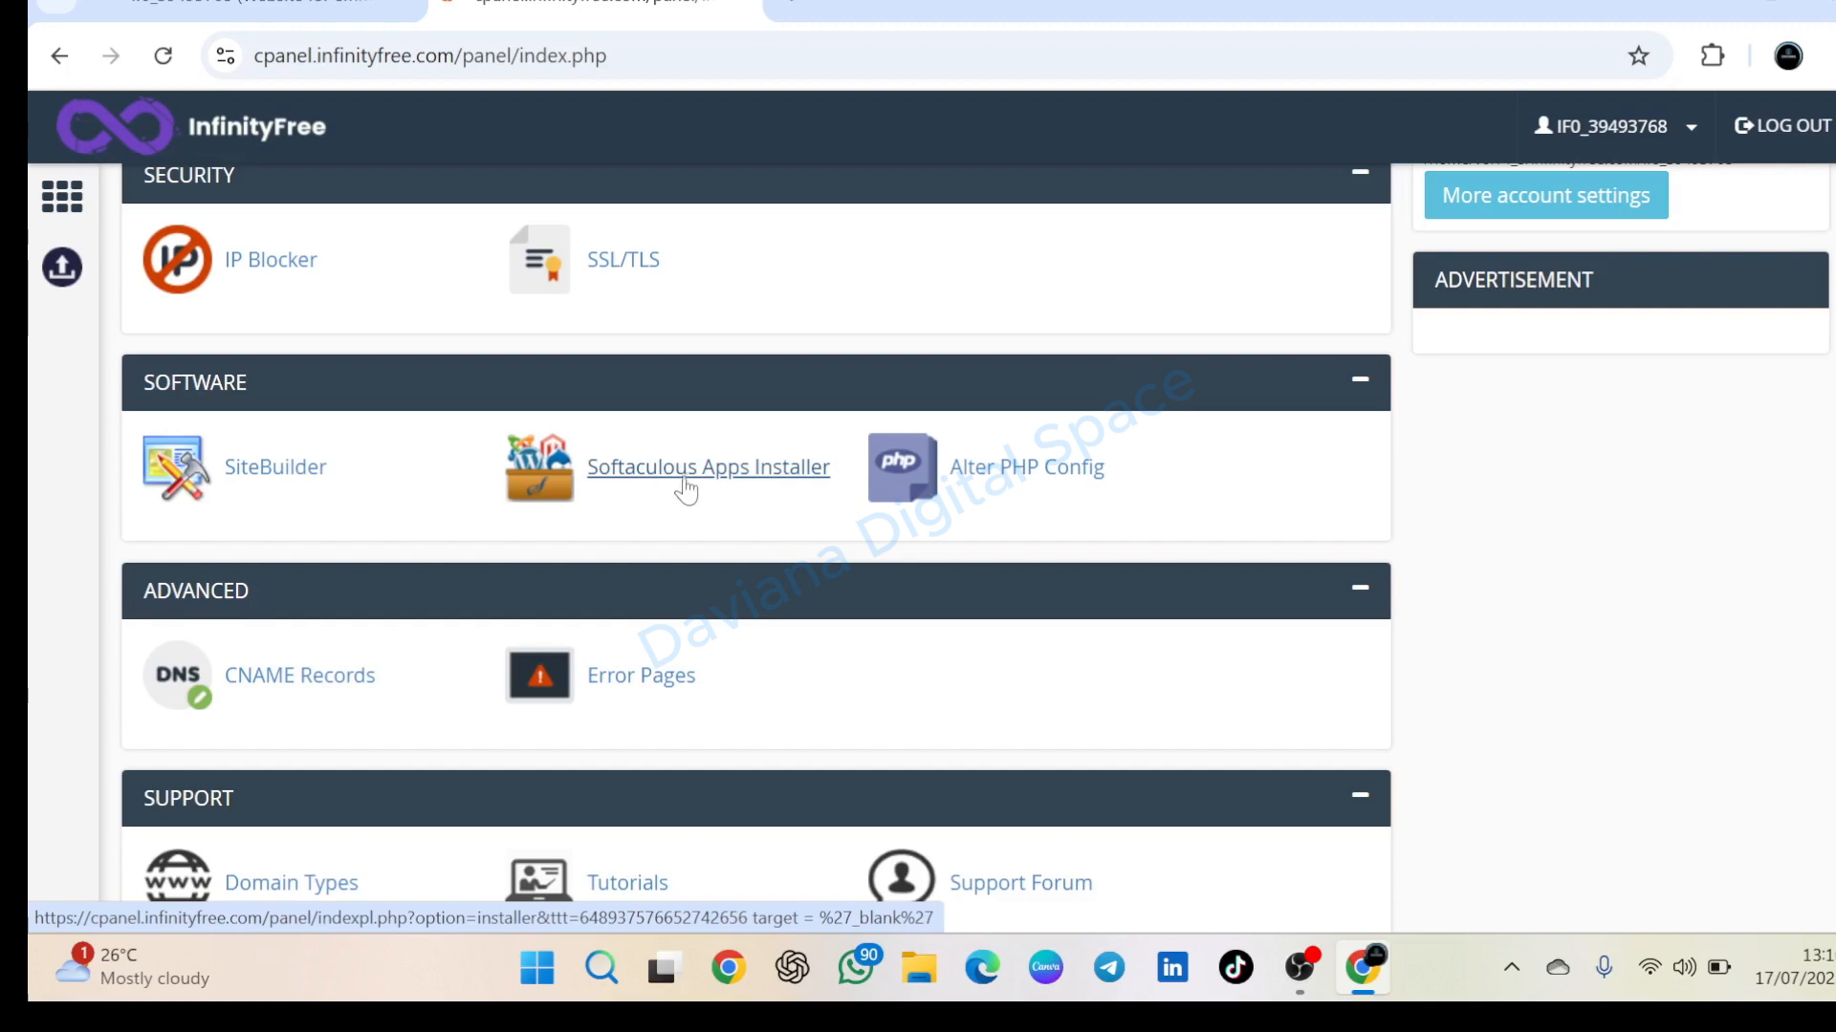
Open the Softaculous Apps Installer and start a WordPress install from the Top Scripts card
click(687, 472)
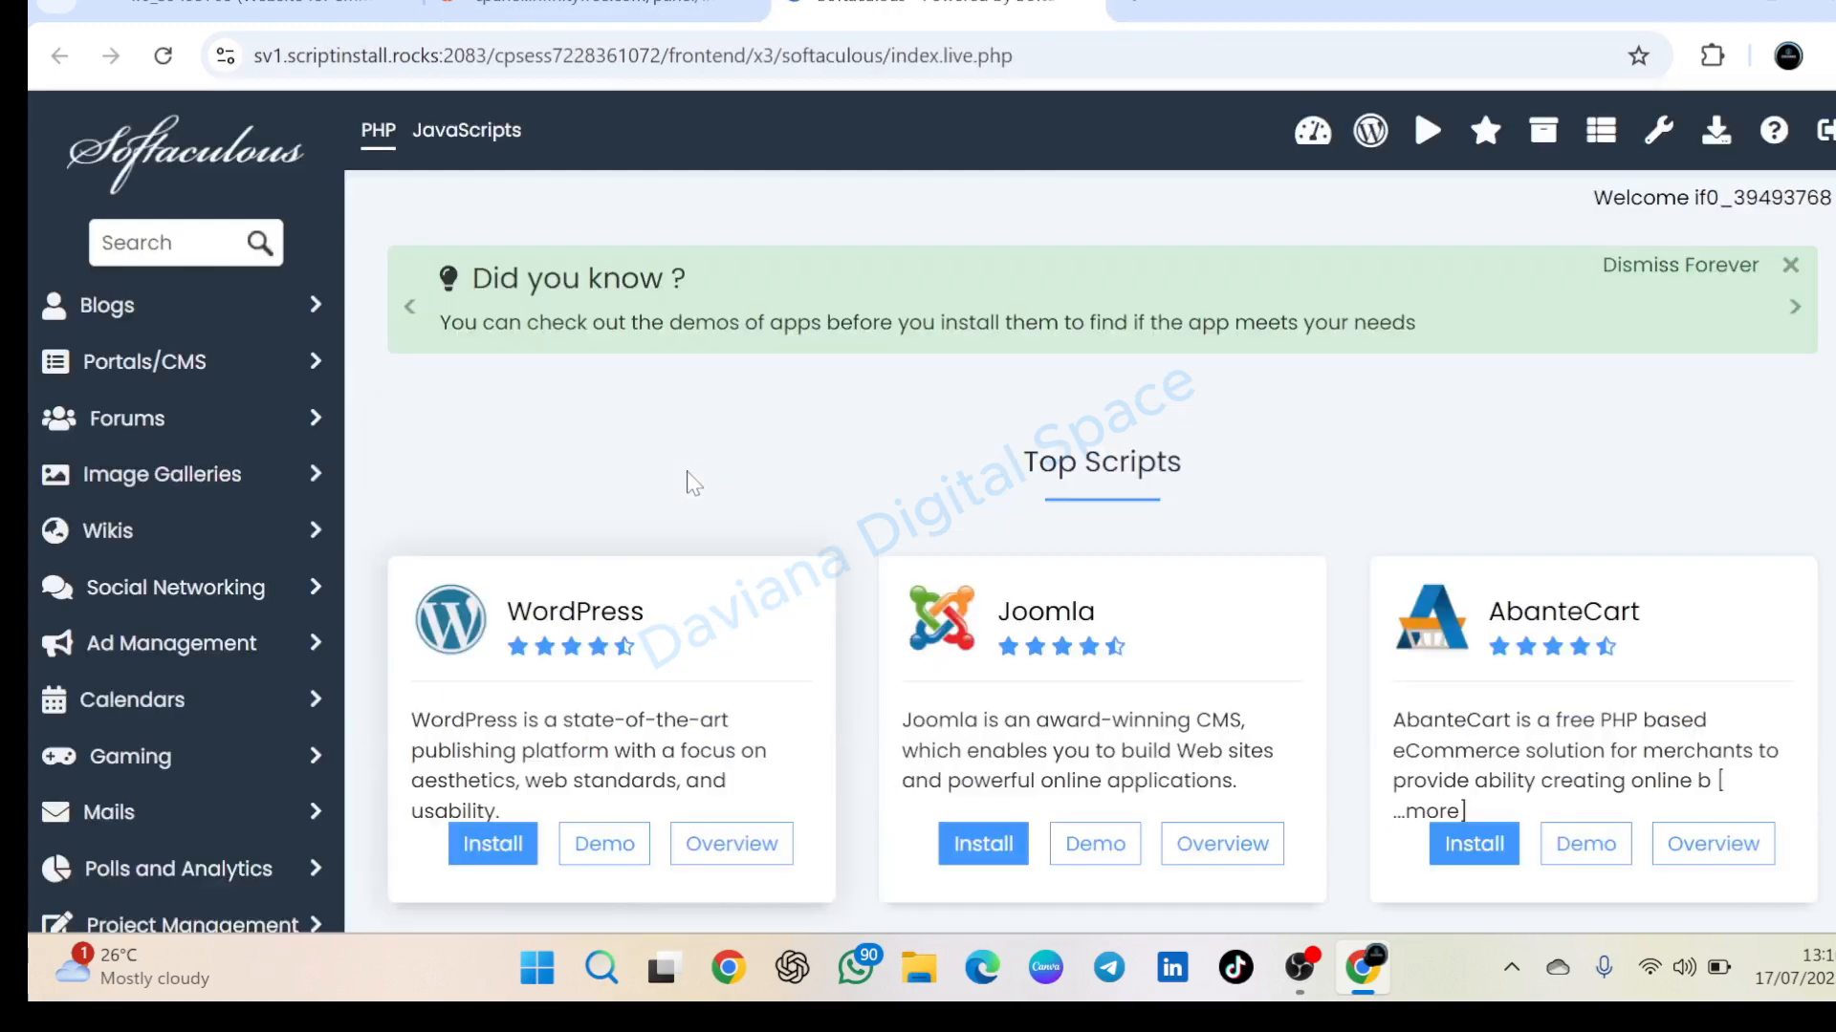
scroll(757, 514, down, 3)
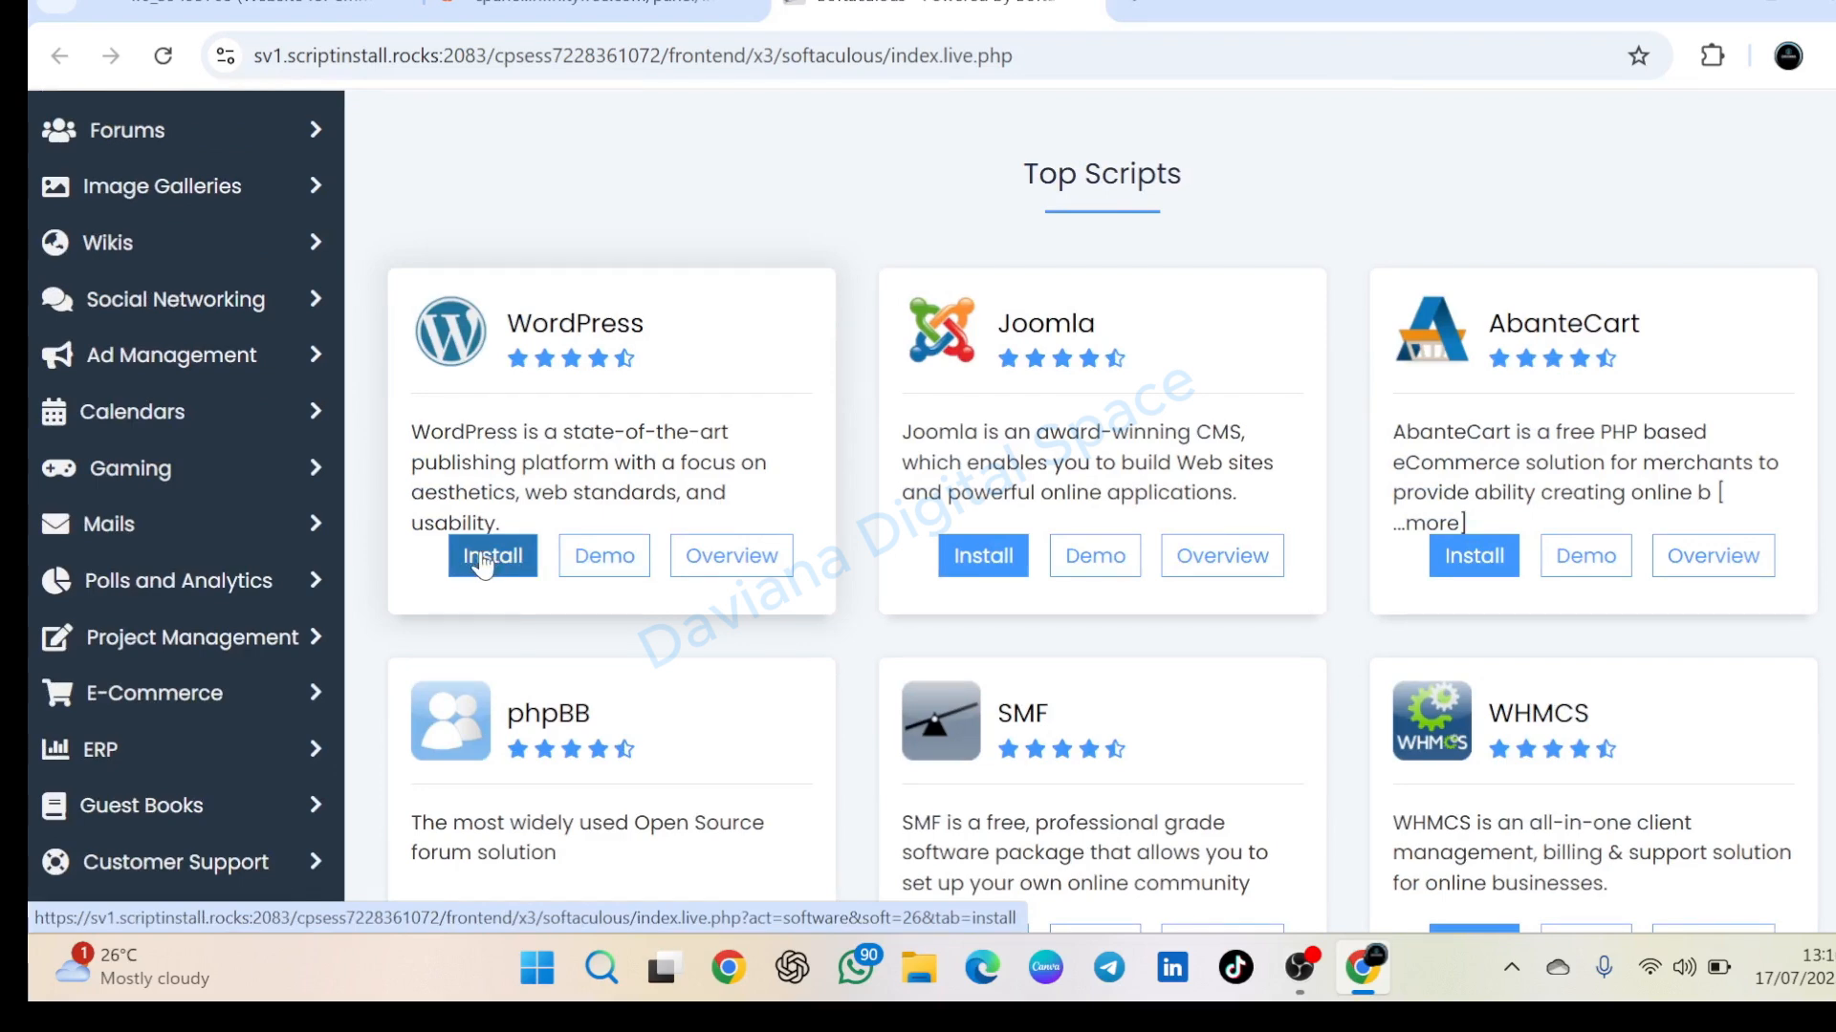
click(484, 564)
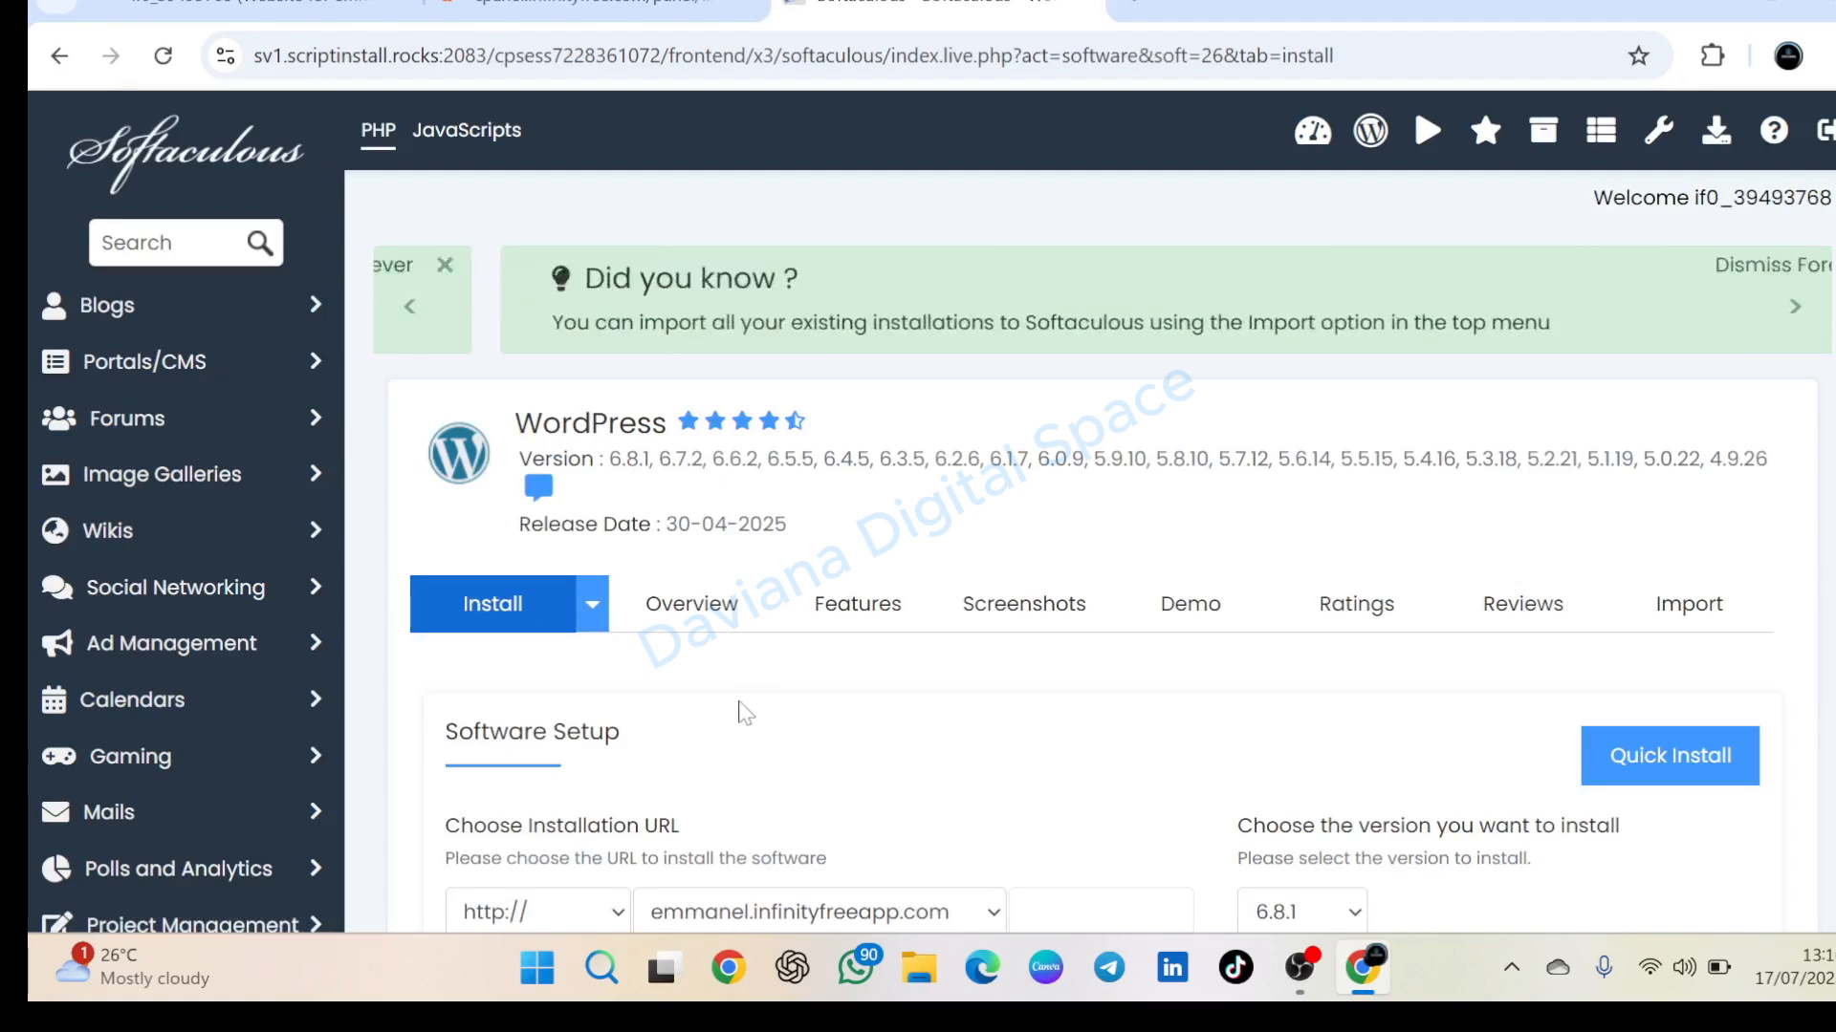
scroll(745, 713, down, 4)
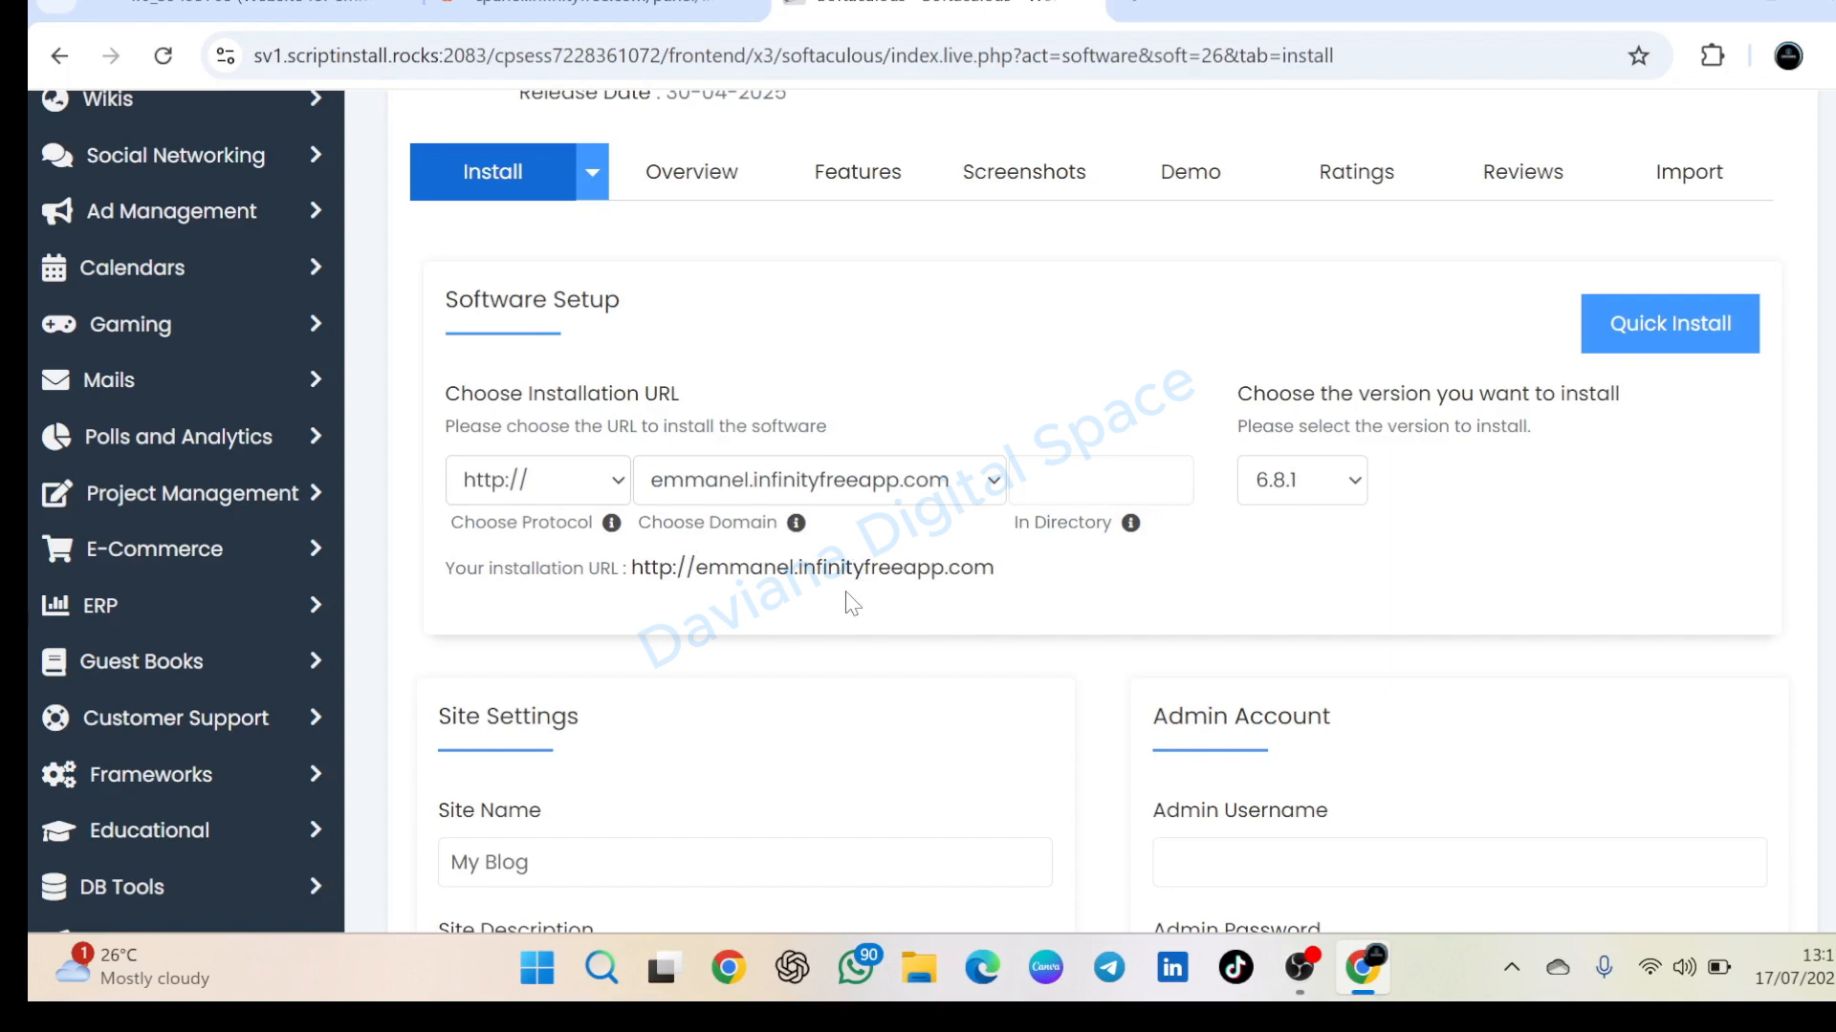
click(996, 483)
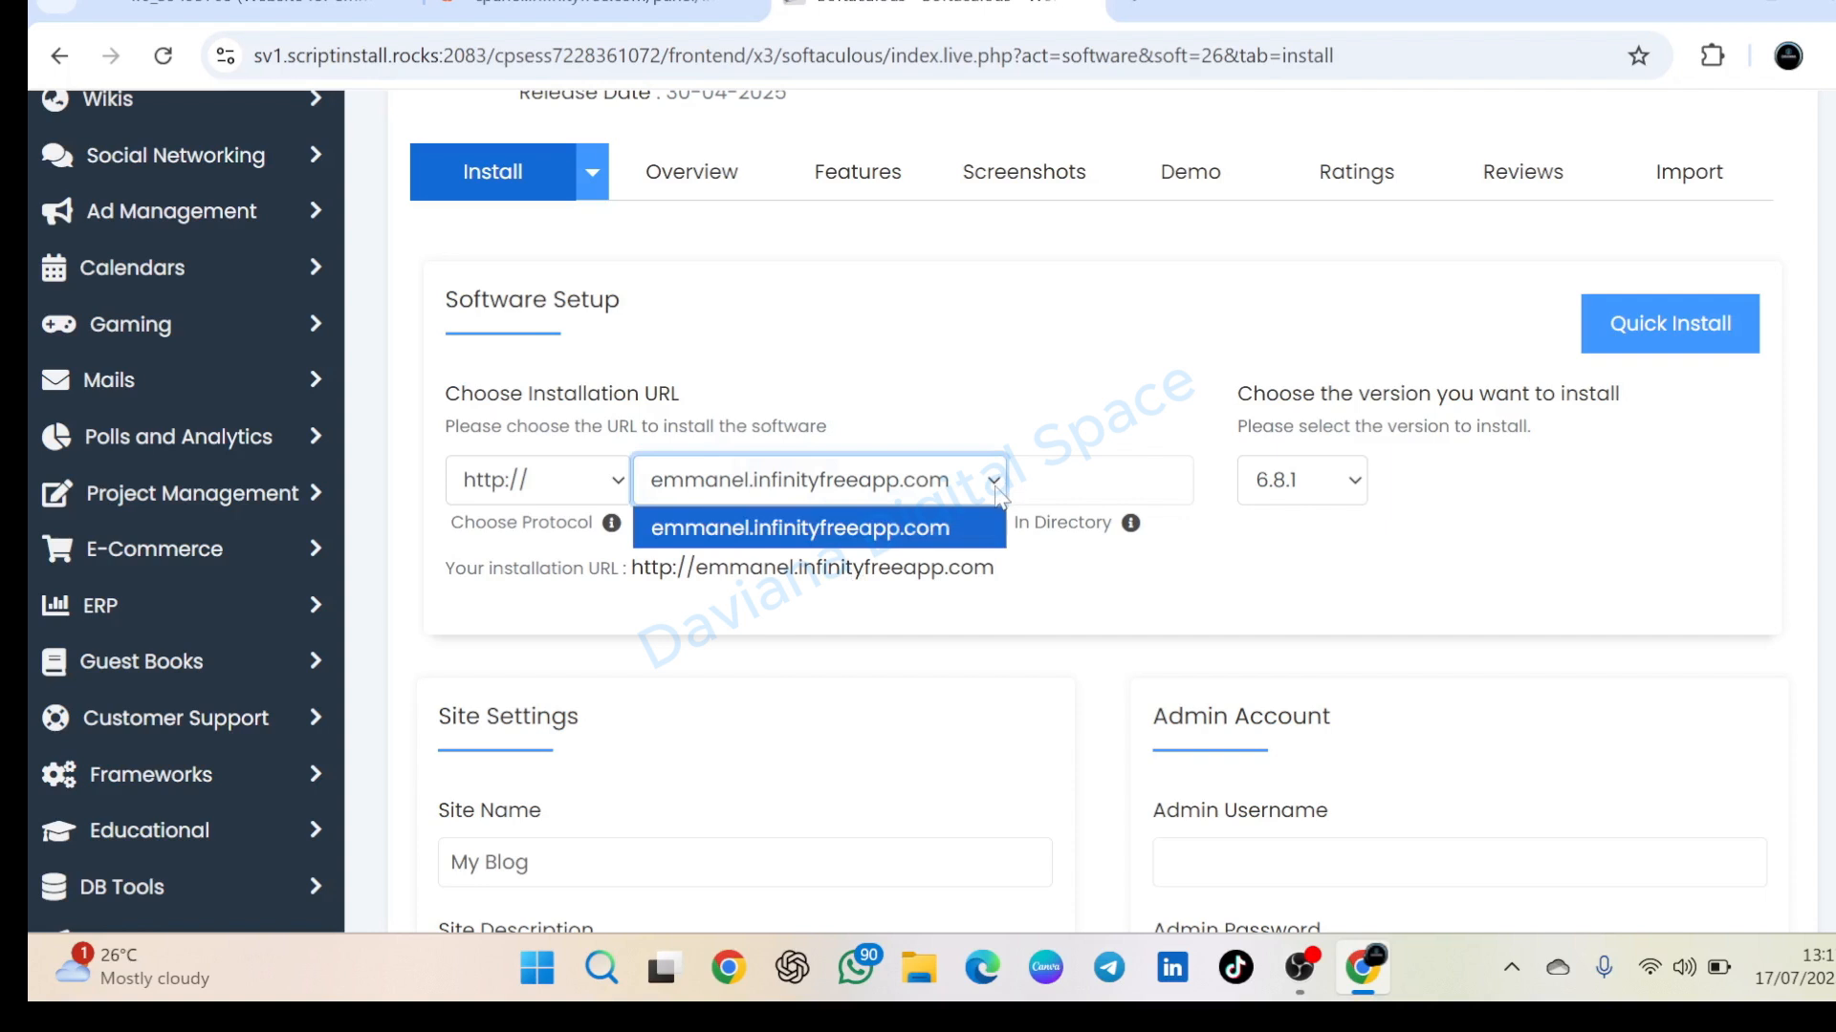
click(908, 626)
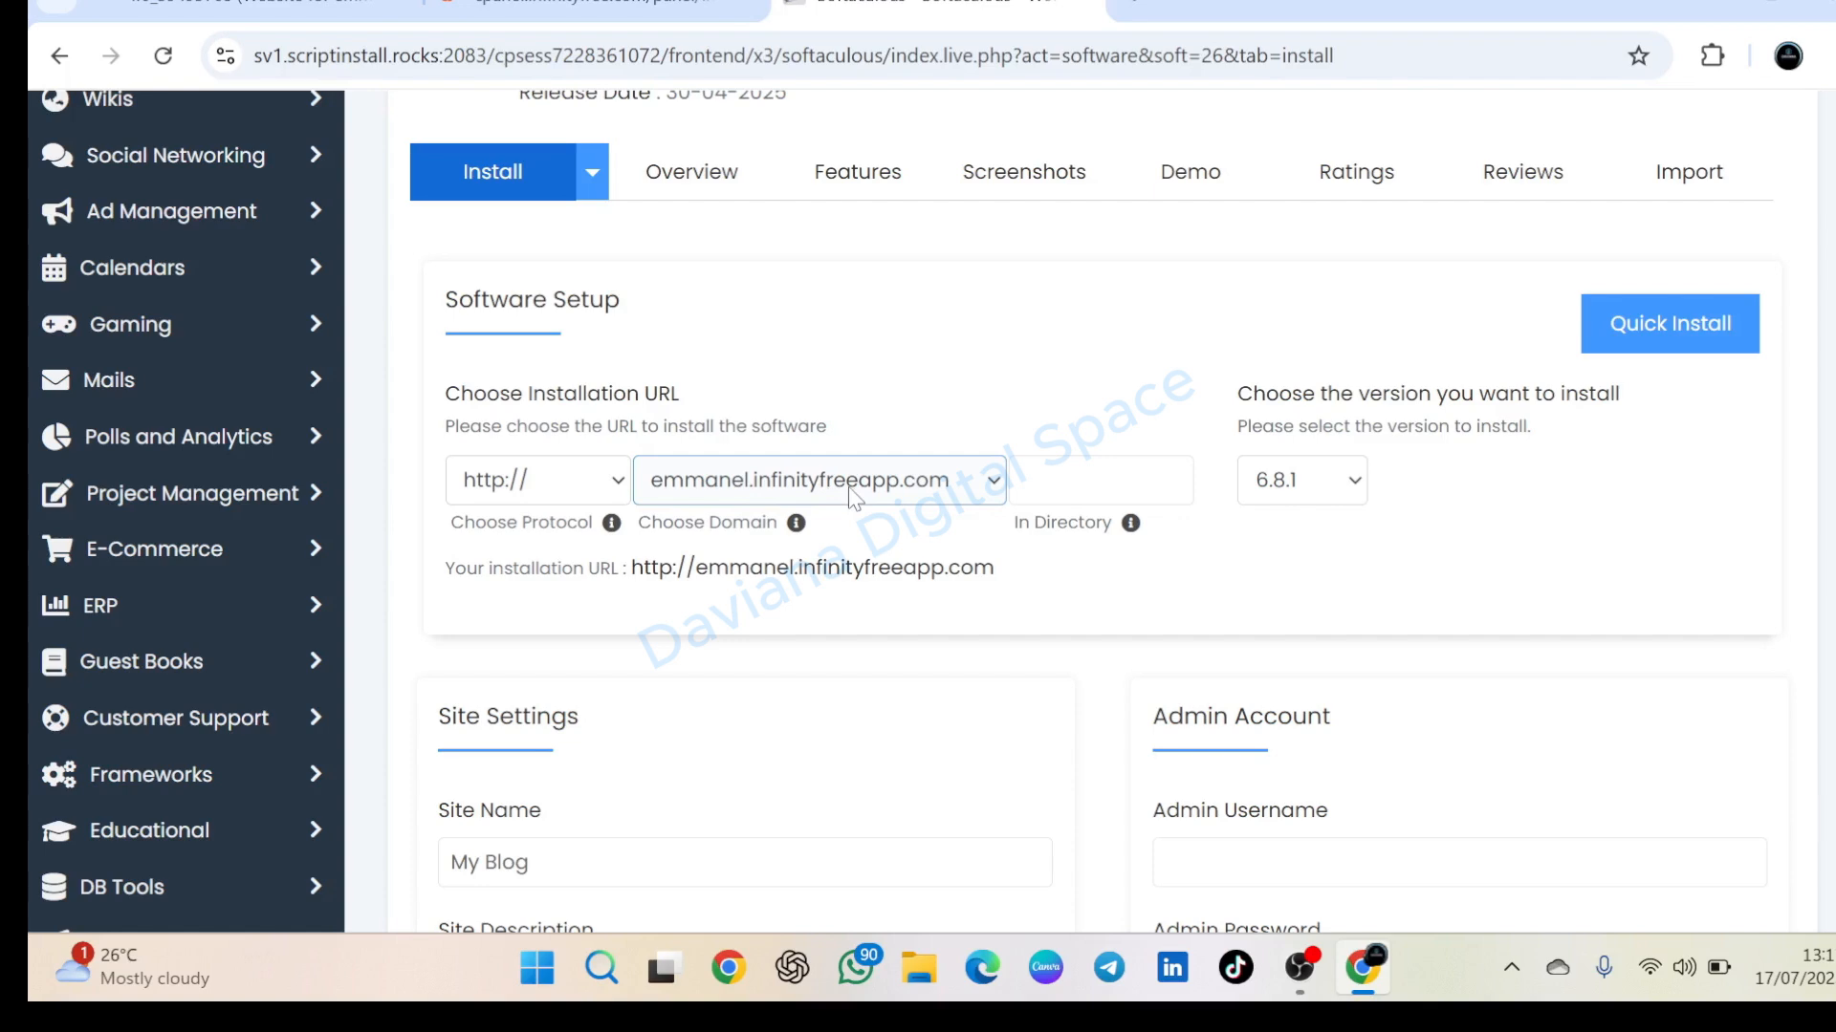
scroll(847, 486, down, 4)
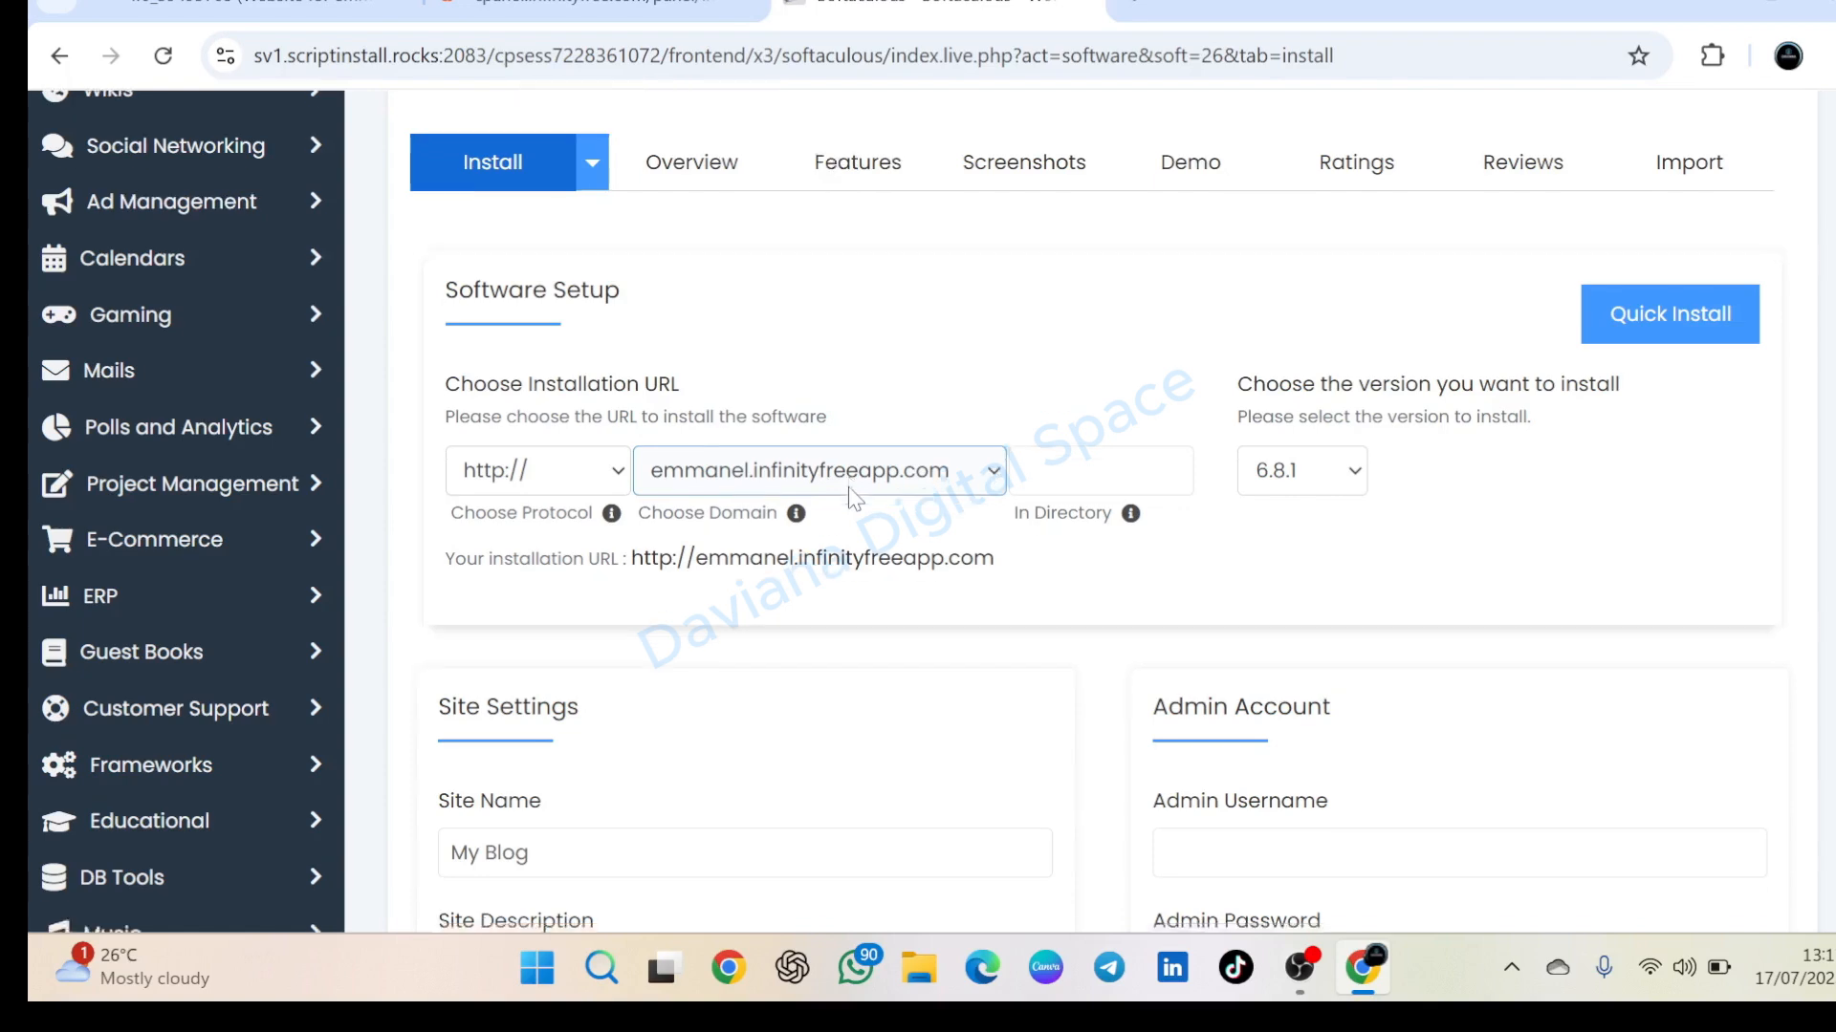
scroll(848, 485, up, 8)
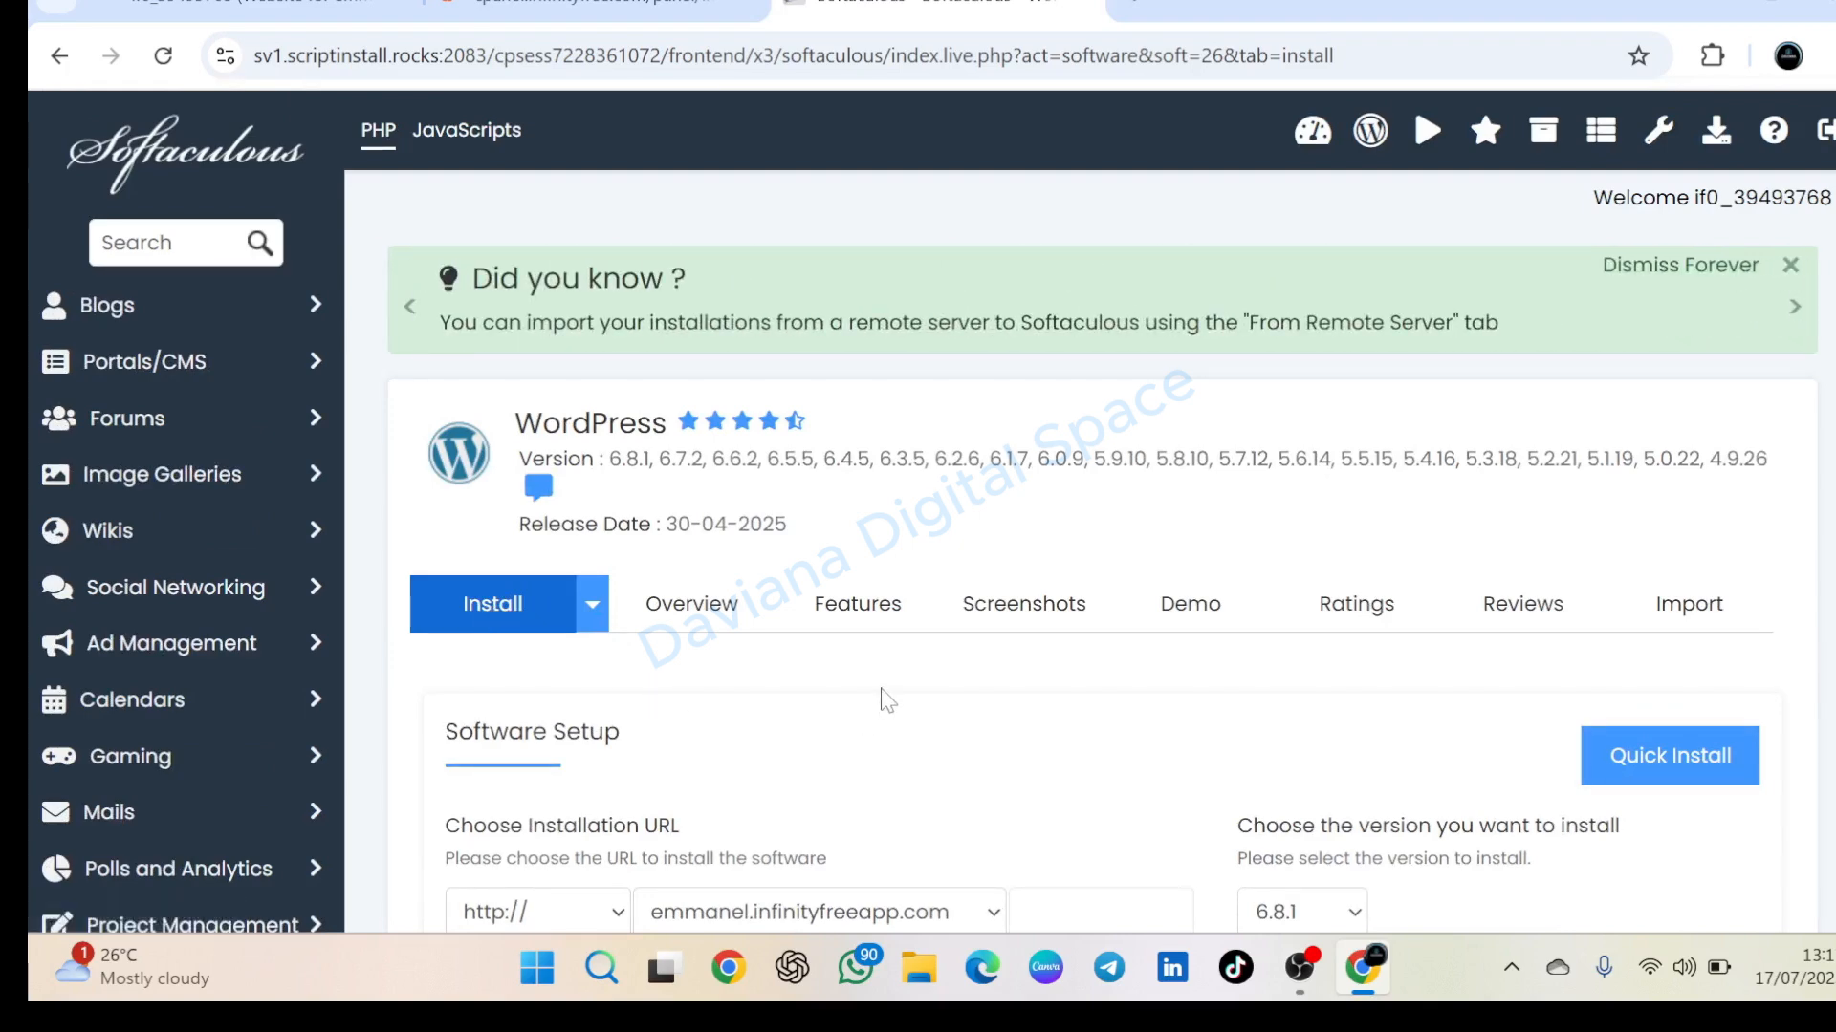
scroll(877, 697, down, 8)
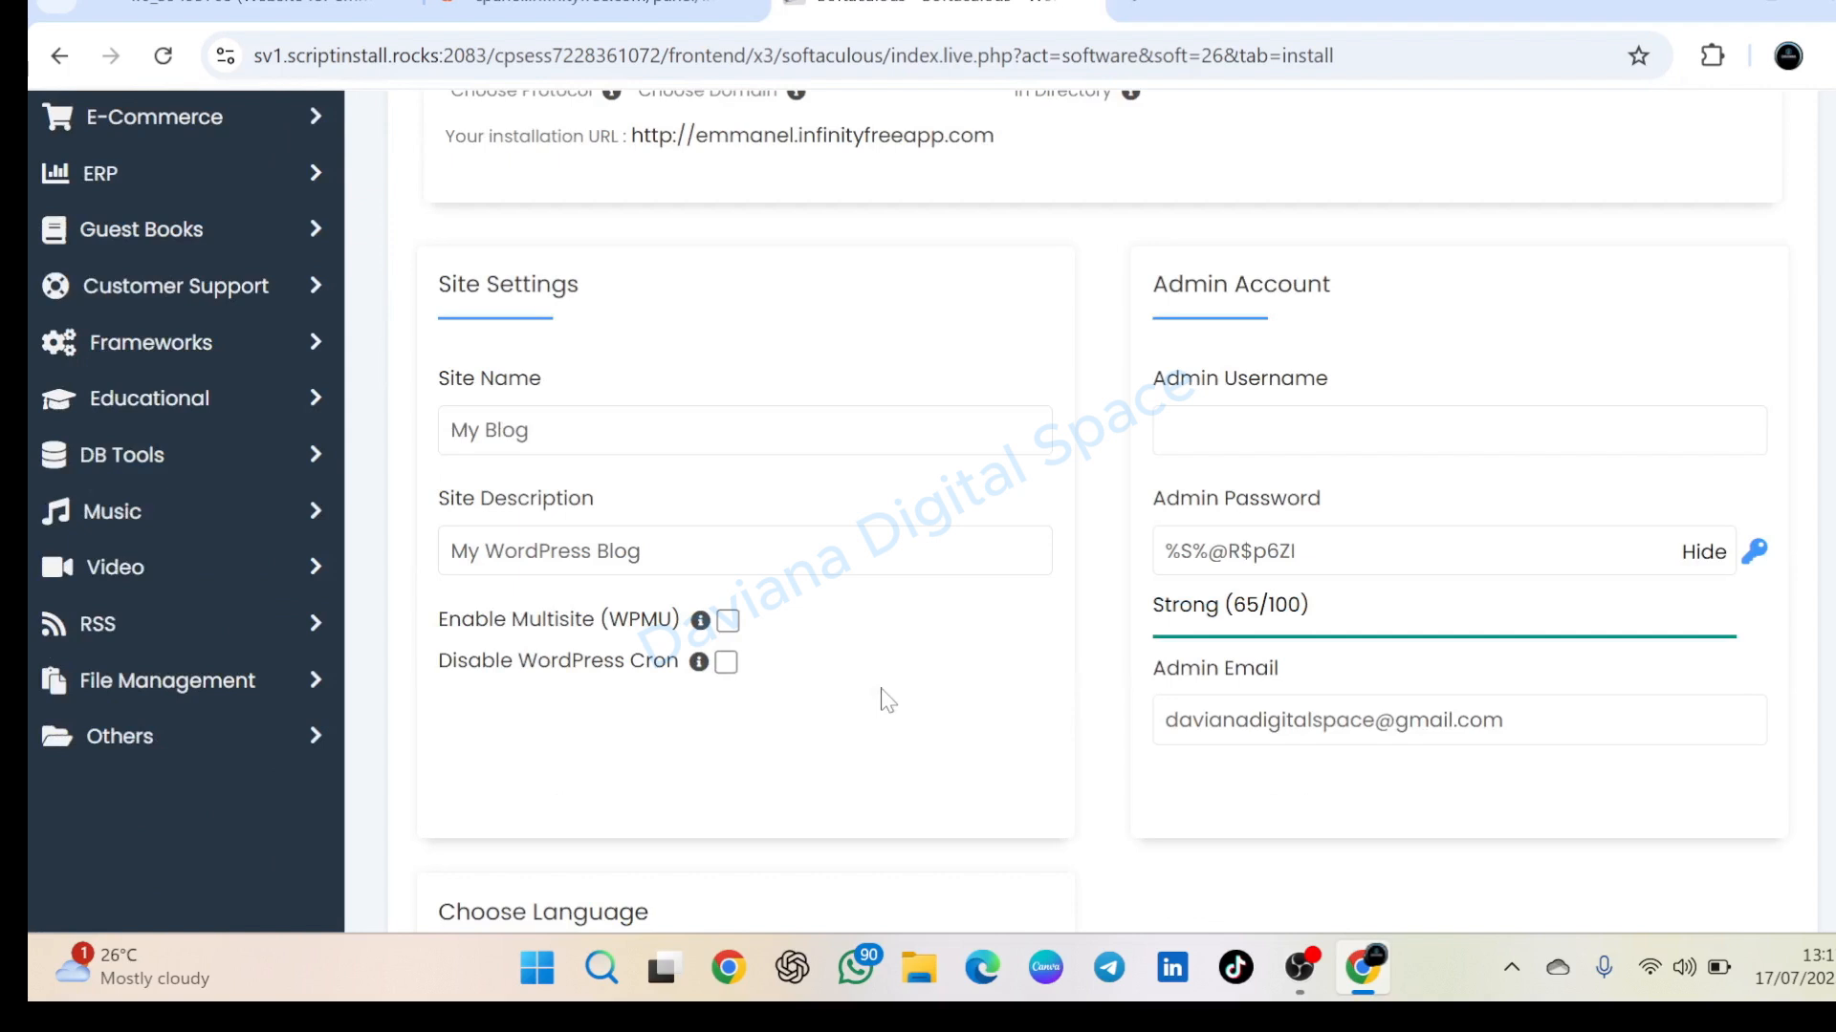
scroll(887, 699, up, 1)
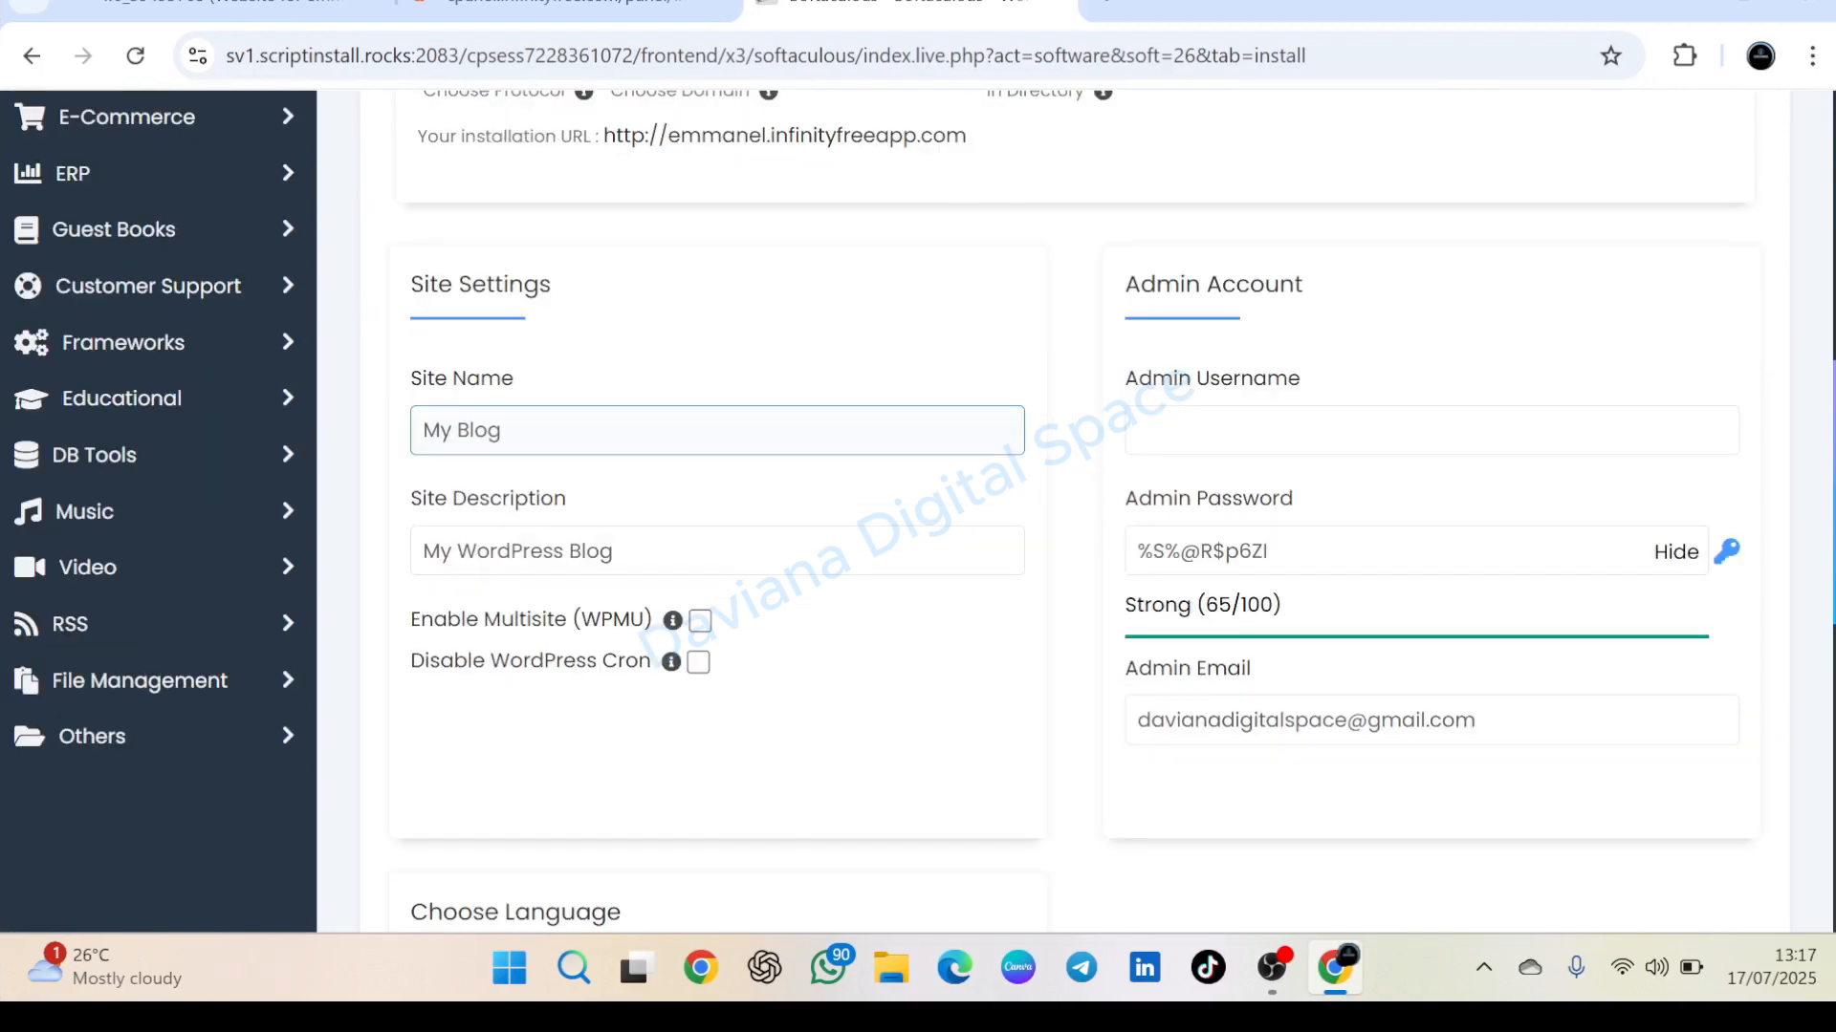
Replace the default site name 'My Blog' with emmanuel
click(688, 431)
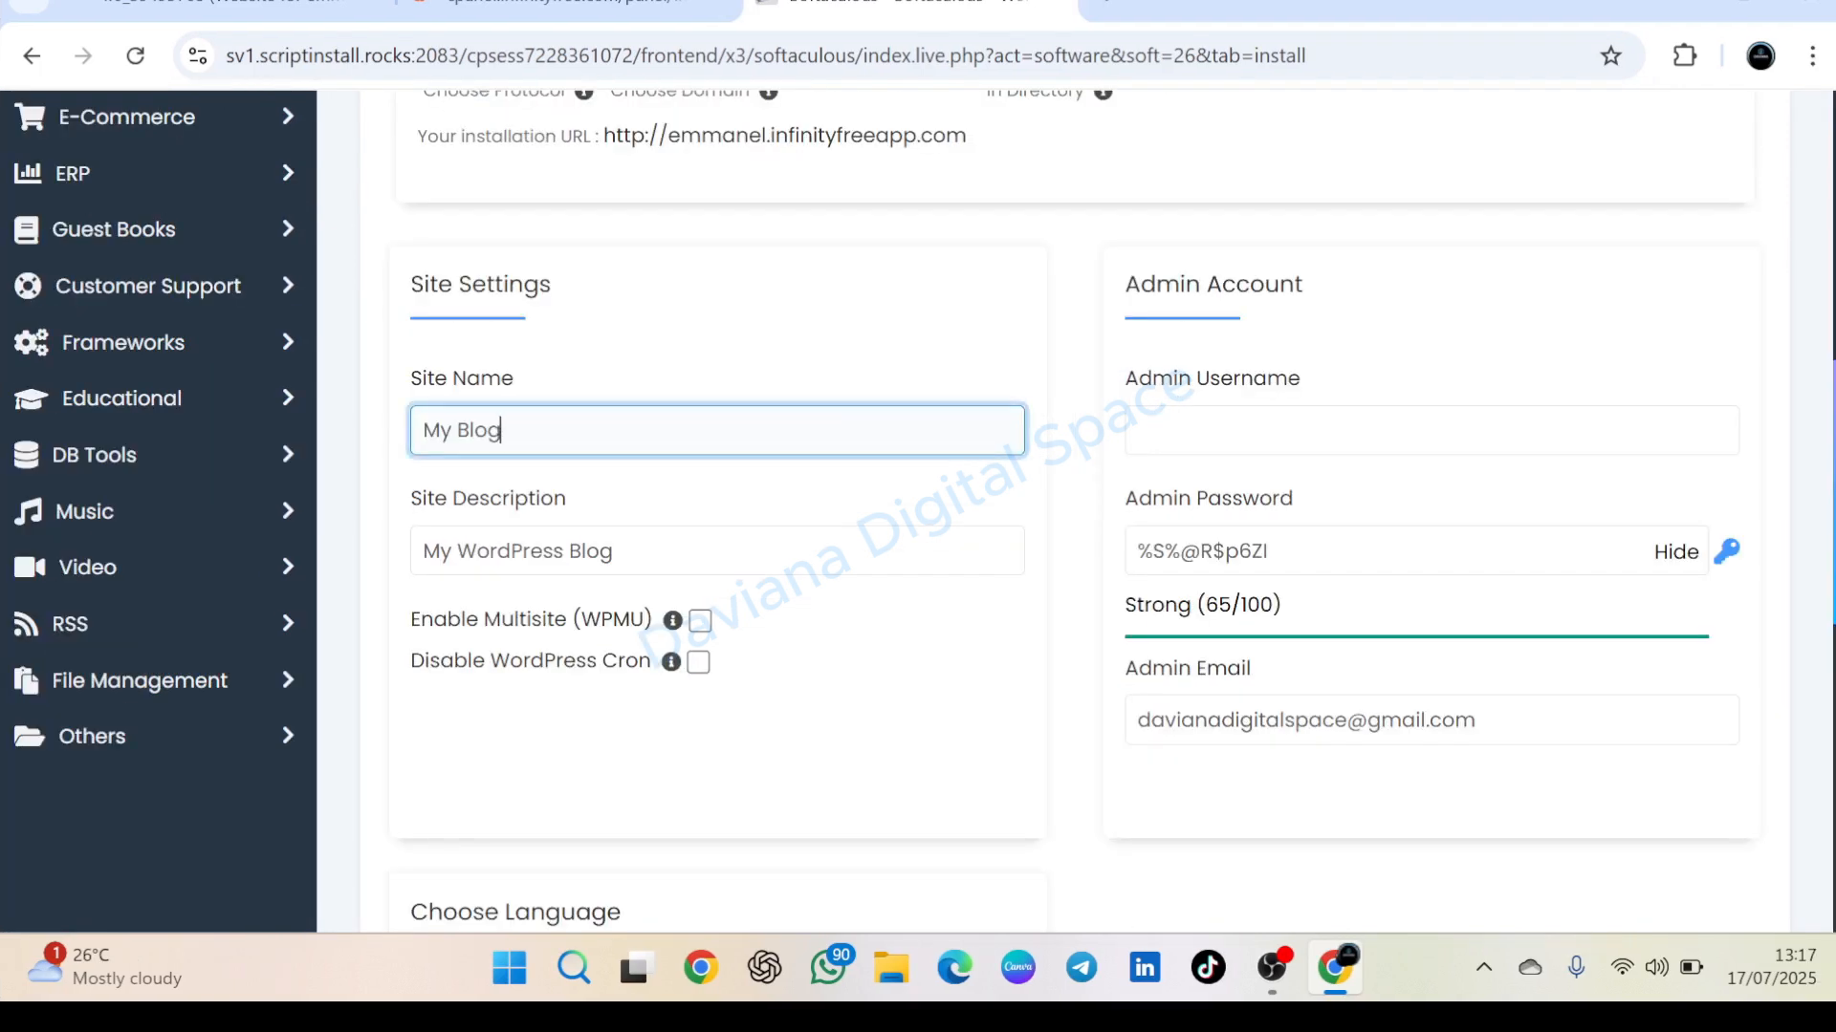
key(BackSpace)
key(BackSpace)
key(BackSpace)
key(BackSpace)
key(BackSpace)
key(BackSpace)
text(emmanuel)
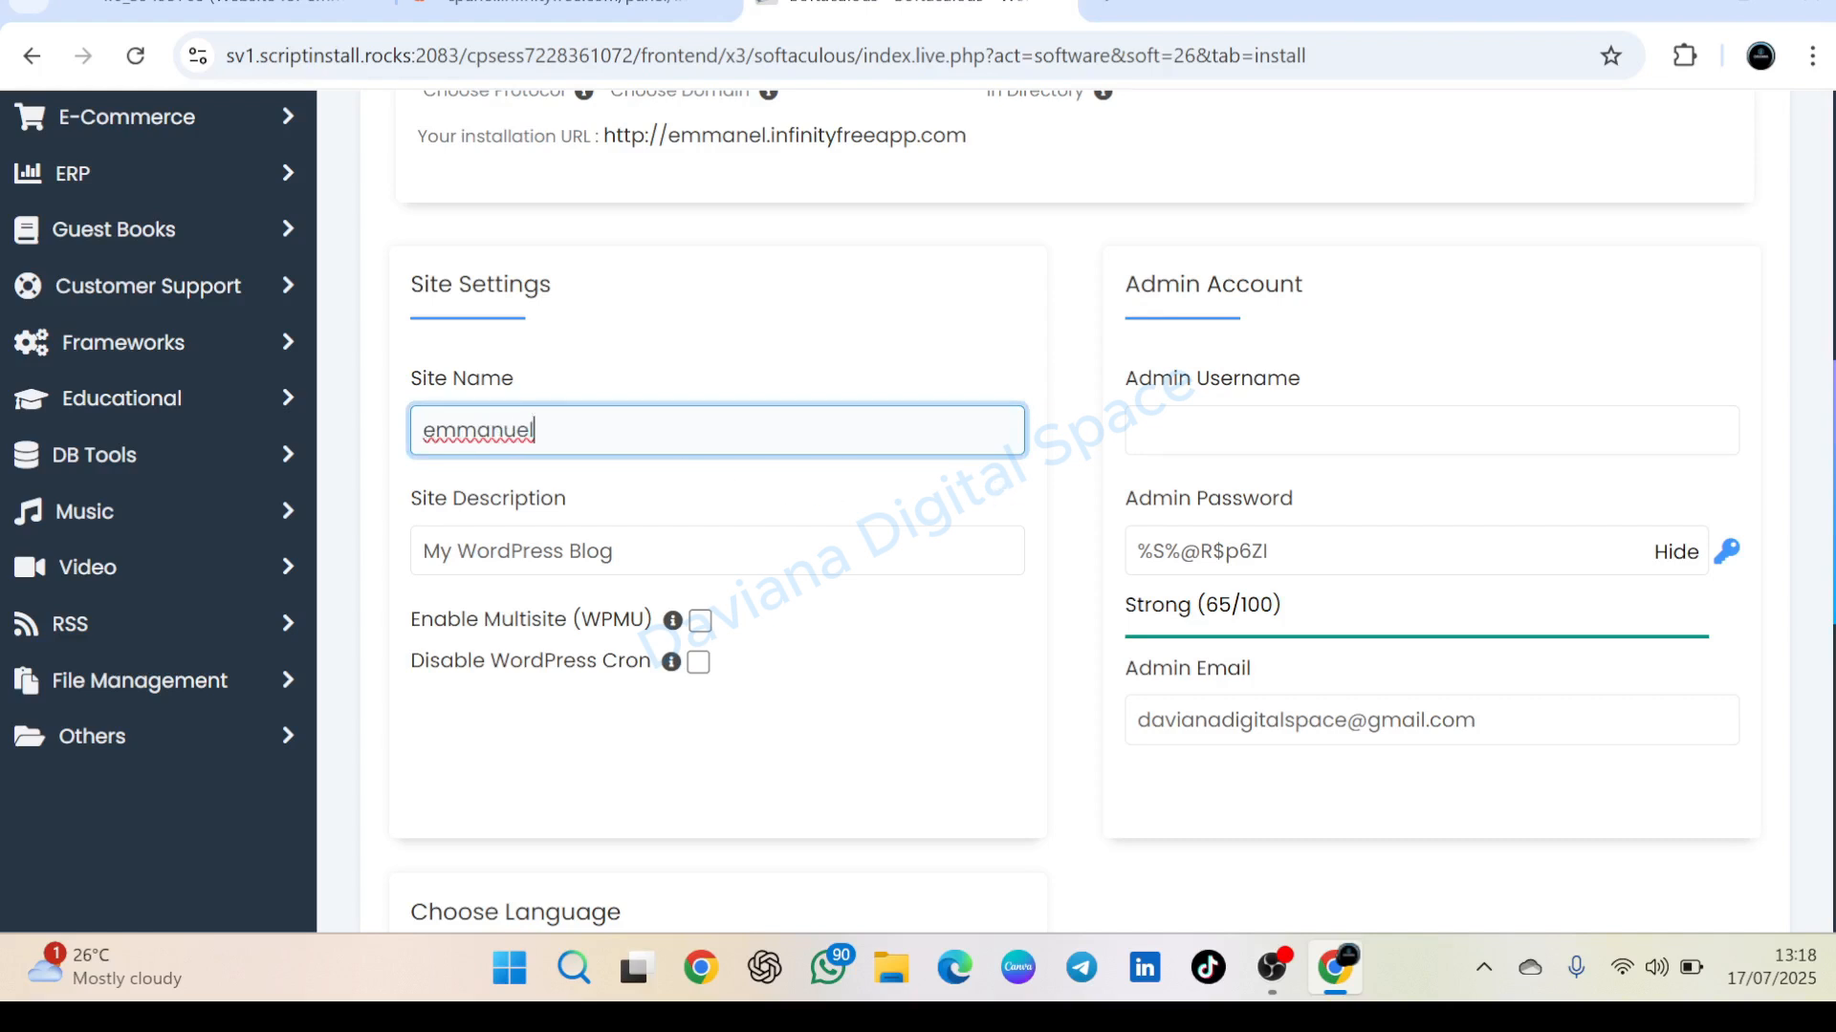
Replace the generated admin password with a custom one of your own
click(1281, 430)
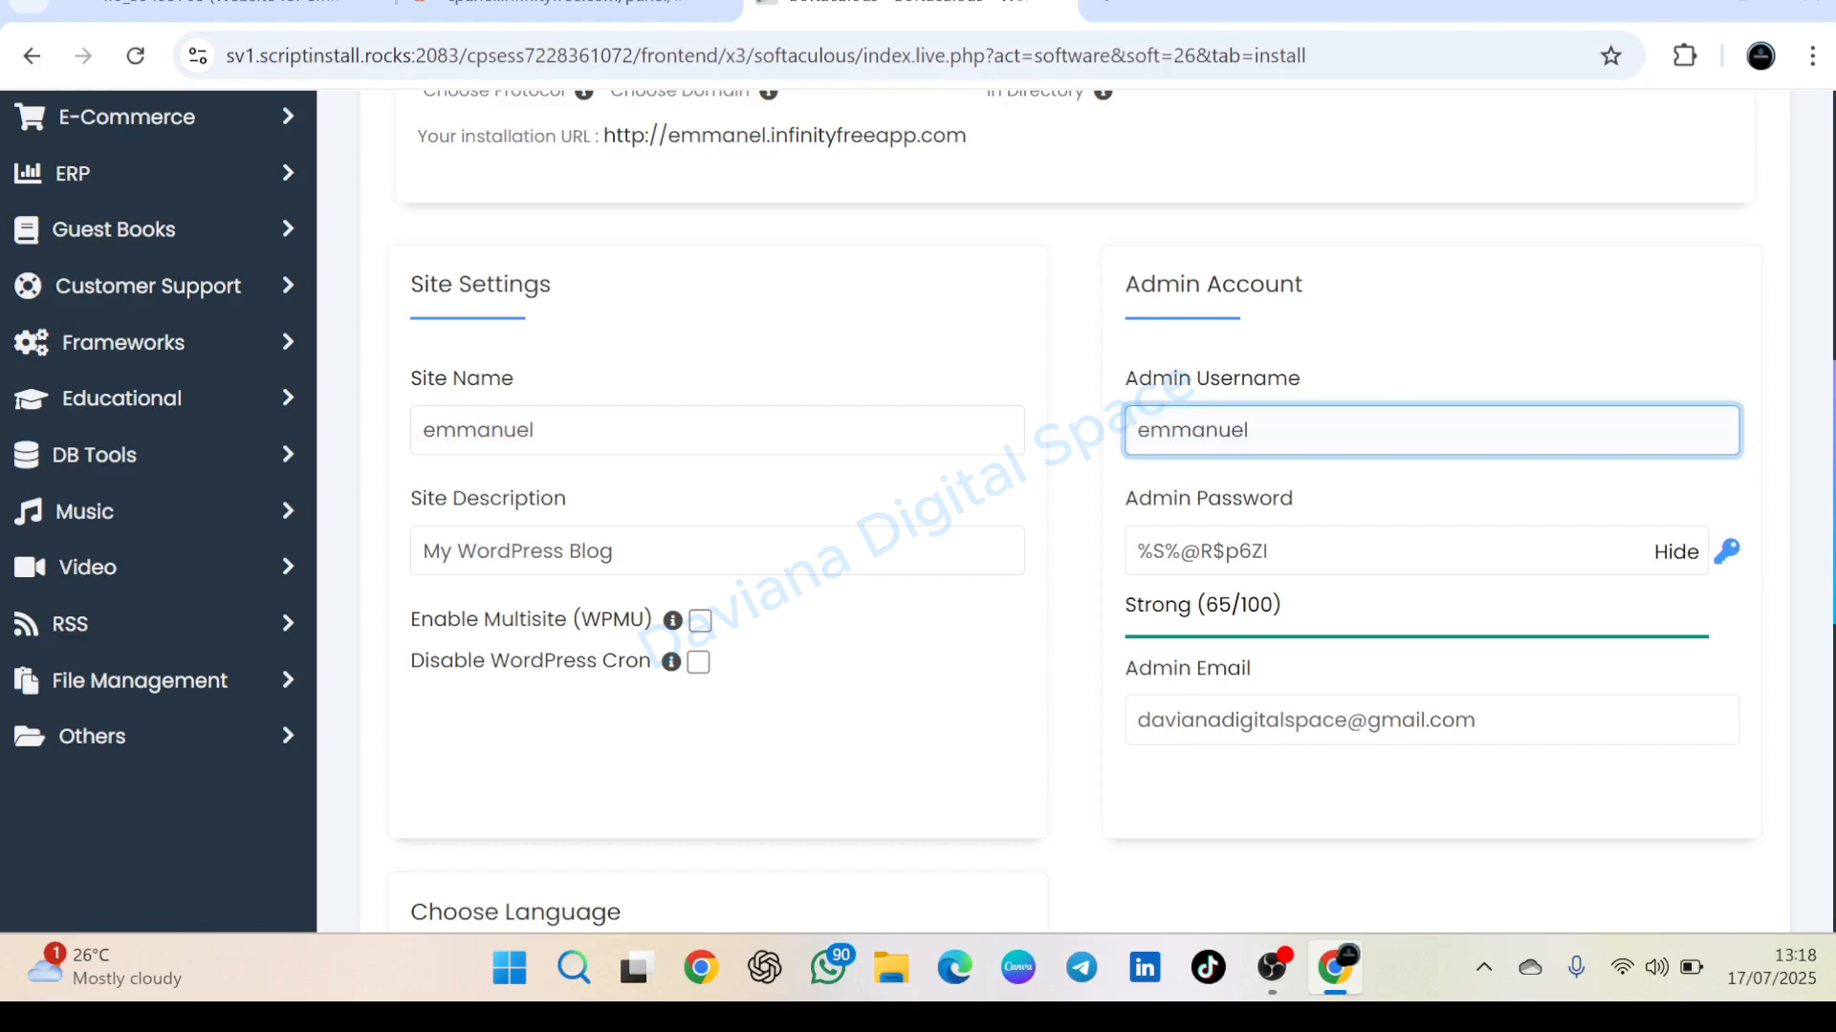
click(1348, 552)
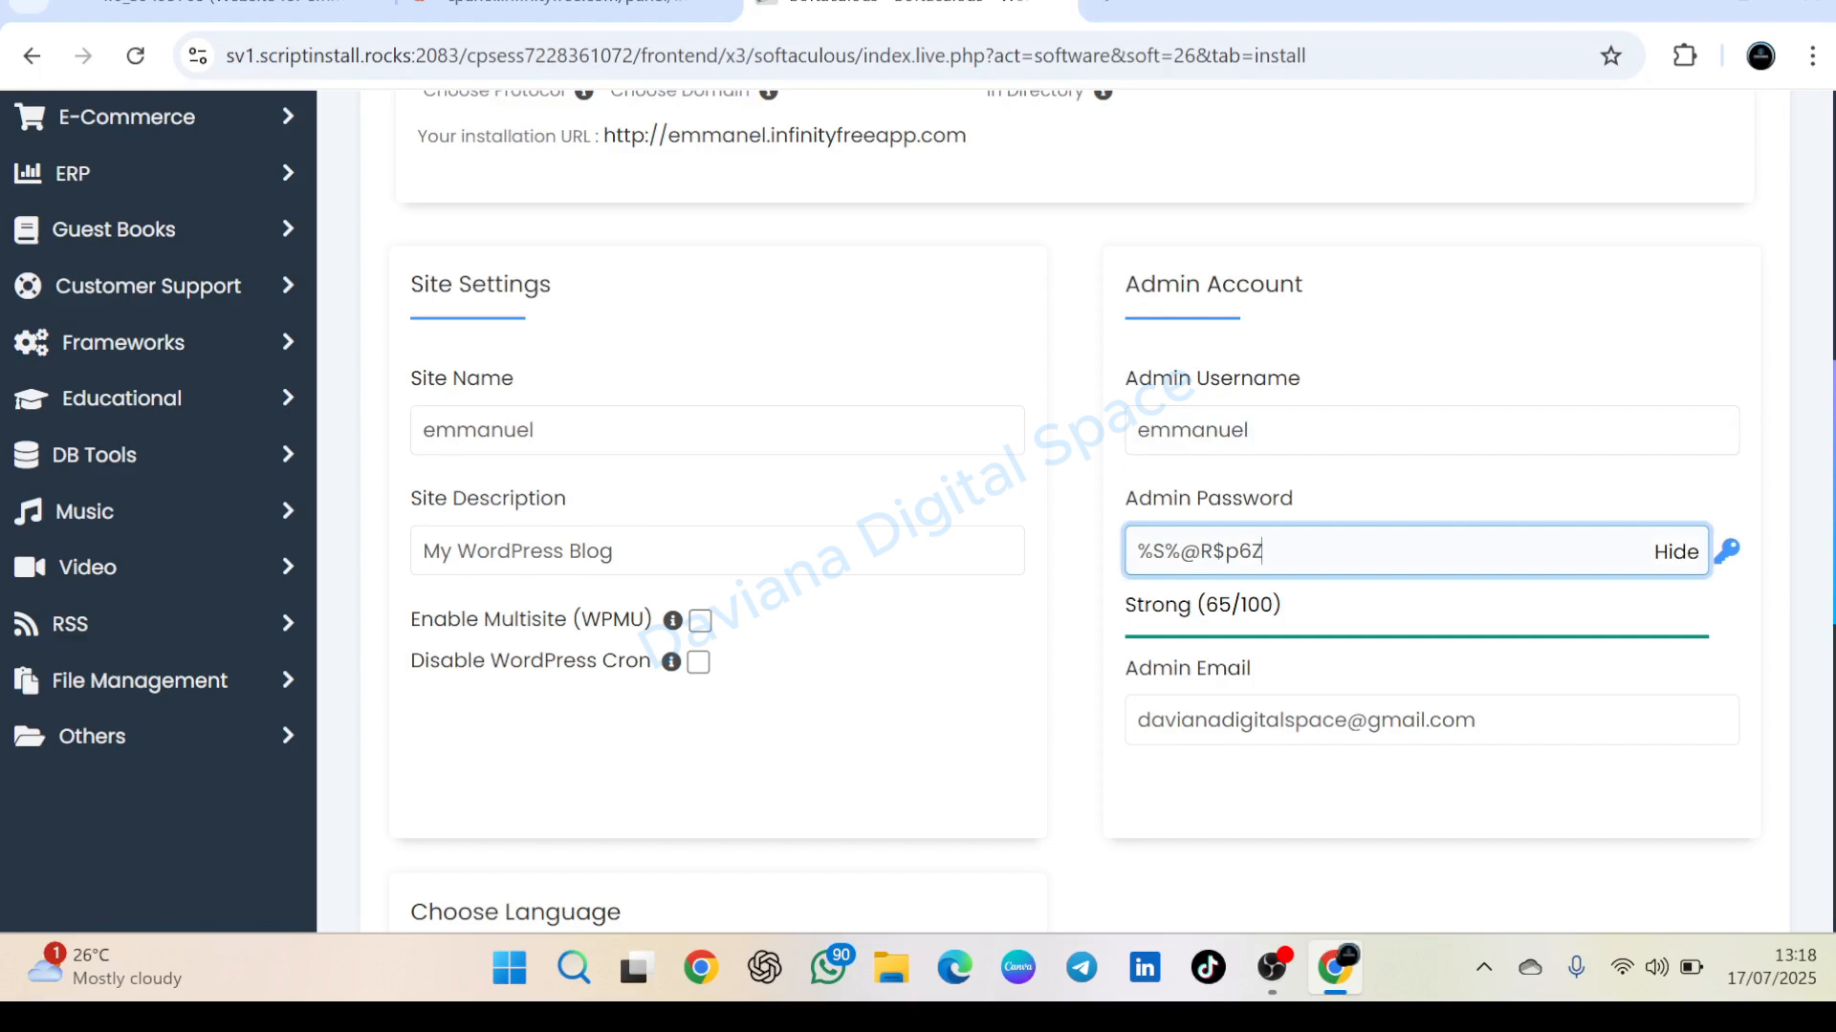
key(BackSpace)
key(BackSpace)
key(BackSpace)
key(BackSpace)
key(BackSpace)
key(BackSpace)
key(BackSpace)
key(BackSpace)
key(BackSpace)
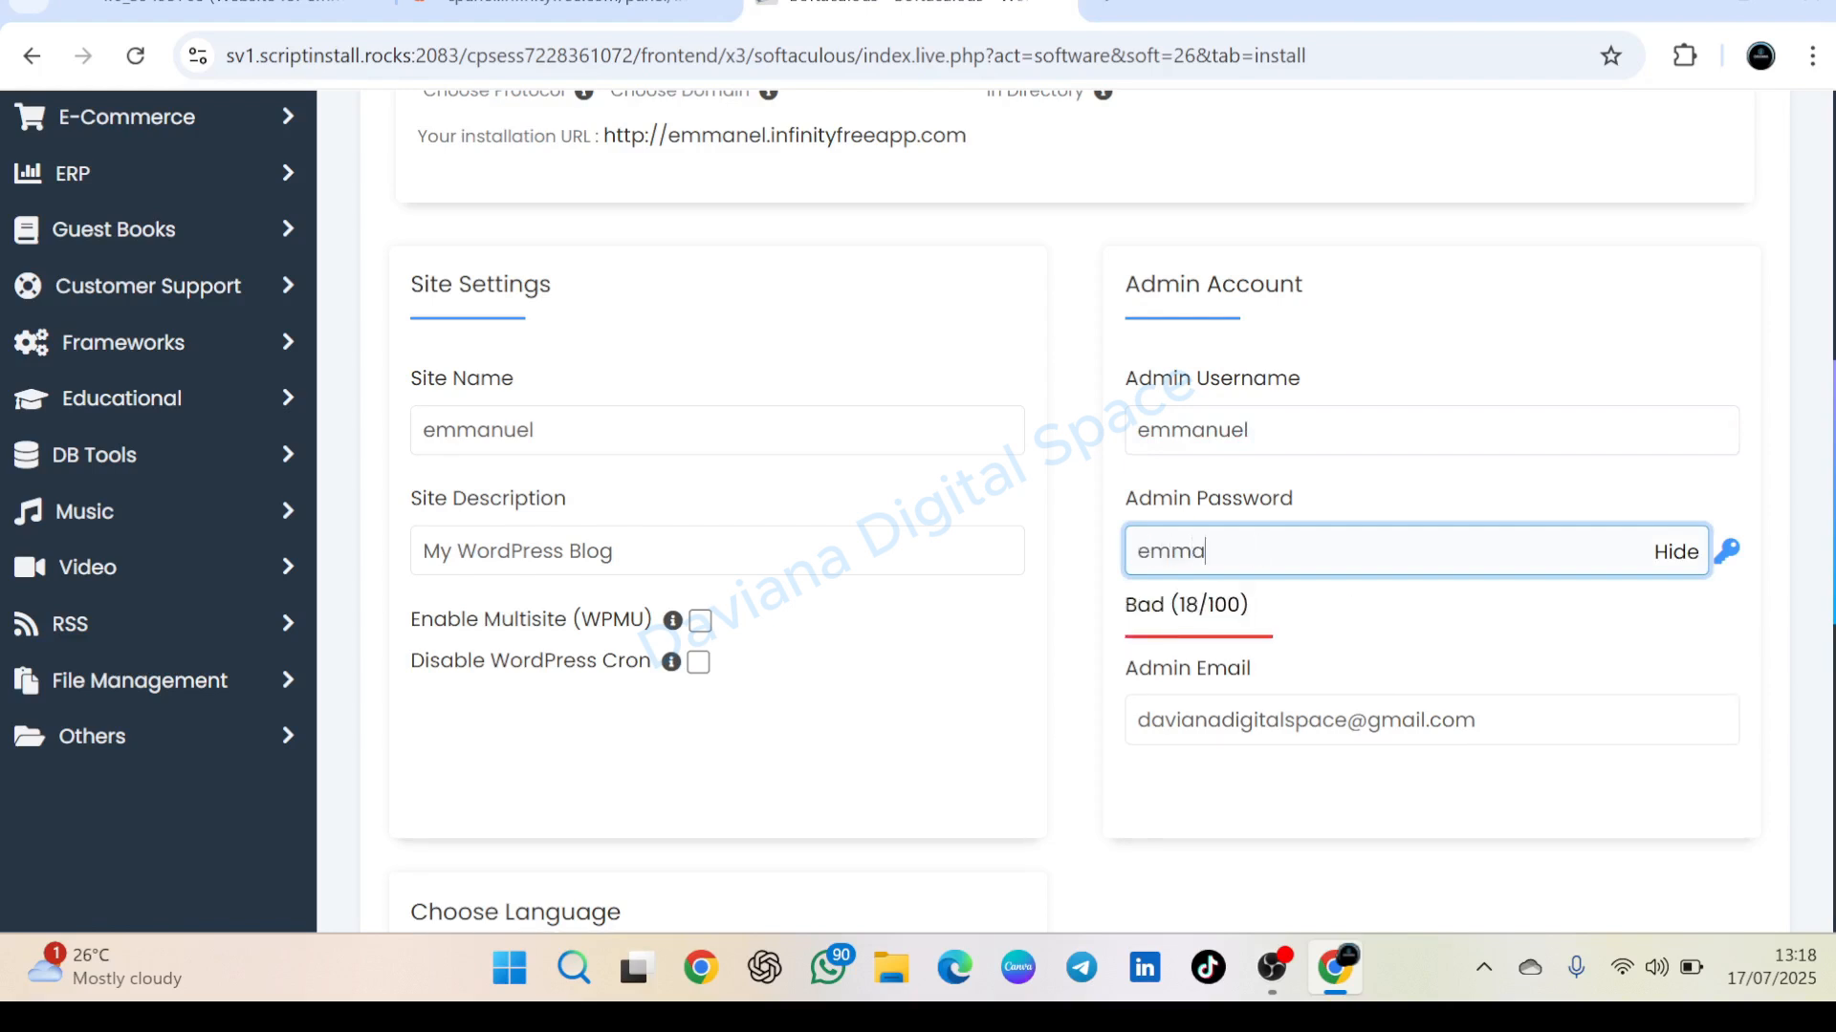
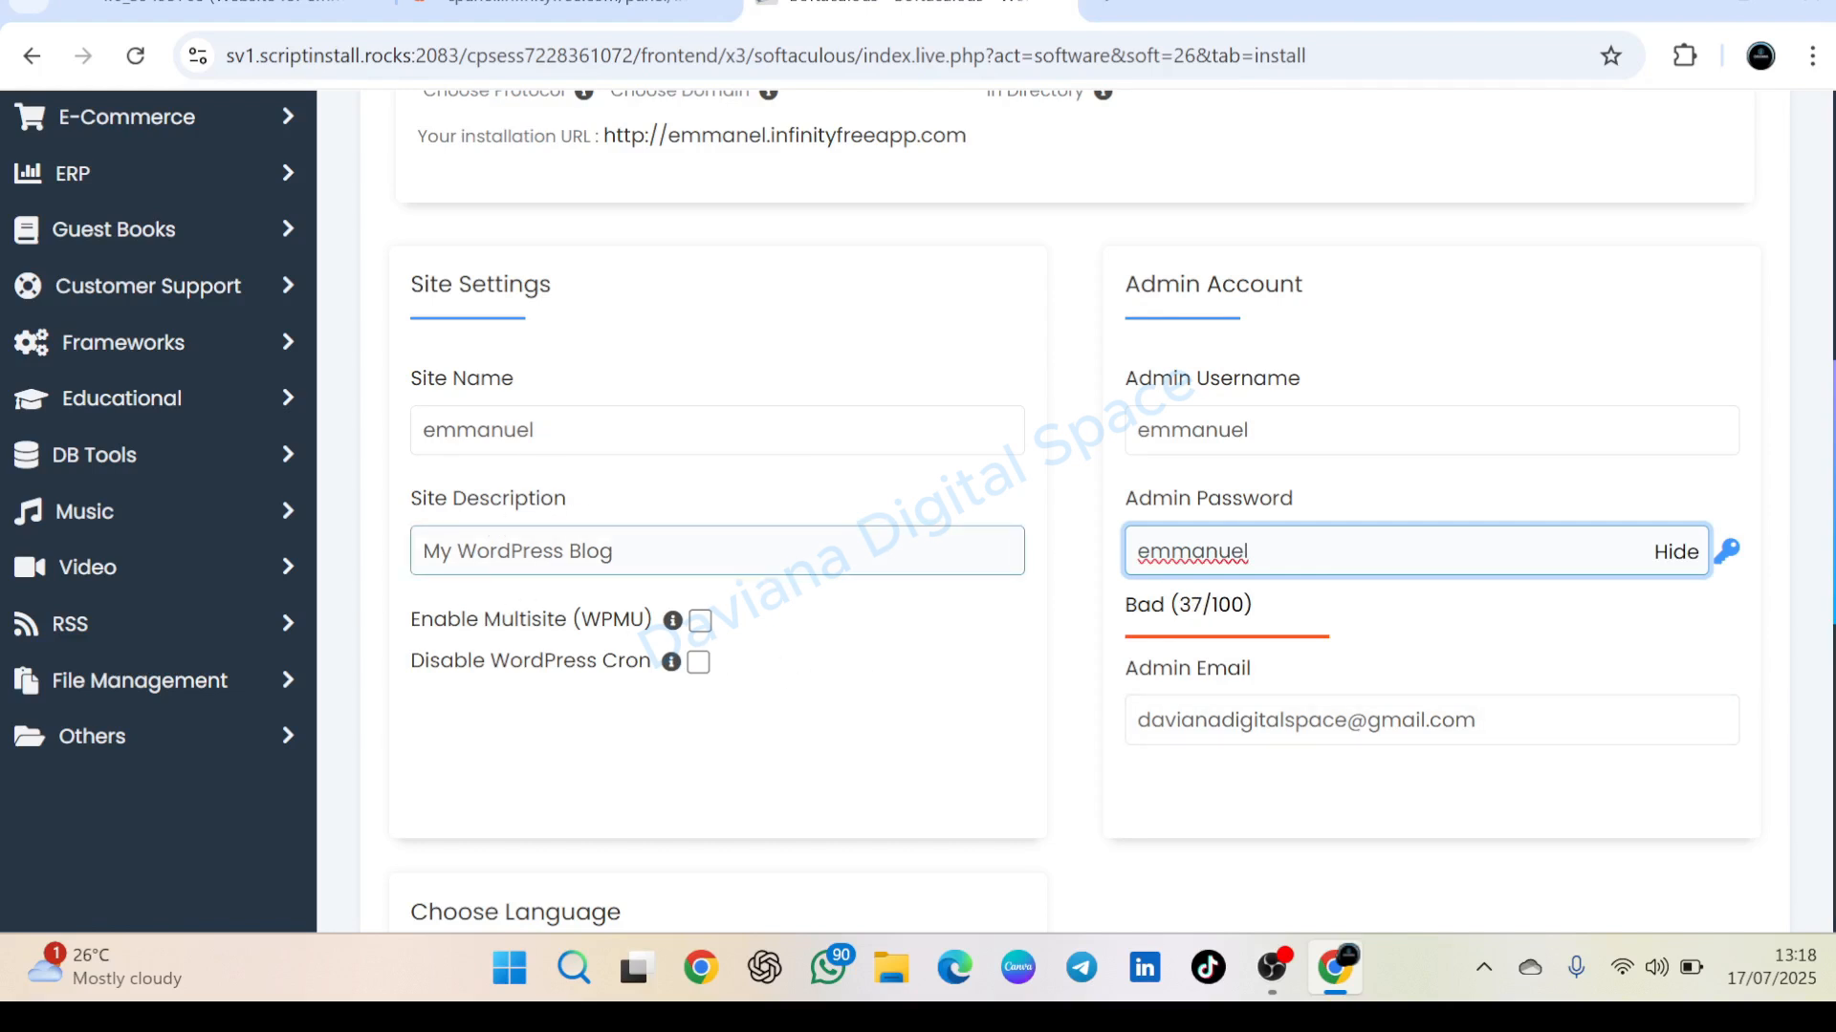
Review the Site Settings section of the form, then return to the Site Name field
click(615, 551)
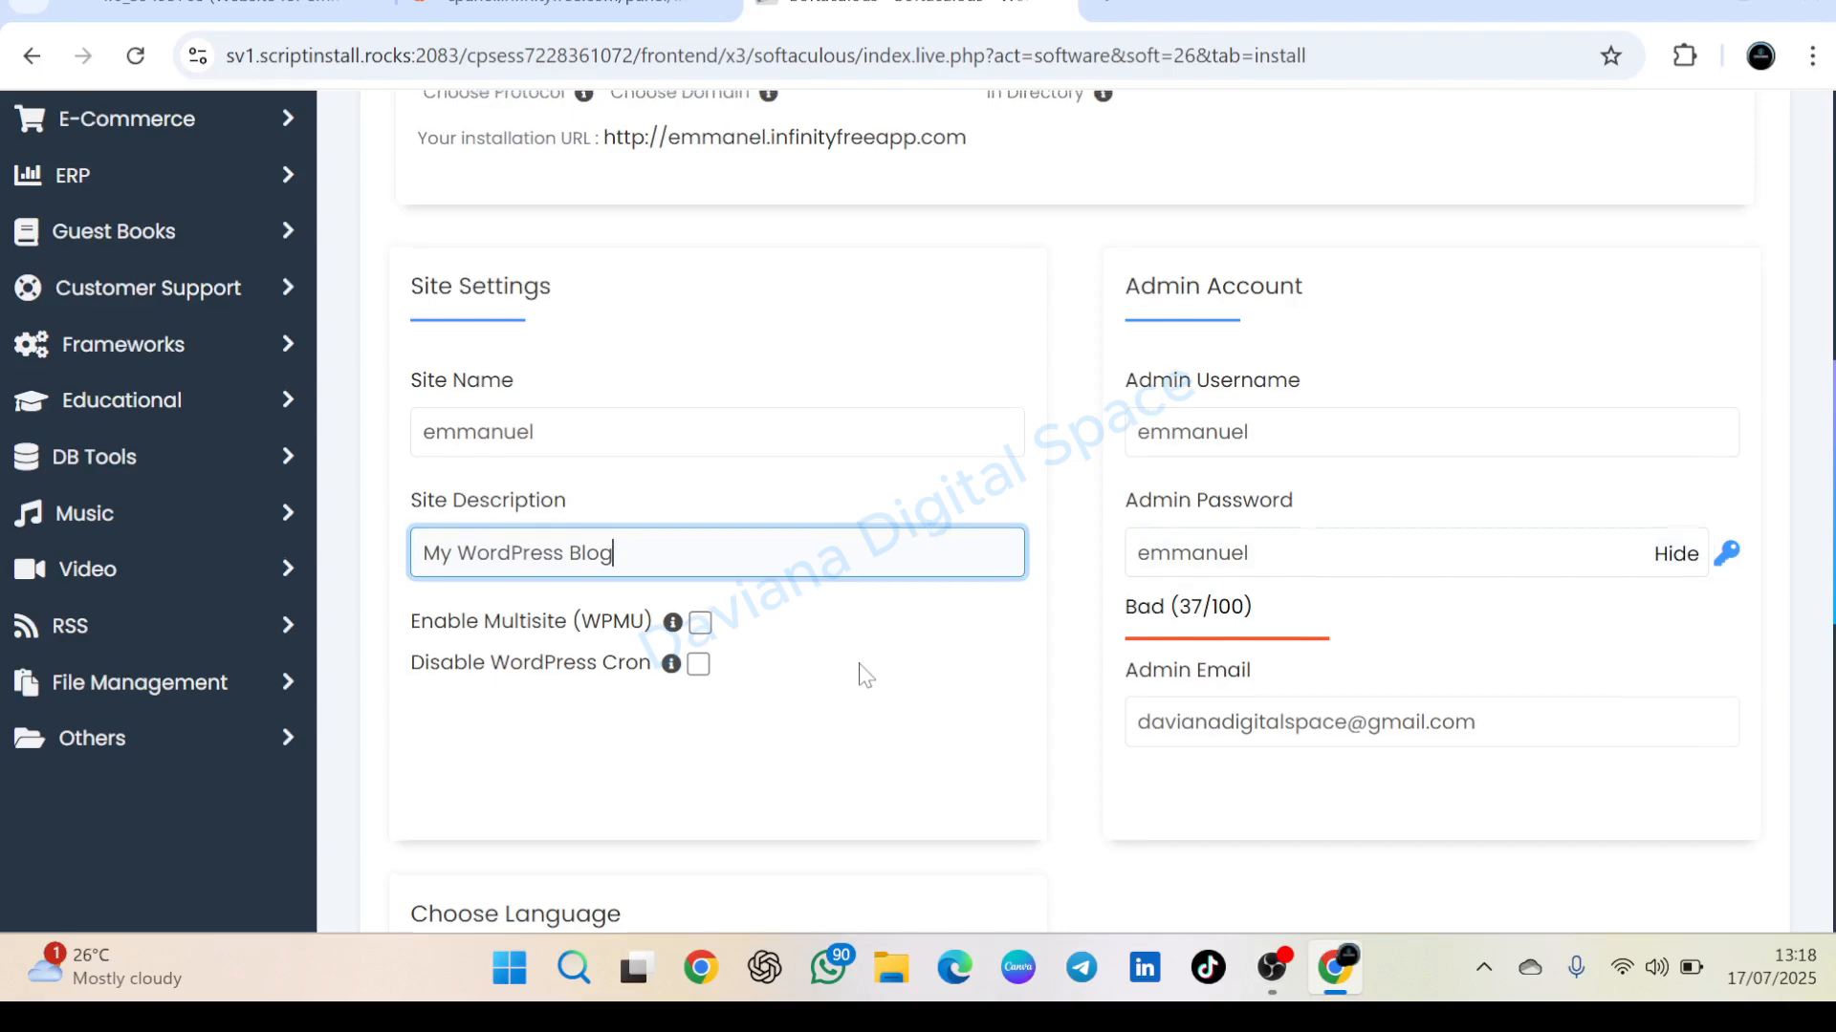
scroll(861, 674, down, 9)
scroll(865, 675, up, 9)
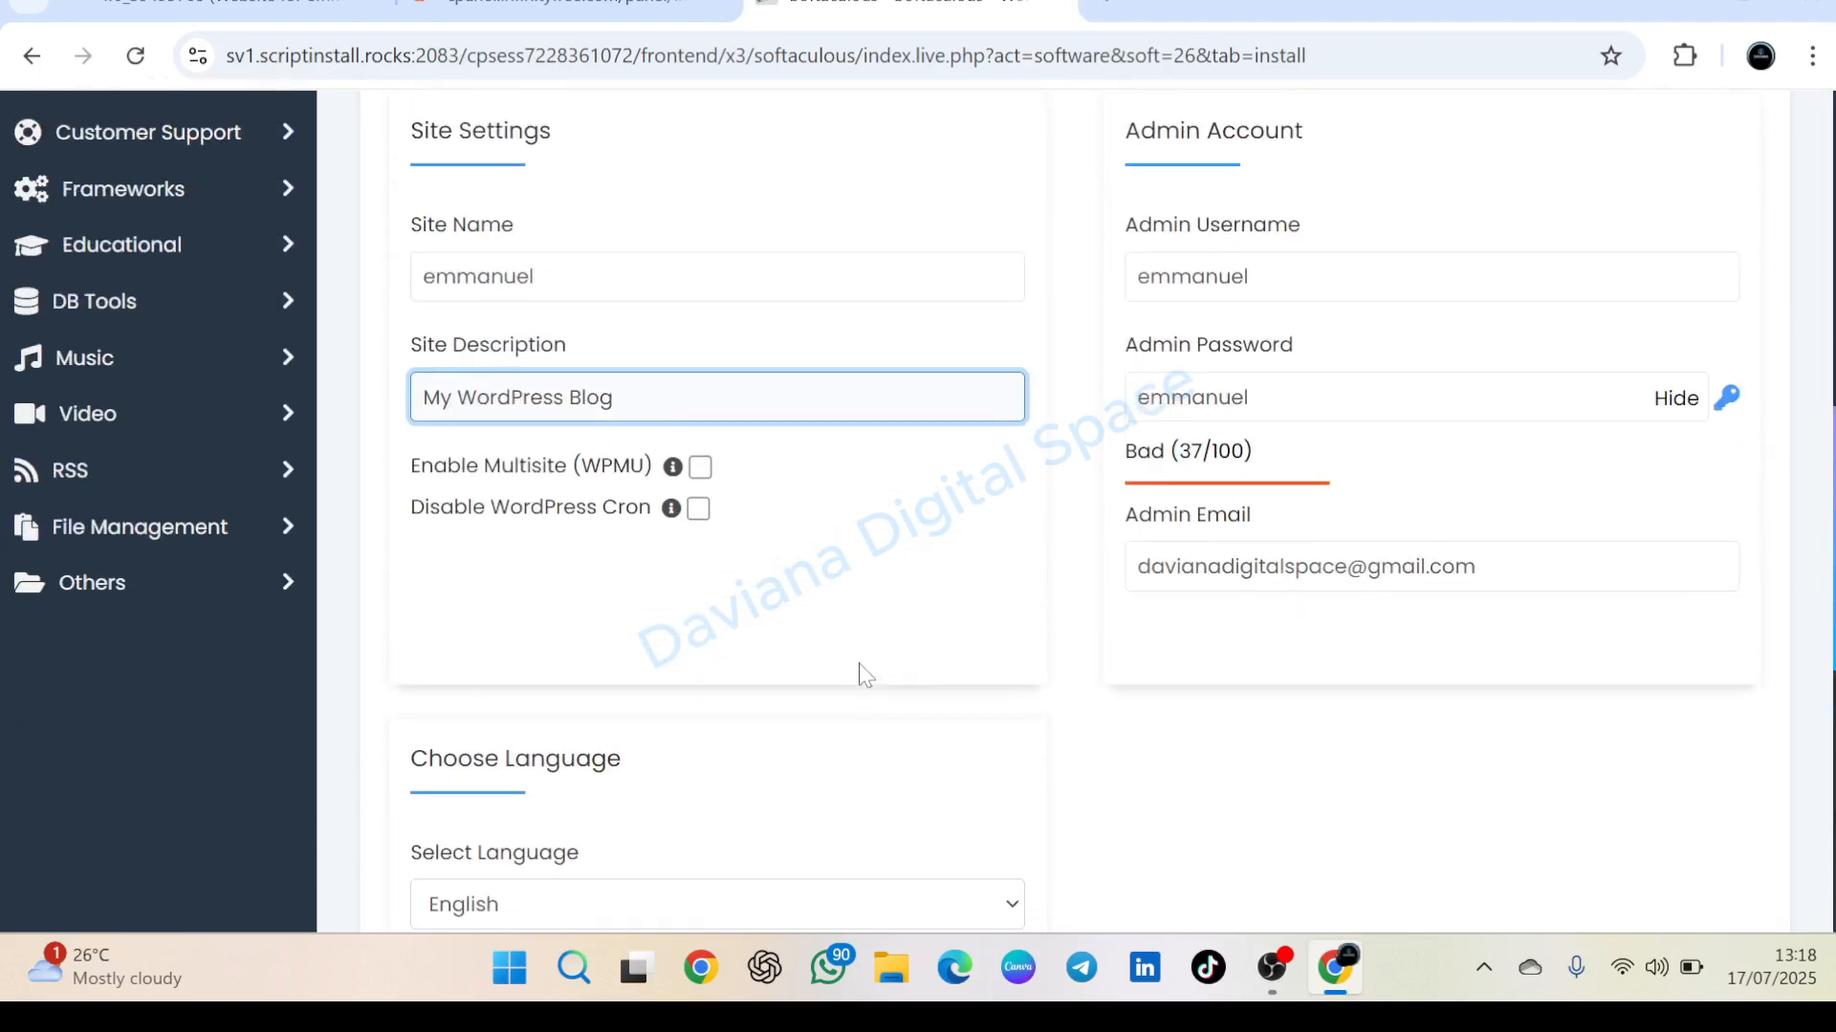
scroll(865, 675, down, 5)
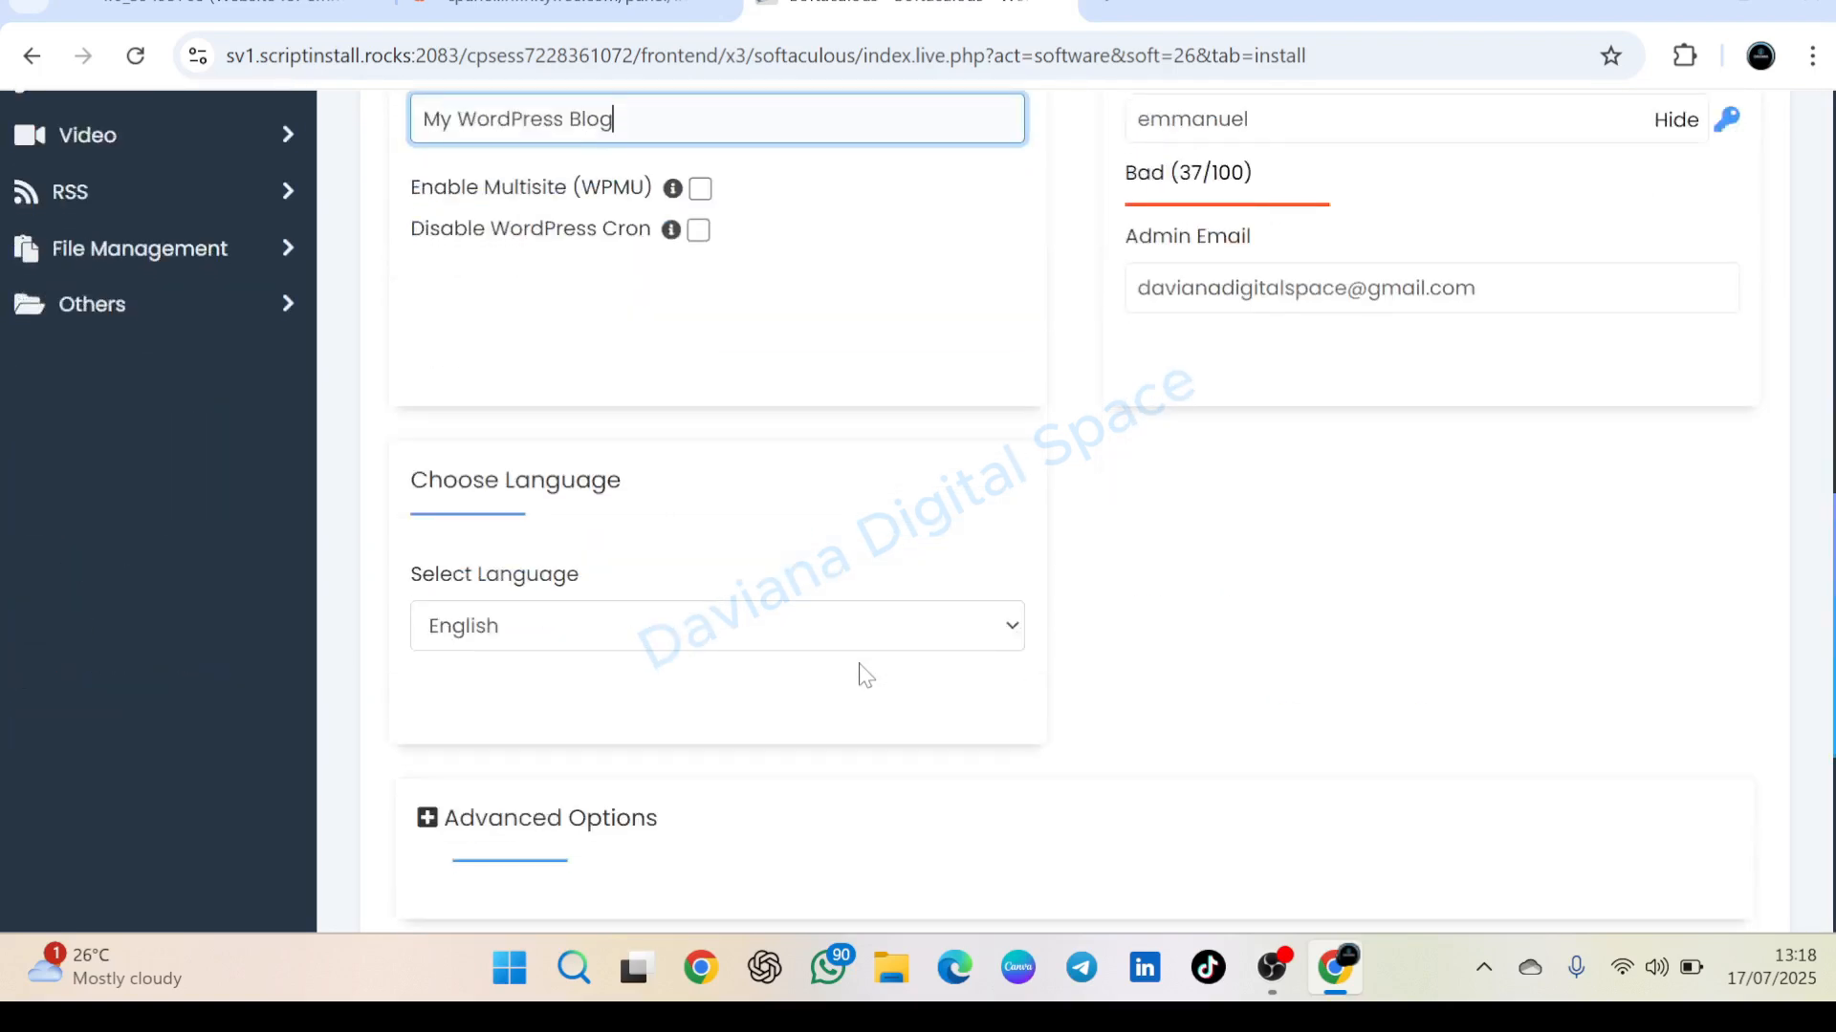
scroll(865, 675, up, 8)
scroll(865, 675, down, 2)
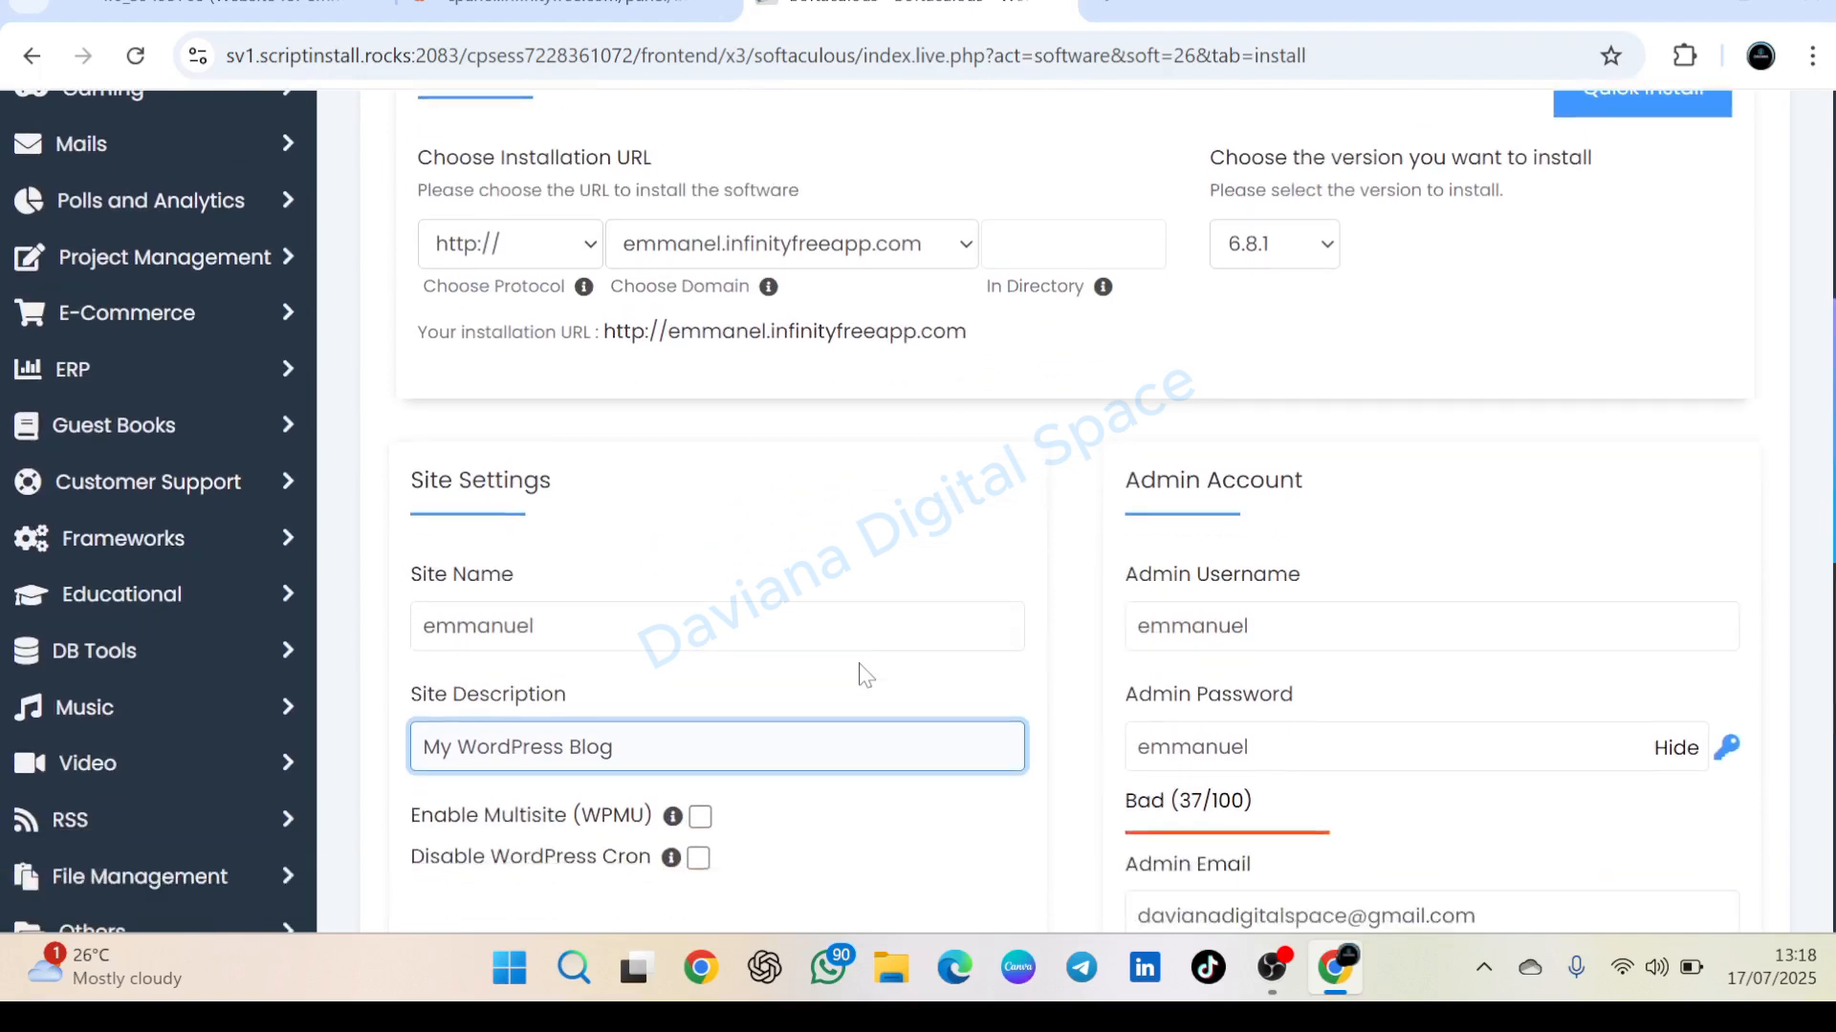
scroll(865, 674, up, 1)
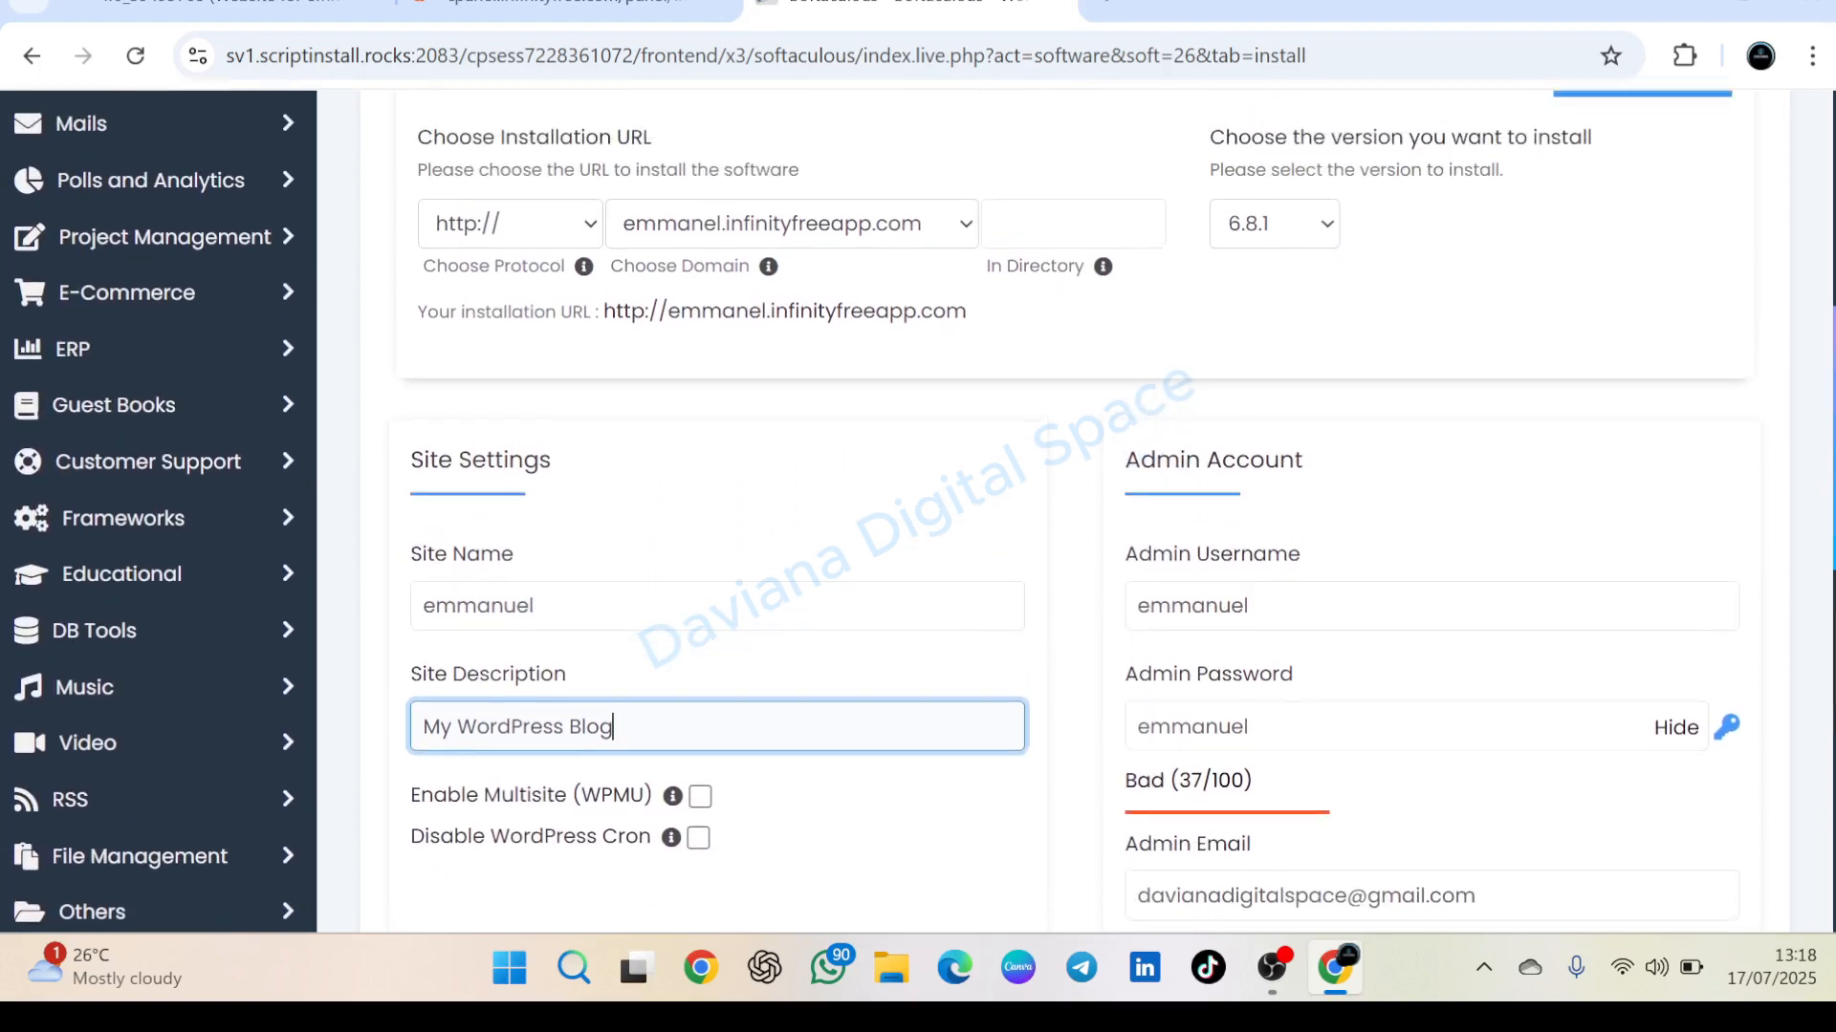
scroll(865, 669, down, 2)
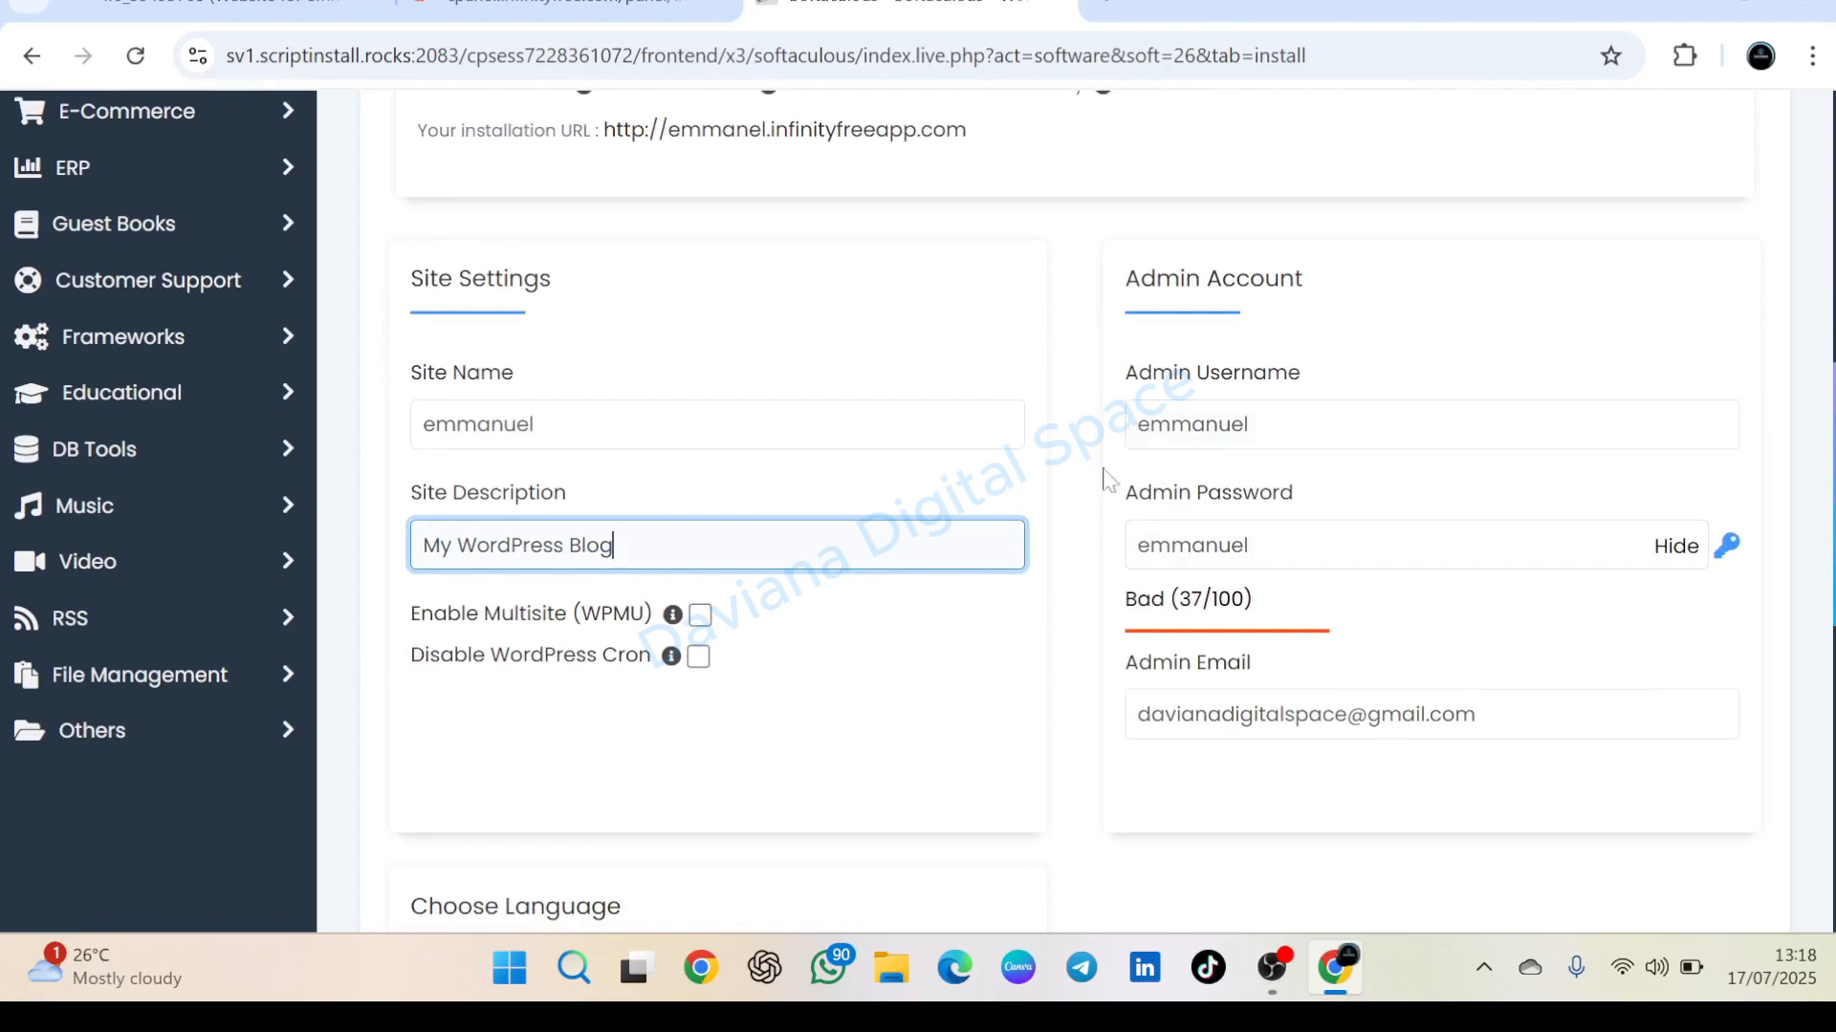
click(675, 425)
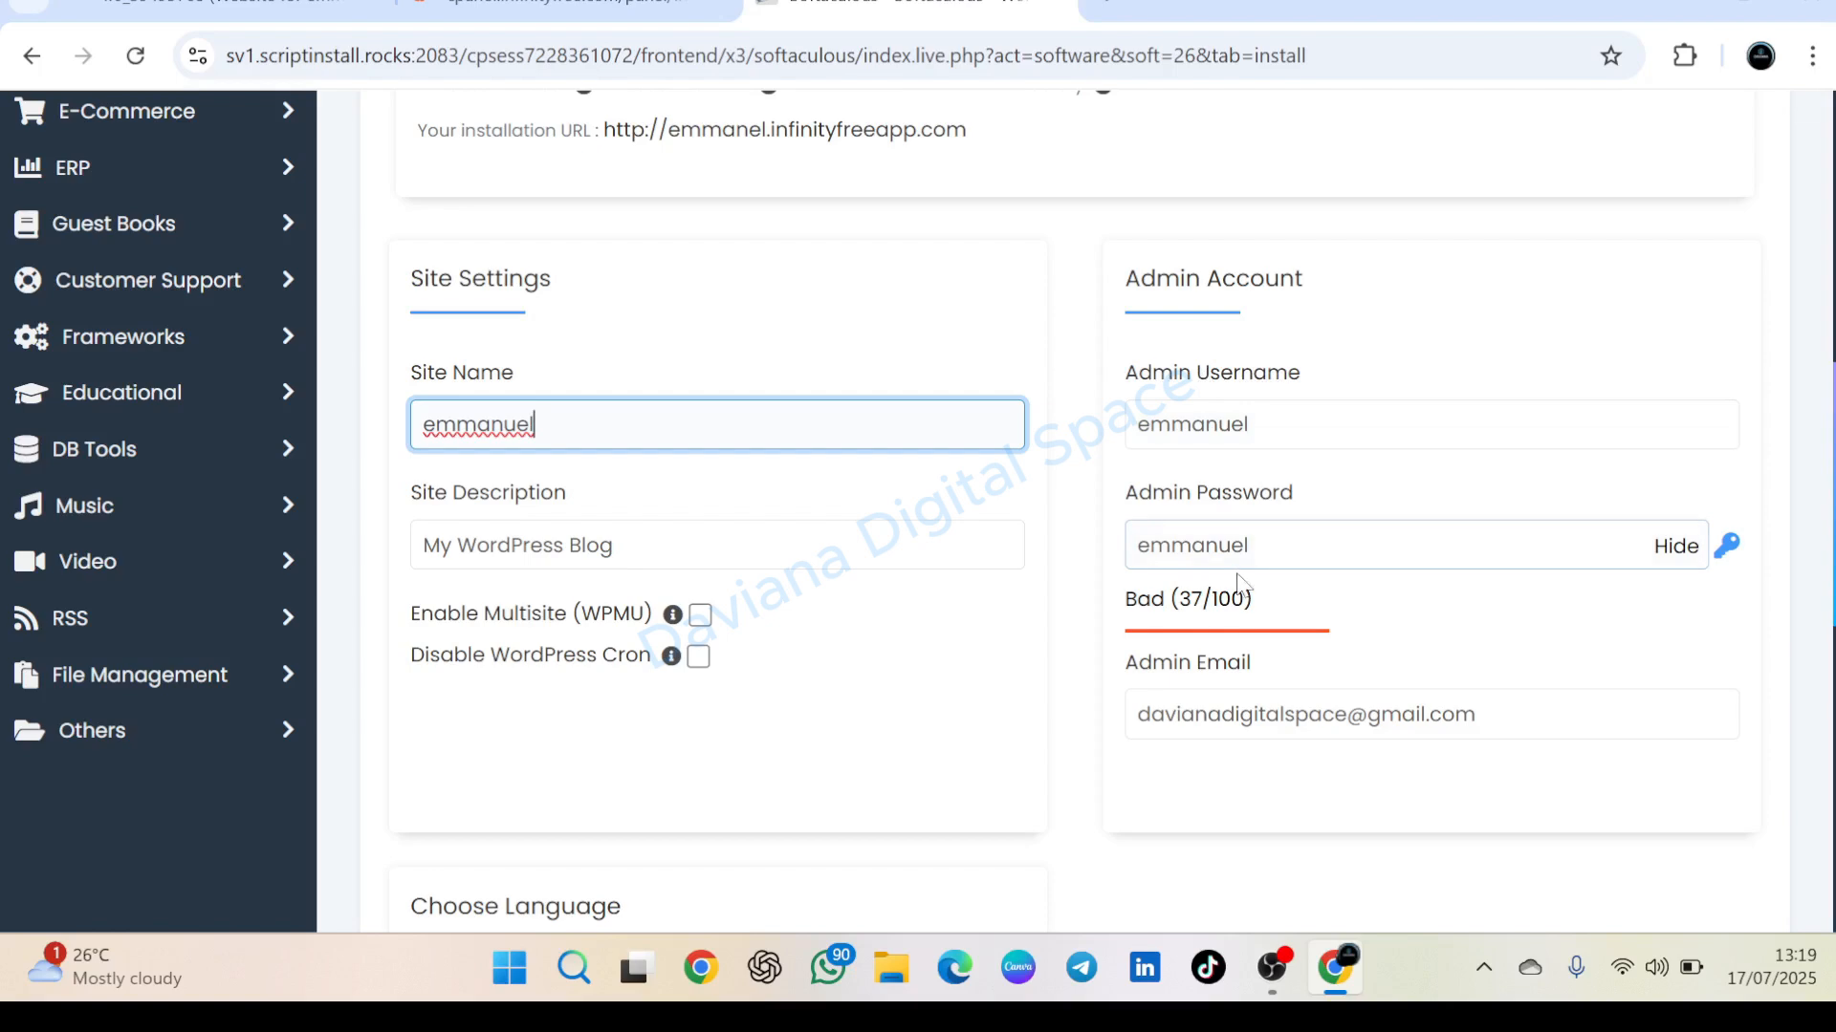
Install WordPress to emmanel.infinityfreeapp.com and wait for the success message
scroll(1237, 577, up, 7)
scroll(1243, 585, down, 10)
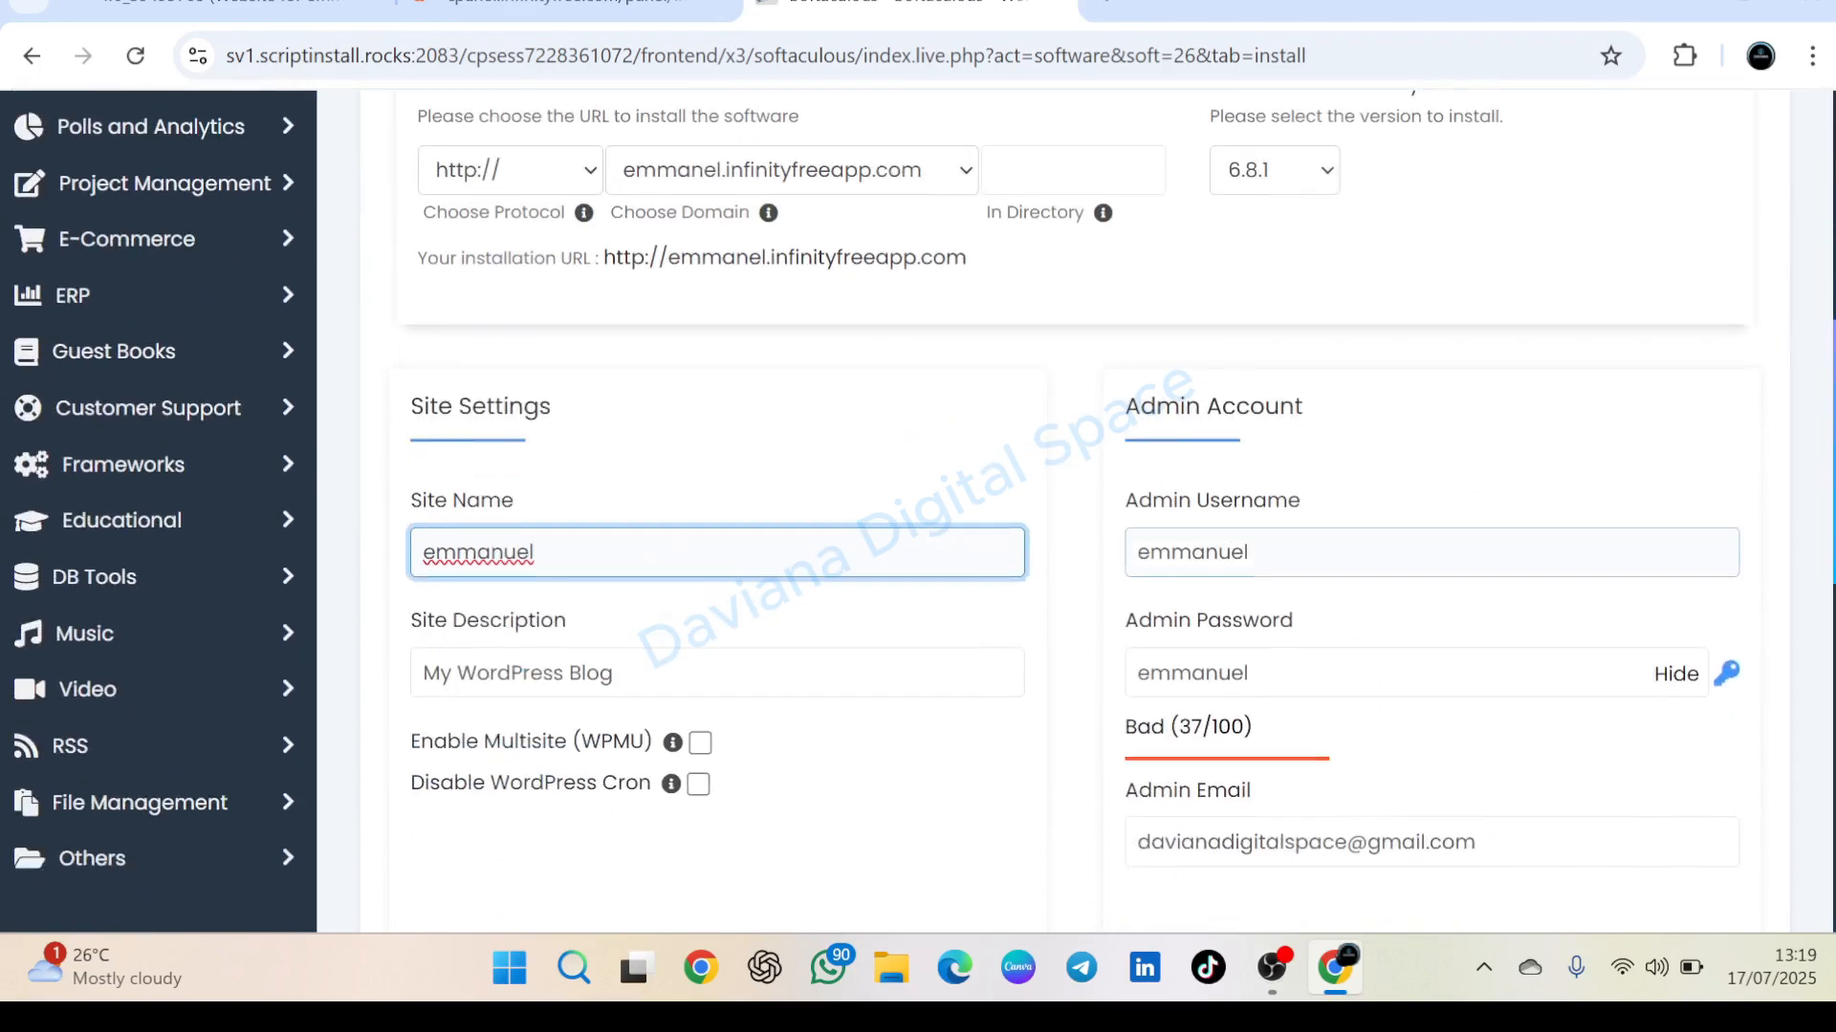
scroll(1250, 476, down, 5)
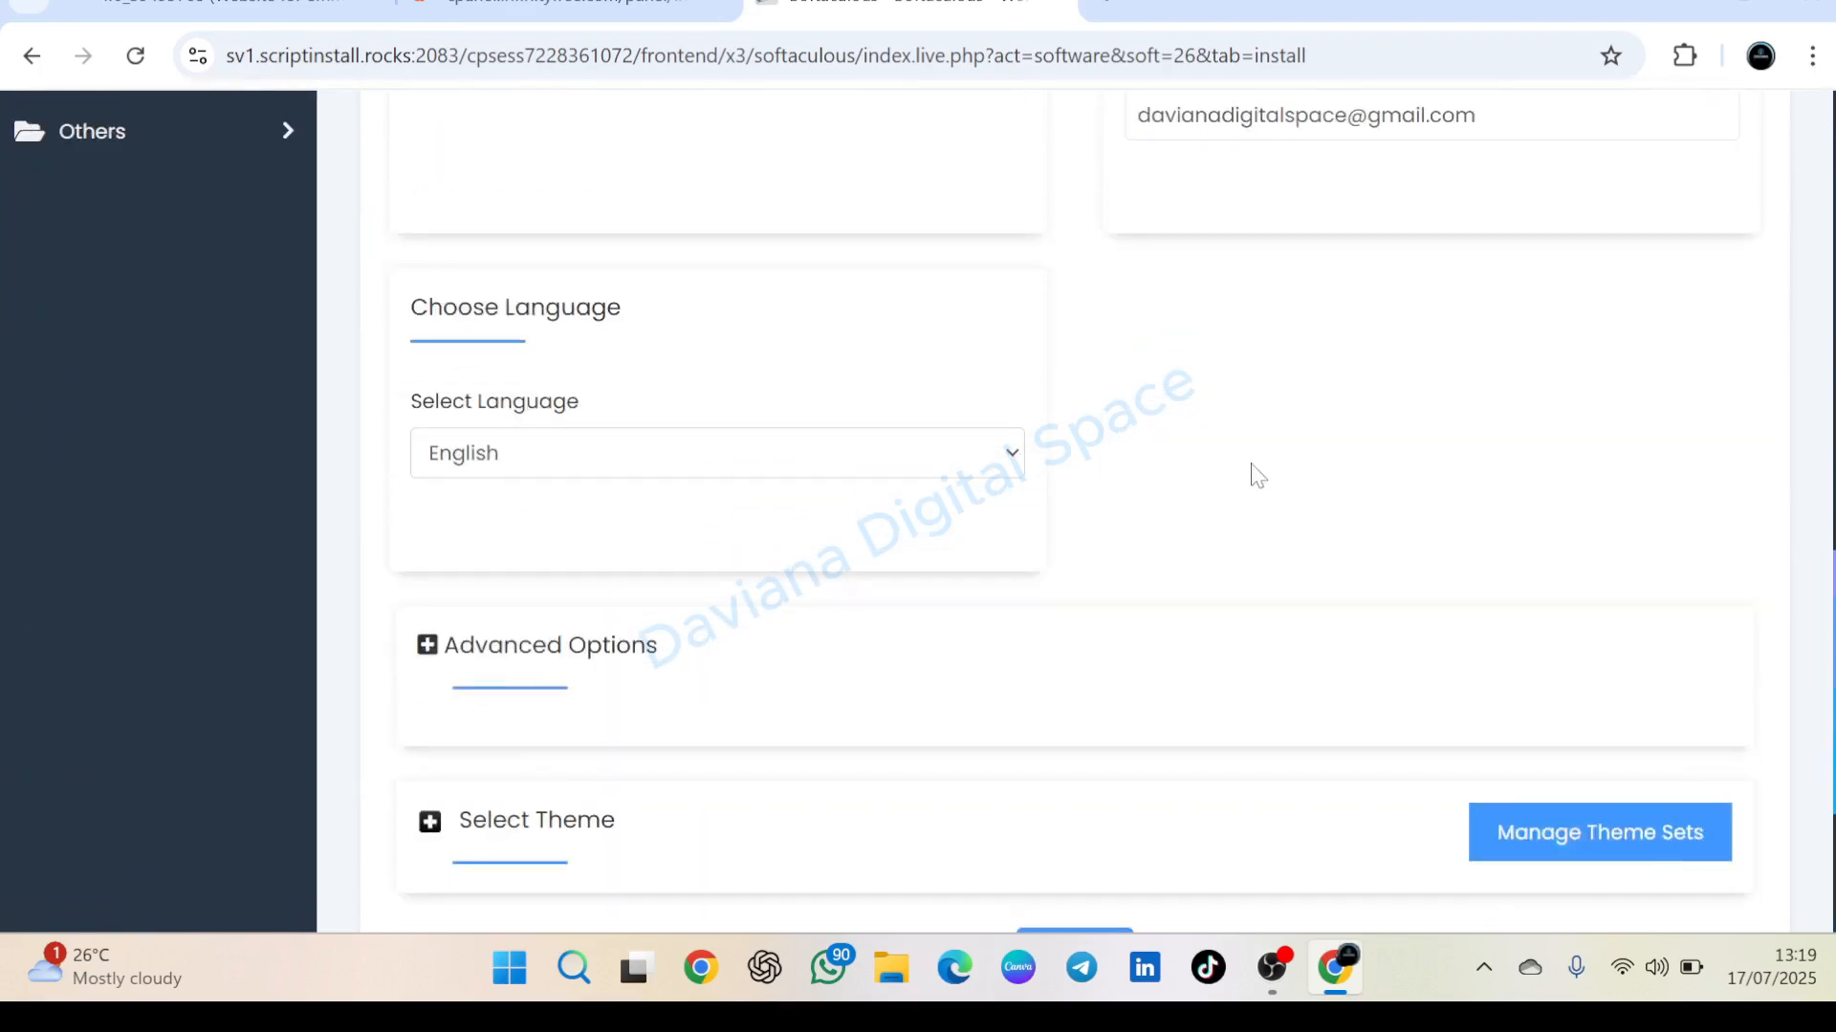
scroll(1252, 488, down, 1)
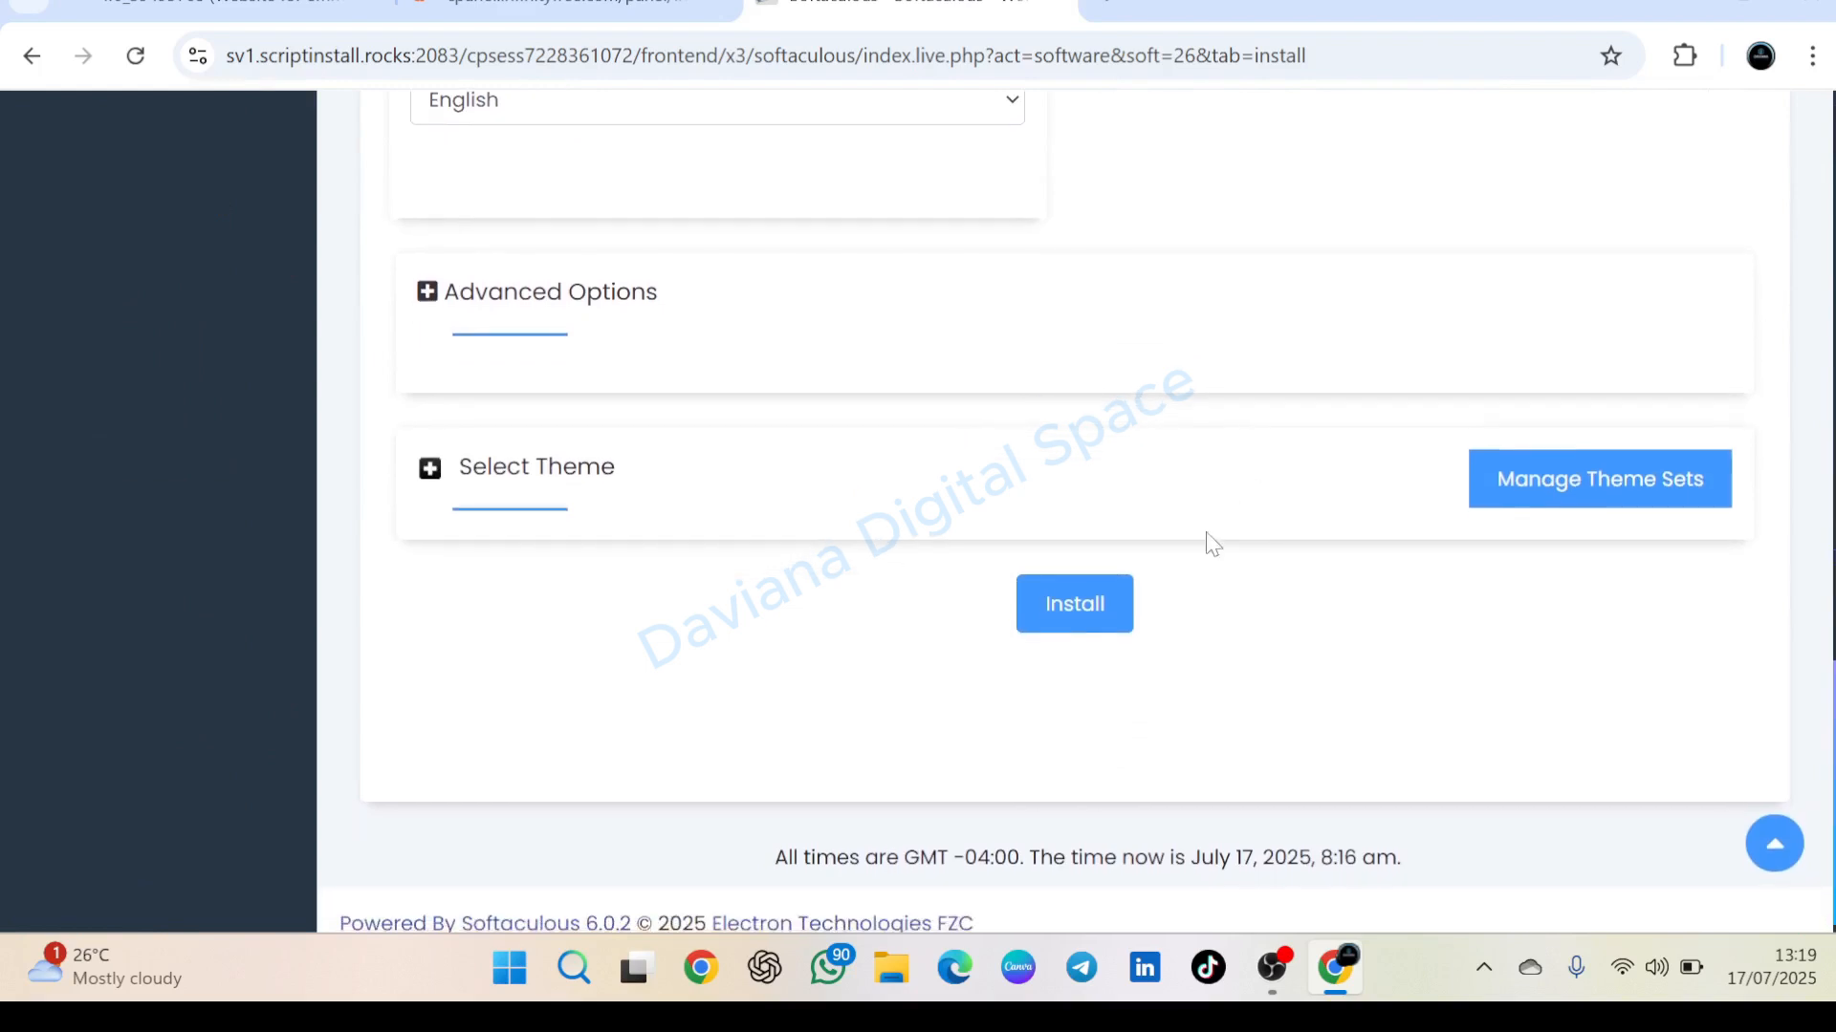
click(1073, 587)
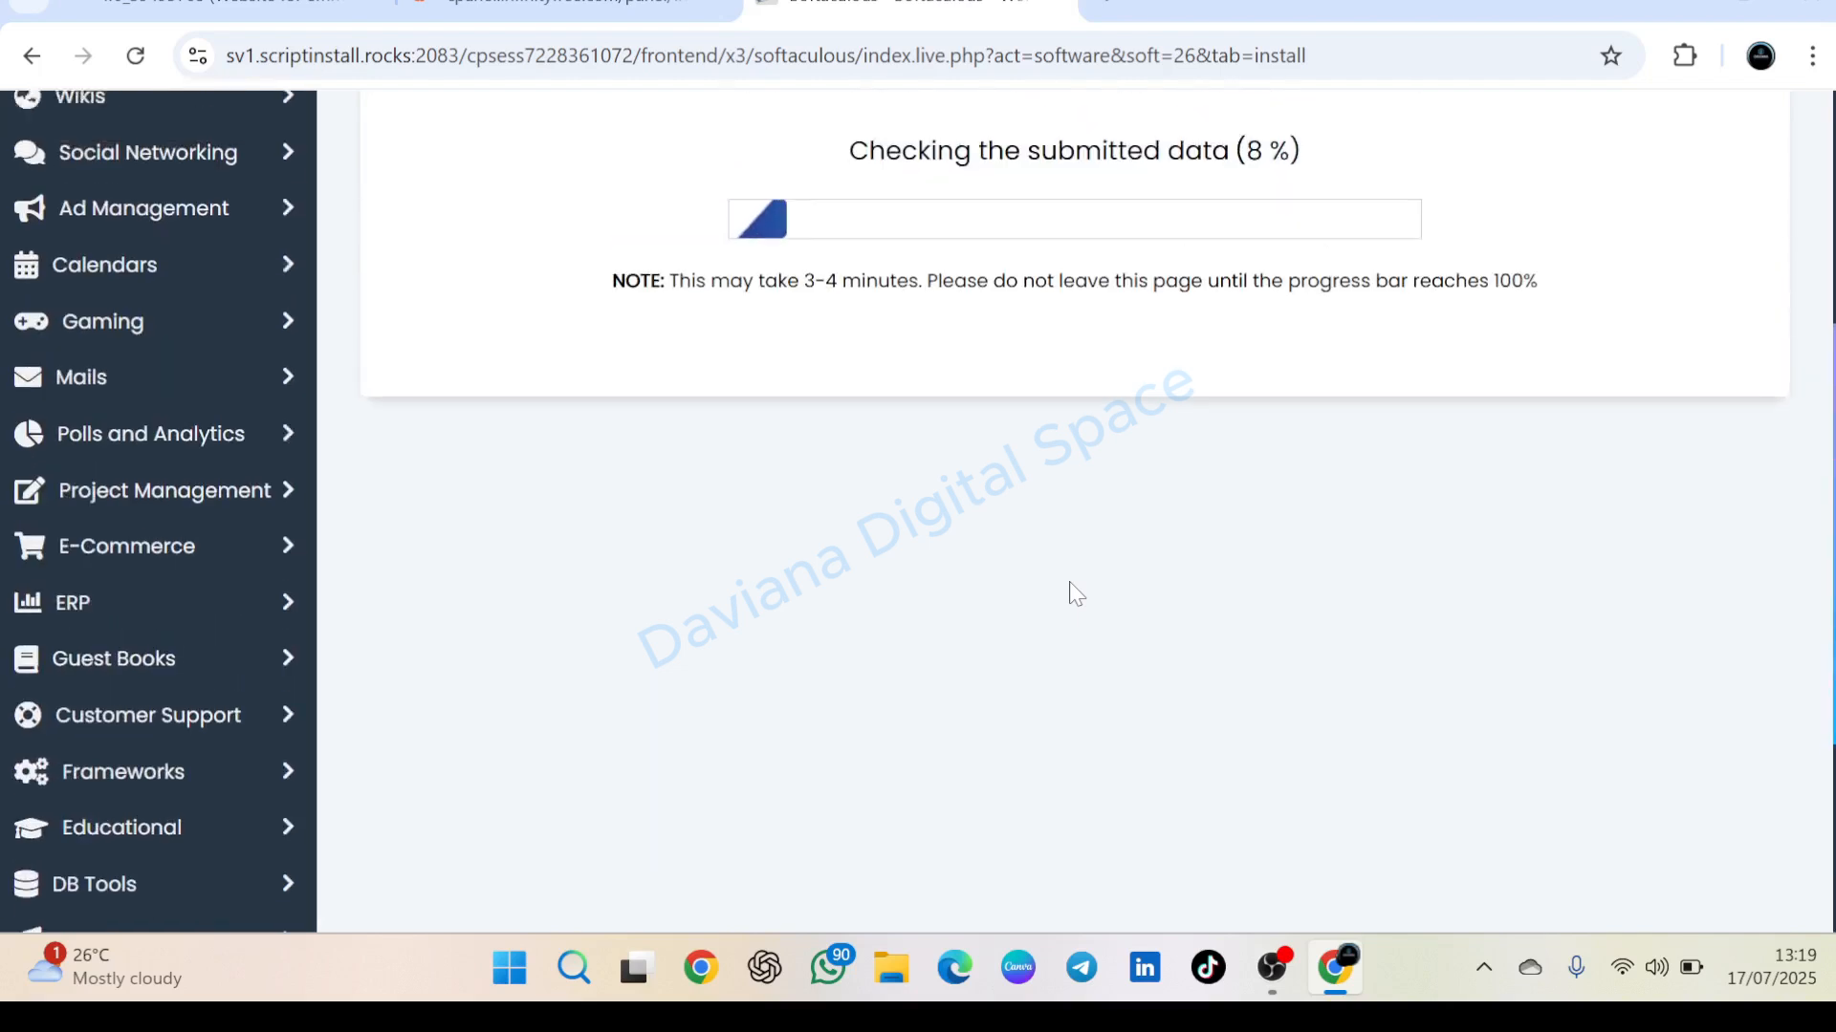
scroll(1073, 587, up, 2)
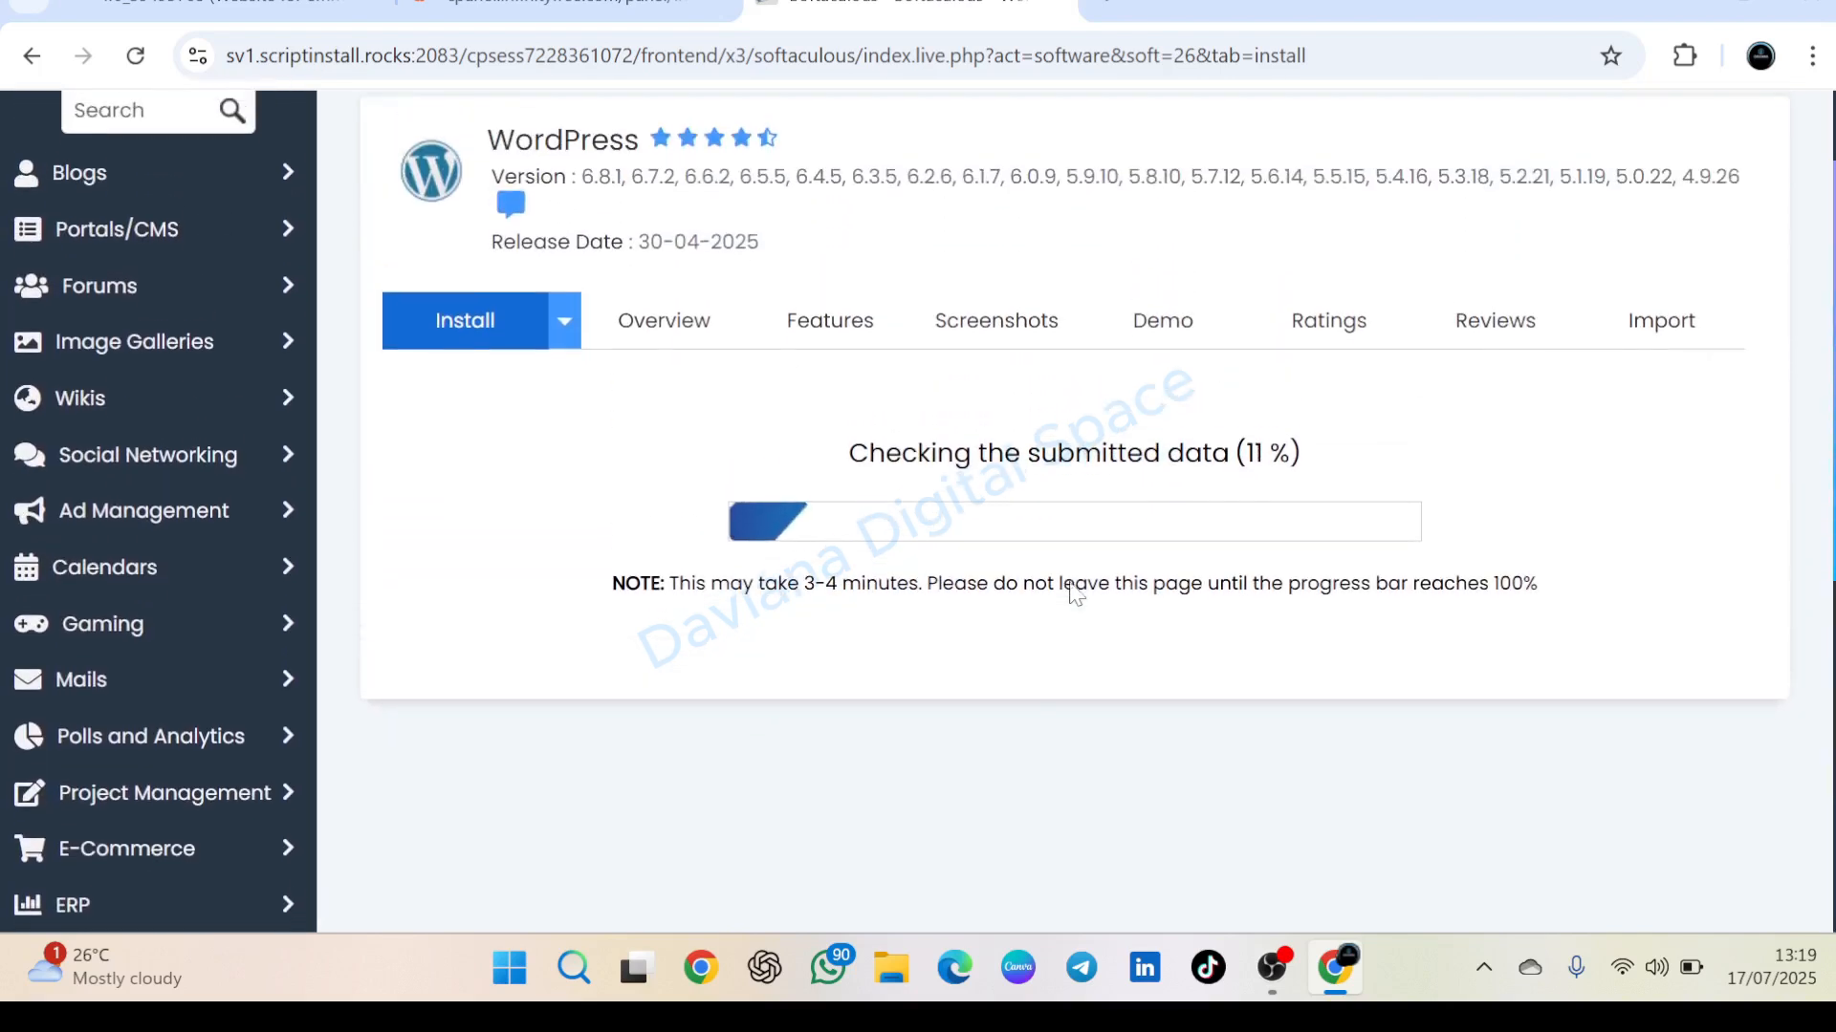
scroll(1071, 589, up, 1)
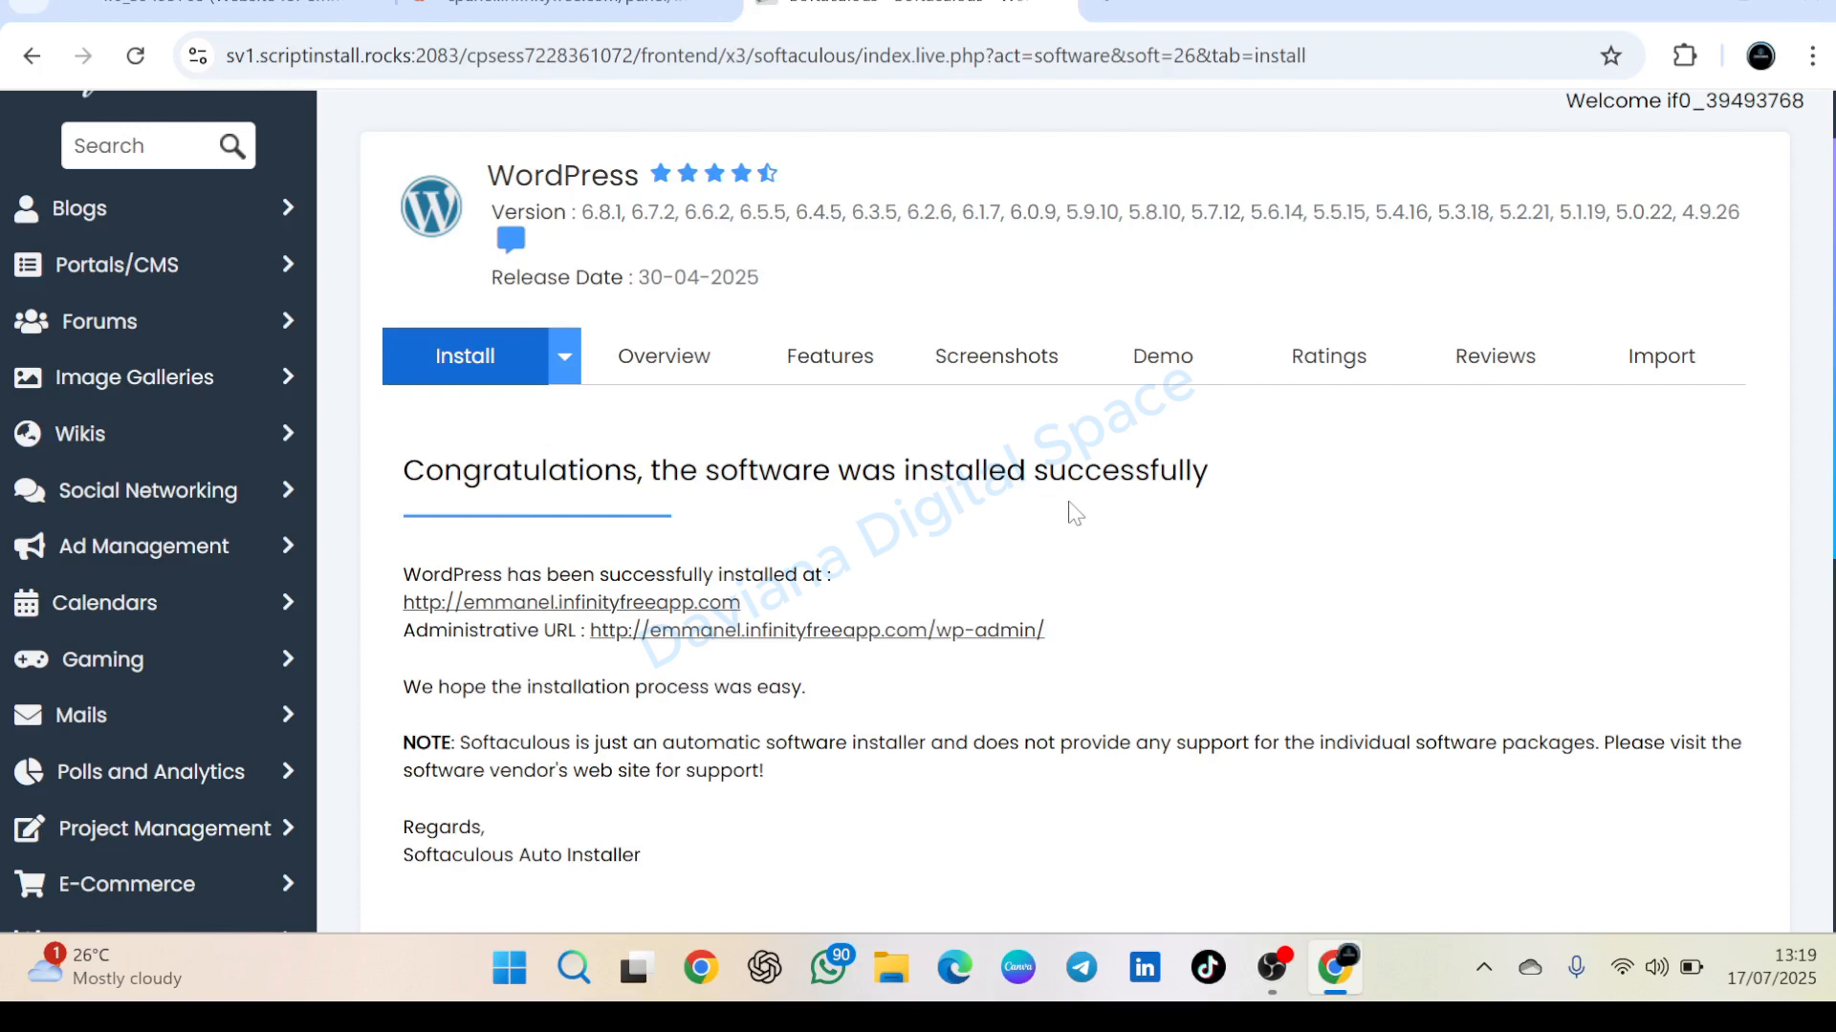
scroll(1076, 514, down, 3)
scroll(1075, 513, up, 5)
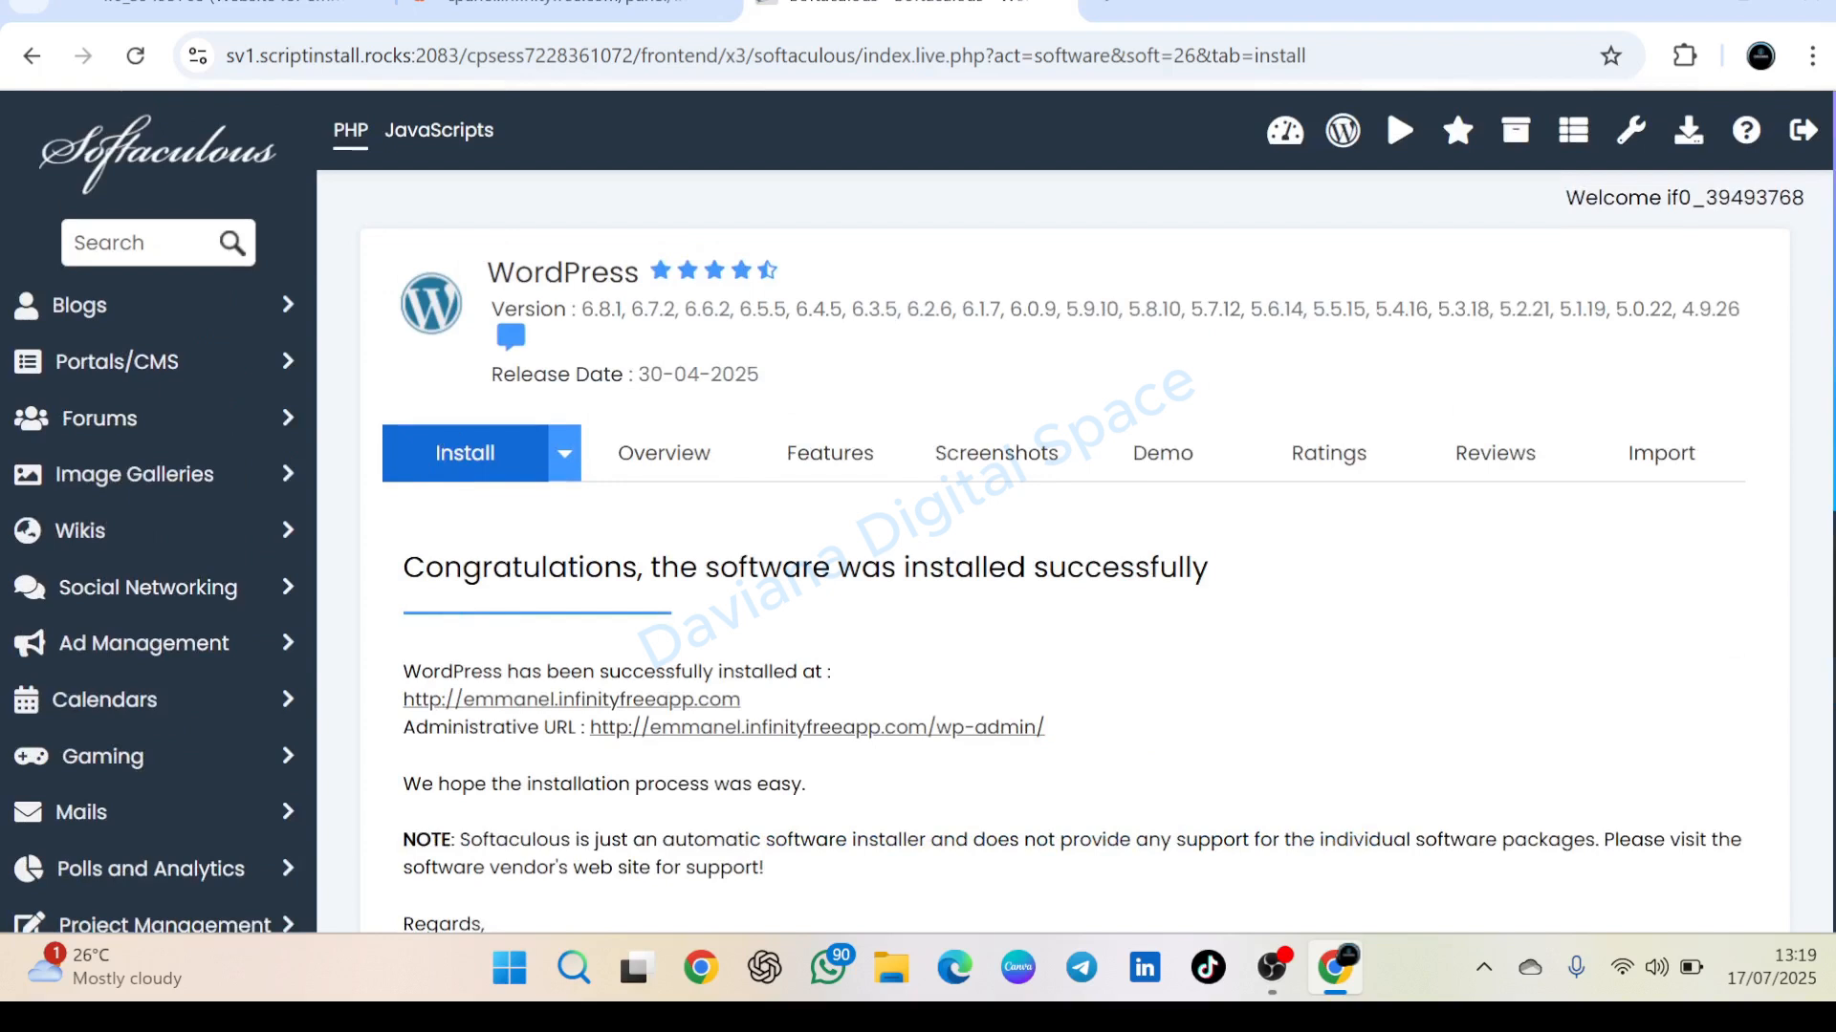
scroll(845, 743, down, 1)
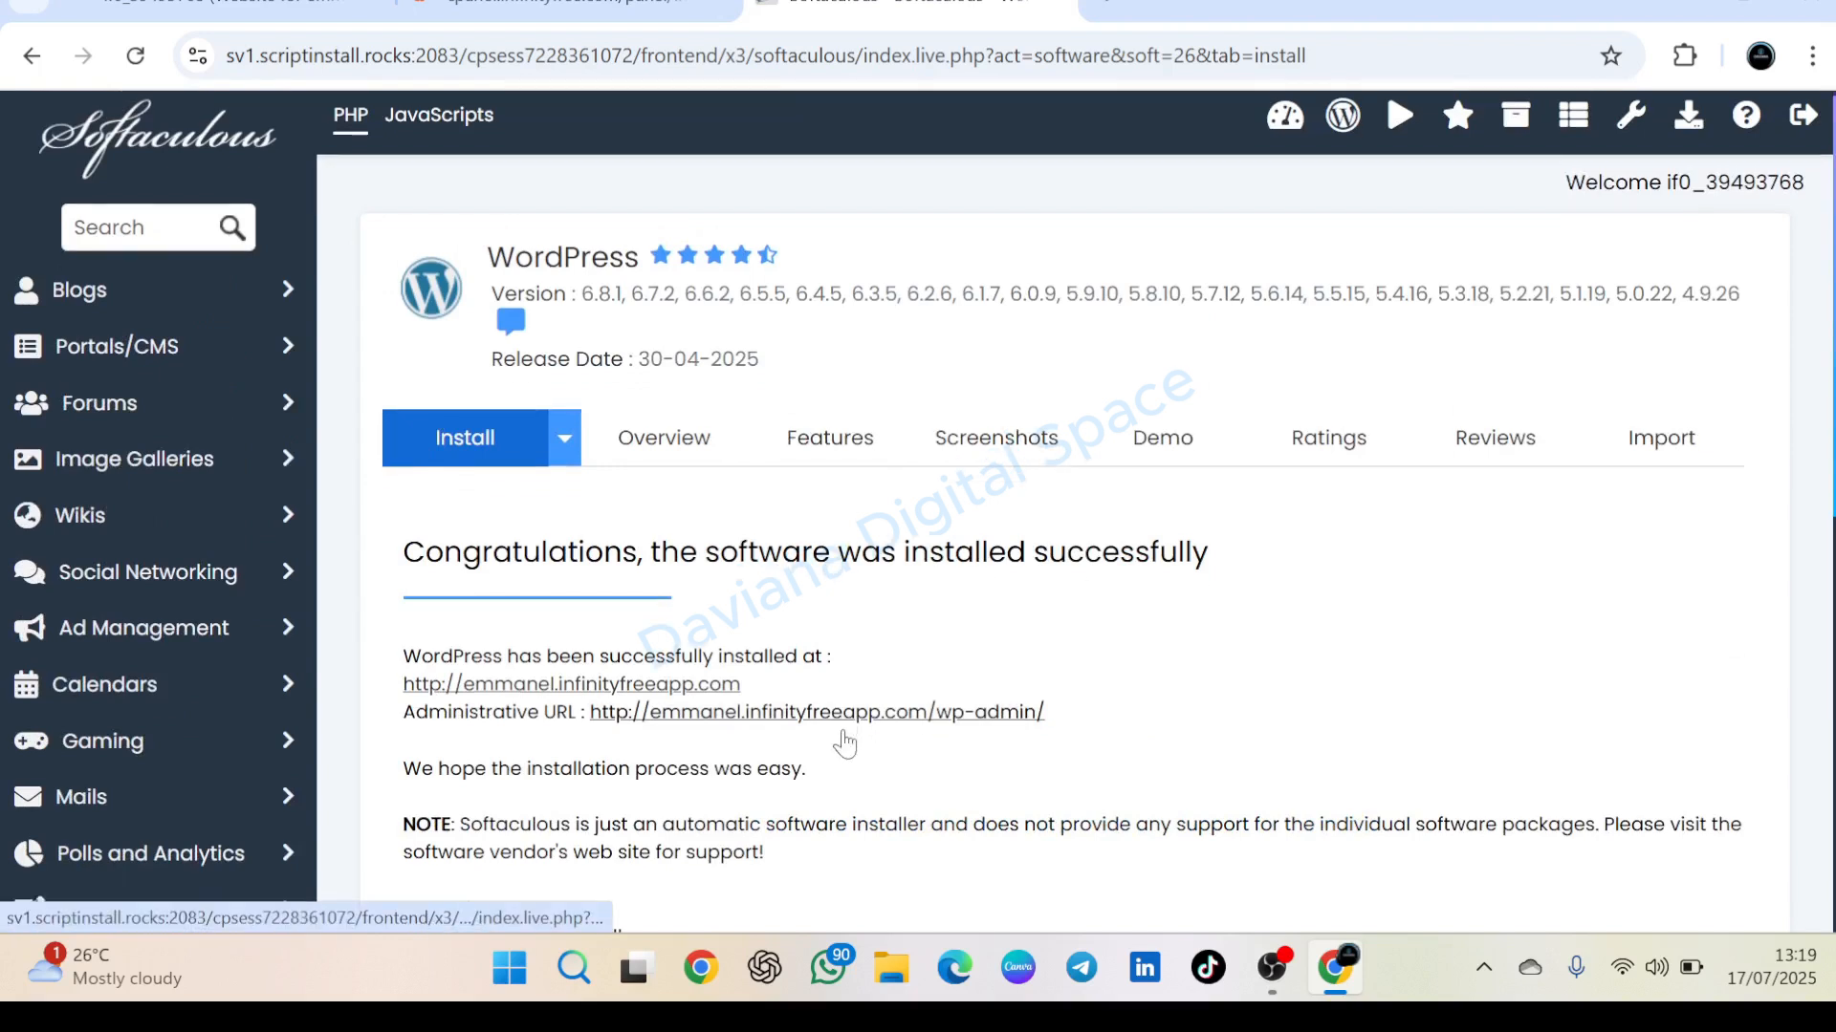
scroll(845, 742, up, 1)
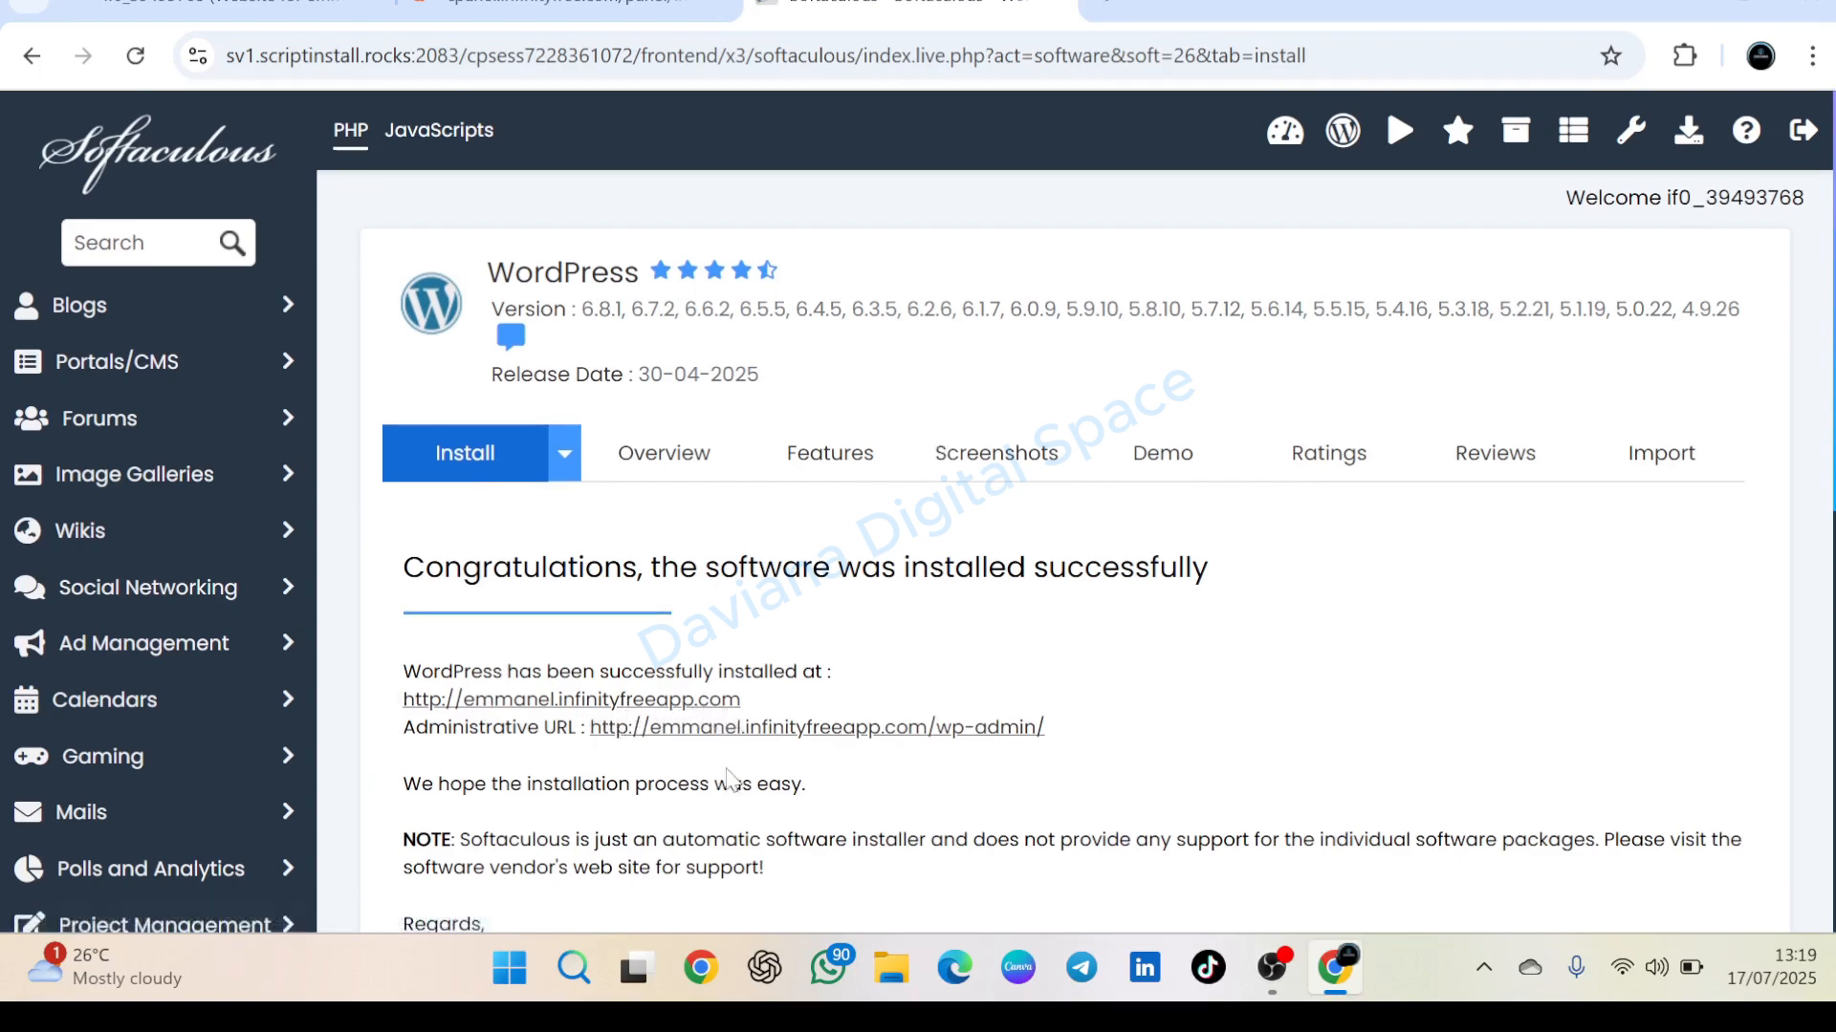
scroll(729, 726, down, 3)
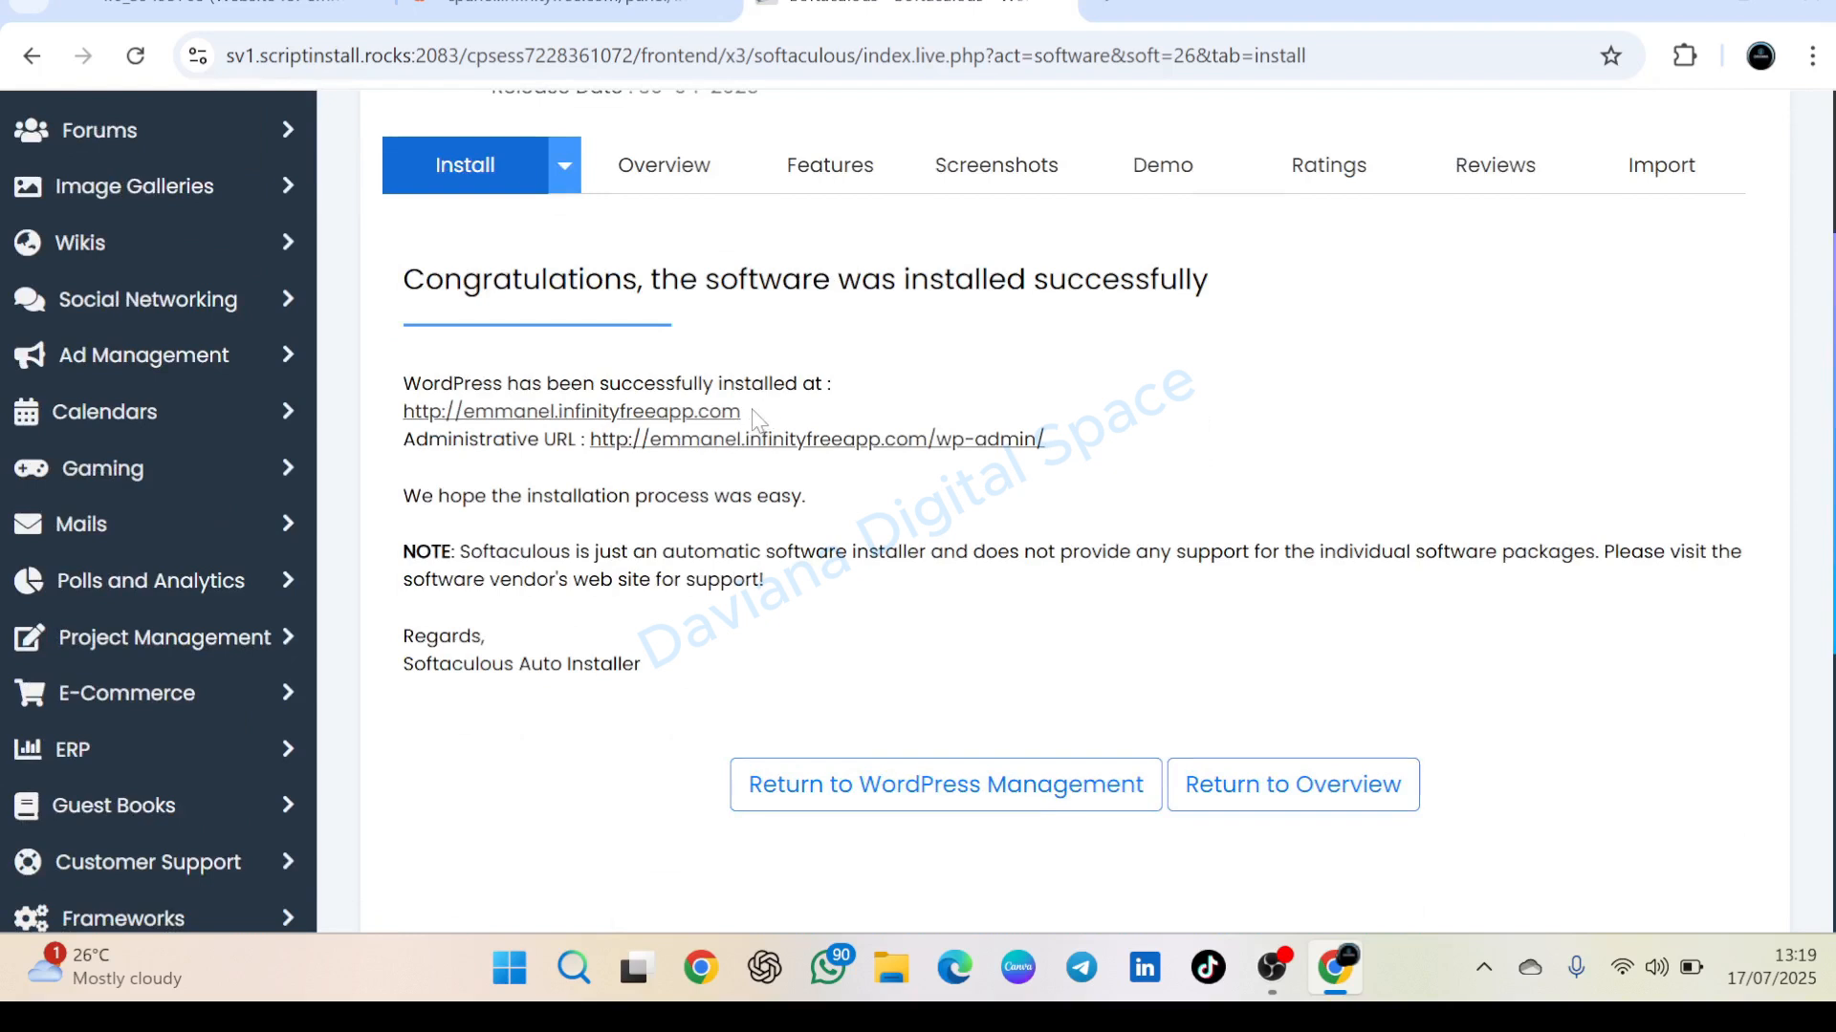
drag(747, 411, 526, 440)
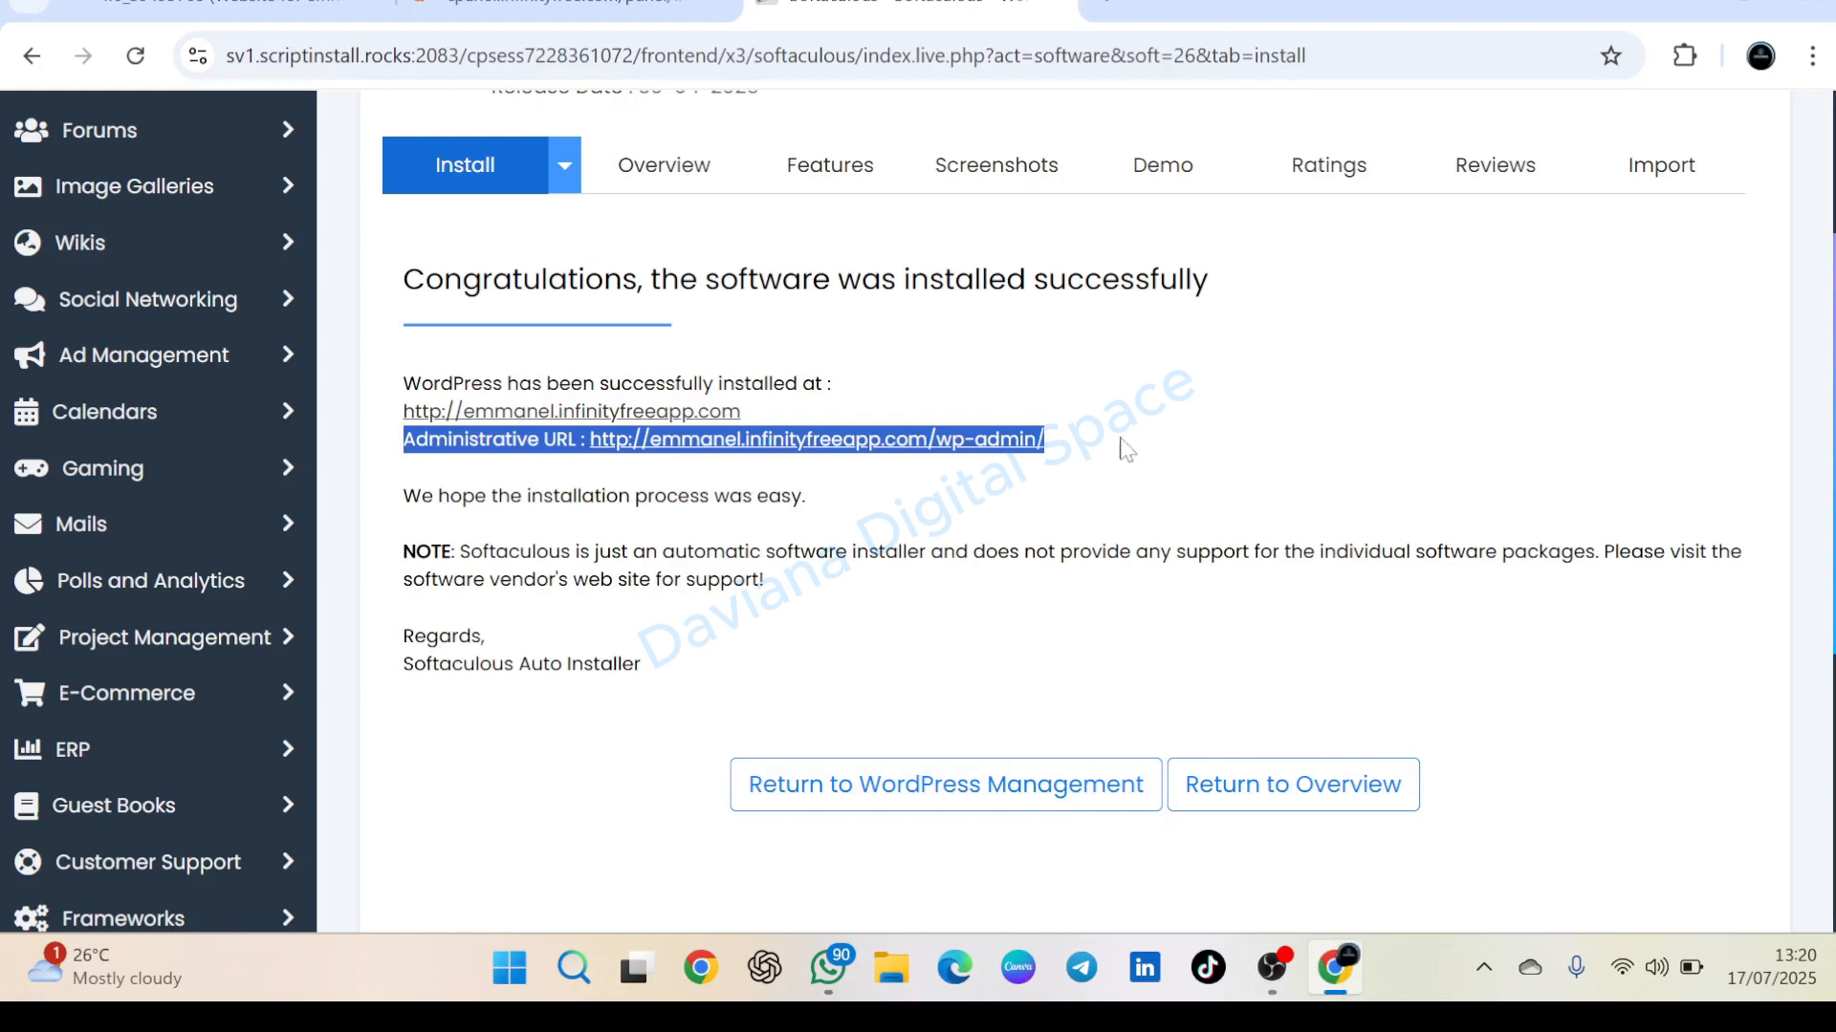
click(1138, 451)
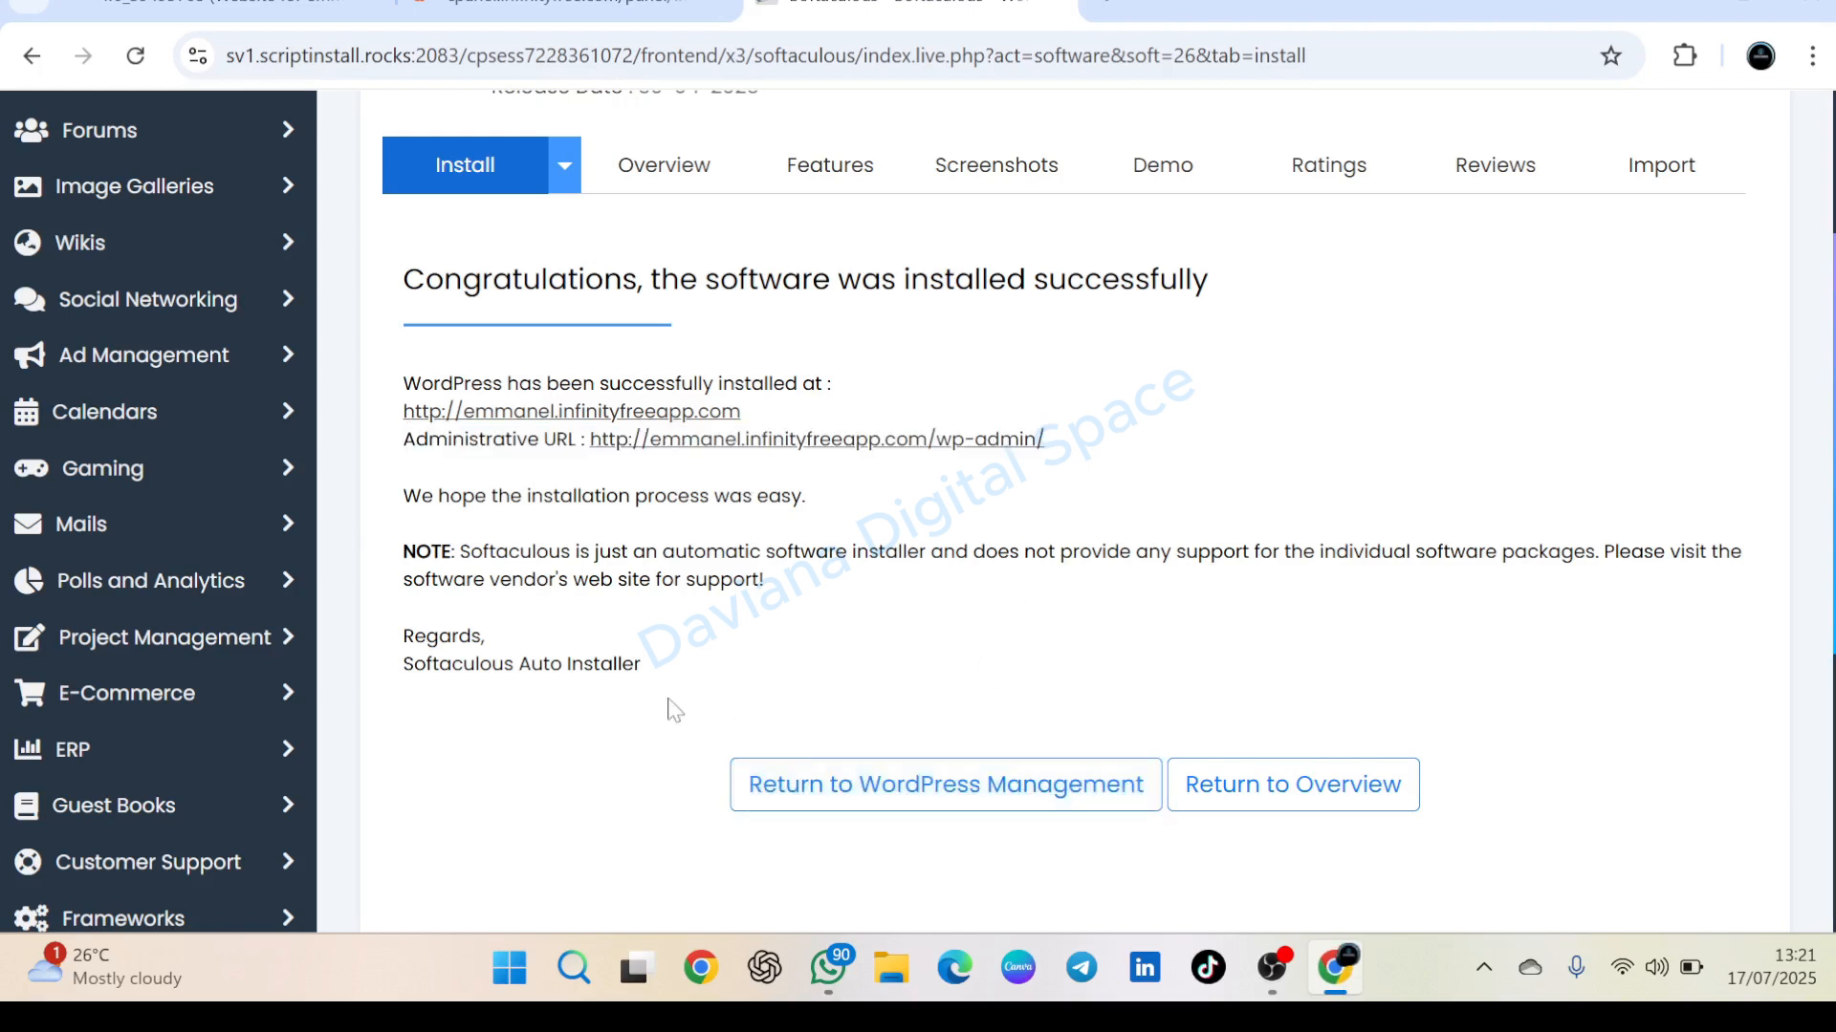
Log in to the emmanel.infinityfreeapp.com WordPress admin from the WordPress Management page
click(896, 808)
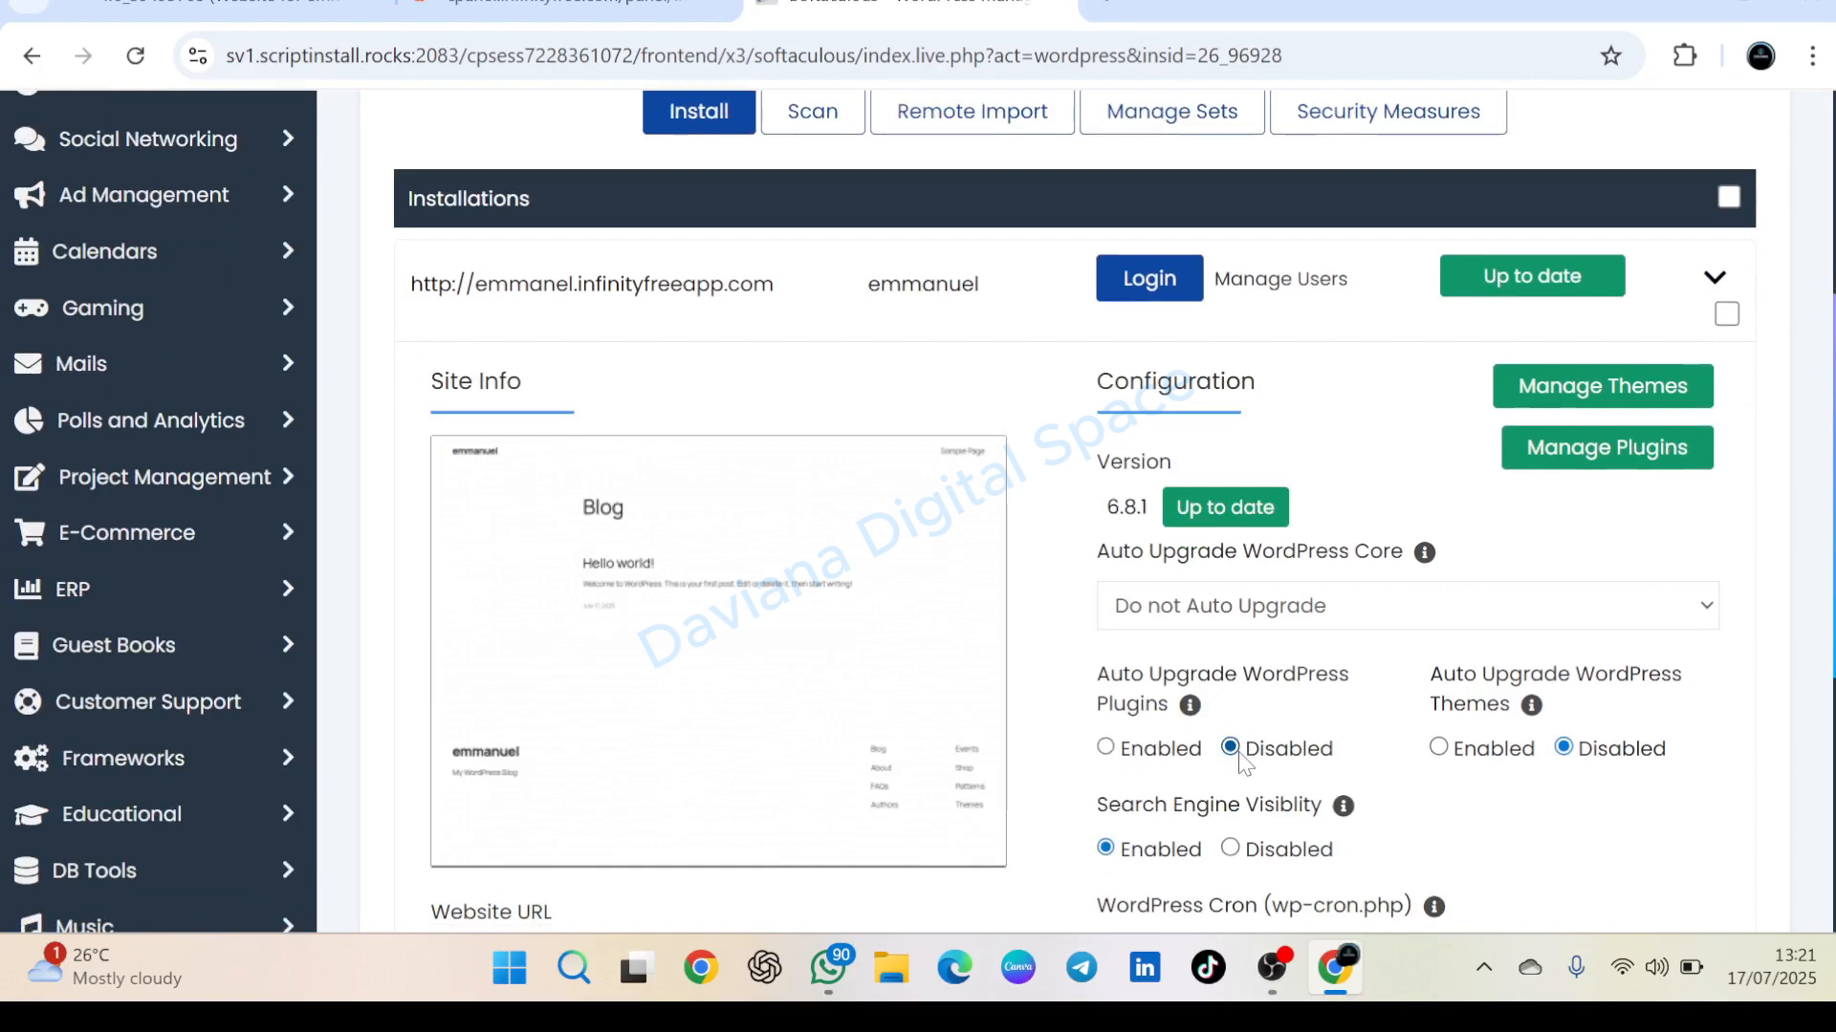
scroll(1241, 762, up, 1)
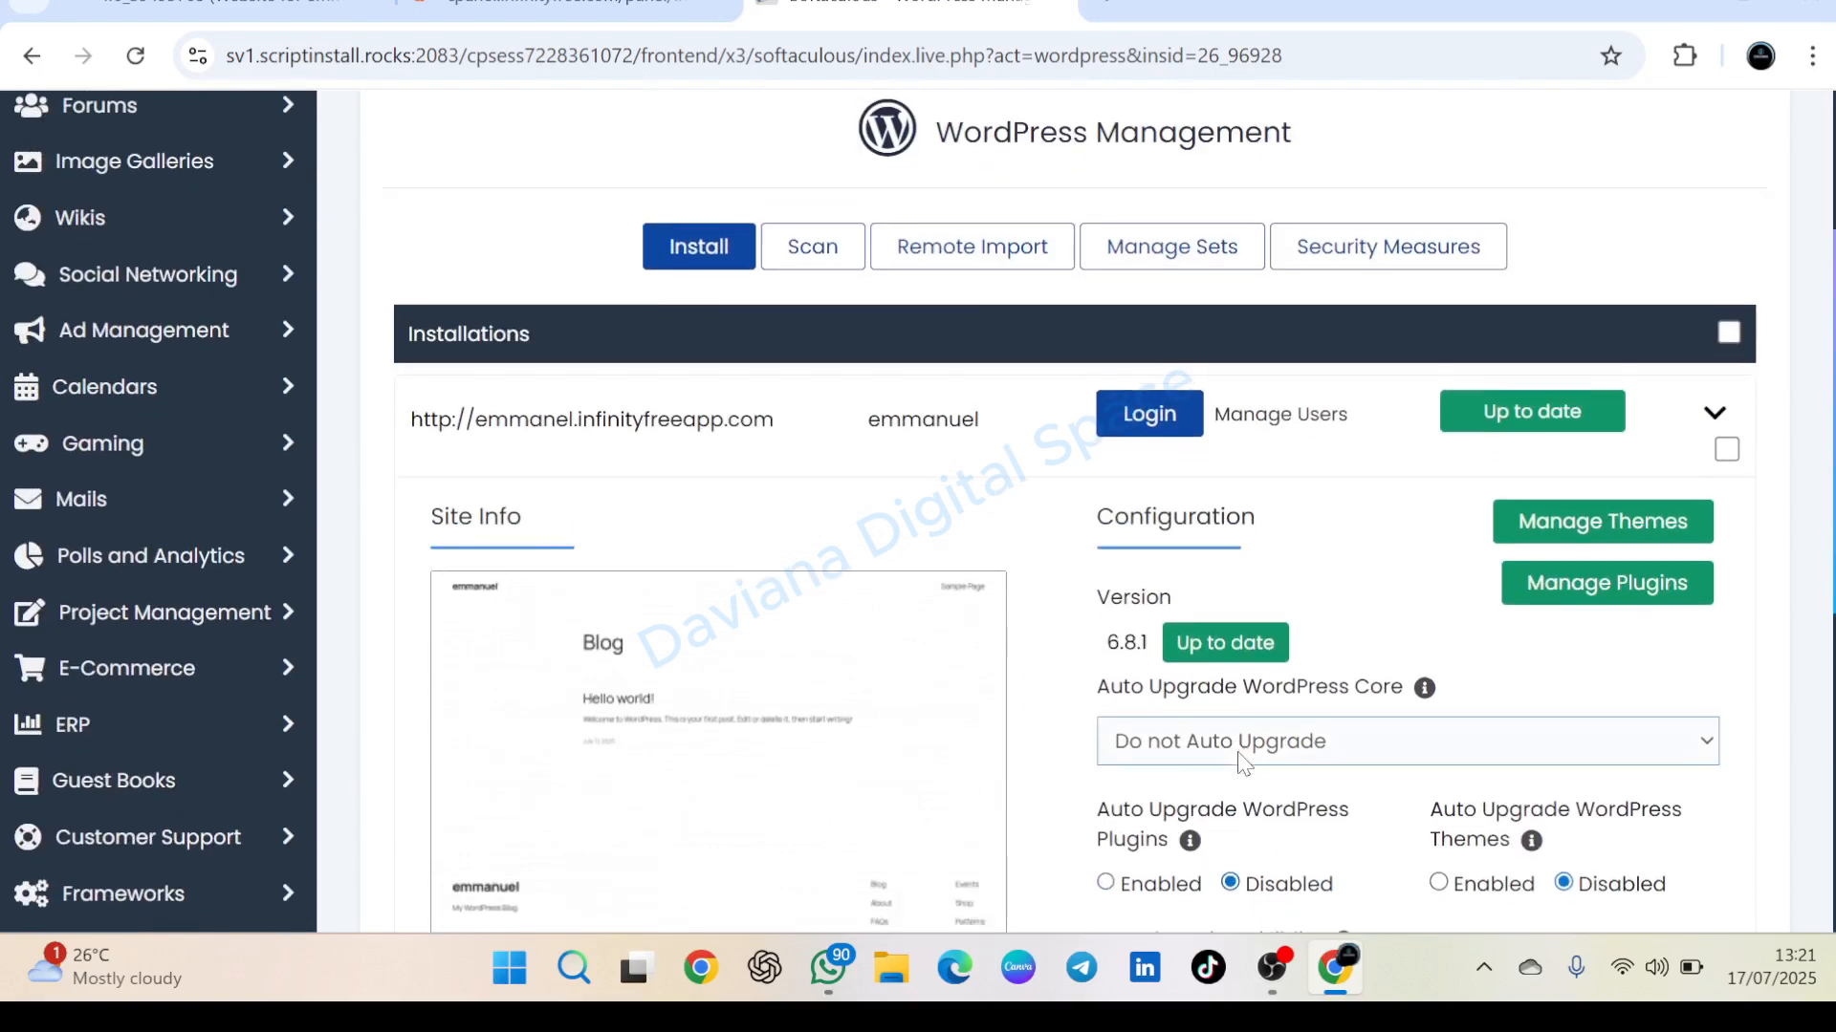
scroll(1240, 762, up, 3)
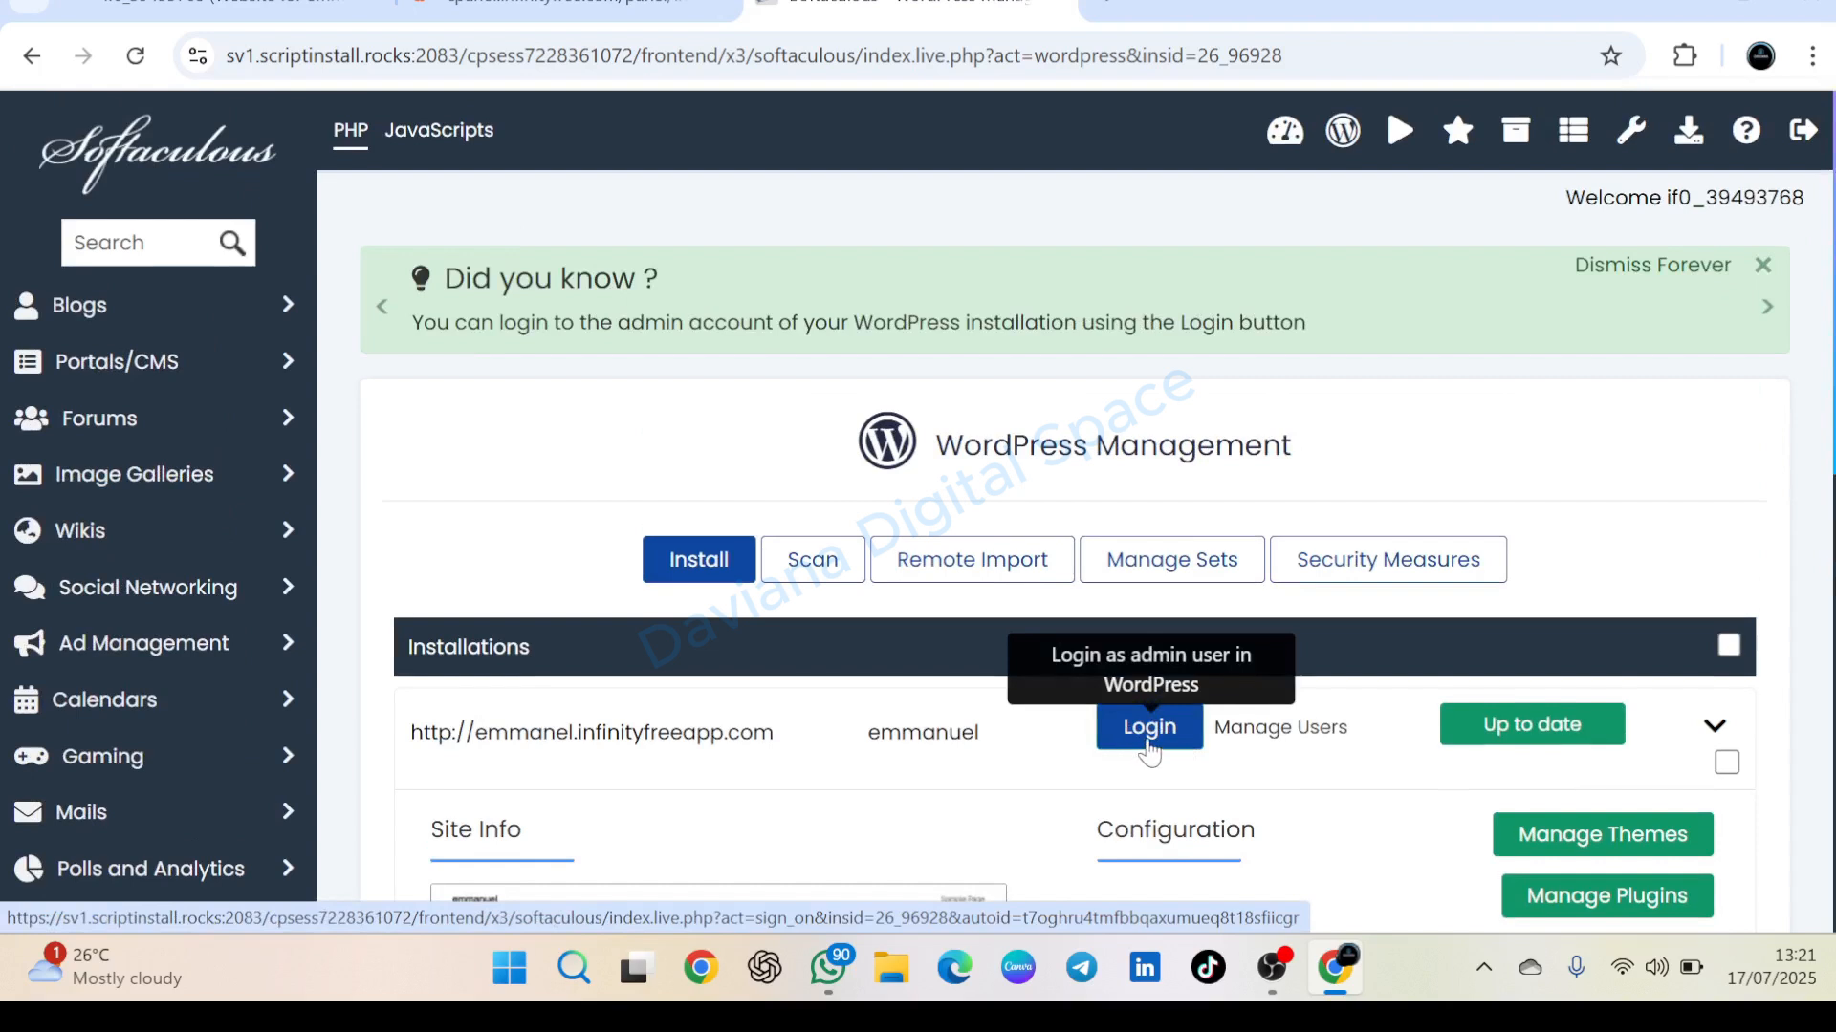
click(1149, 729)
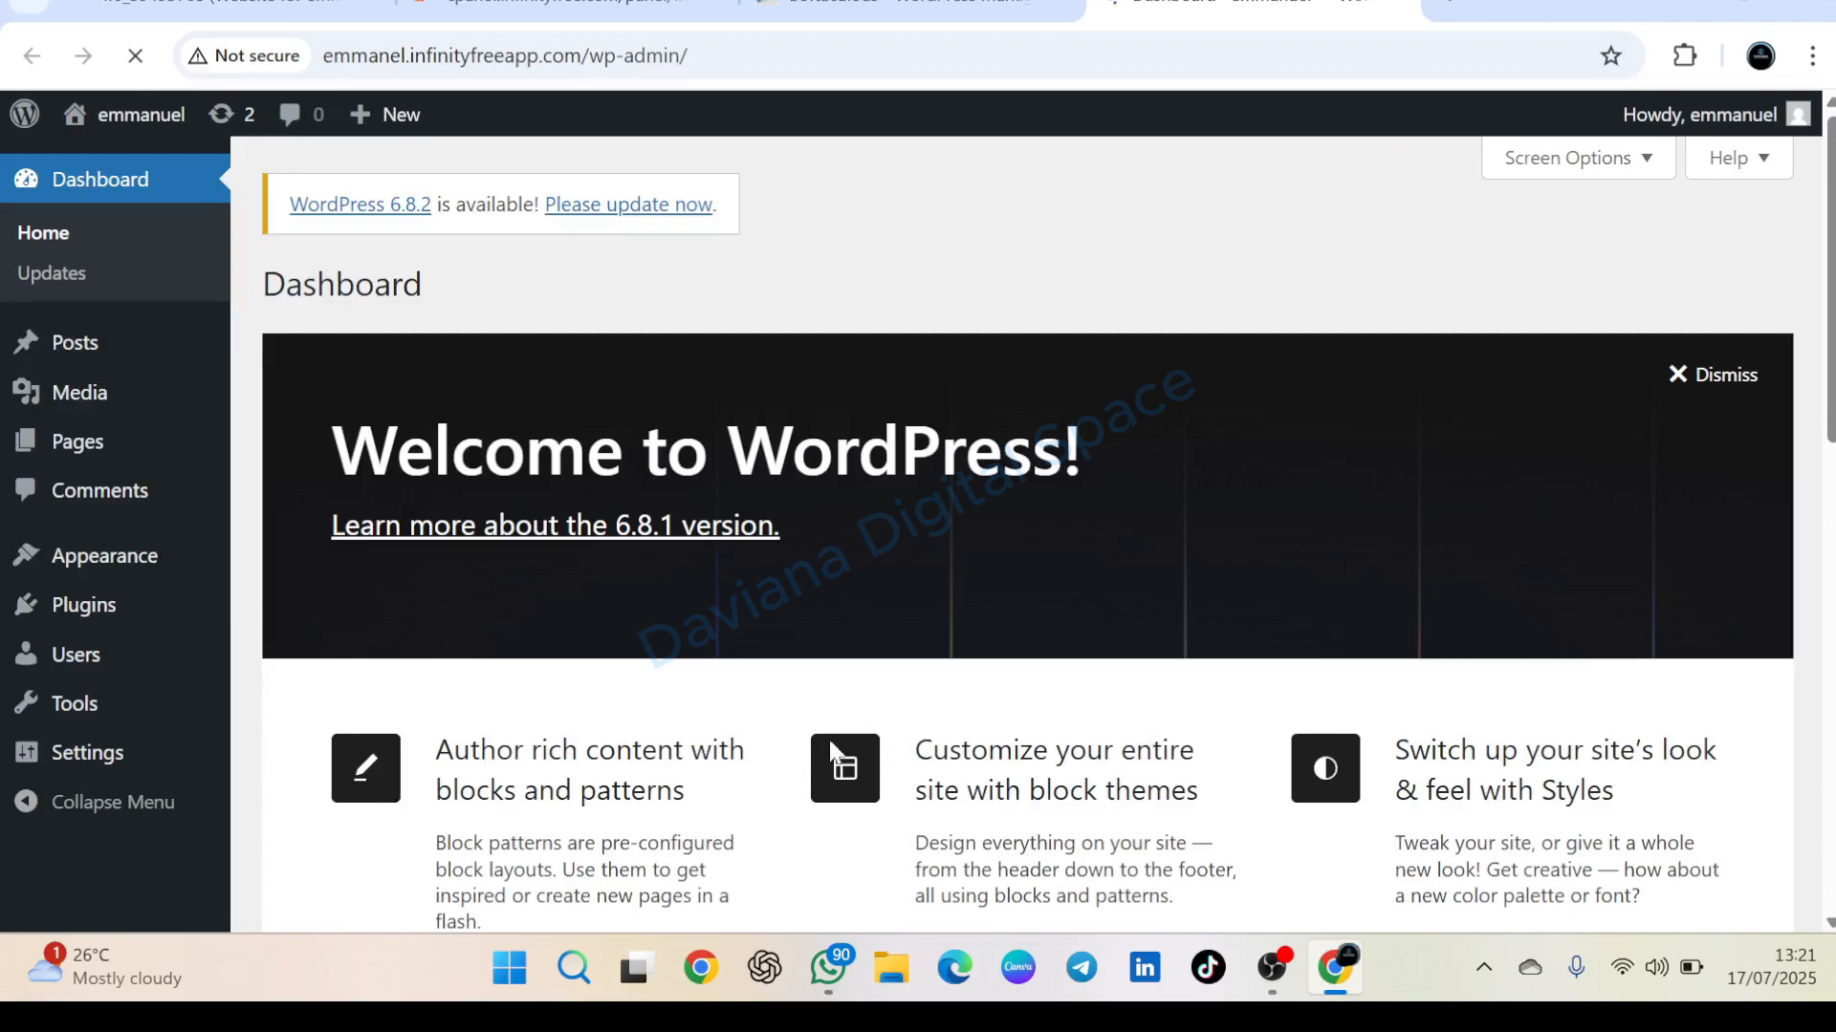
scroll(696, 585, down, 10)
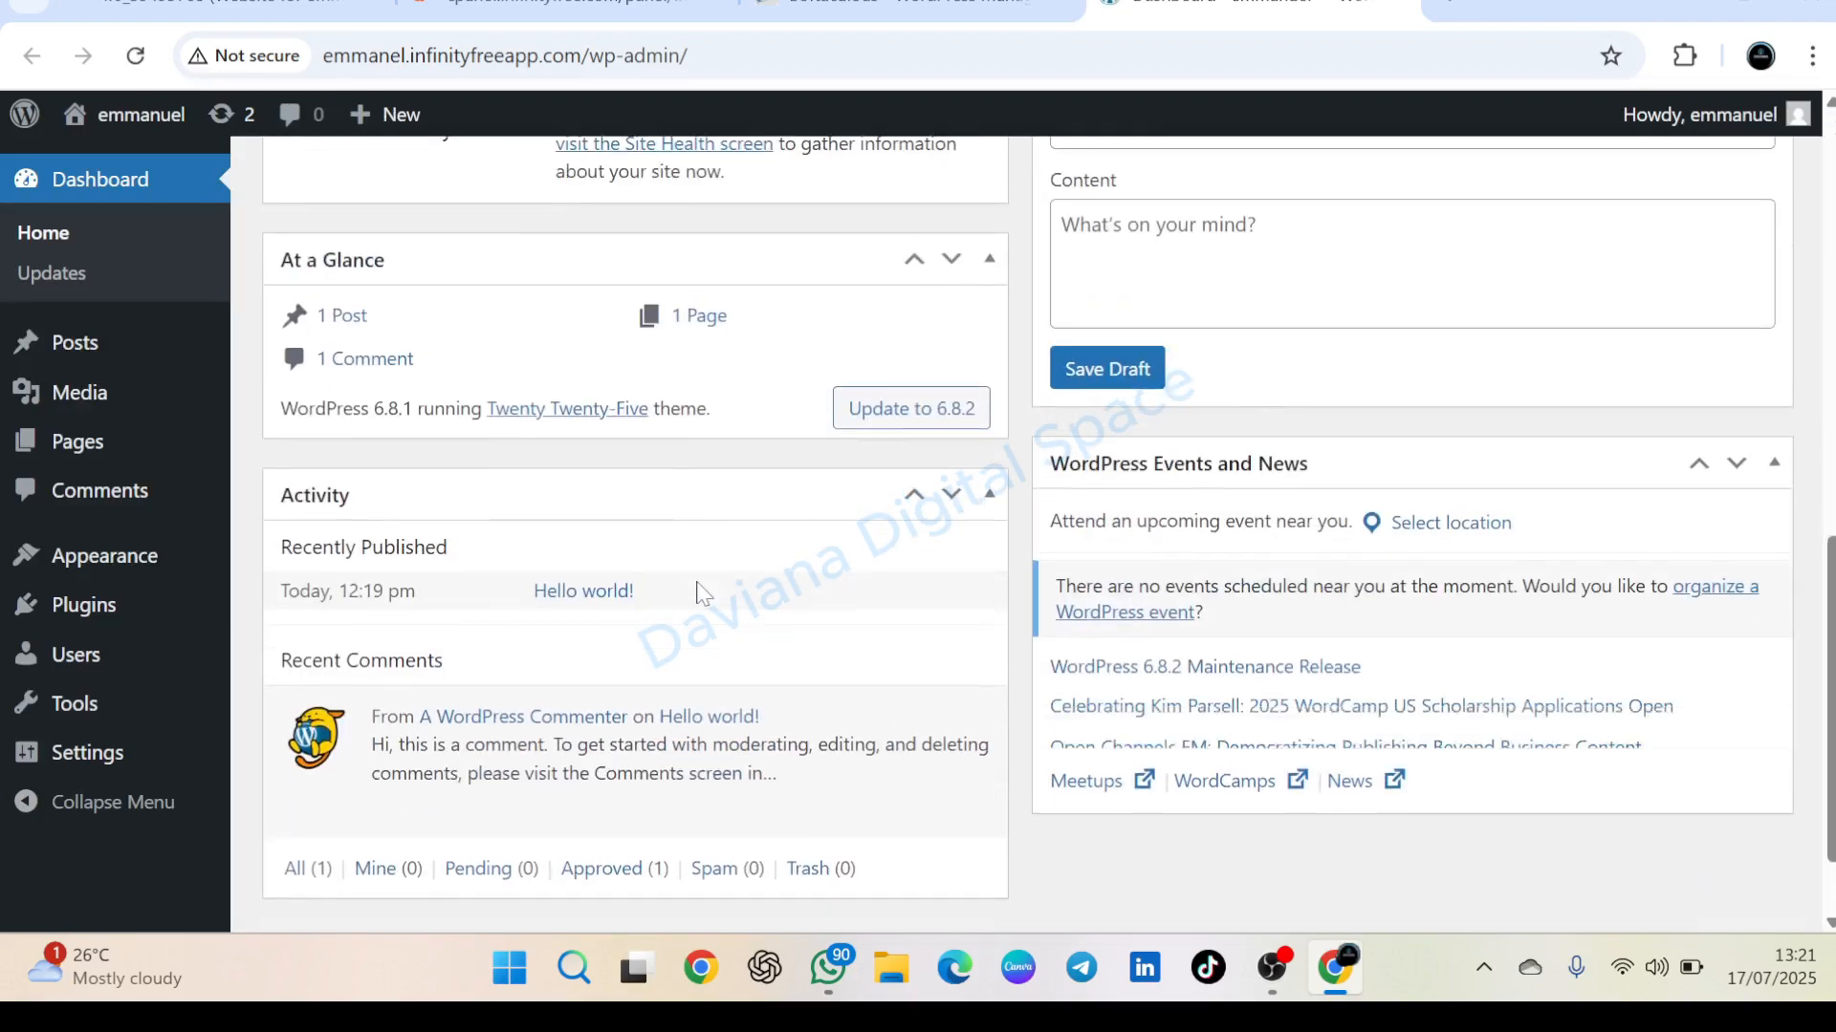
scroll(696, 585, up, 10)
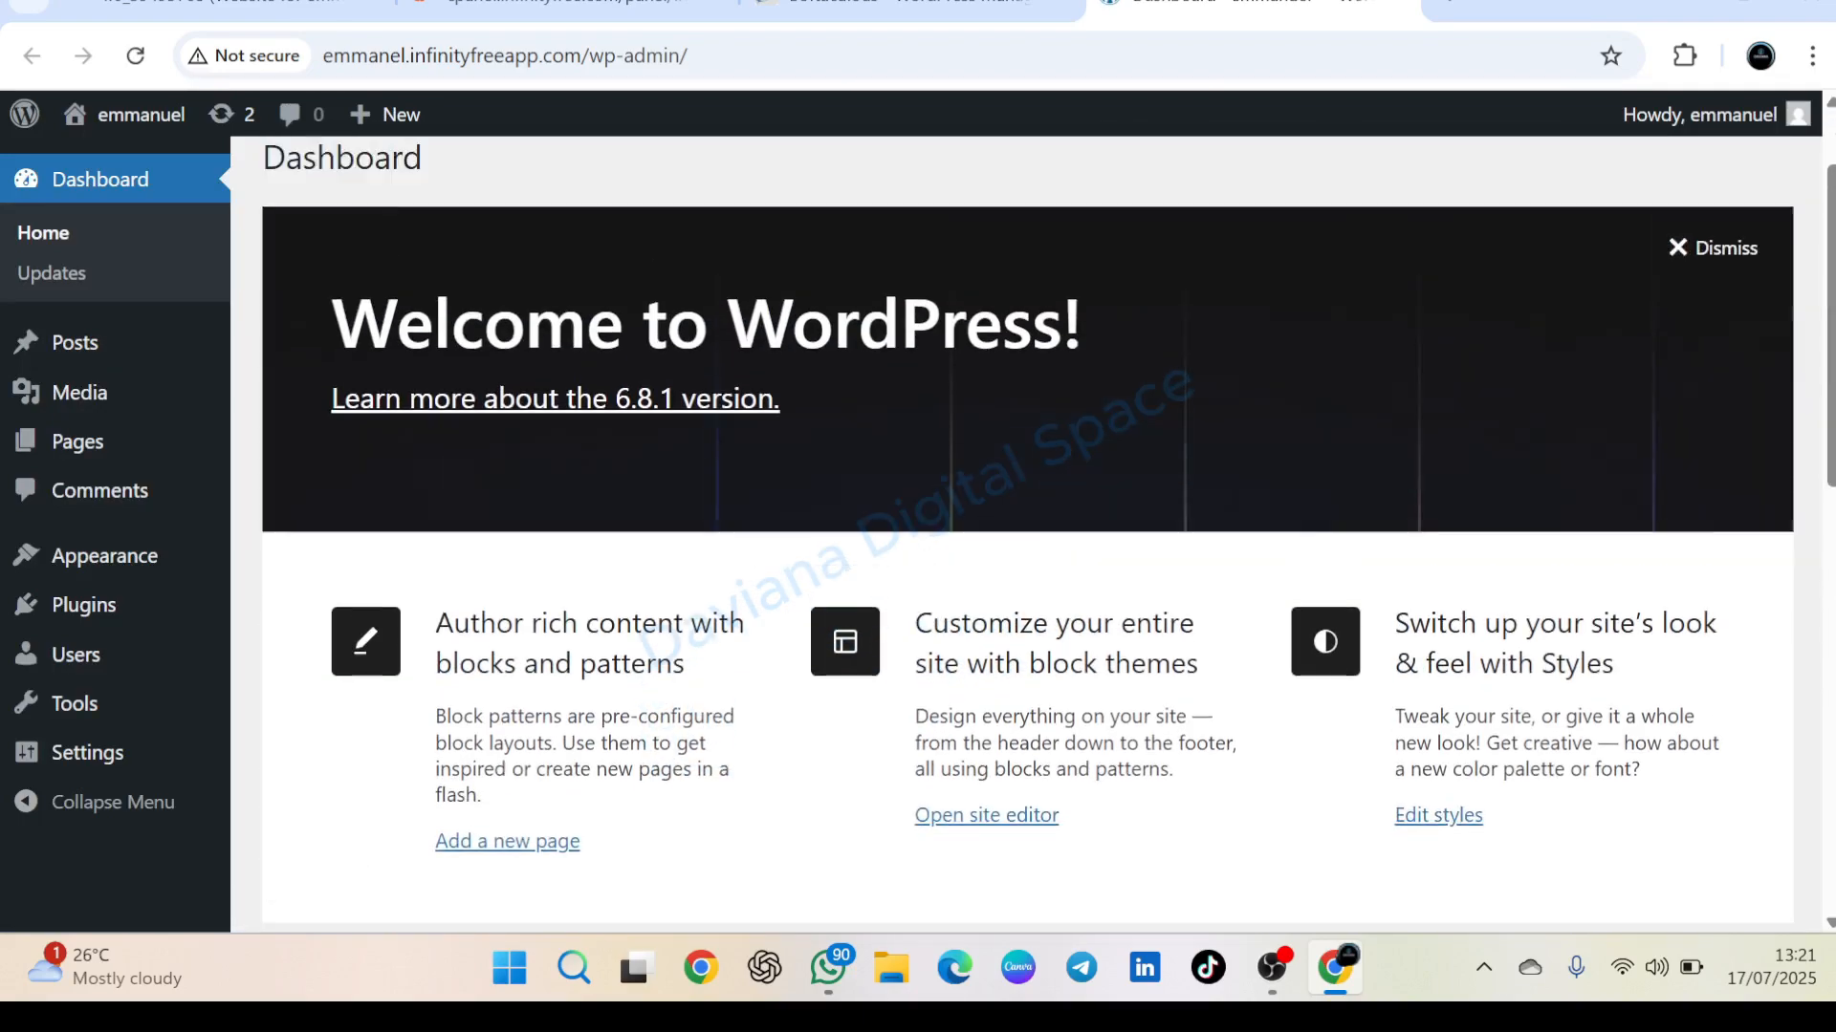
scroll(622, 516, up, 2)
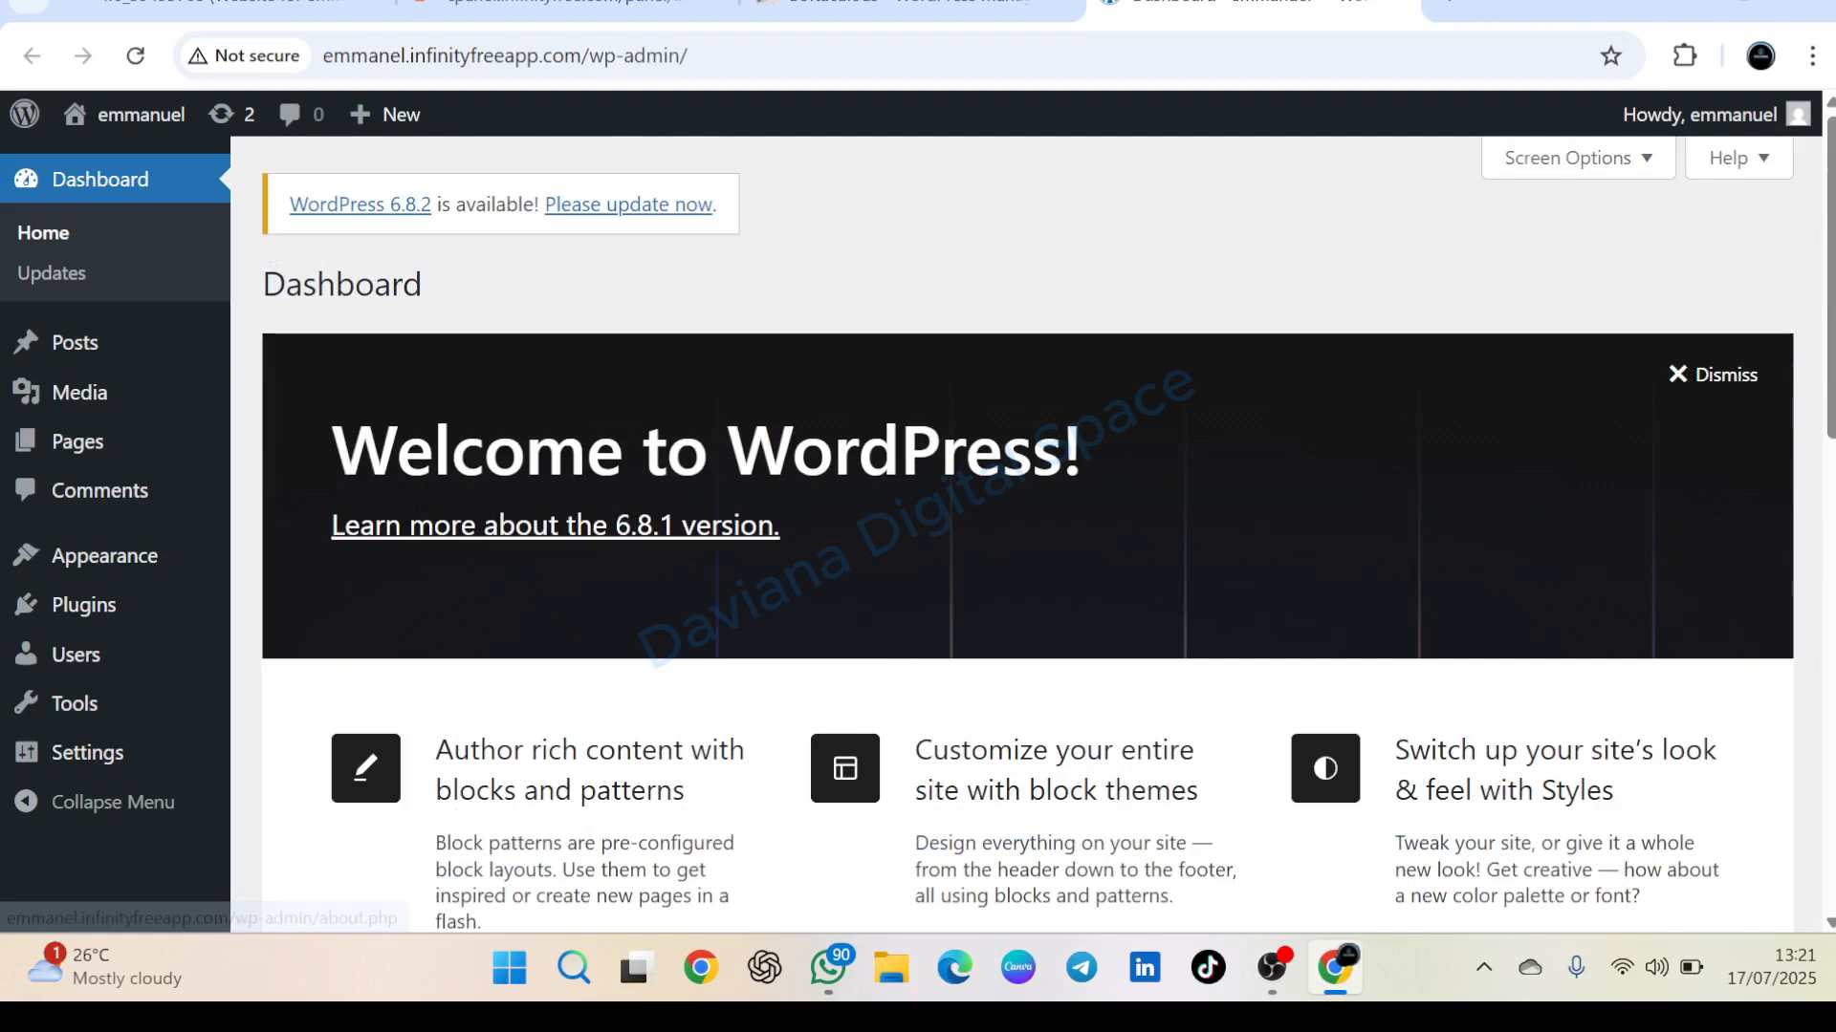
scroll(570, 478, down, 2)
key(super+Tab)
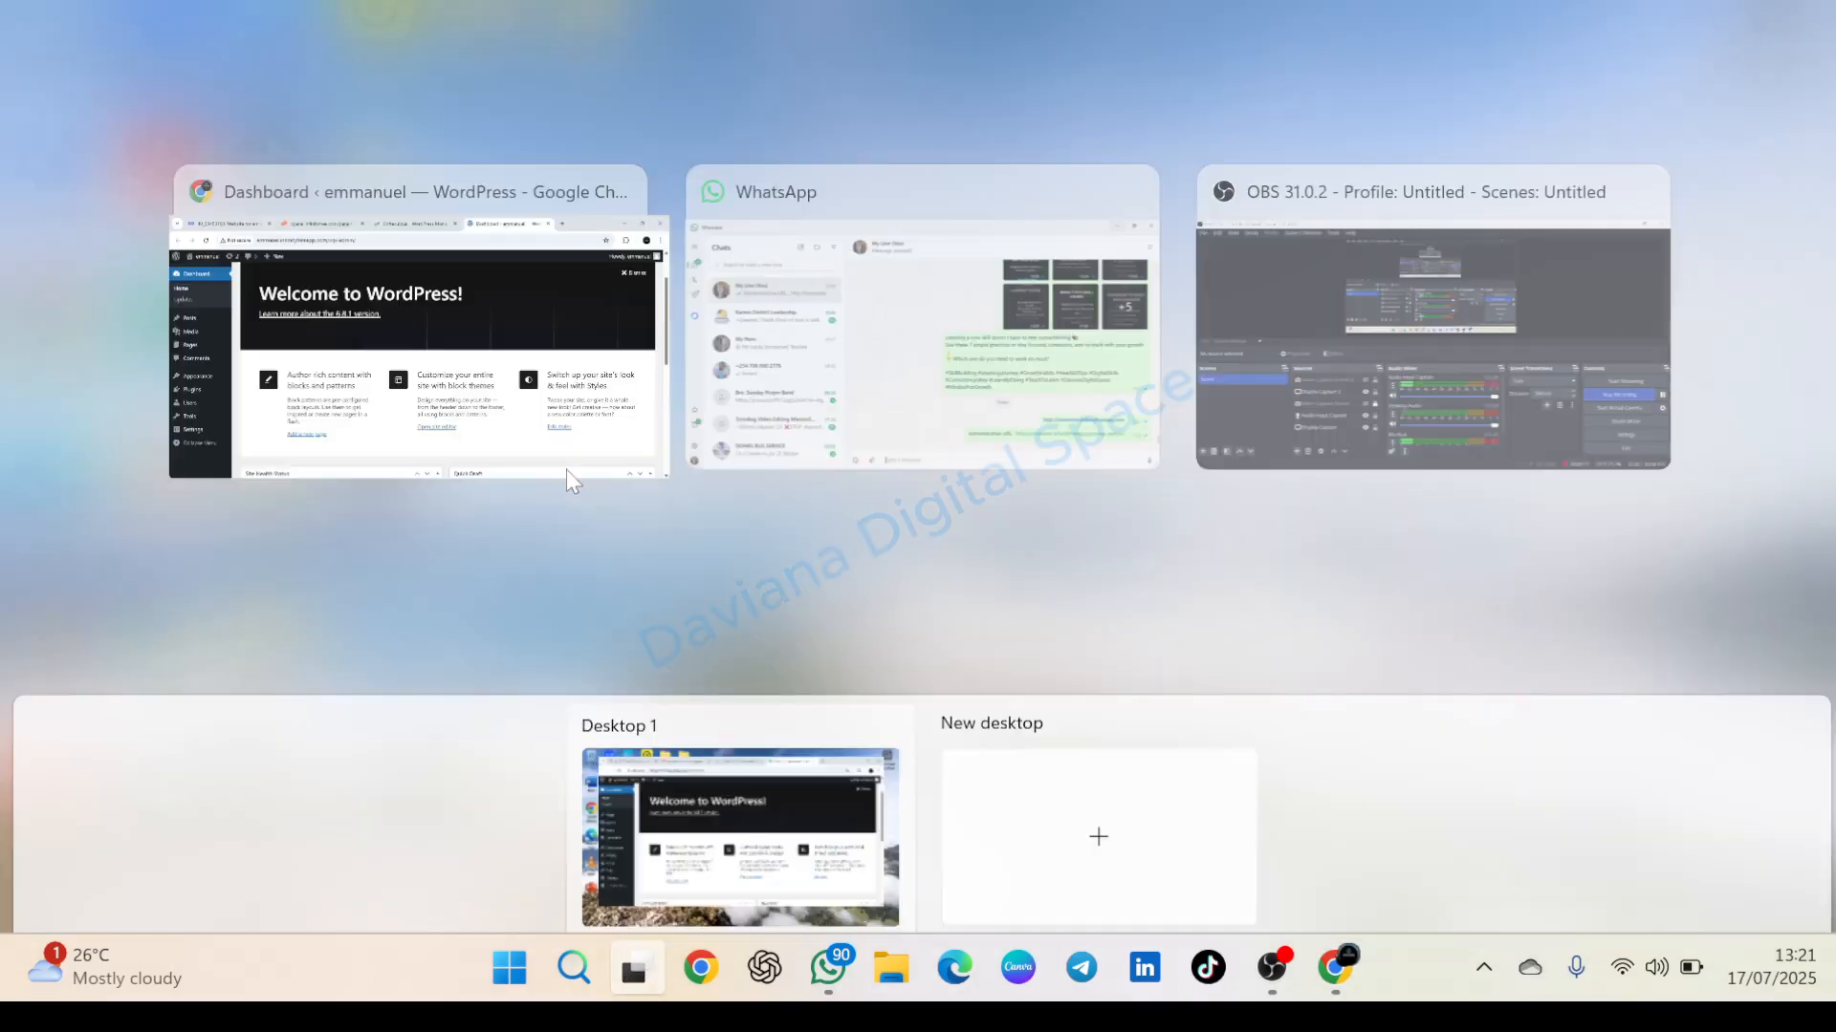
click(566, 467)
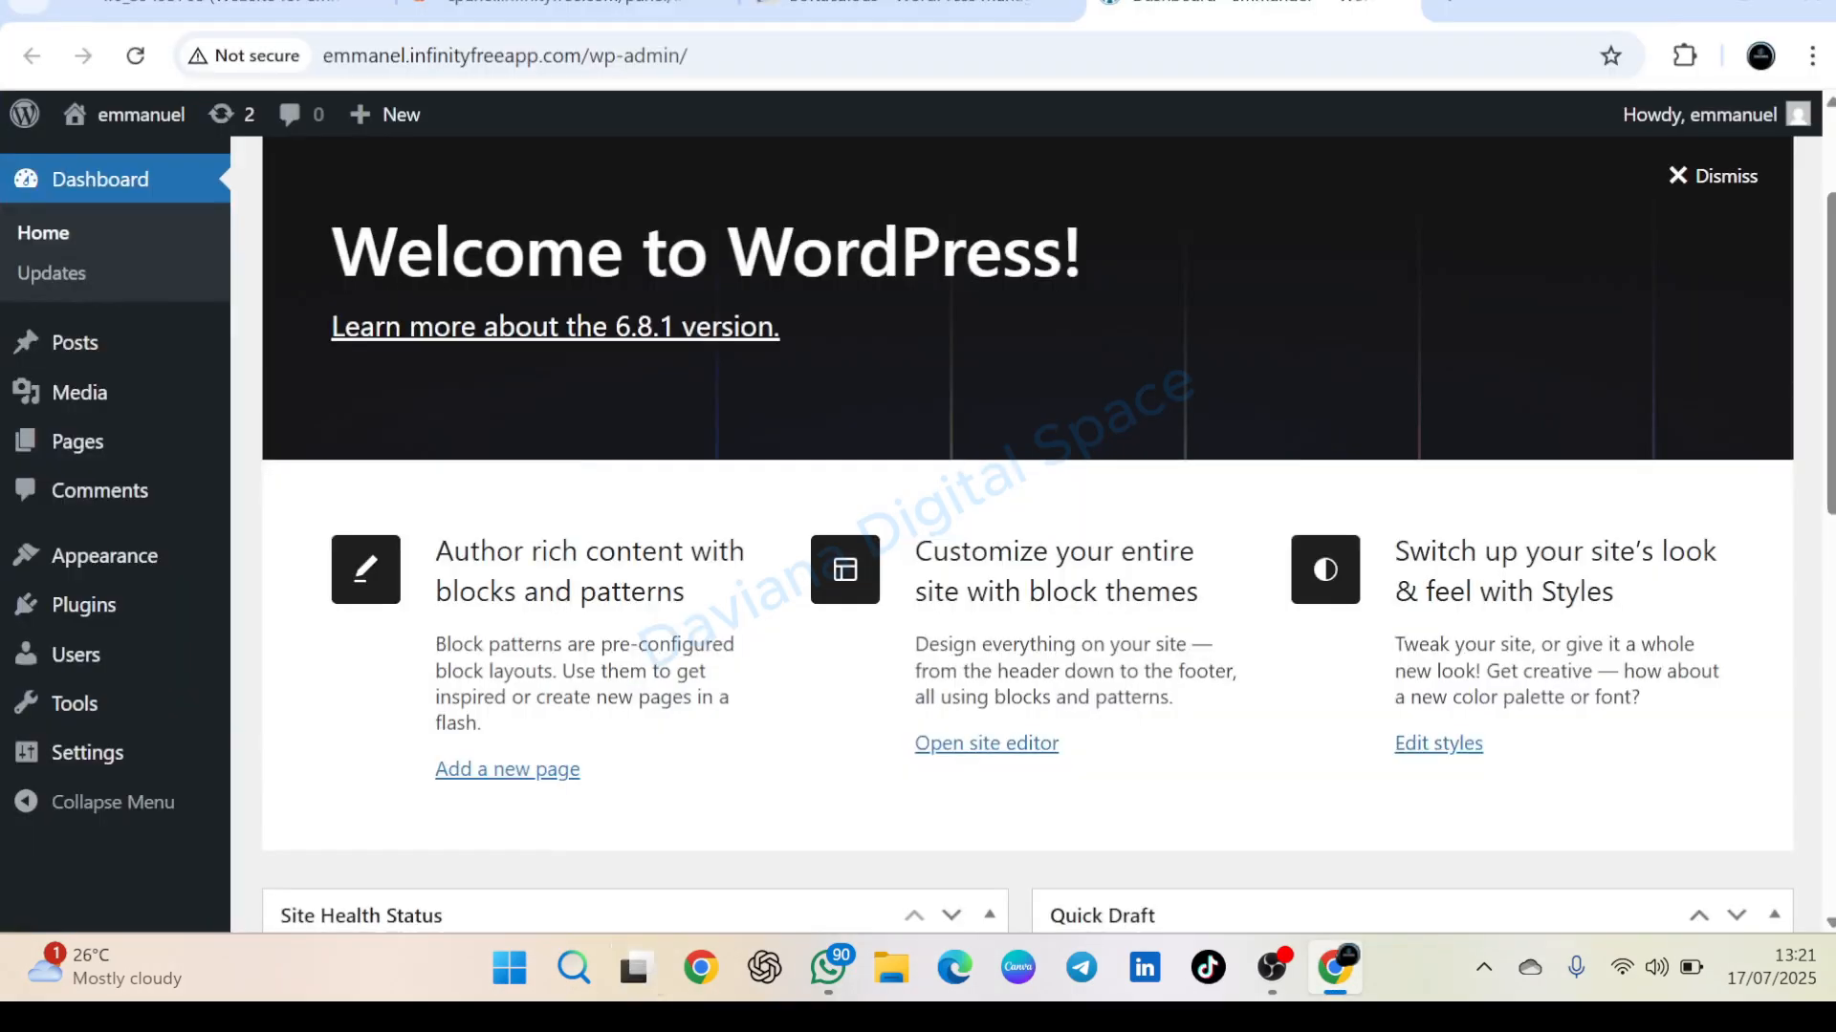